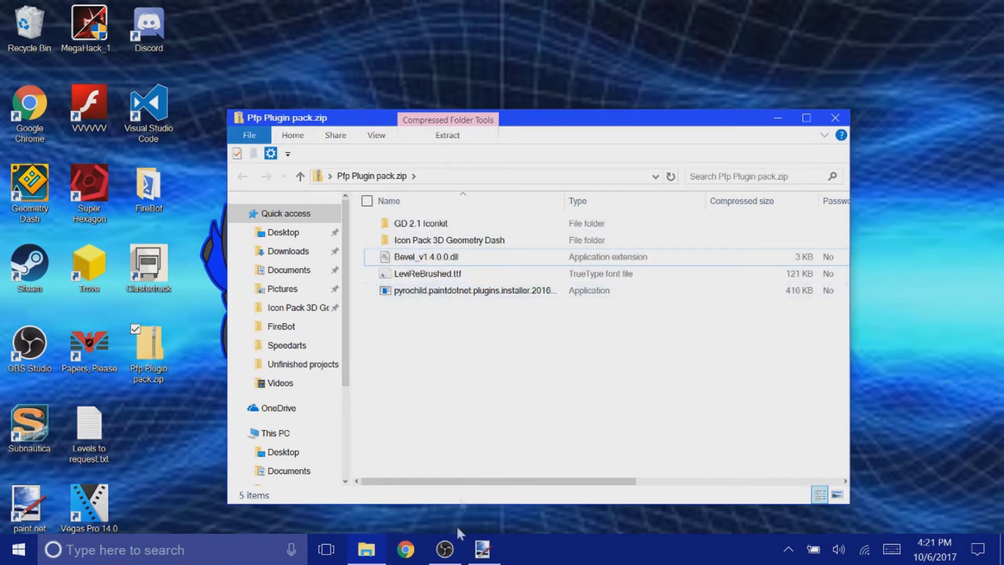
Step: Examine the installed plugin effects in the Object and Render groups of paint.net's effects, and close the program
left_click_drag(30, 501, 462, 400)
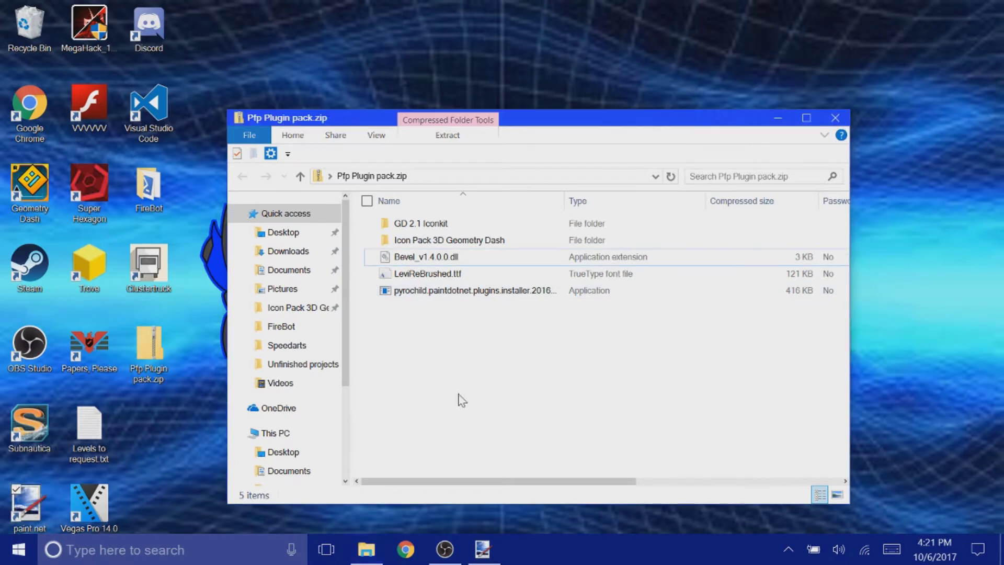
left_click(482, 557)
left_click(407, 51)
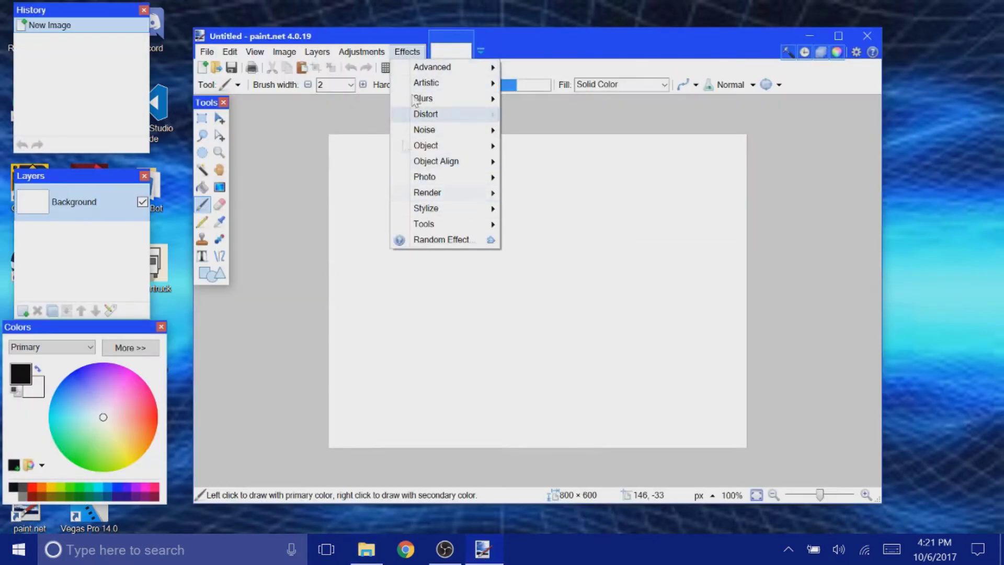
mouse_move(489, 194)
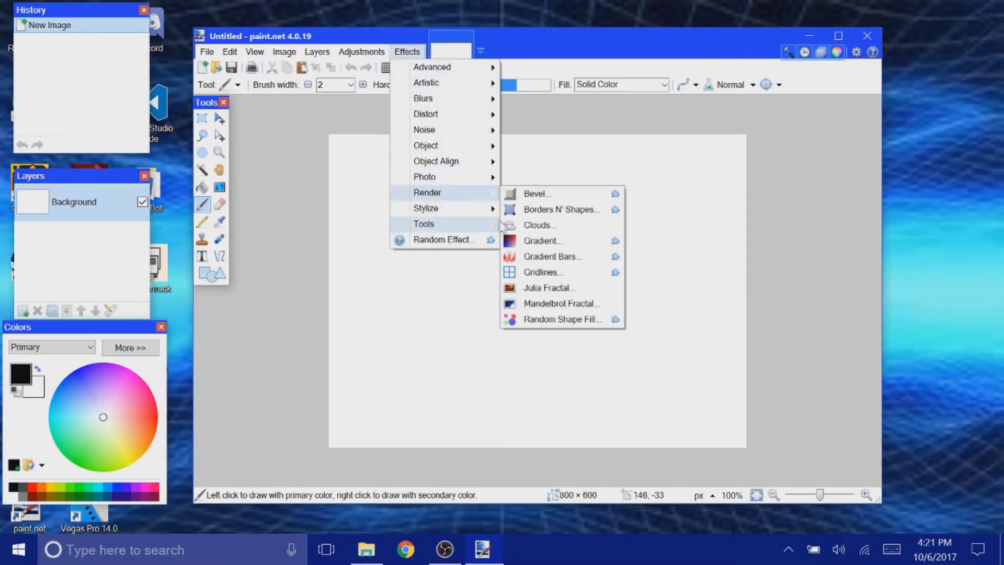
mouse_move(470, 134)
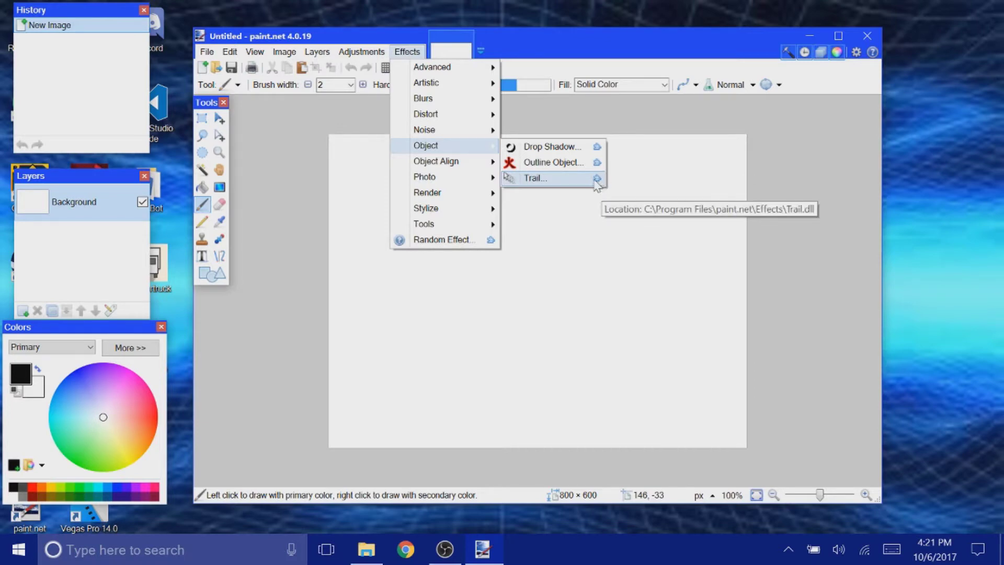
left_click(866, 36)
Step: Select Bevel_v1.4.0.0.dll in the plugin pack, examine the plugin files in paint.net's Effects folder under Program Files, and return to the pack
left_click_drag(476, 290, 544, 316)
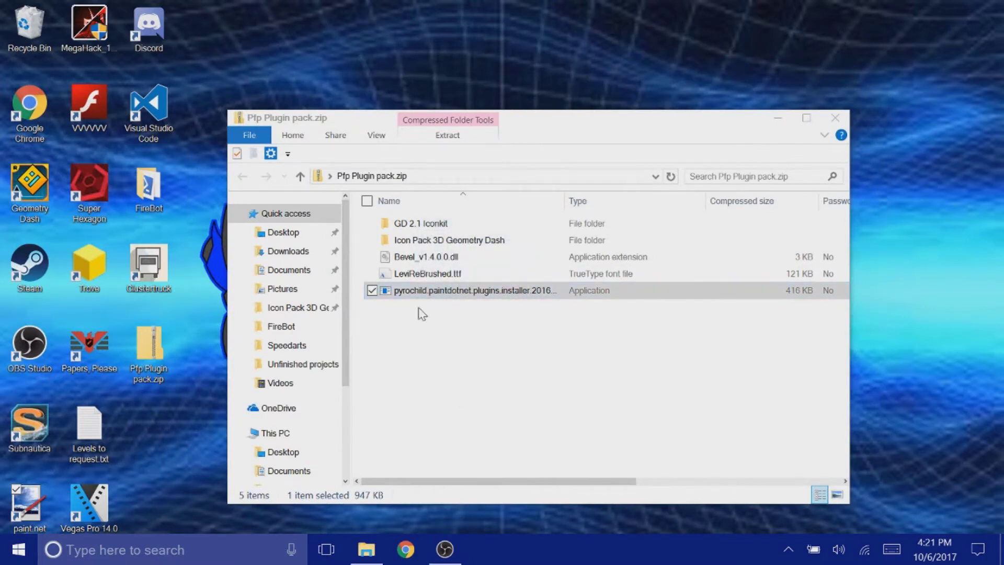
mouse_move(426, 257)
left_mouse_down()
mouse_move(460, 209)
mouse_move(251, 467)
mouse_move(298, 481)
mouse_move(307, 421)
mouse_move(287, 421)
mouse_move(490, 294)
mouse_move(451, 262)
mouse_move(350, 397)
mouse_move(280, 403)
mouse_move(261, 316)
mouse_move(281, 387)
mouse_move(315, 387)
mouse_move(322, 408)
mouse_move(309, 407)
mouse_move(414, 399)
mouse_move(437, 421)
mouse_move(367, 452)
mouse_move(251, 415)
mouse_move(257, 399)
mouse_move(280, 415)
mouse_move(434, 266)
mouse_move(300, 366)
mouse_move(300, 351)
left_mouse_up()
left_click(300, 351)
scroll(428, 248, "down", 3)
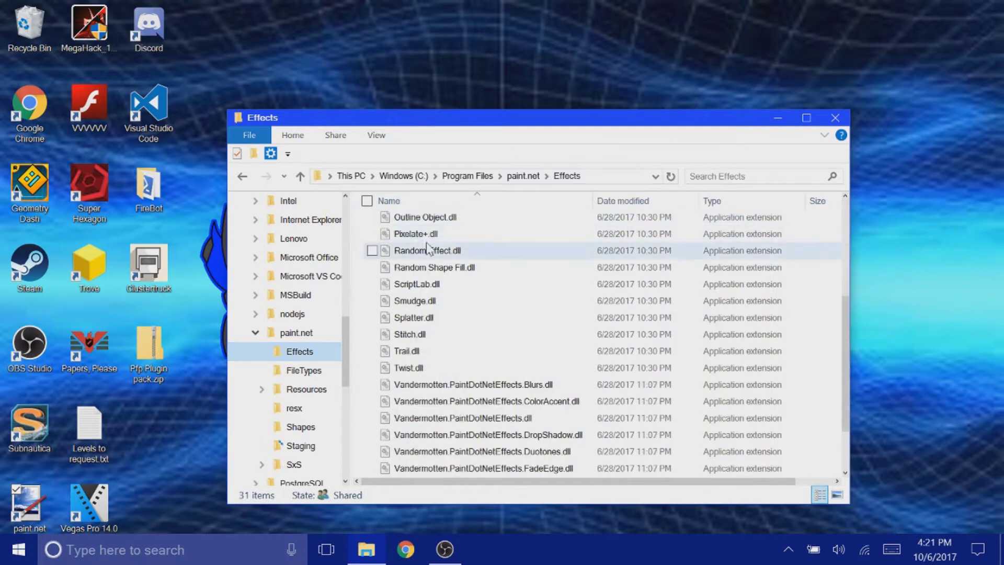
scroll(429, 249, "down", 2)
scroll(448, 356, "up", 5)
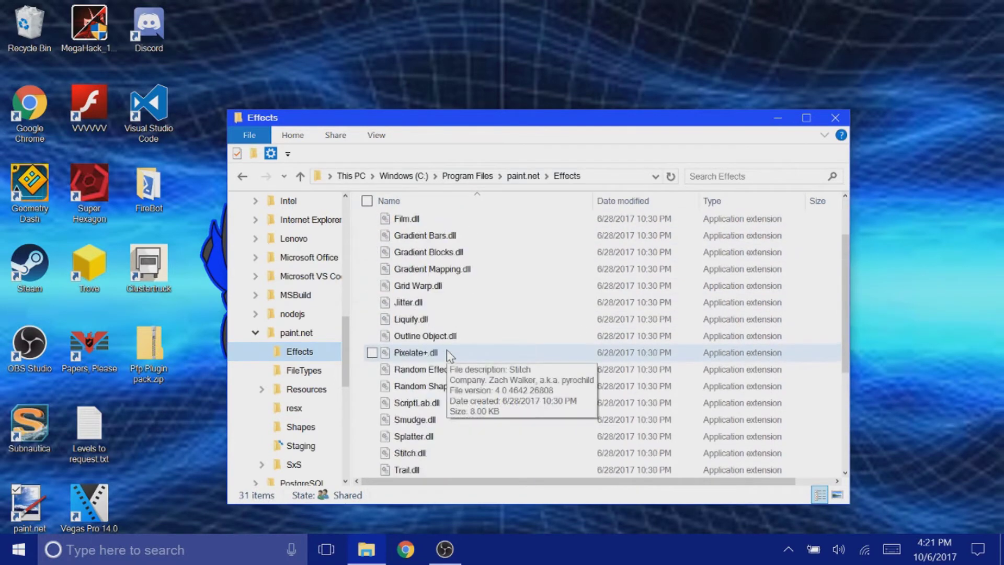
scroll(449, 346, "up", 2)
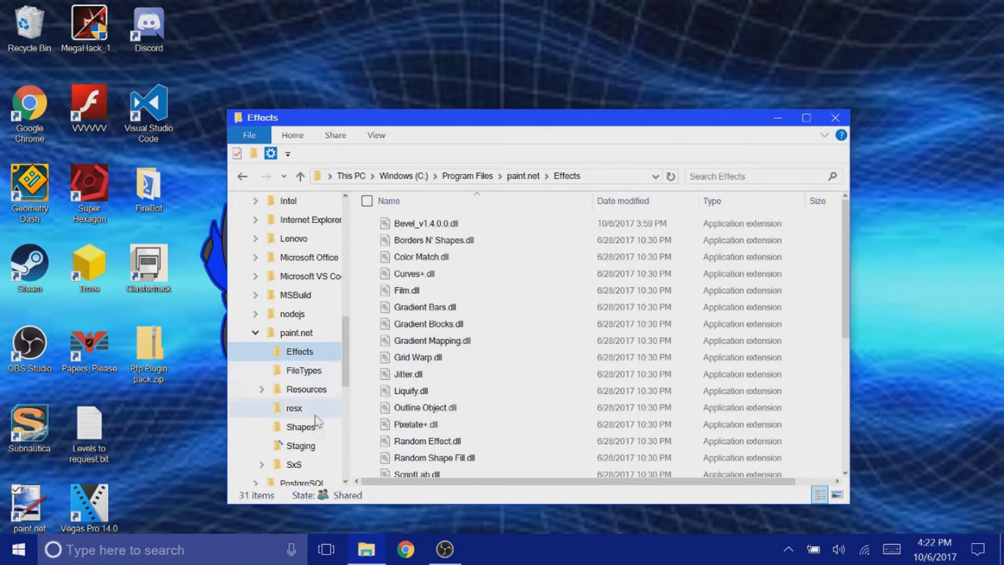
scroll(321, 452, "down", 2)
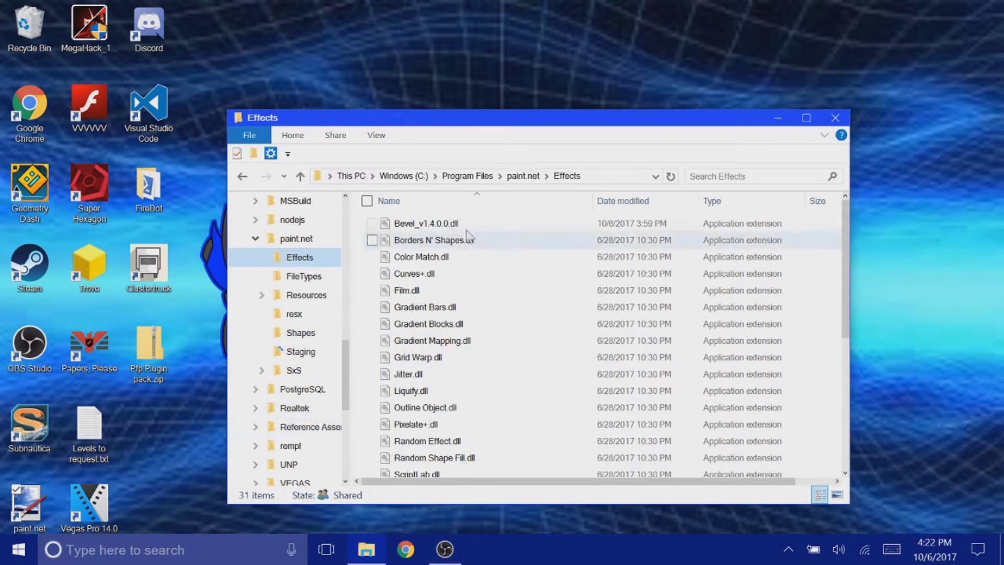
left_click(244, 176)
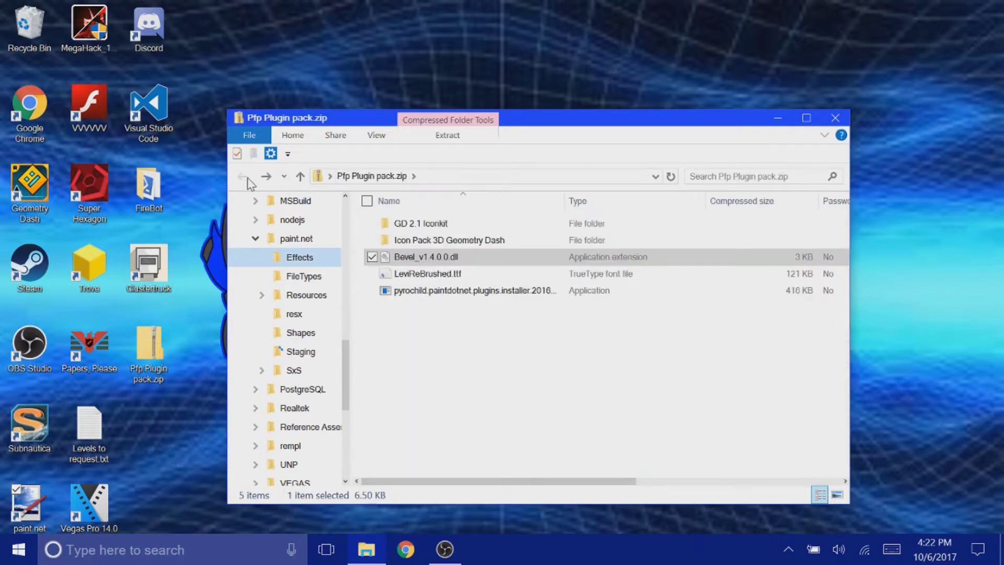
Step: Relaunch paint.net and minimize the plugin pack window so the blank canvas is in front
double_click(31, 523)
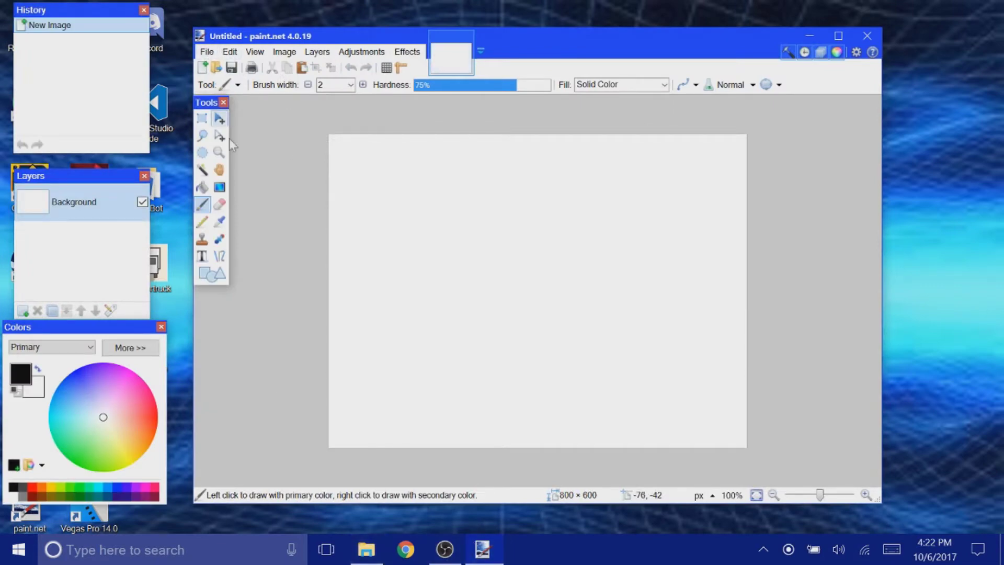
left_click(366, 548)
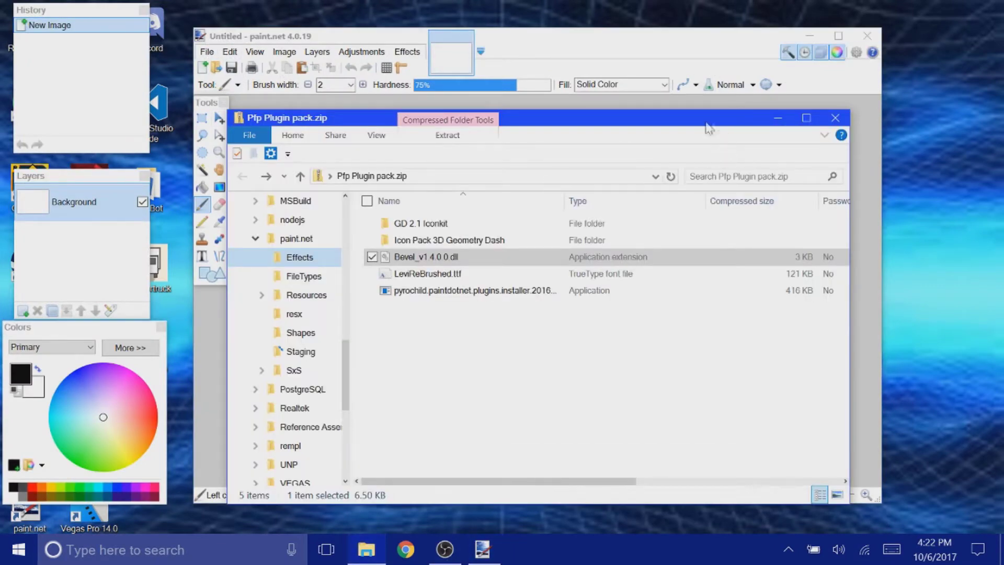
scroll(282, 303, "up", 7)
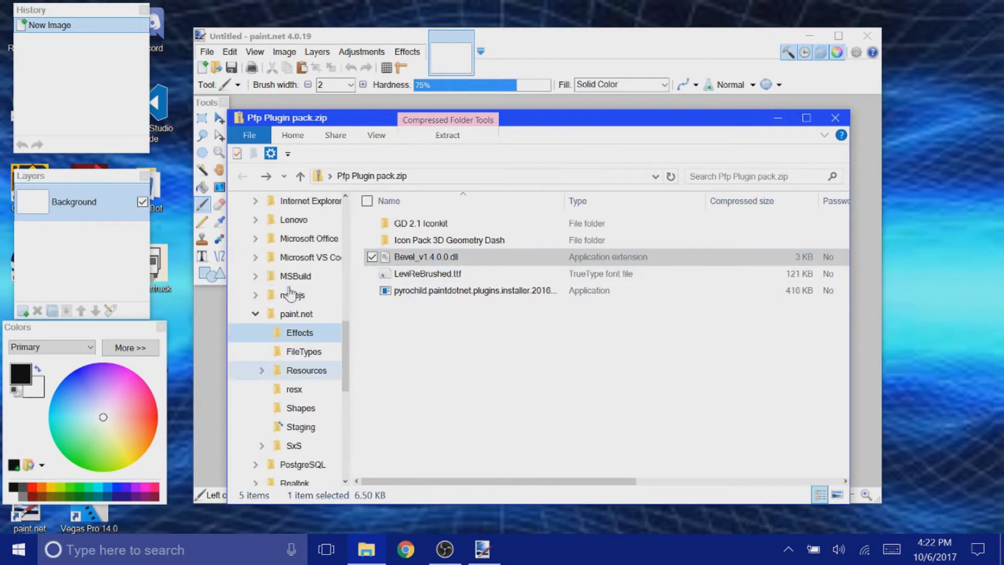
scroll(290, 294, "up", 5)
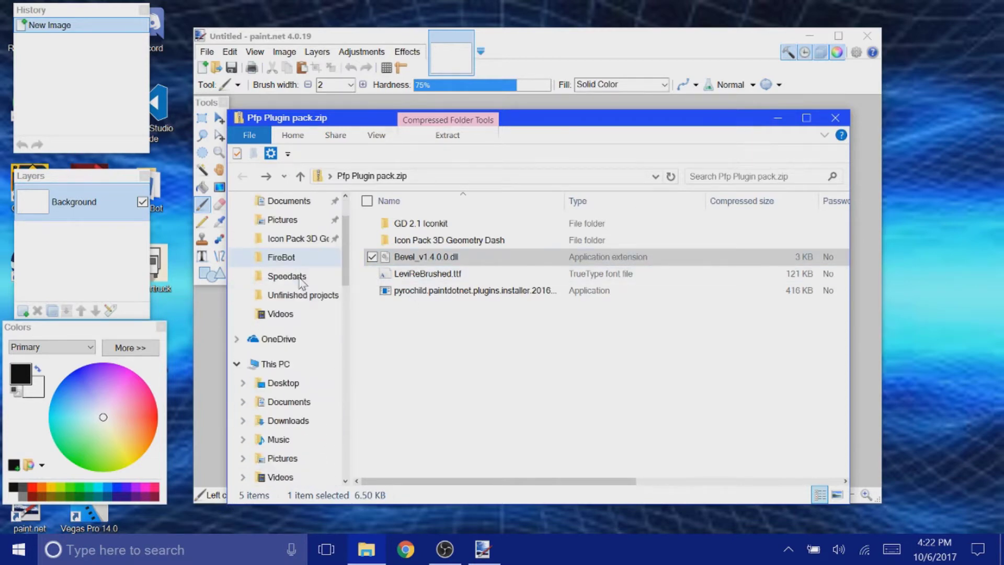
scroll(290, 293, "down", 3)
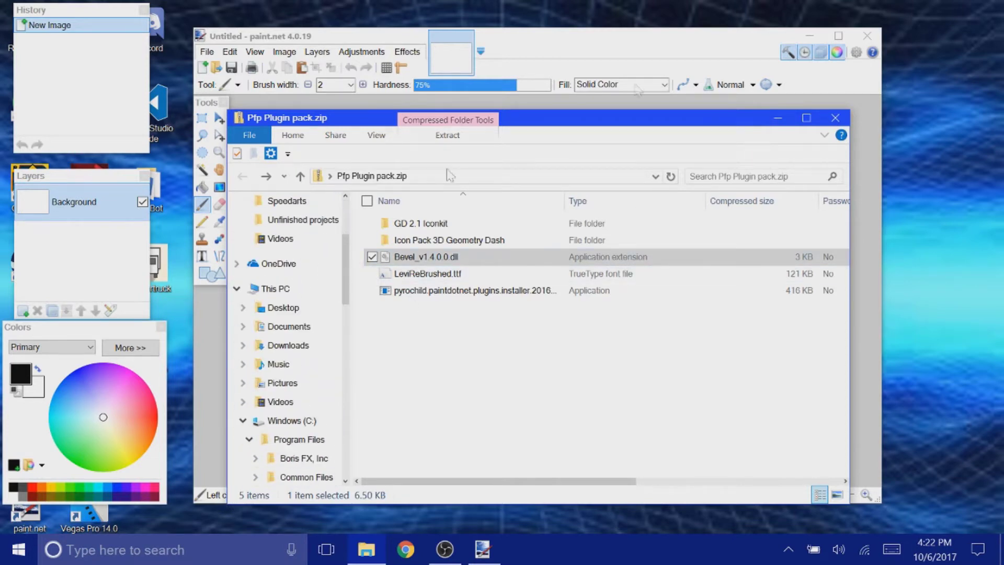
left_click(778, 119)
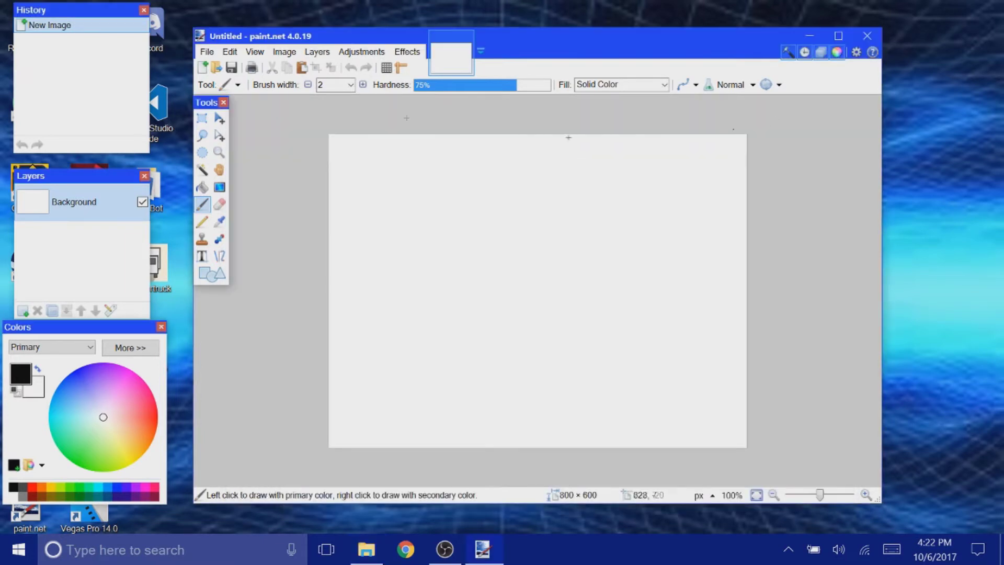
Step: Start opening an image file in paint.net and look through the Pictures folder
left_click(205, 52)
left_click(207, 51)
left_click(204, 52)
left_click(224, 82)
scroll(425, 269, "down", 8)
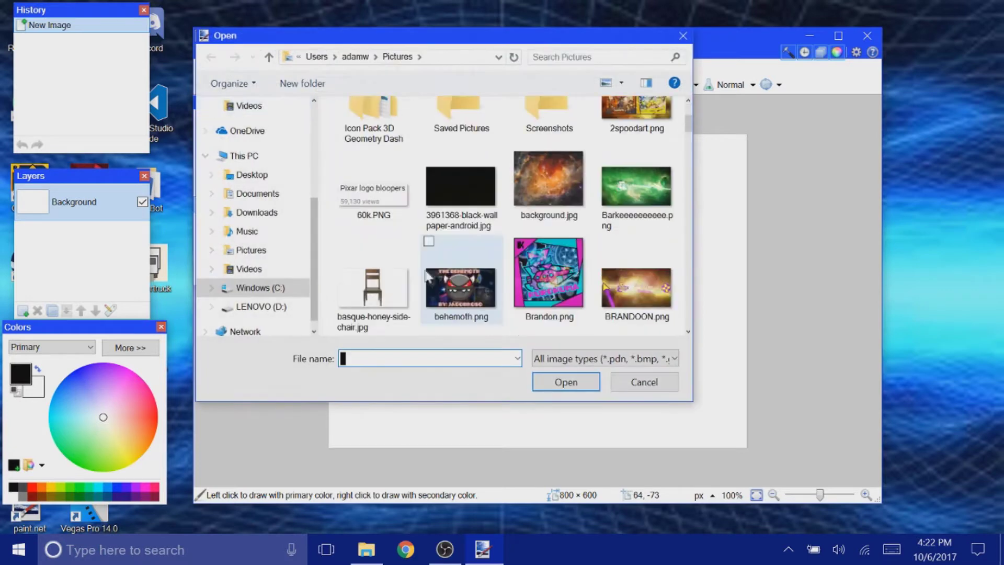
scroll(429, 267, "up", 8)
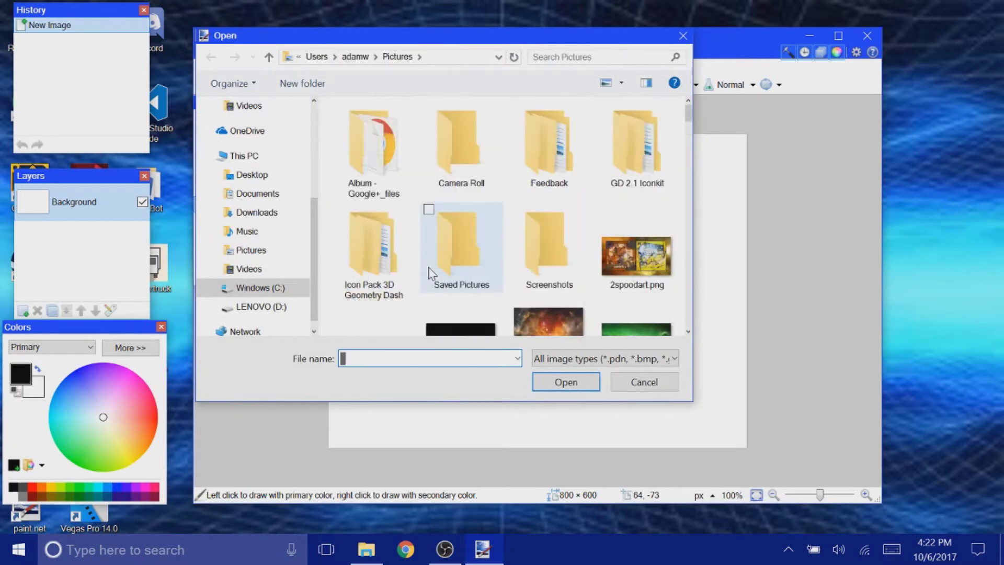
Step: Look through the Desktop, Pictures, Documents and Downloads folders and the available image file types for the file to open
left_click(252, 174)
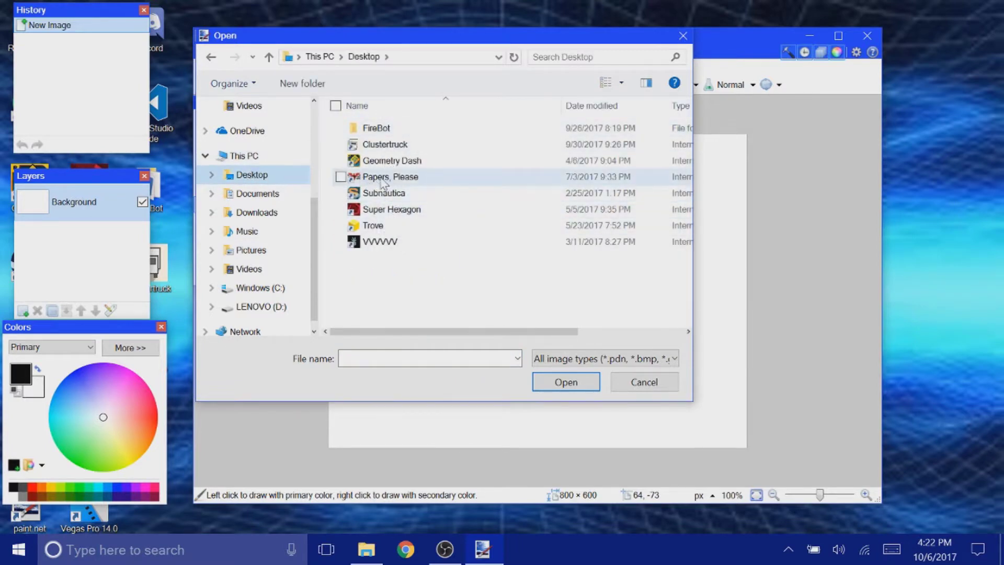
left_click(249, 268)
left_click(249, 254)
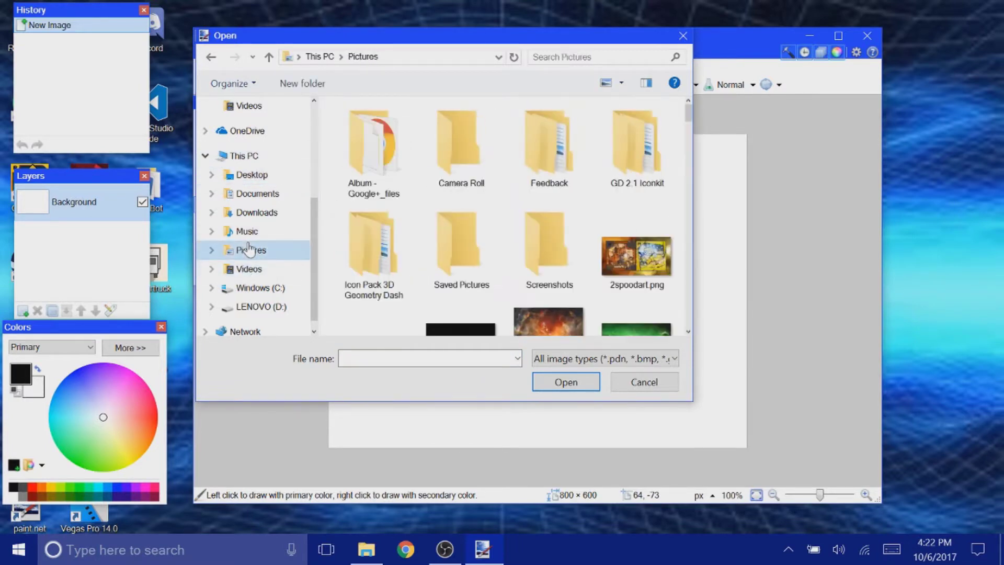
left_click(259, 194)
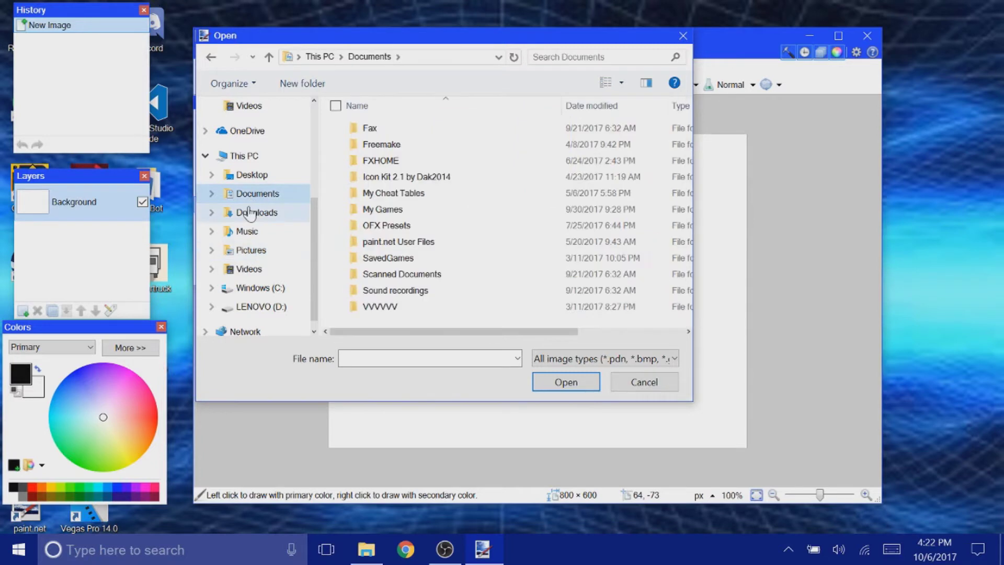
left_click(253, 174)
left_click(594, 359)
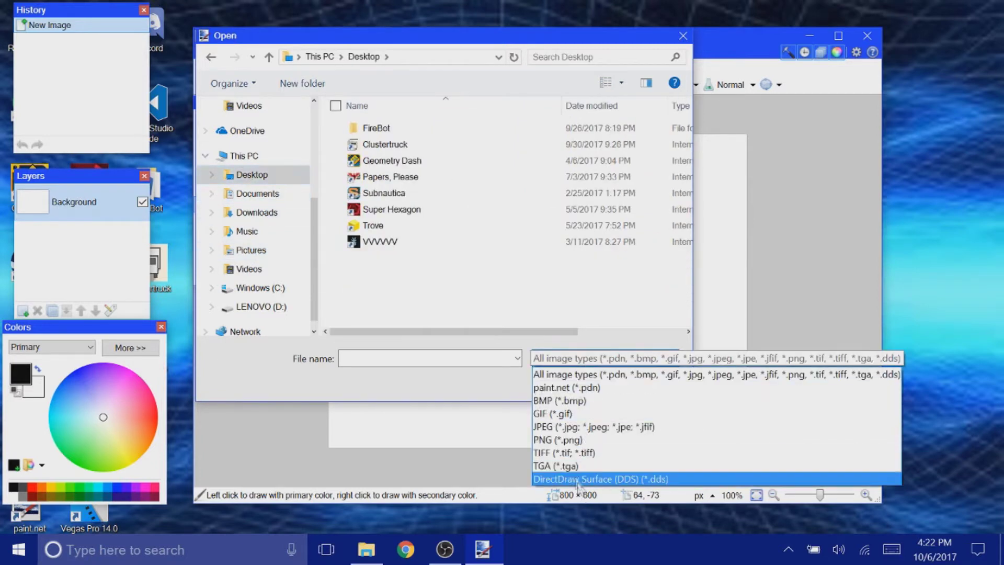
left_click(406, 299)
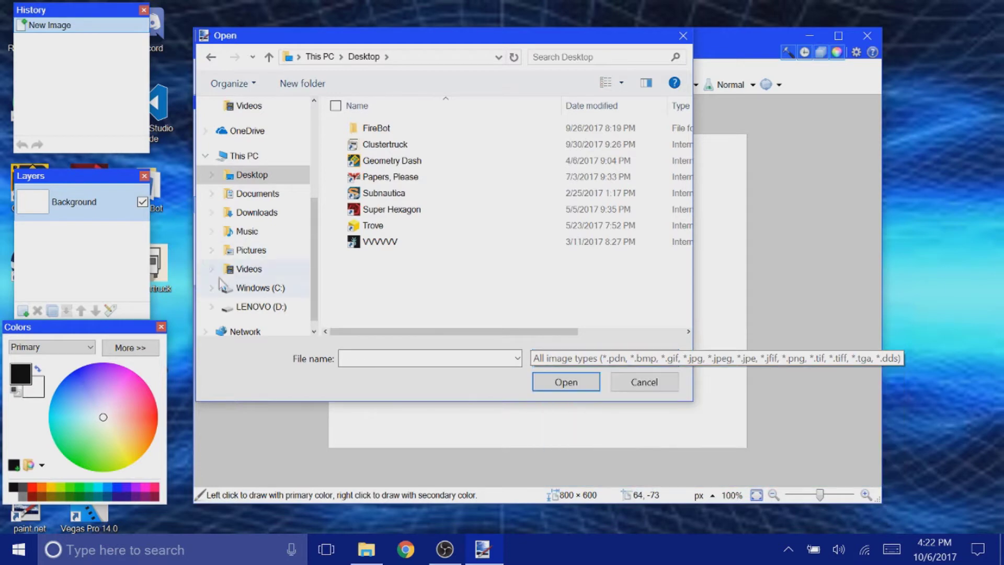
left_click(245, 214)
left_click(611, 23)
left_click(797, 43)
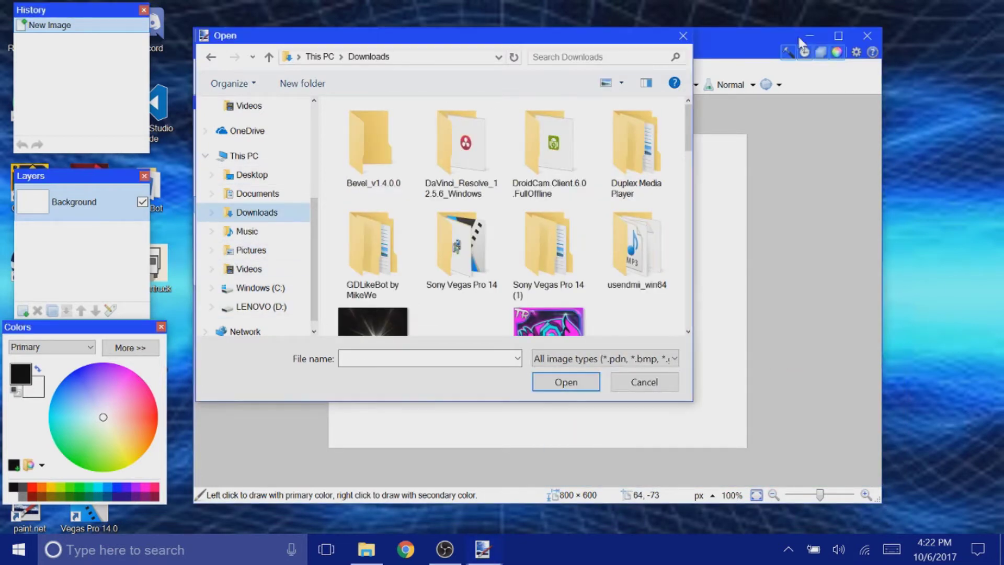
Step: Close the plugin pack window and show the Pictures folder in the Open dialog
left_click(366, 559)
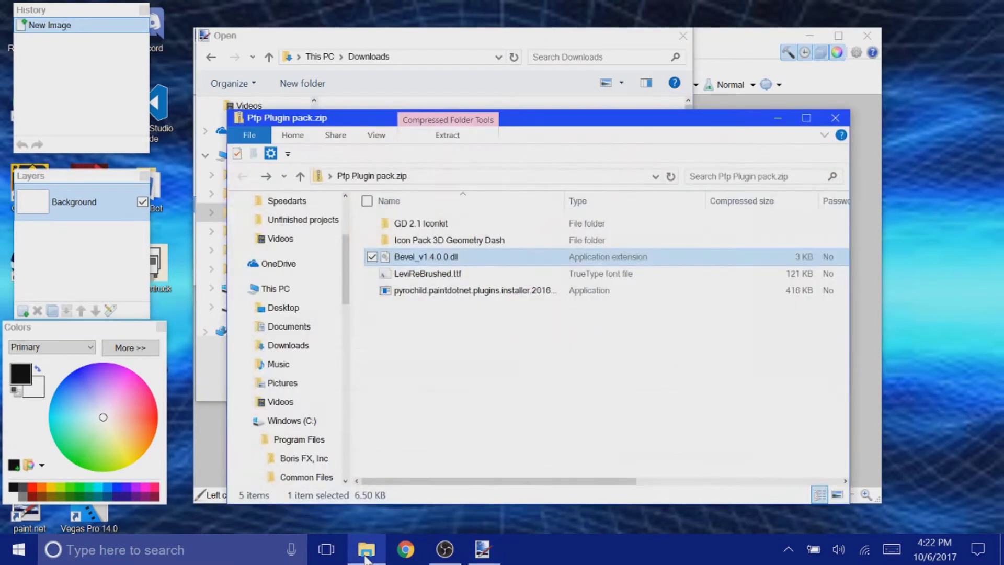
left_click(832, 117)
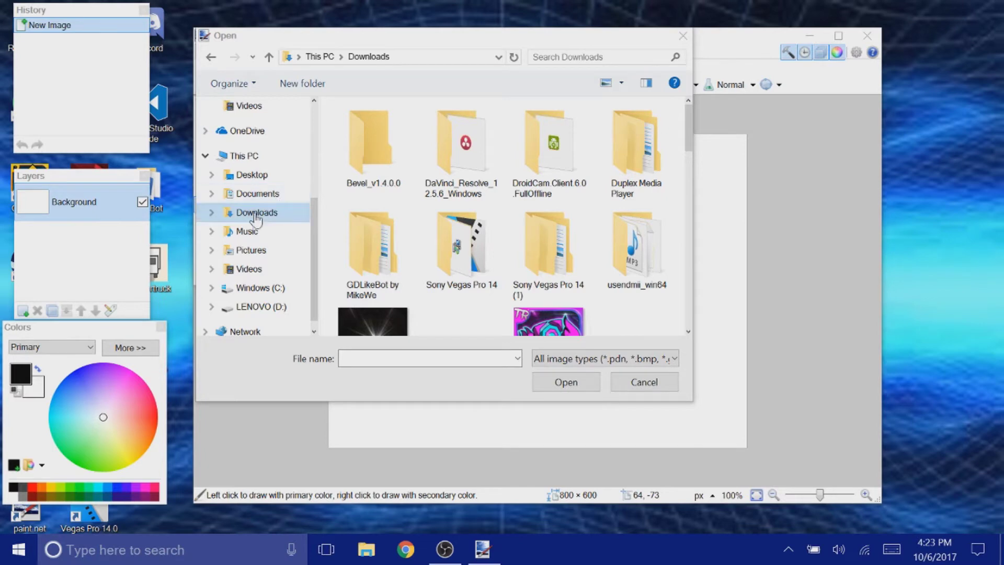
left_click(255, 250)
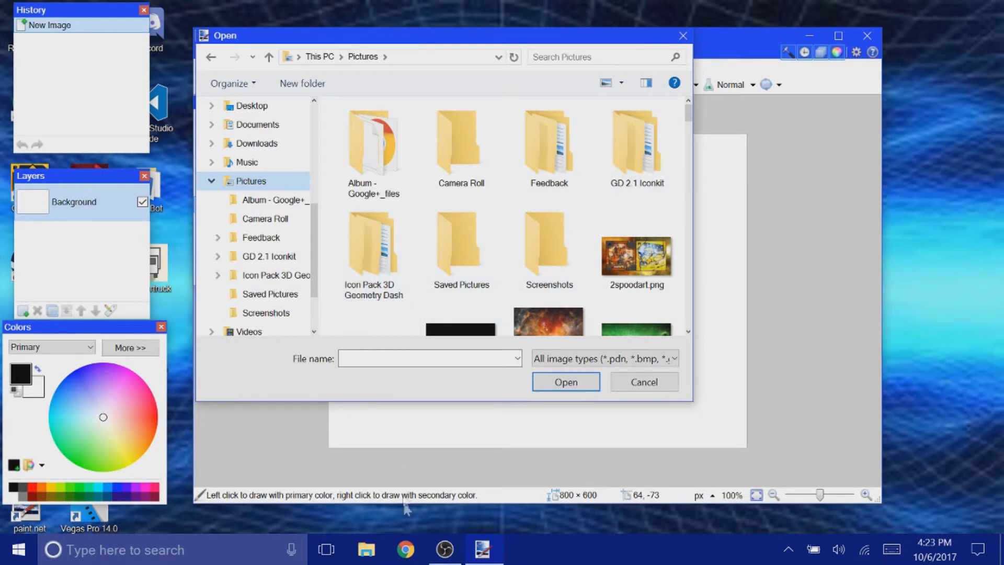
Step: View the contents of the Icon Pack 3D Geometry Dash folder in File Explorer and close that window
left_click(365, 549)
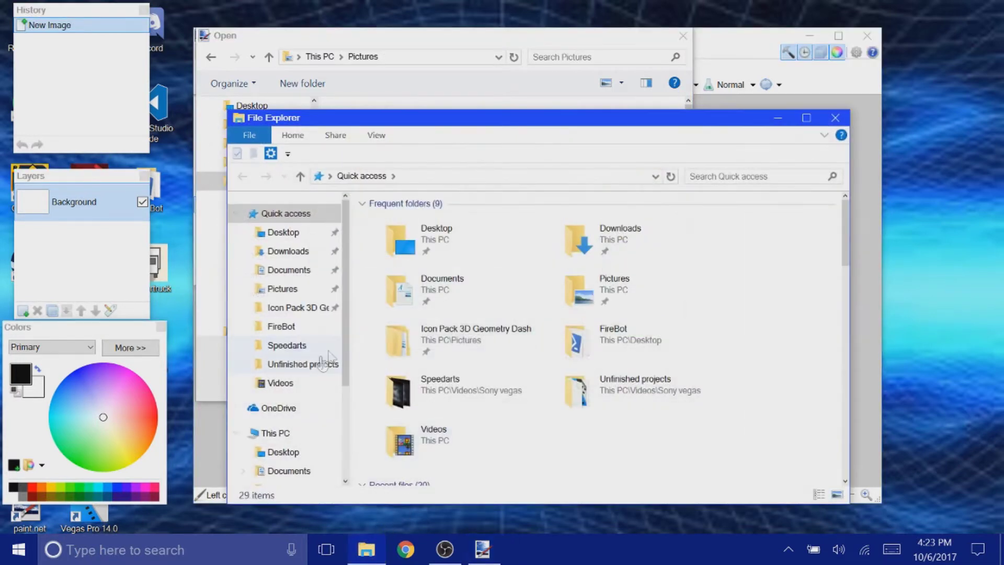
left_click(313, 307)
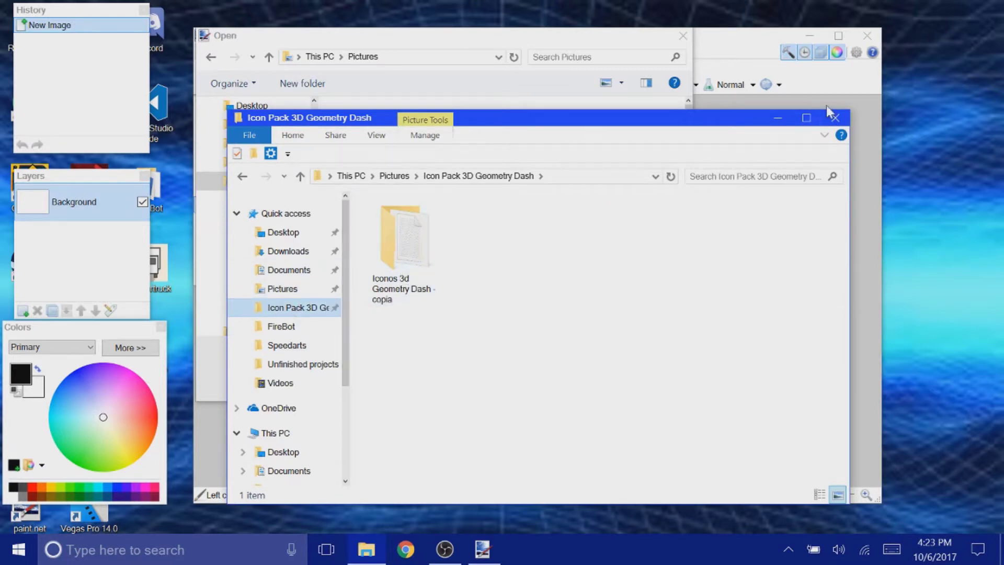
left_click(834, 118)
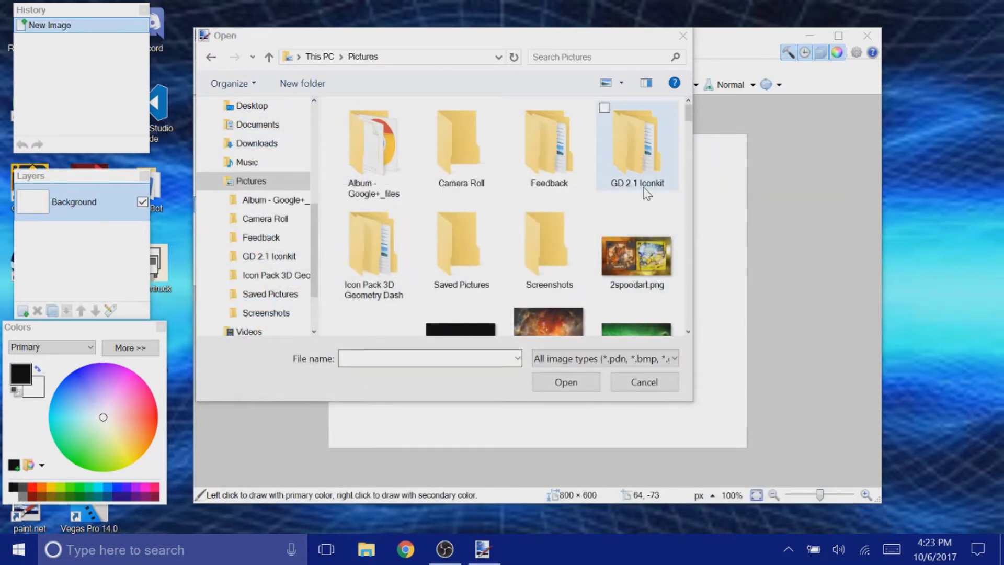
Step: Browse to the Icon Kit 2.1 by Dak2014 folder inside the GD 2.1 Iconkit folder
double_click(632, 148)
double_click(402, 167)
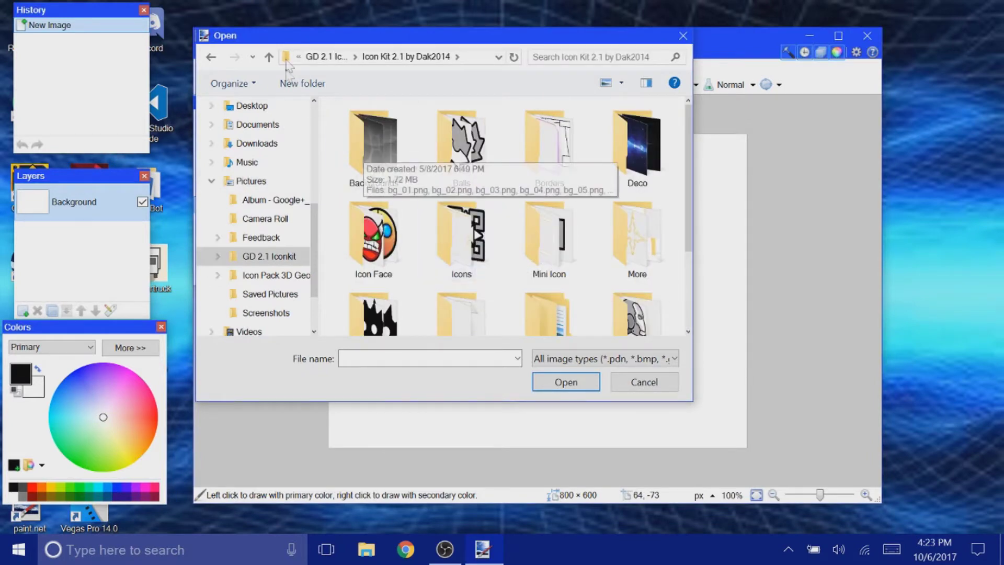
left_click(212, 58)
left_click(212, 57)
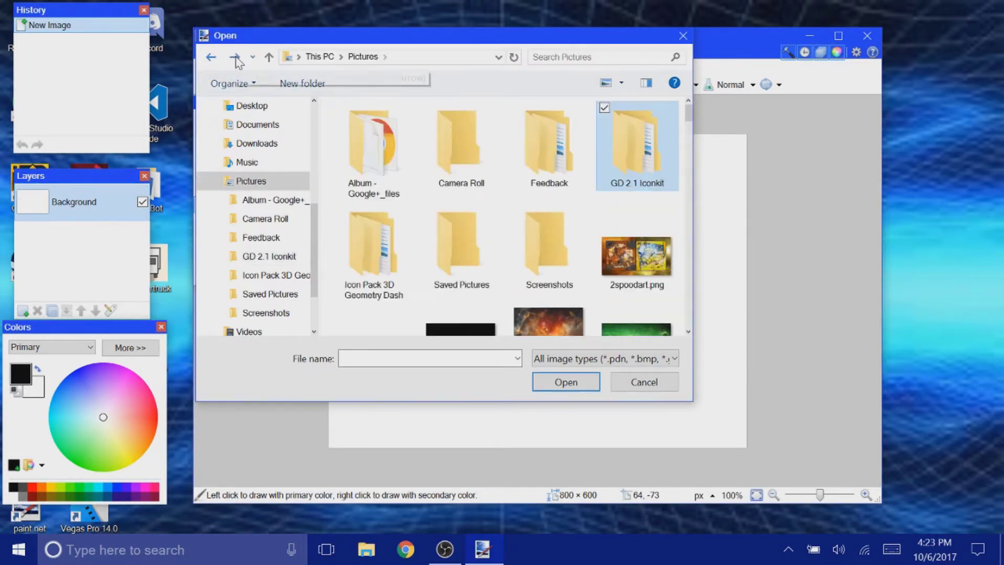
left_click(235, 59)
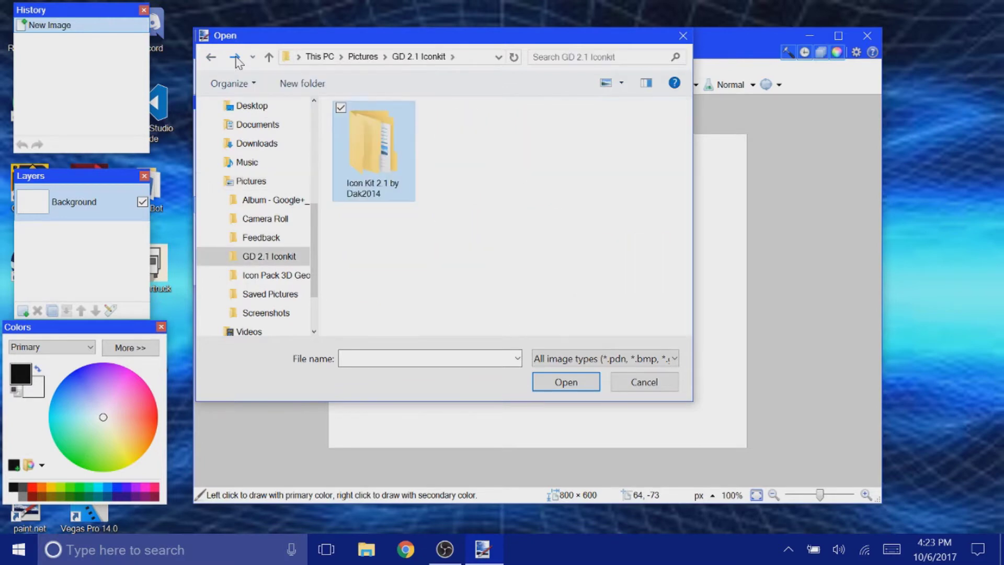
left_click(236, 59)
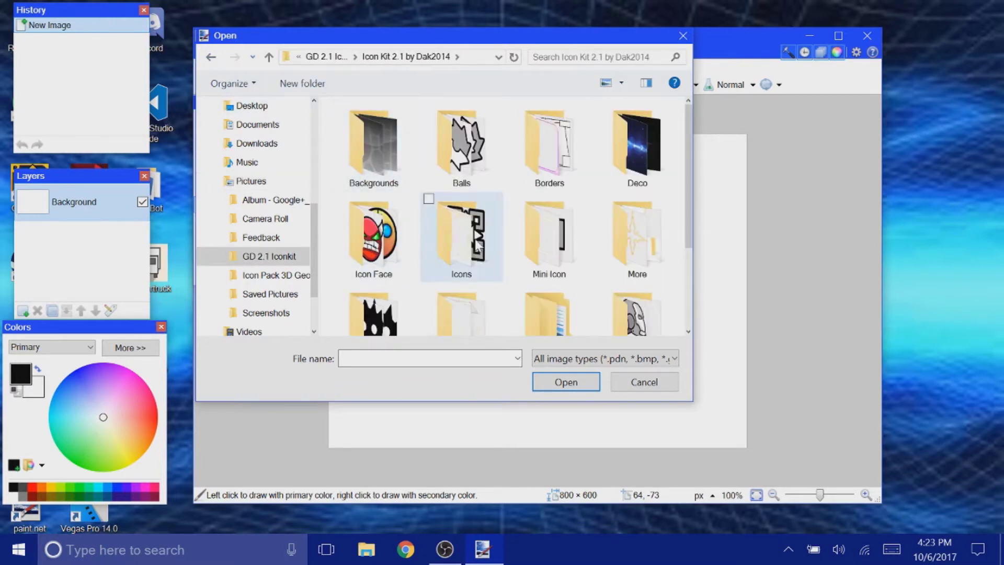
Step: Look at the cube images in the Icons folder and select Cube01.png without opening it
double_click(478, 244)
left_click(557, 155)
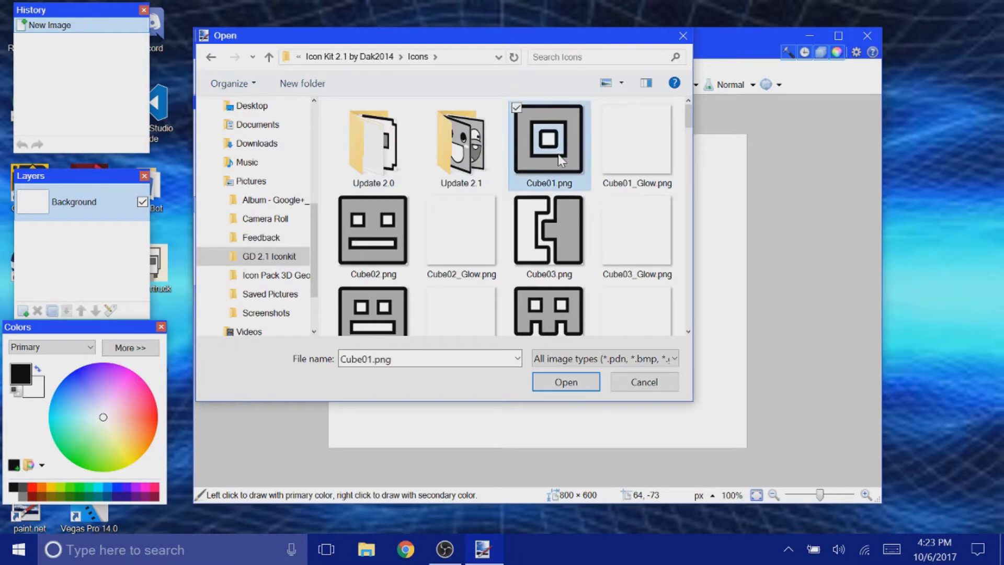
right_click(557, 154)
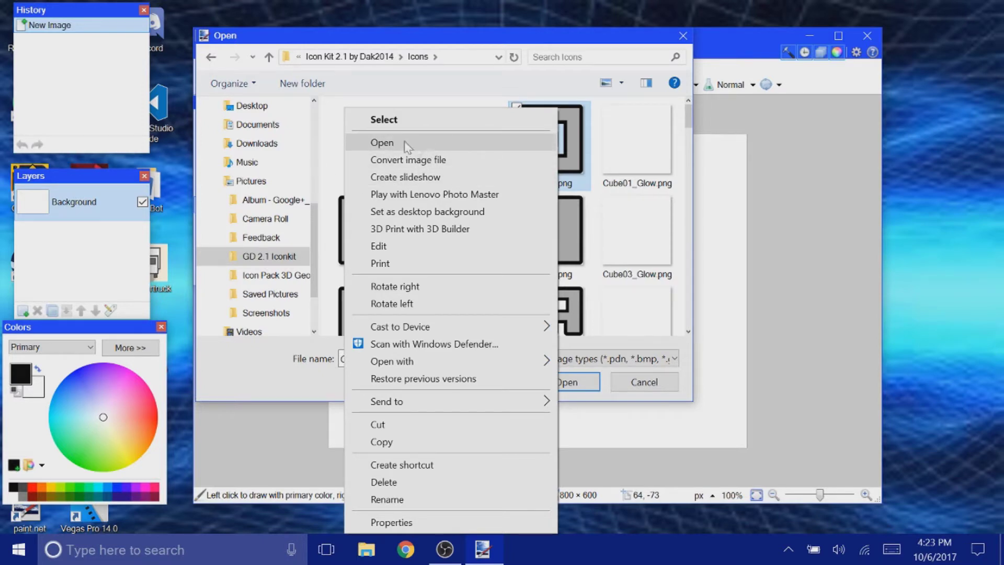
left_click(337, 131)
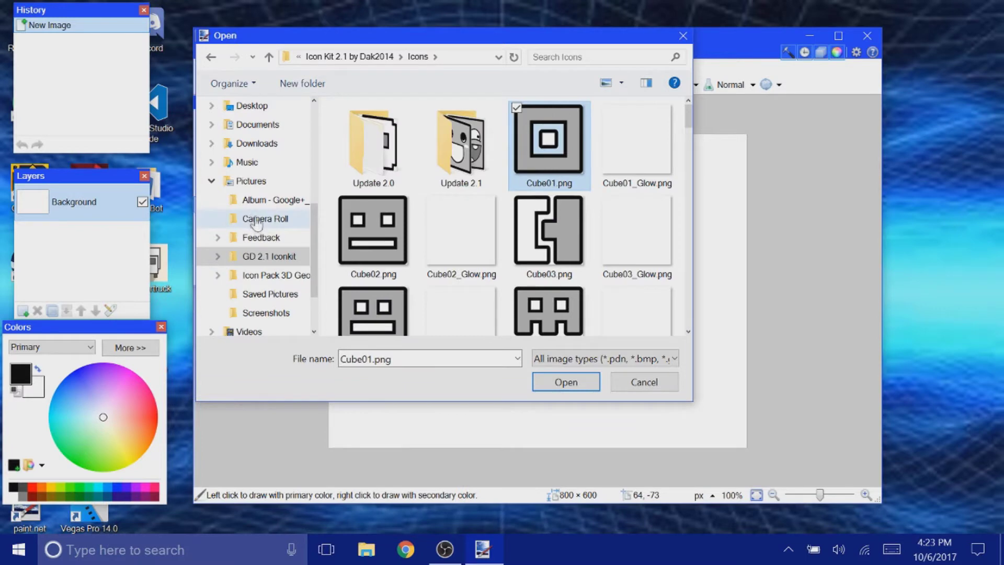
Step: Open Boarder_5.png from the icon kit's Borders folder
left_click(212, 57)
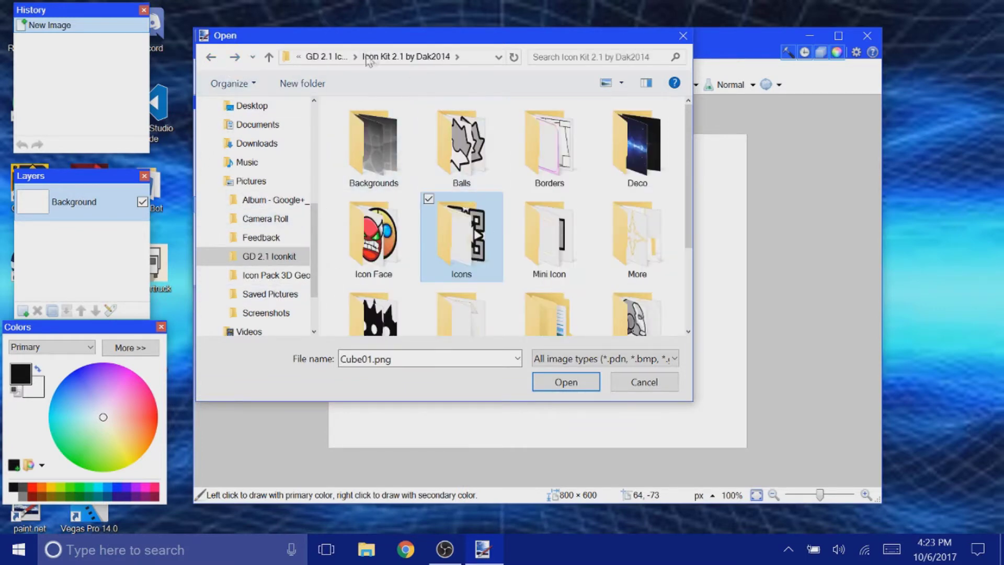
double_click(558, 168)
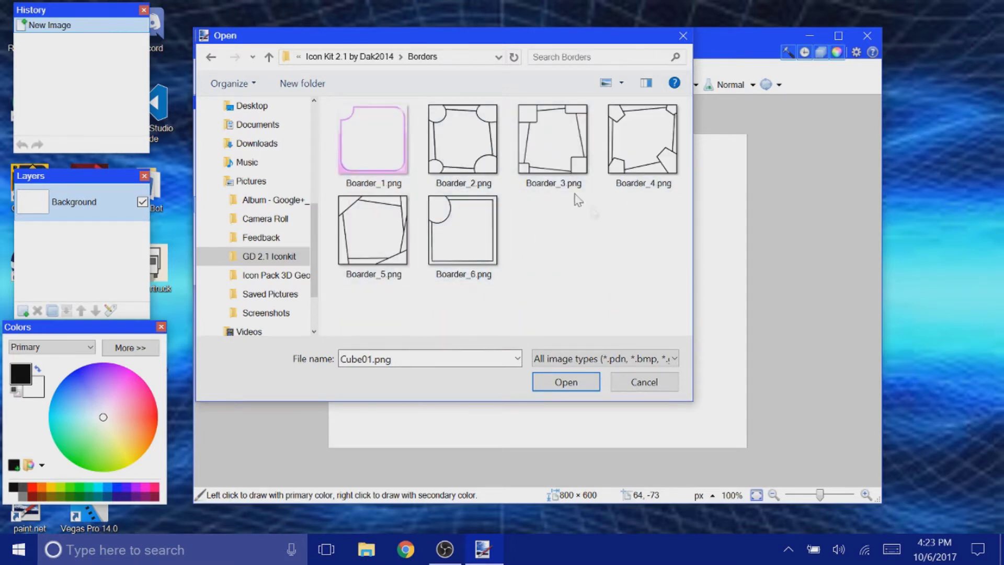
right_click(348, 230)
key("Escape")
double_click(397, 230)
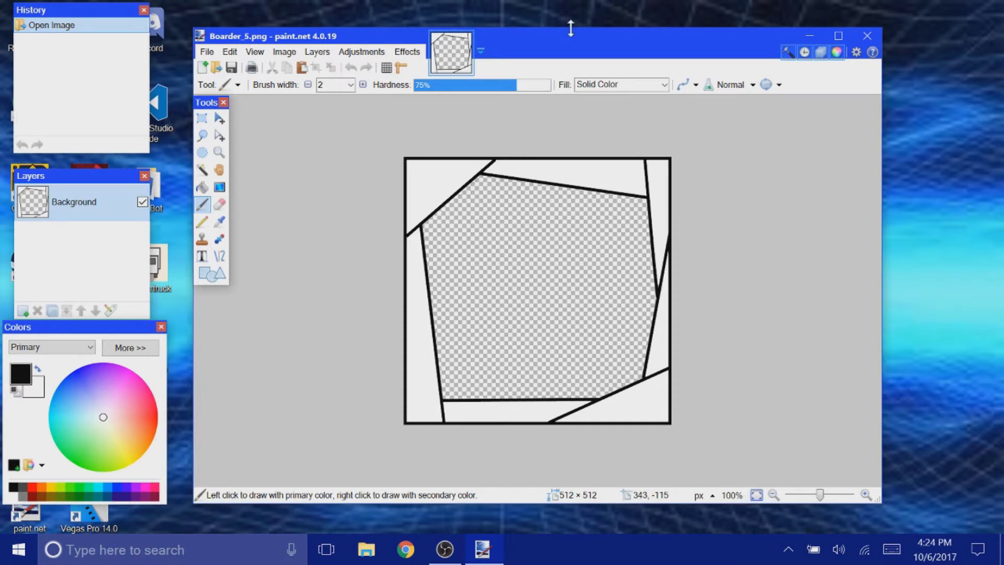
Step: Activate the Paint Bucket and set the primary colour to green and the secondary colour to cyan
mouse_move(438, 48)
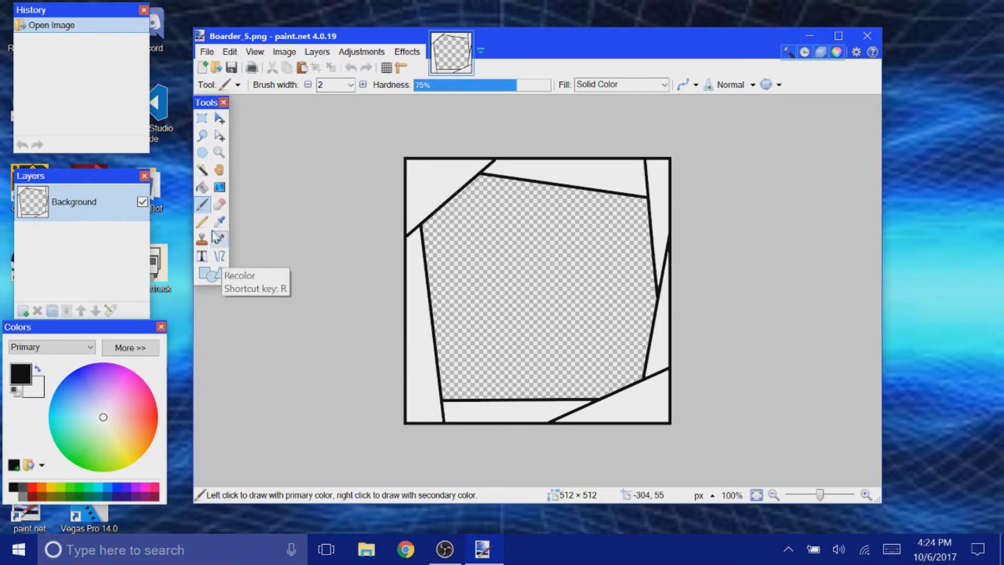
left_click(204, 187)
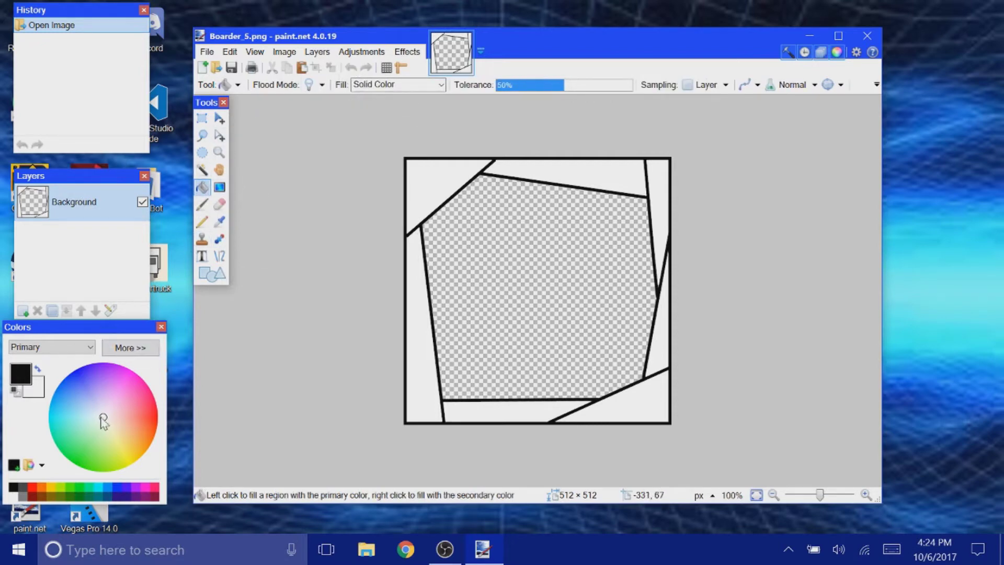
left_click(66, 457)
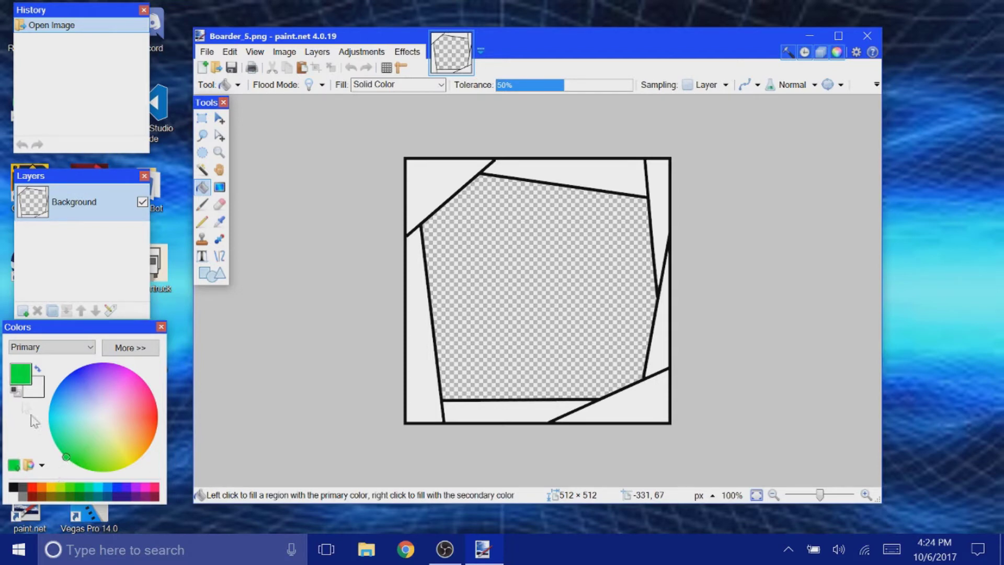
left_click(29, 393)
left_click(48, 415)
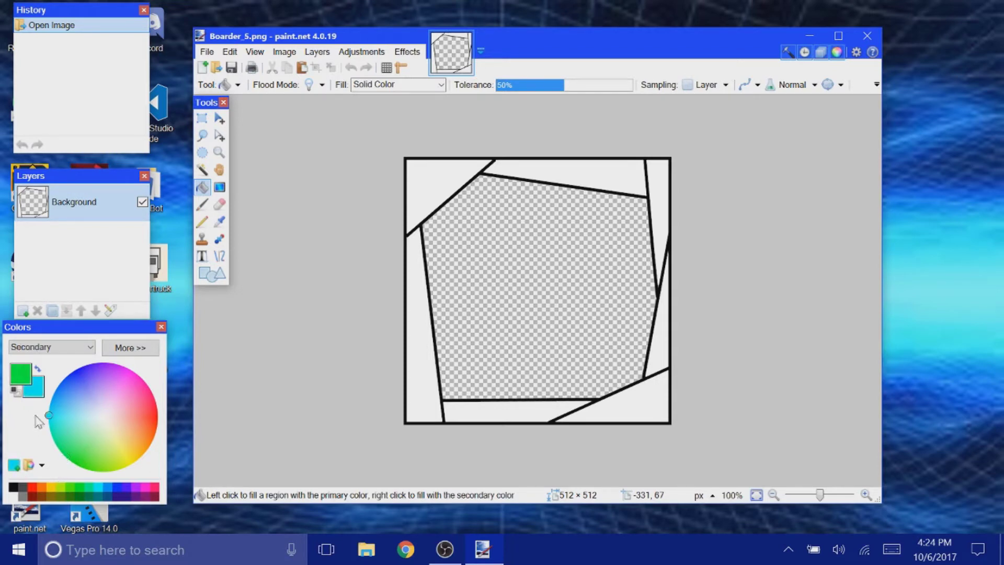
left_click(18, 377)
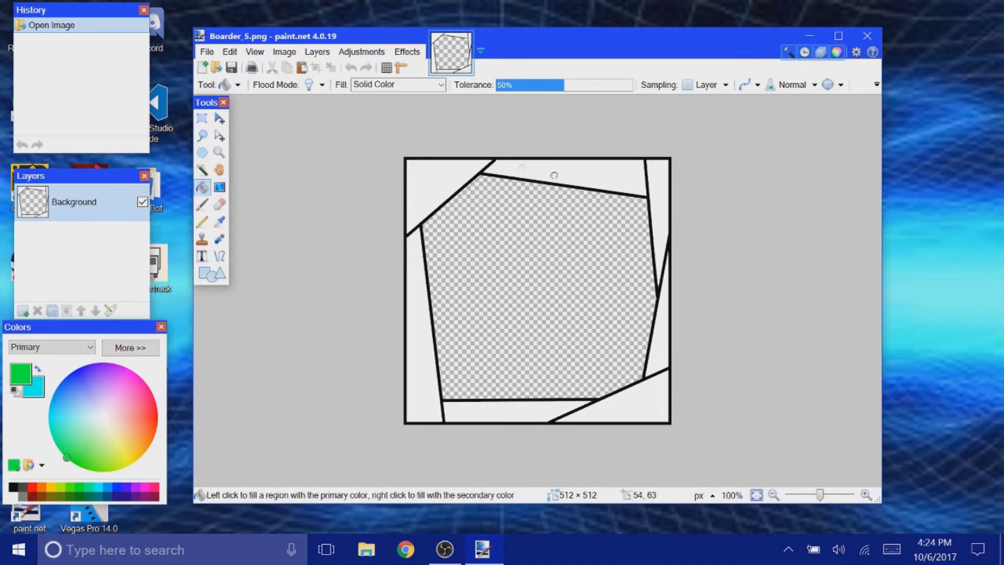
Step: Fill the border sections clockwise with alternating cyan and green, starting with cyan in the upper-left corner
right_click(431, 190)
left_click(541, 167)
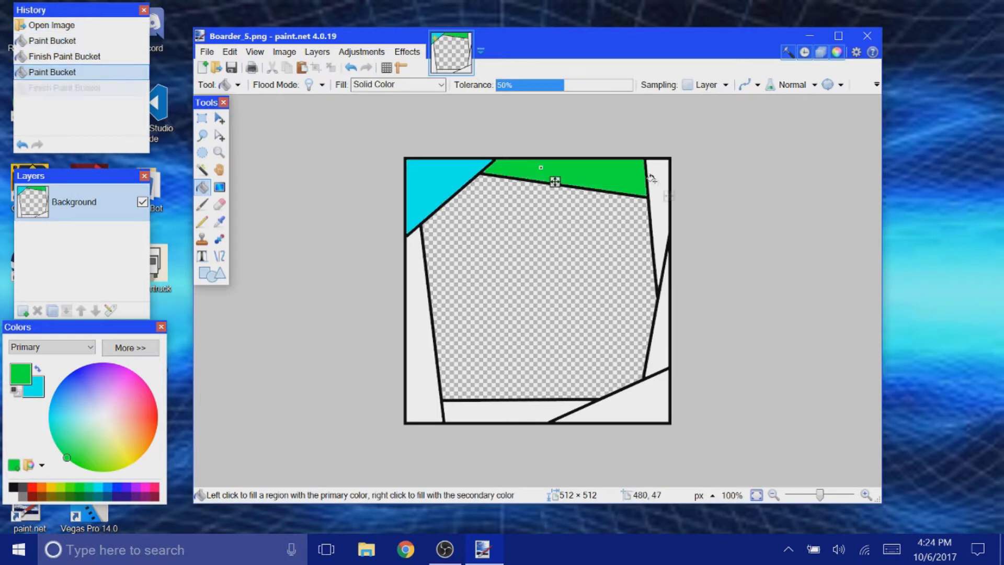
right_click(654, 183)
left_click(663, 309)
right_click(639, 403)
left_click(519, 411)
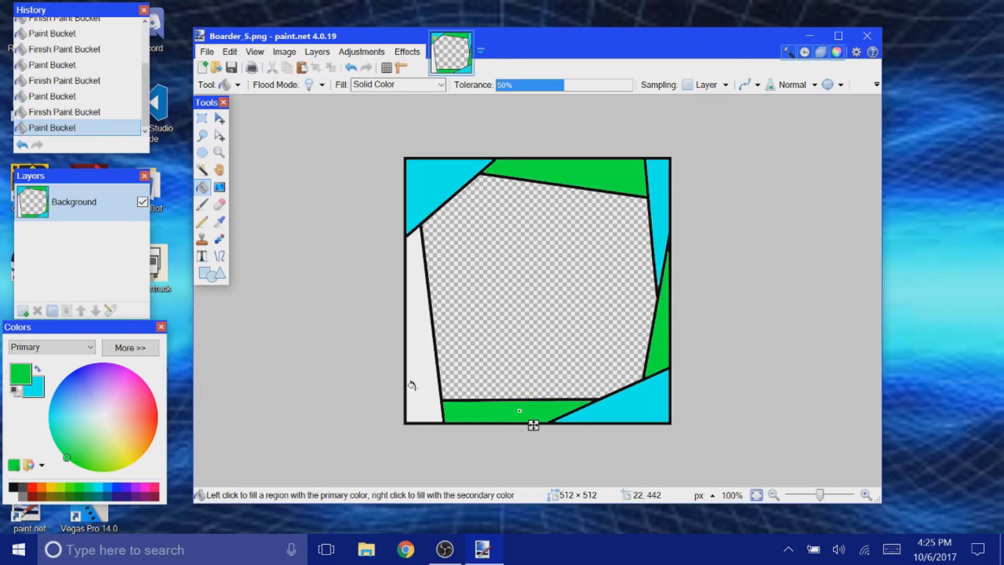
right_click(417, 386)
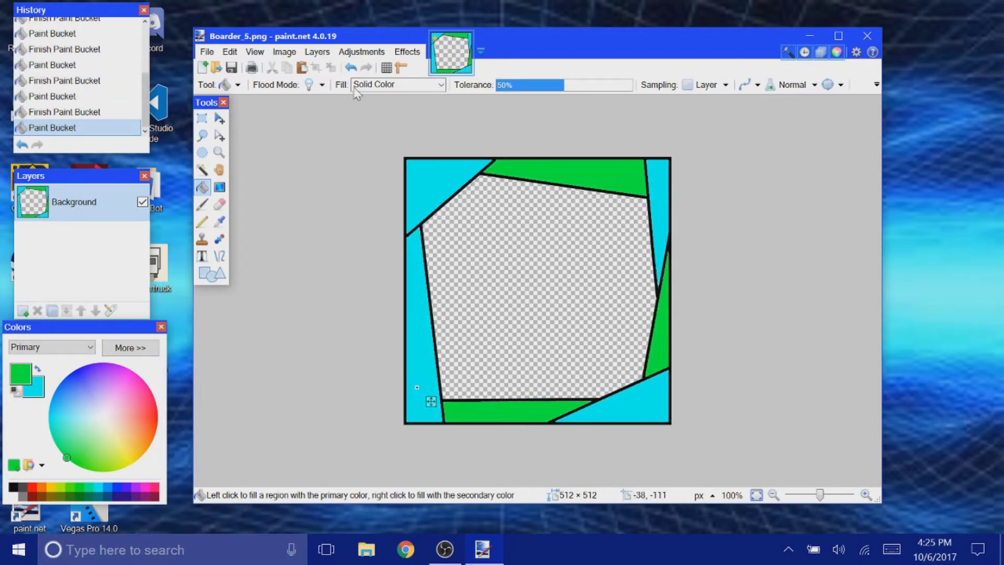
Step: Undo all the fills in the border sections
left_click(350, 67)
left_click(350, 66)
left_click(350, 67)
left_click(350, 67)
left_click(350, 67)
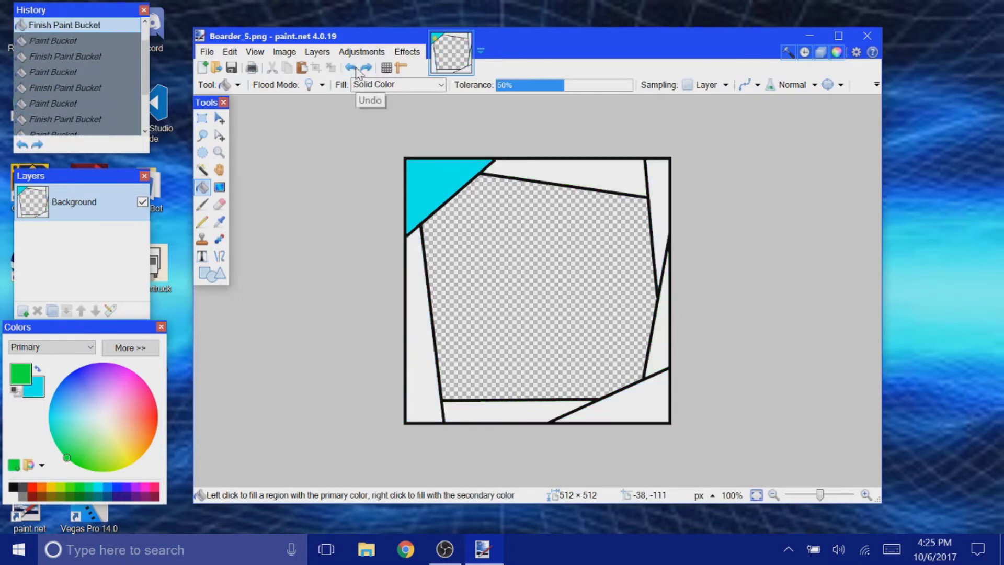
left_click(351, 67)
Step: Fill the border sections clockwise with alternating green and cyan, starting and ending with green at the upper-left corner and left side
left_click(429, 175)
right_click(543, 168)
left_click(660, 200)
right_click(658, 334)
left_click(645, 401)
right_click(523, 410)
left_click(423, 397)
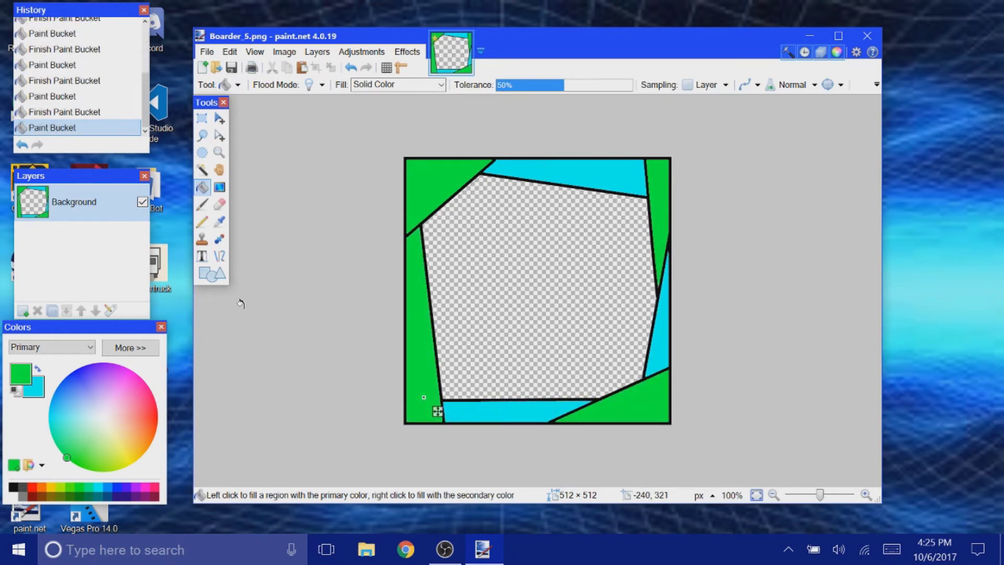
Step: Try filling the transparent centre of the border with cyan and with green, undoing each fill
right_click(489, 278)
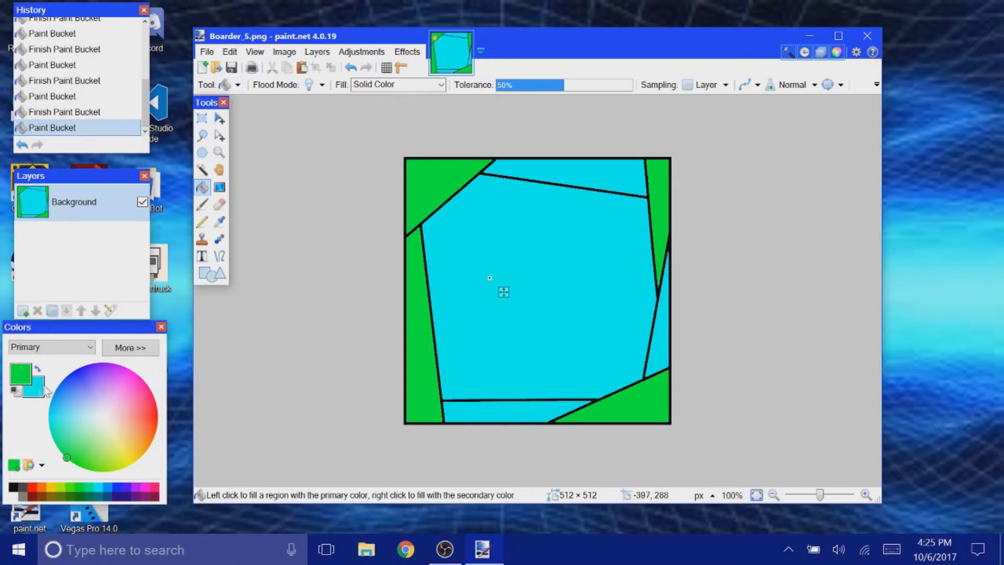
key("ctrl+z")
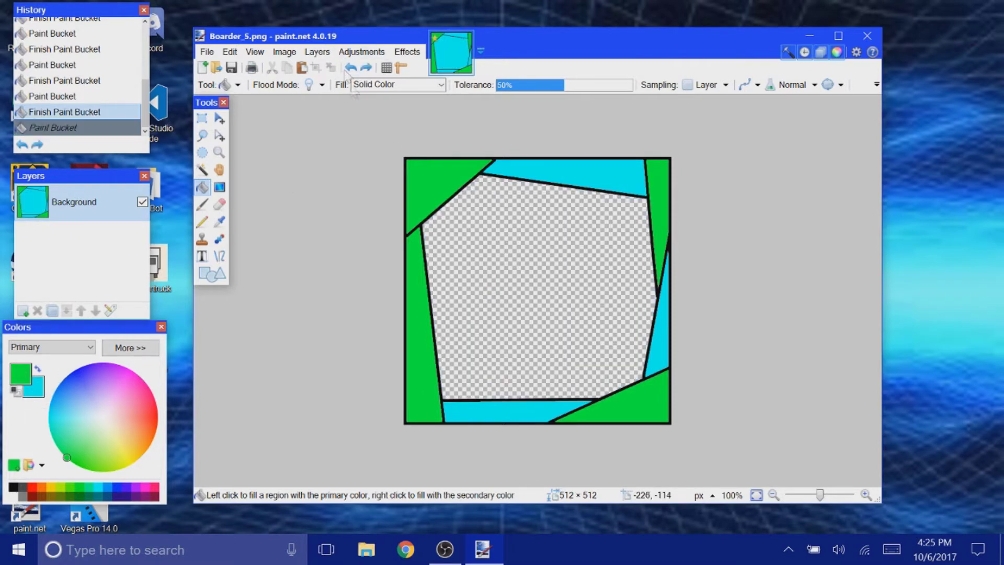
left_click(520, 306)
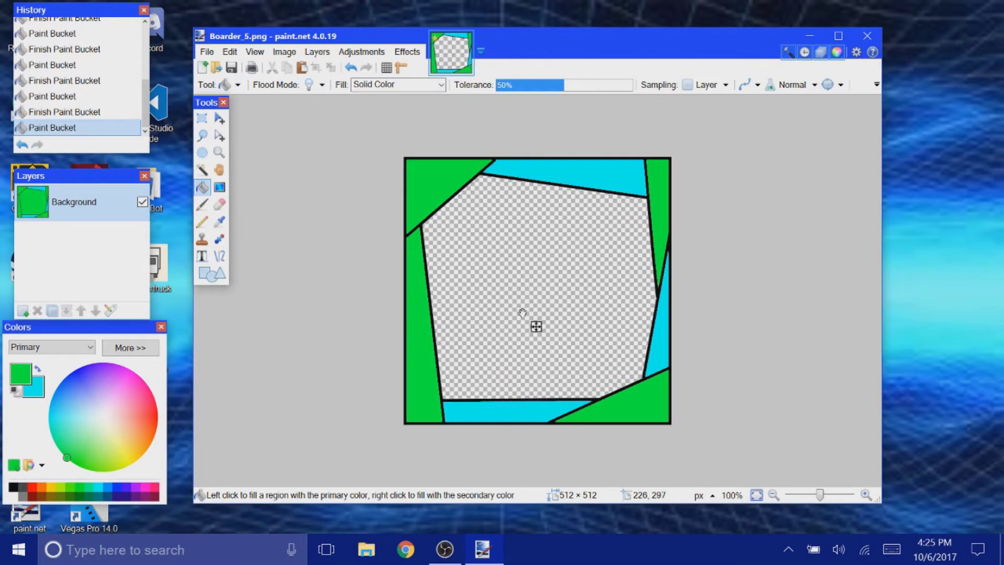
left_click(349, 69)
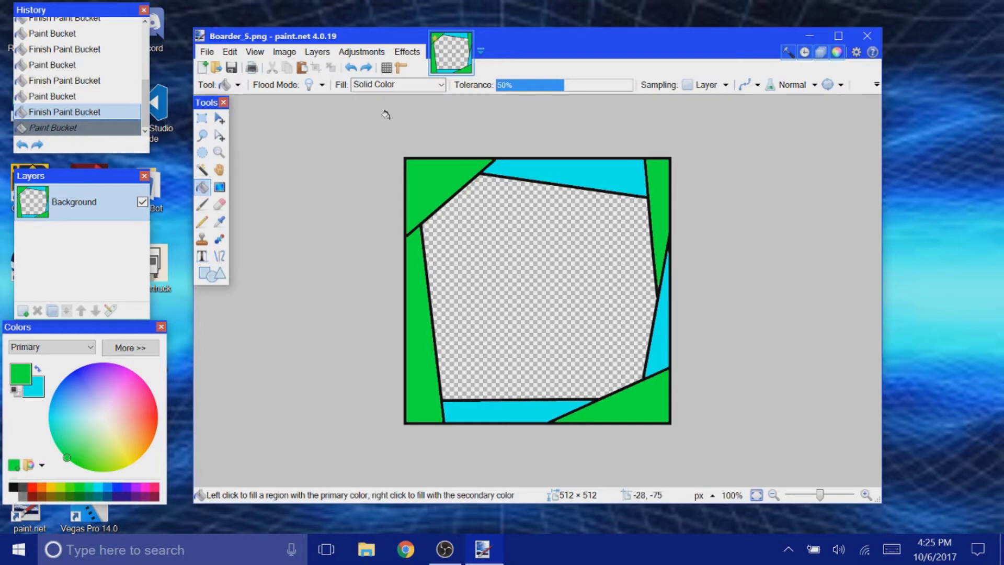
Step: Activate the Text tool, check the LeviReBrushed.ttf font in Pfp Plugin pack.zip in File Explorer, and return to paint.net
left_click(206, 258)
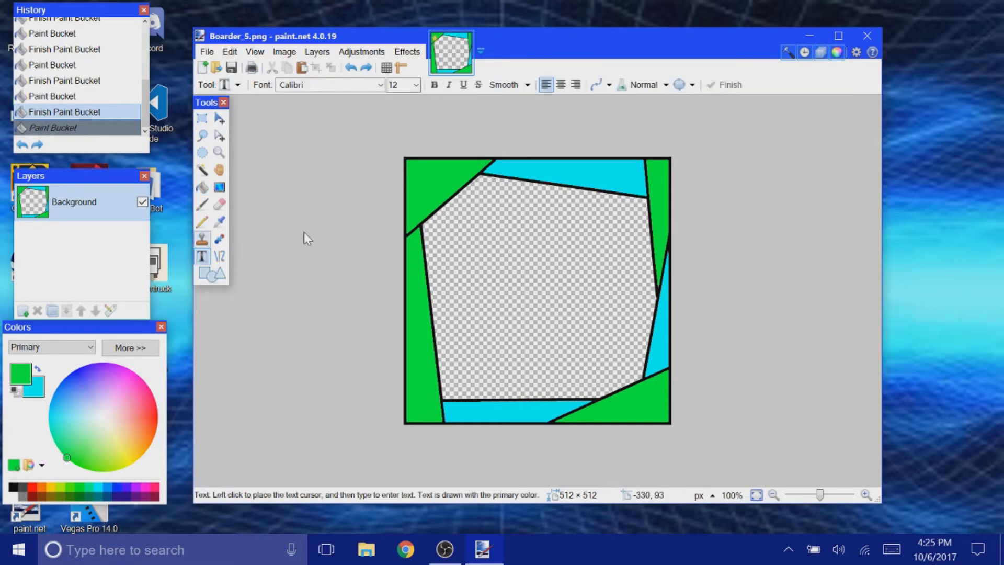
left_click(809, 35)
double_click(145, 350)
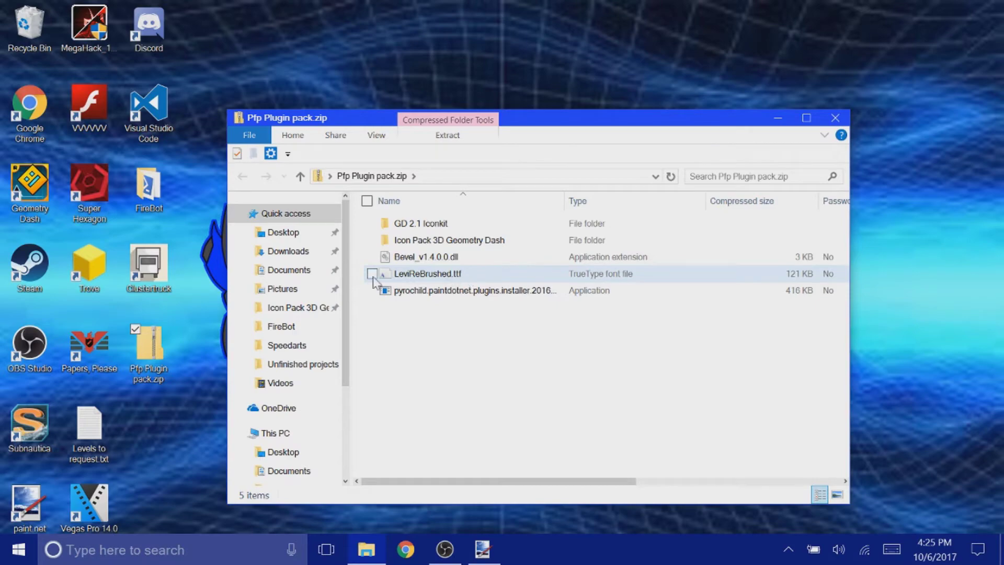
left_click(835, 117)
left_click(490, 558)
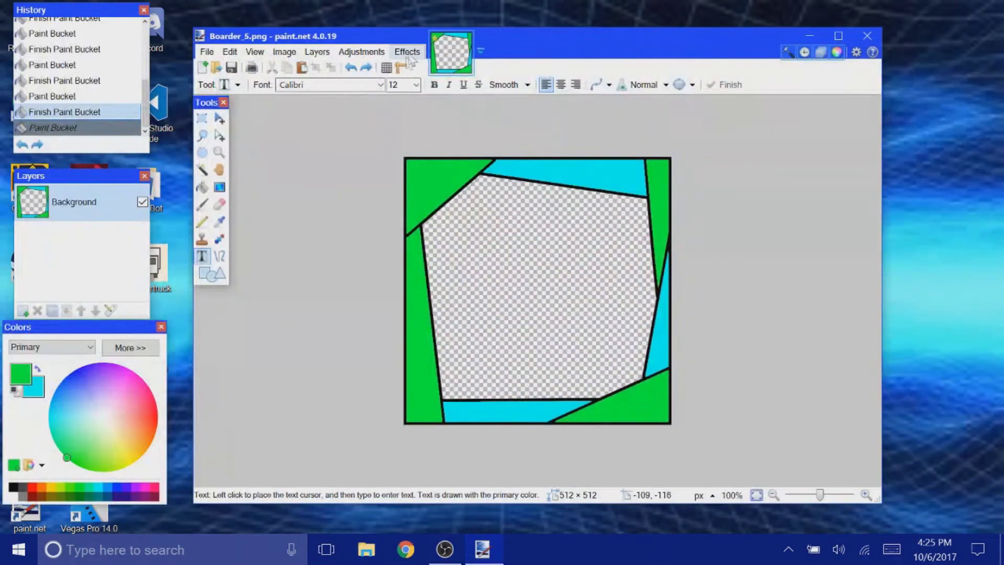
Step: Set the text font to LeviReBrushed at size 48 and place the text cursor in the border's upper-left green corner
left_click(380, 85)
scroll(341, 273, "down", 4)
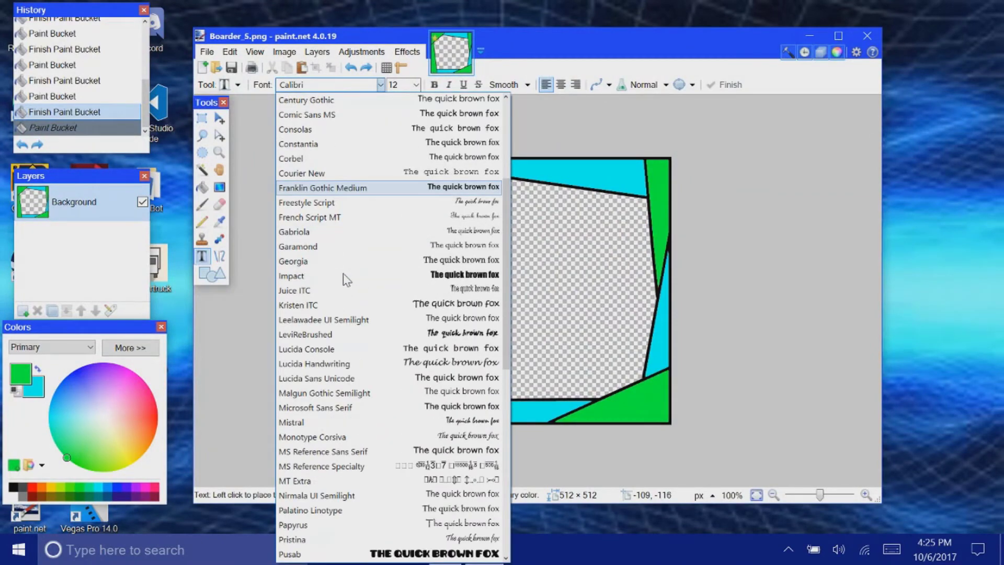
scroll(344, 278, "down", 5)
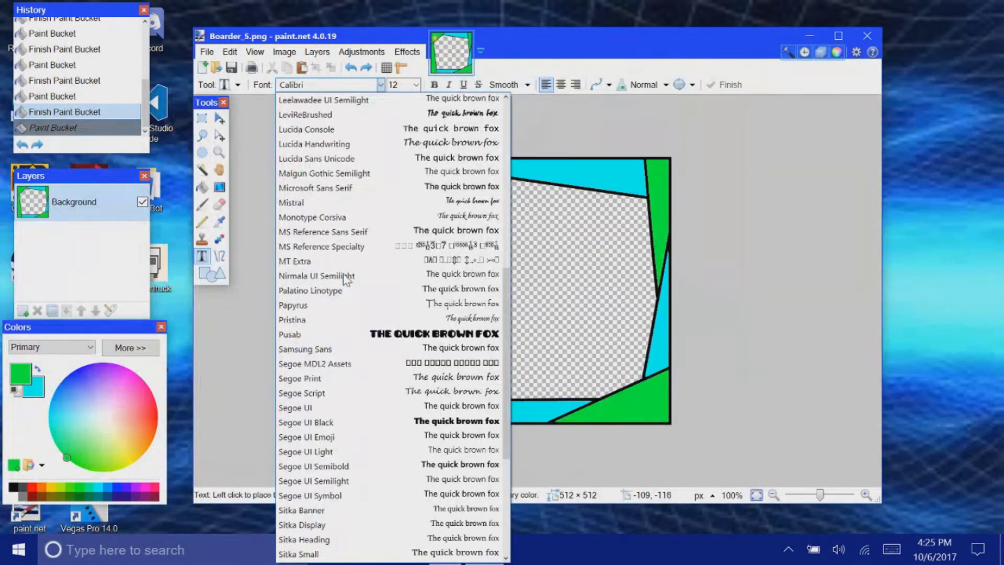
scroll(345, 280, "up", 3)
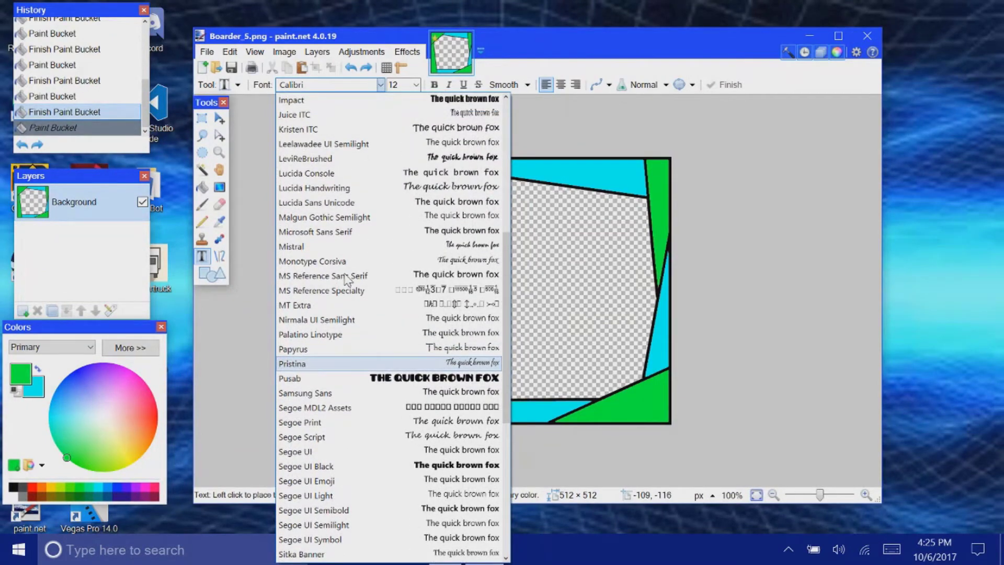
left_click(308, 159)
left_click(433, 187)
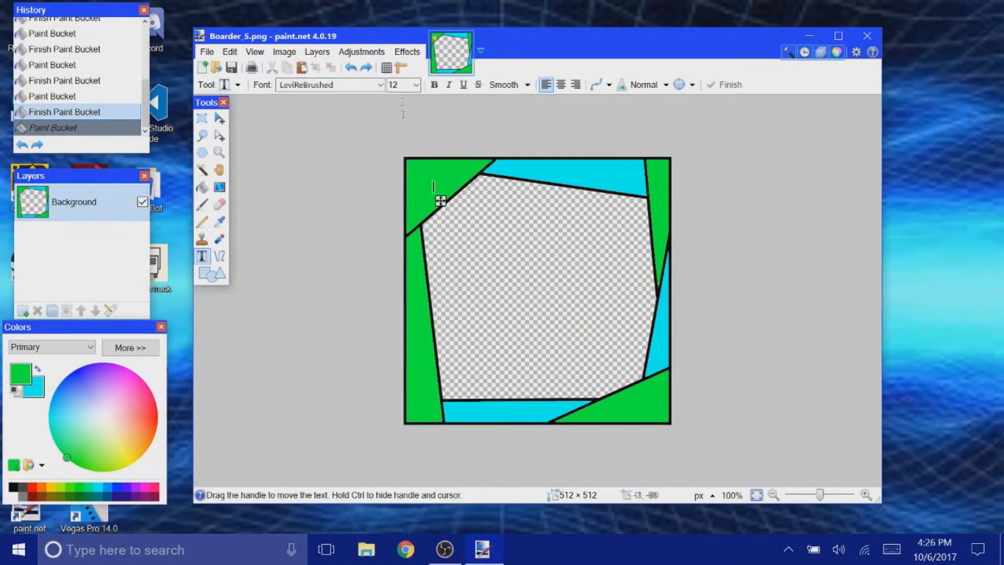
left_click(416, 86)
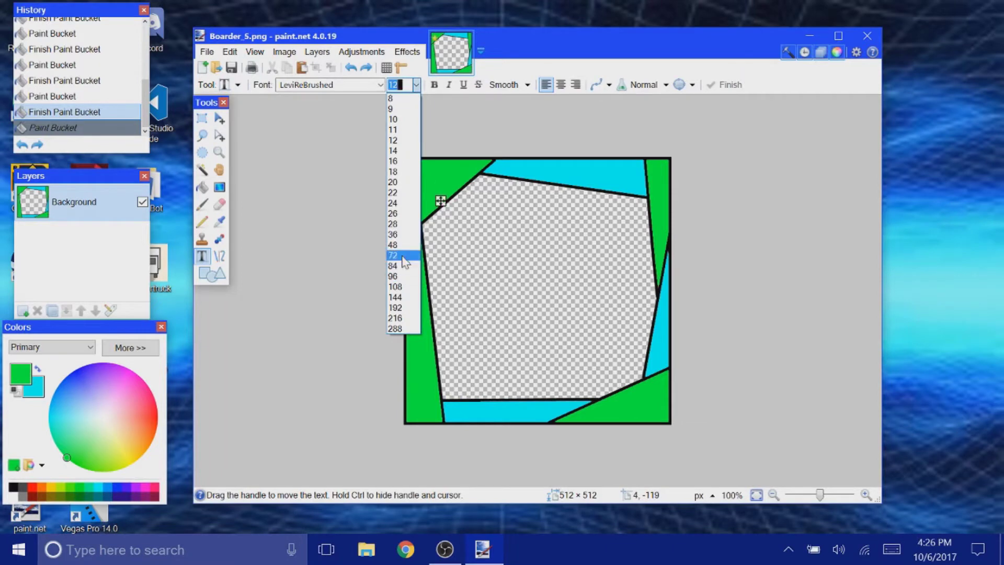
left_click(403, 246)
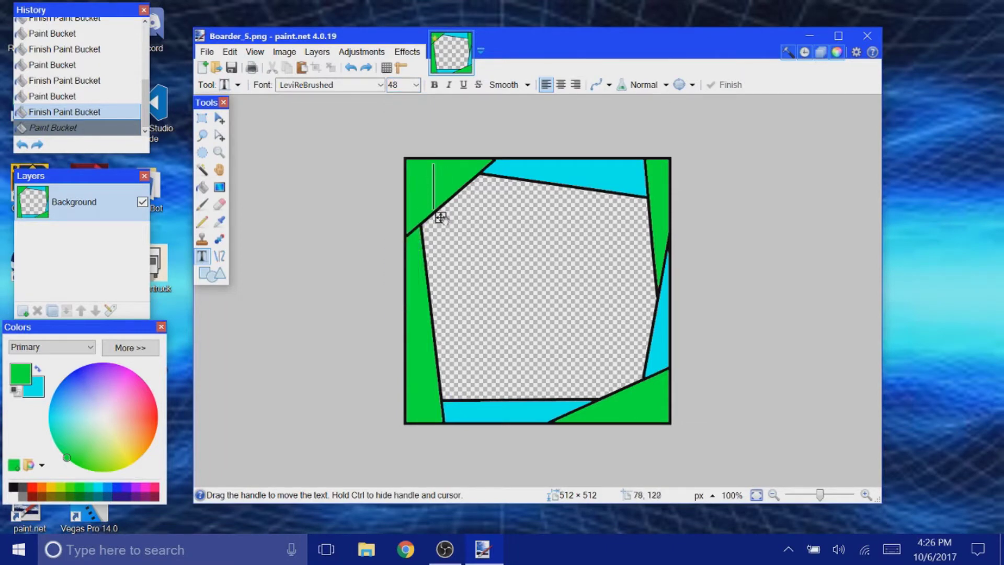
Step: Set the primary colour to black and try the letter P in the upper-left green corner of the Background layer, deleting it again
left_click_drag(440, 217, 435, 216)
type("T")
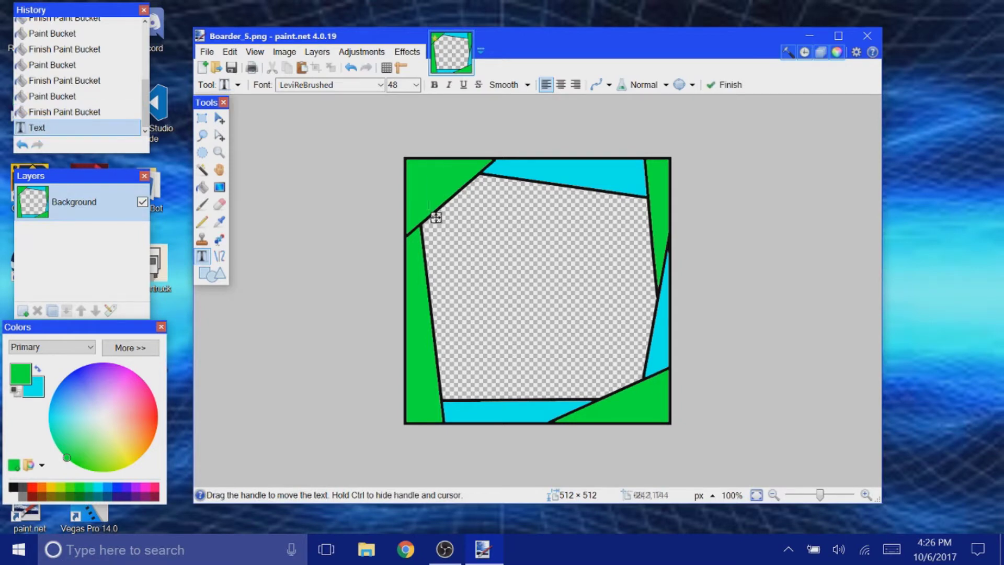
left_click(12, 493)
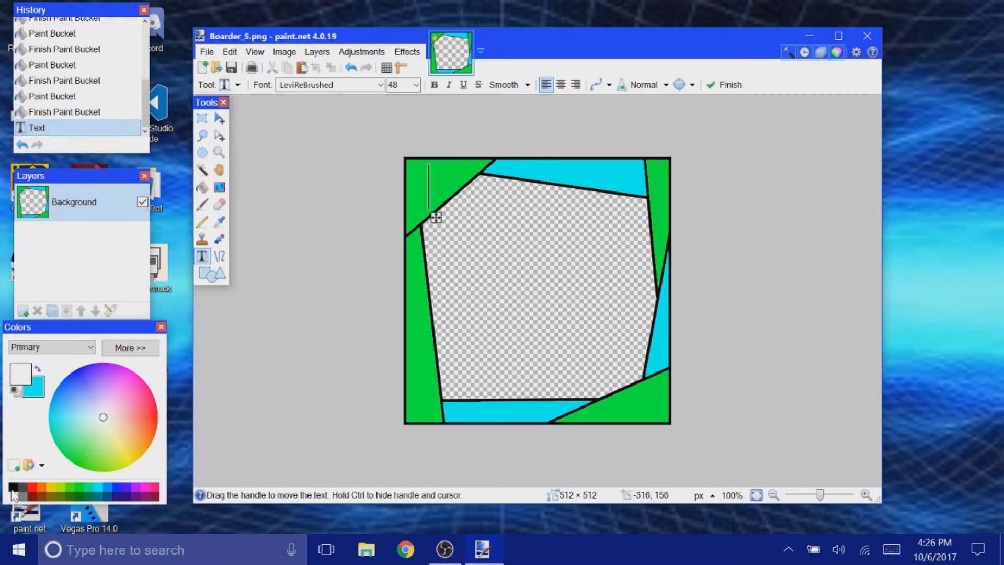
left_click(12, 488)
type("P")
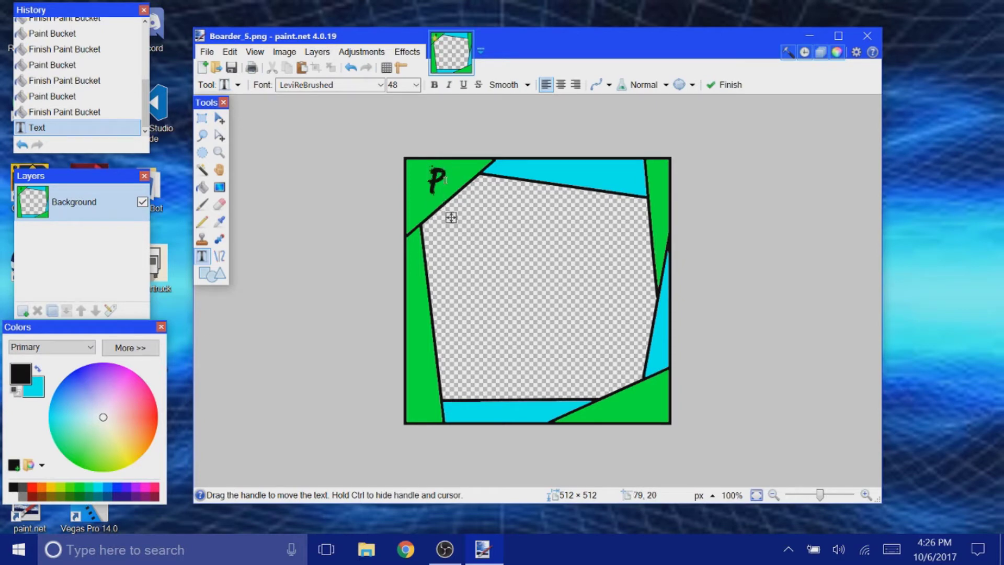
key("BackSpace")
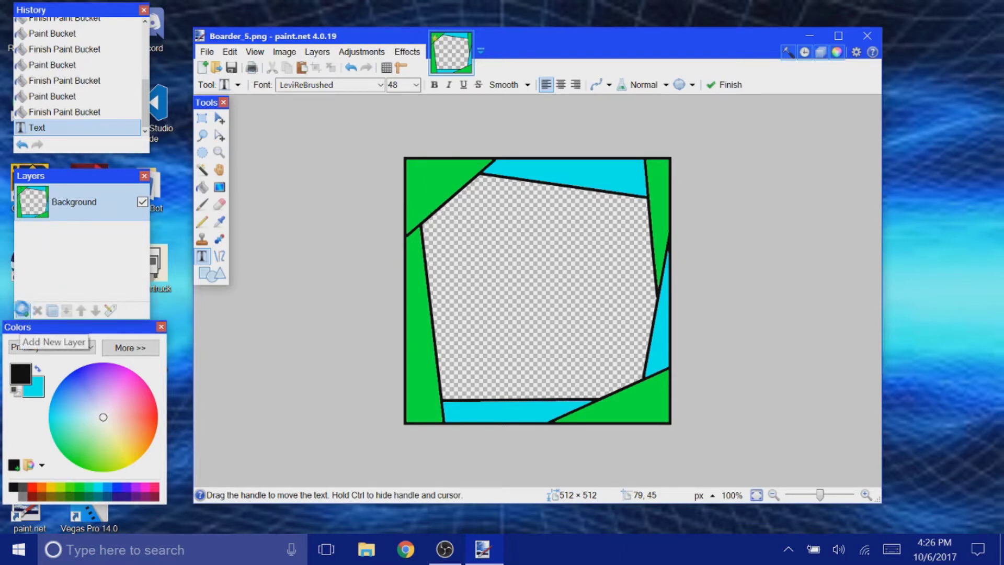
Step: Add a new layer and enter a black letter P in the border's upper-left green corner on it
left_click(23, 311)
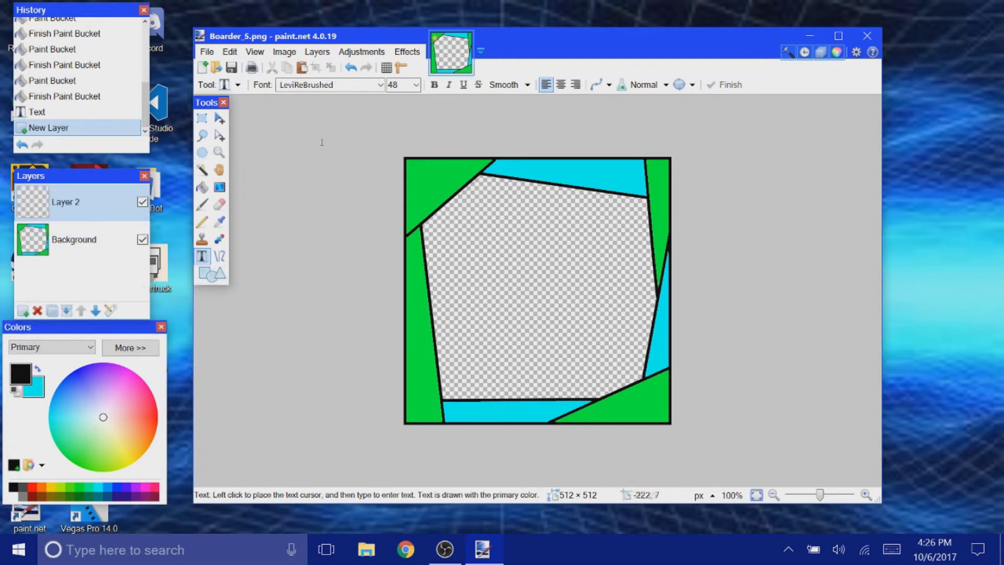
left_click(422, 185)
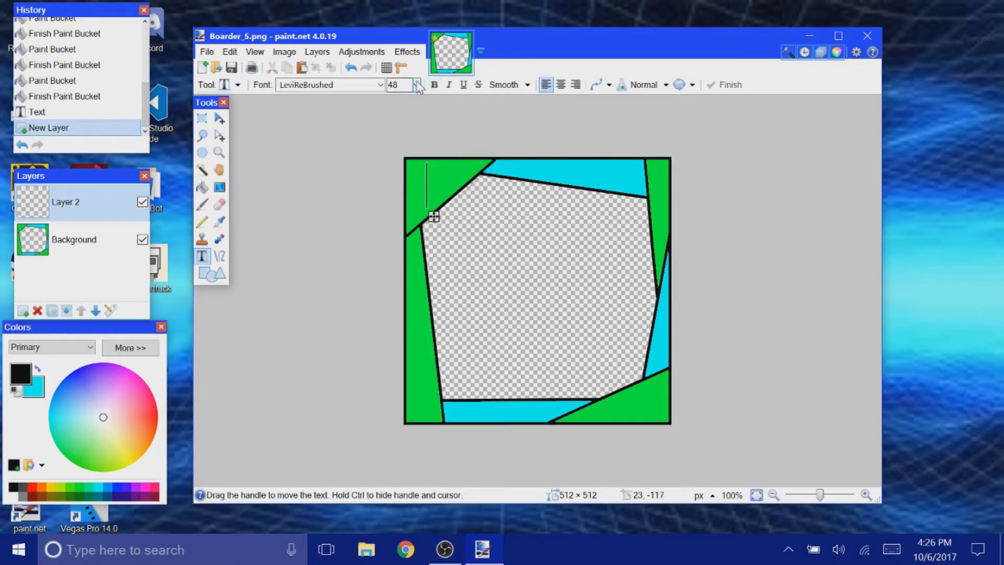
type("P")
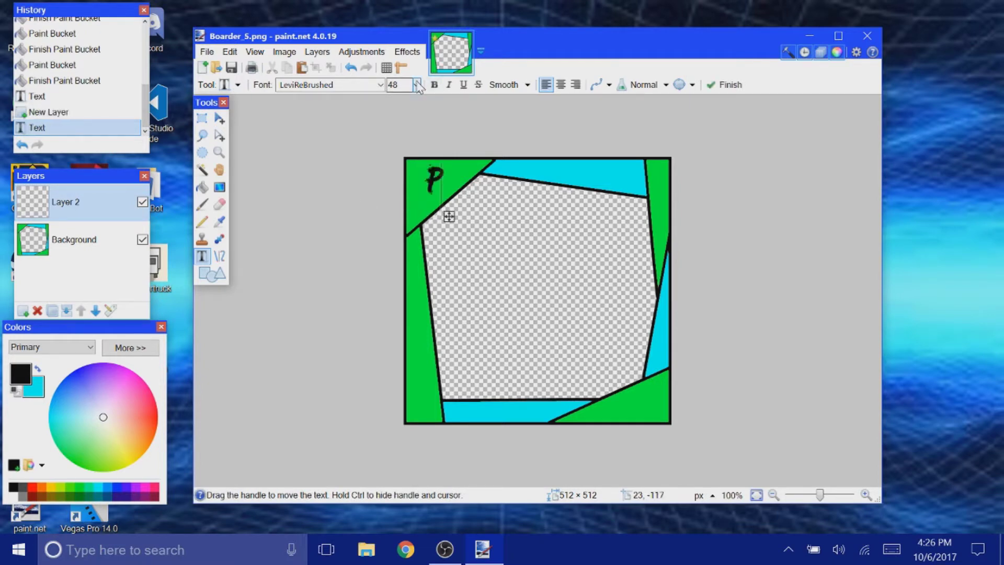
Step: Try selecting the letter P with a rectangle and transforming its pixels, and undo the transformation and the selection
left_click(204, 120)
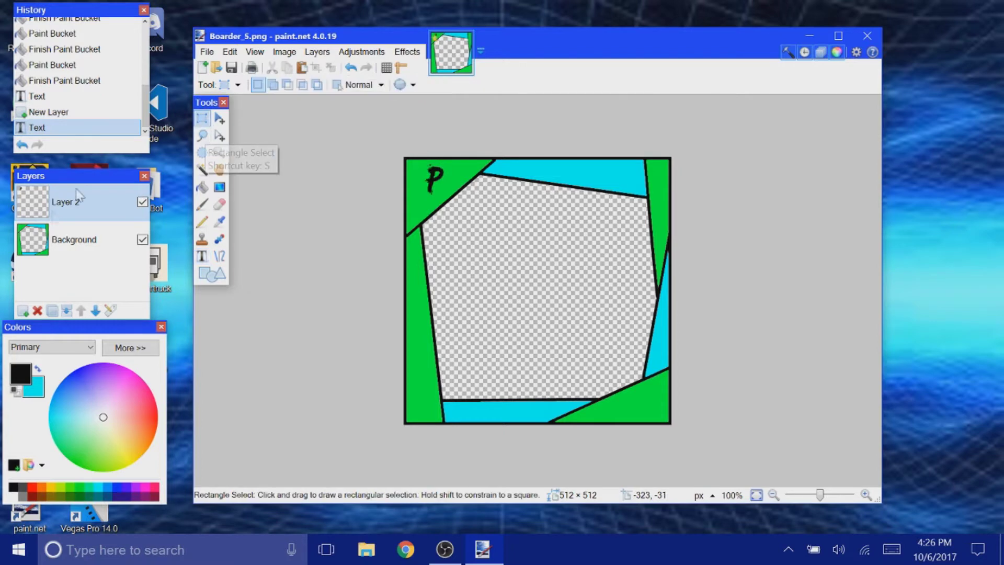
left_click_drag(418, 161, 449, 200)
left_click(220, 118)
mouse_move(463, 217)
left_mouse_down()
mouse_move(498, 251)
mouse_move(523, 308)
mouse_move(517, 371)
mouse_move(479, 325)
mouse_move(553, 341)
mouse_move(464, 209)
mouse_move(463, 217)
left_mouse_up()
left_click(353, 68)
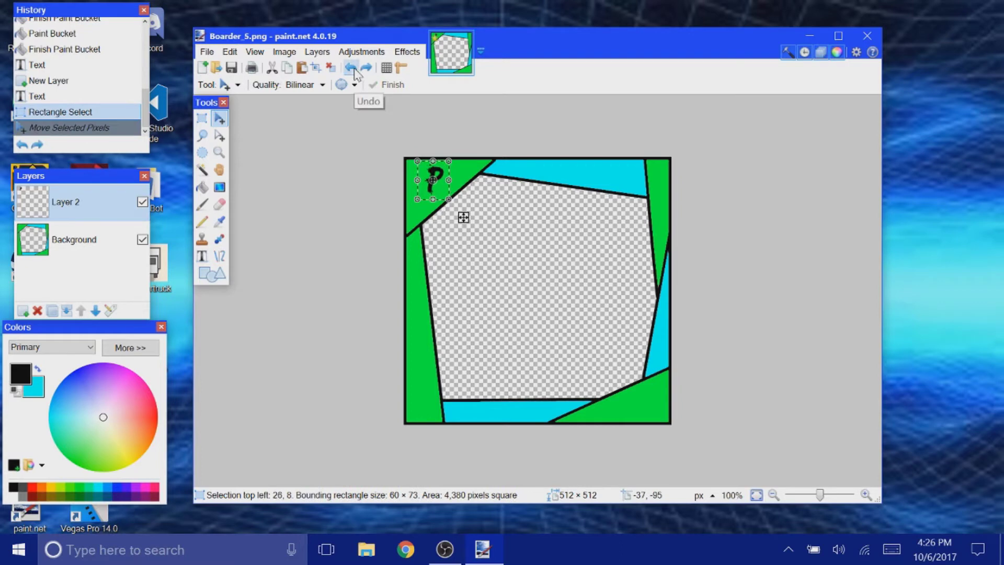
left_click(353, 68)
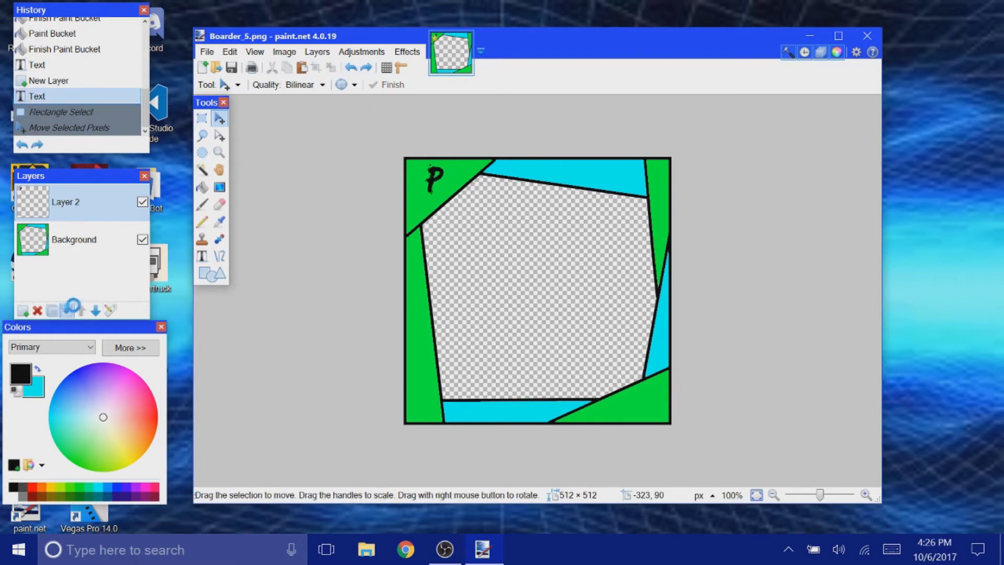
Step: Try merging the letter's layer into Background and moving the selected P, and undo the move, selection and merge
left_click(71, 308)
left_click(202, 118)
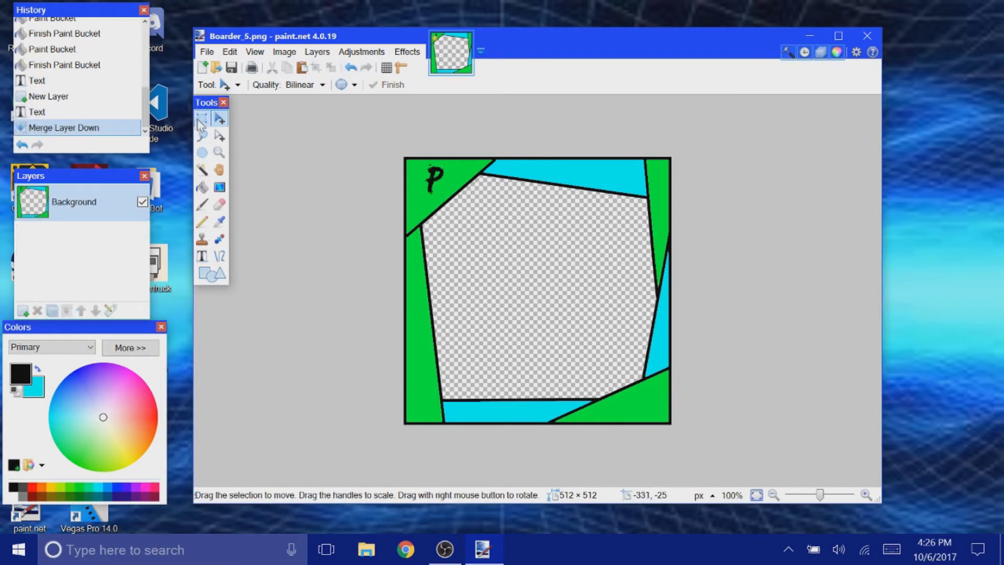
left_click_drag(417, 164, 448, 201)
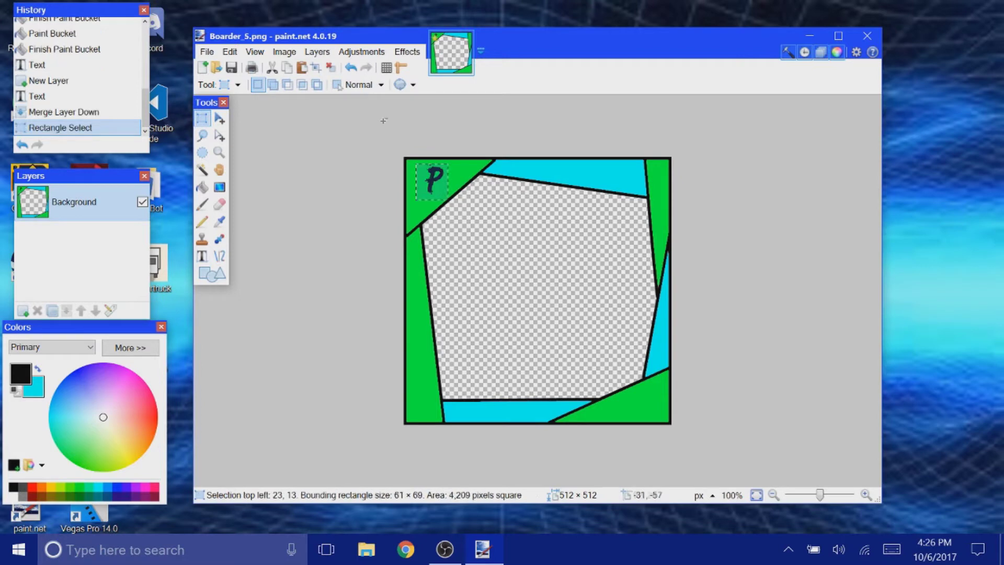
left_click(219, 119)
left_click_drag(468, 217, 511, 292)
left_click(351, 67)
left_click(350, 68)
left_click(353, 68)
Step: Select the letter P with a rectangle and enlarge it with Move Selected Pixels to a selection of about 81 × 92 px
key("s")
left_click_drag(417, 161, 450, 200)
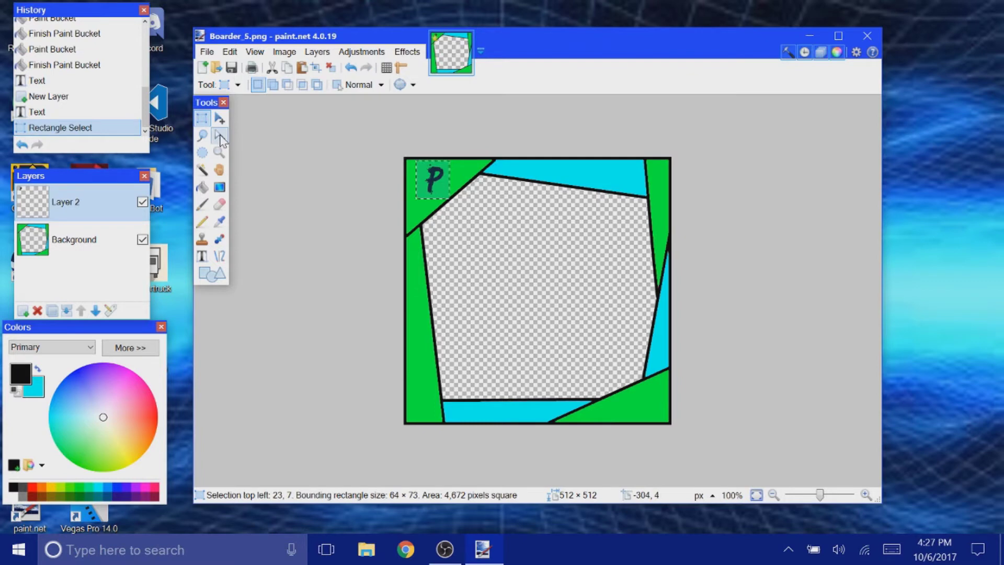
left_click(219, 118)
left_click_drag(464, 216, 469, 226)
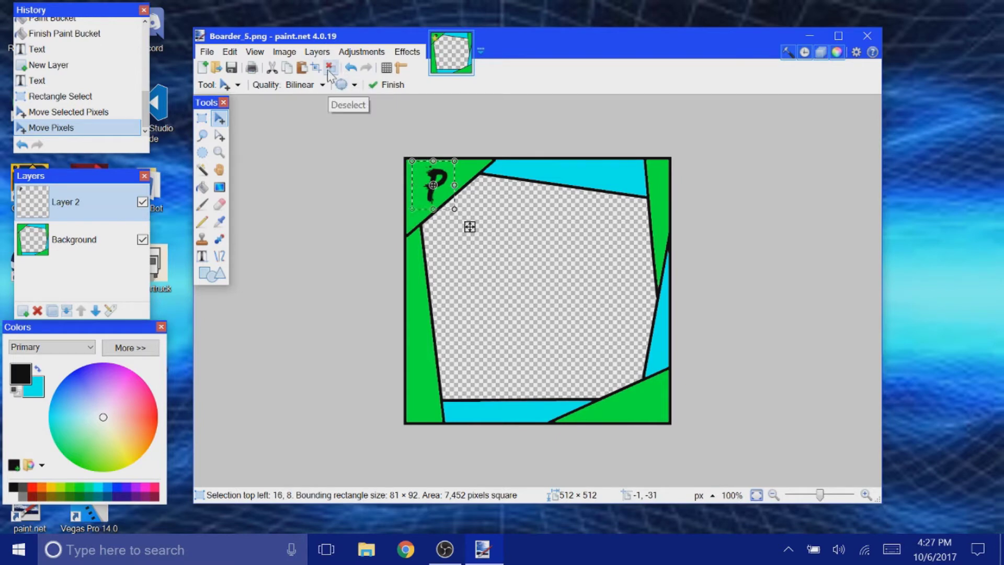
Step: Deselect the letter P, merge its layer down into Background, and add a new empty layer
left_click(330, 68)
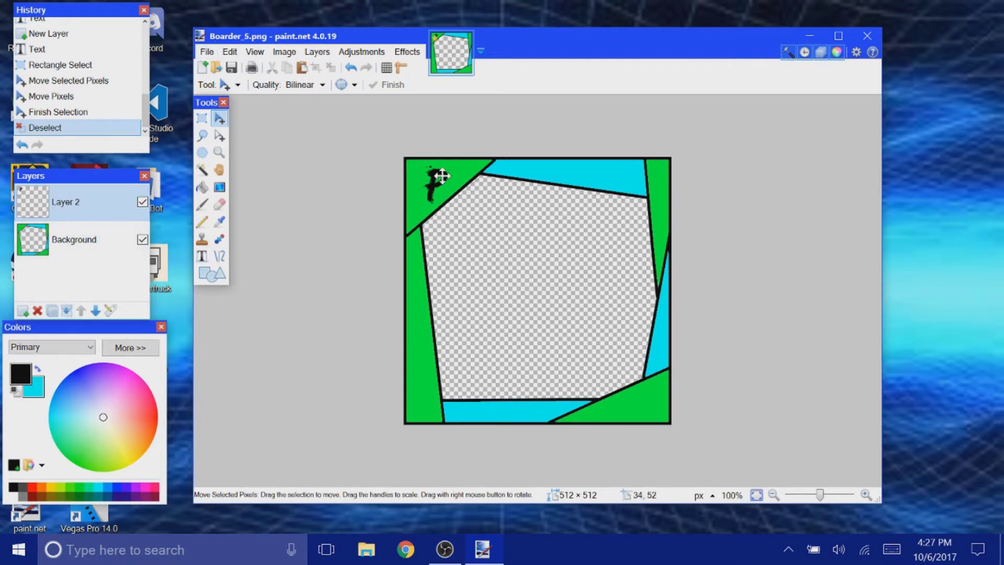
left_click(66, 312)
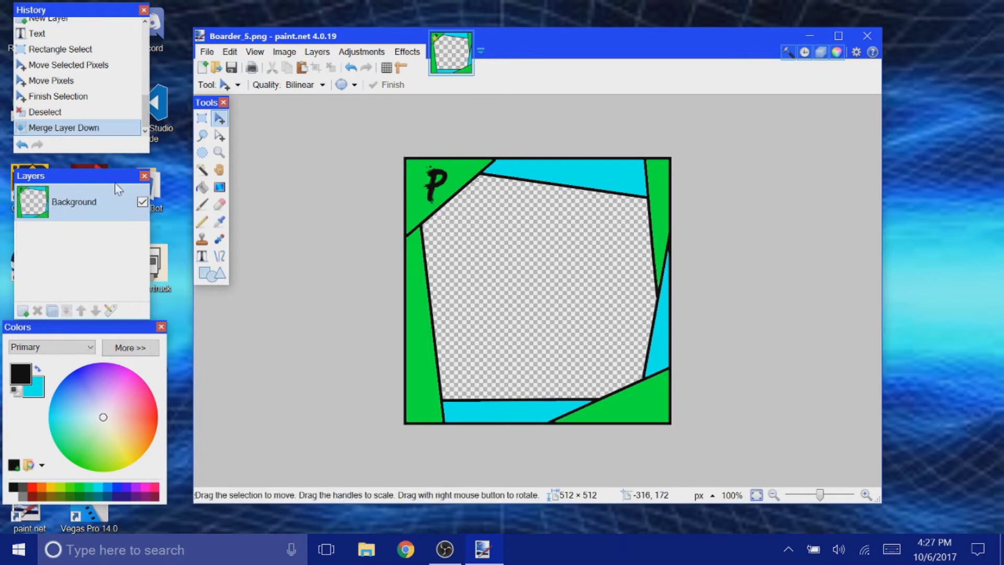
left_click(23, 311)
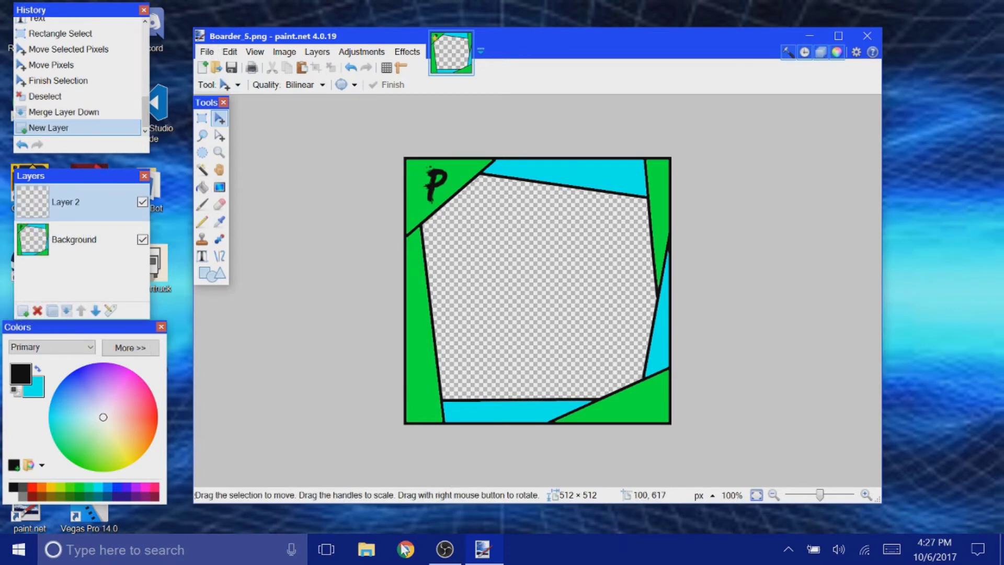
Step: Browse Pfp Plugin pack.zip in File Explorer to the Icons folder of Icon Kit 2.1 by Dak2014, select Cube01.png, and close the window
left_click(362, 559)
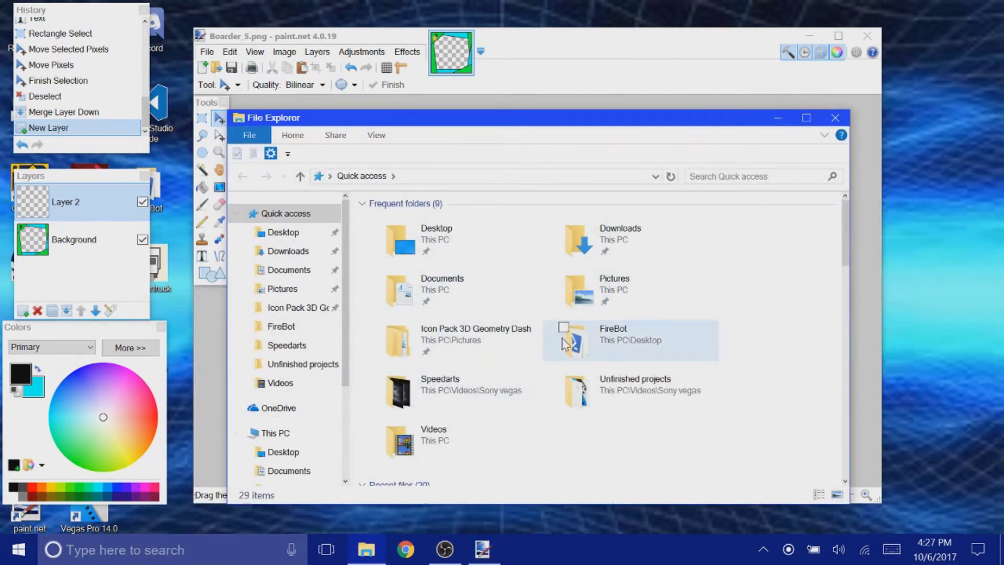
left_click(834, 117)
left_click(810, 36)
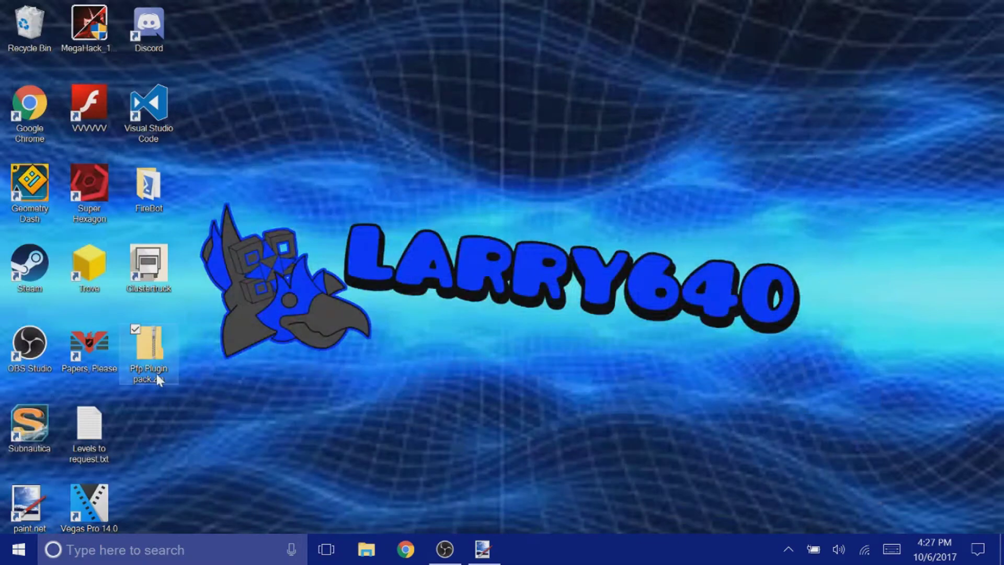
double_click(149, 361)
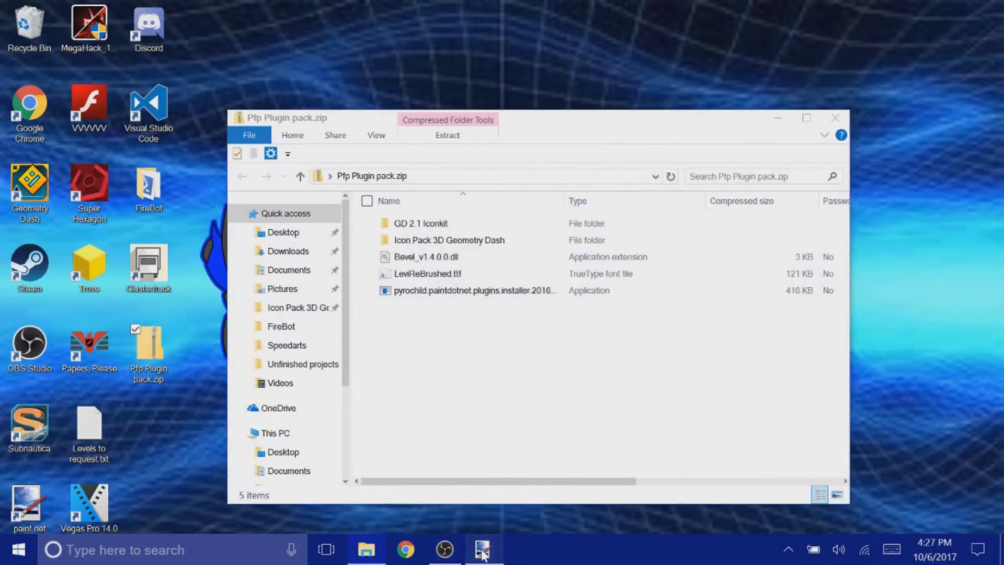
left_click(473, 553)
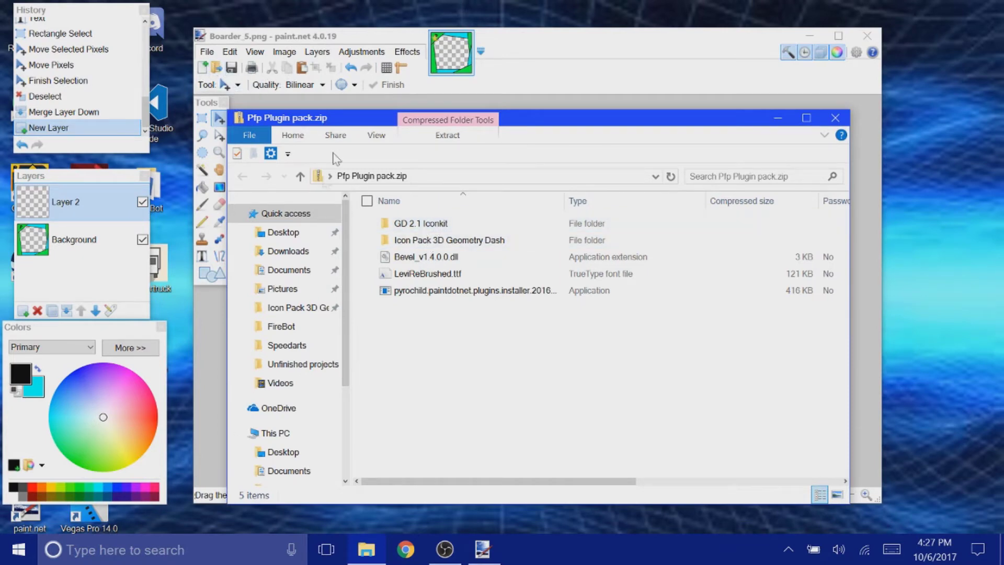
double_click(427, 224)
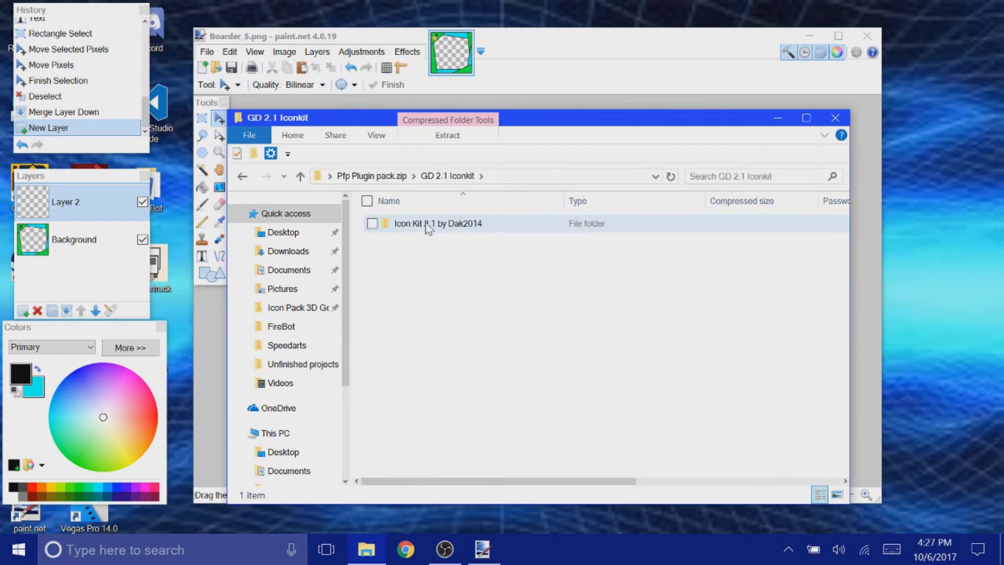
double_click(427, 225)
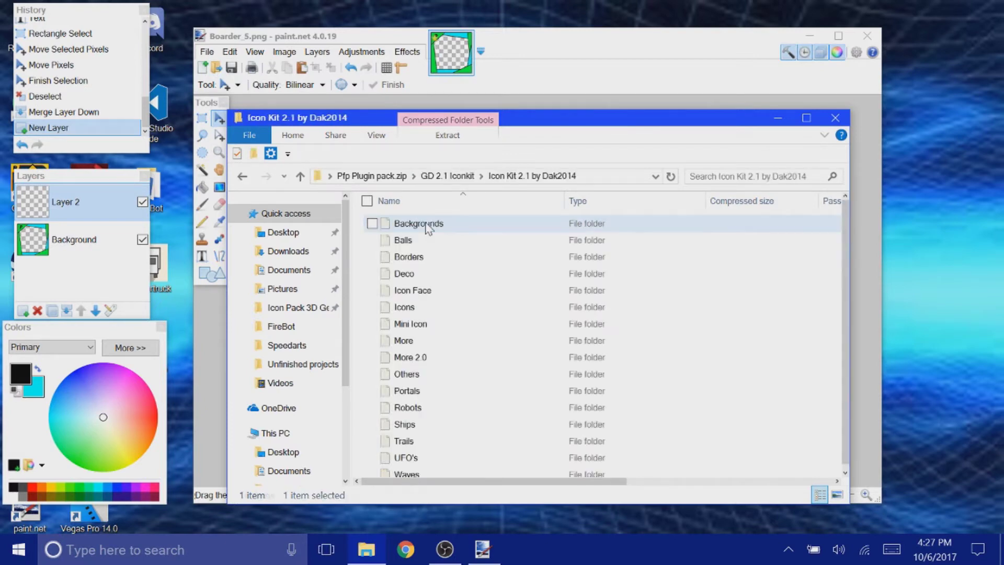
double_click(412, 301)
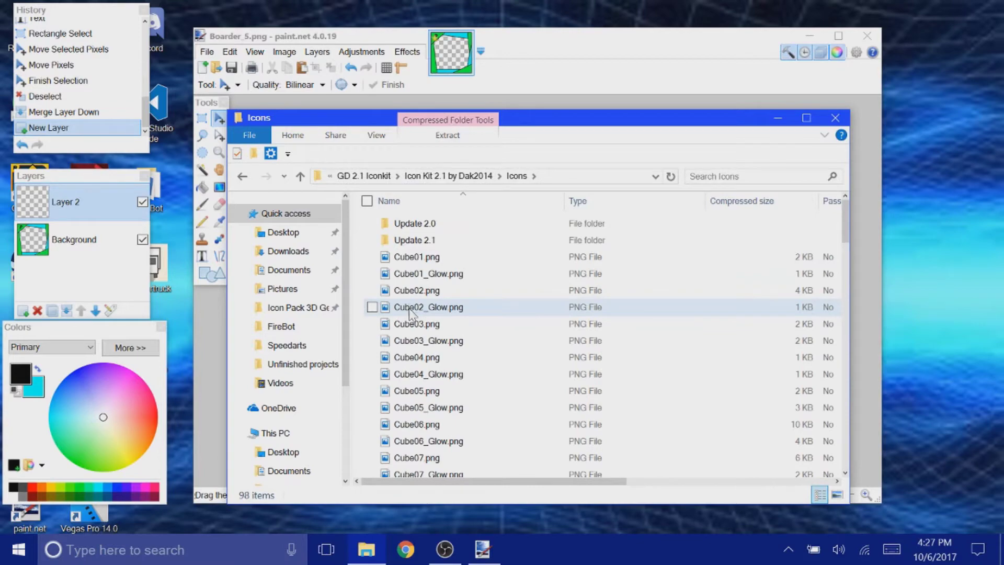
left_click(413, 257)
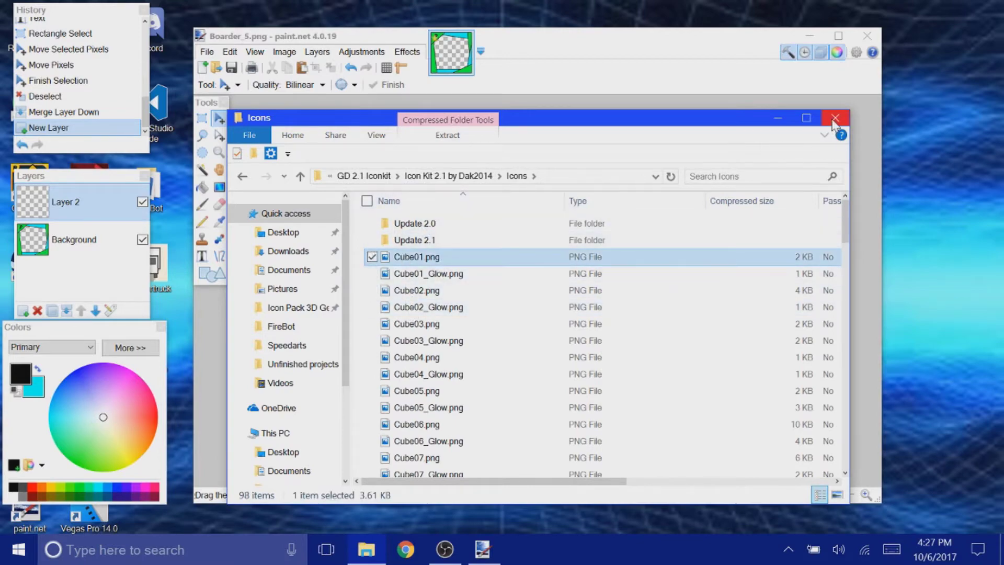
left_click(835, 118)
Step: Extract all files from Pfp Plugin pack.zip to a Pfp Plugin pack folder on the desktop
left_click(825, 36)
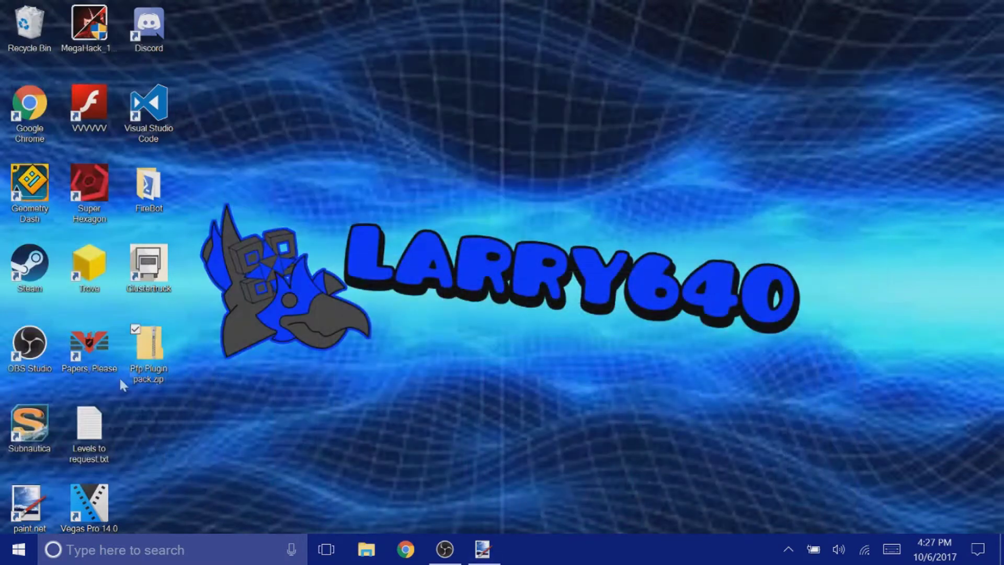
right_click(125, 370)
left_click(52, 129)
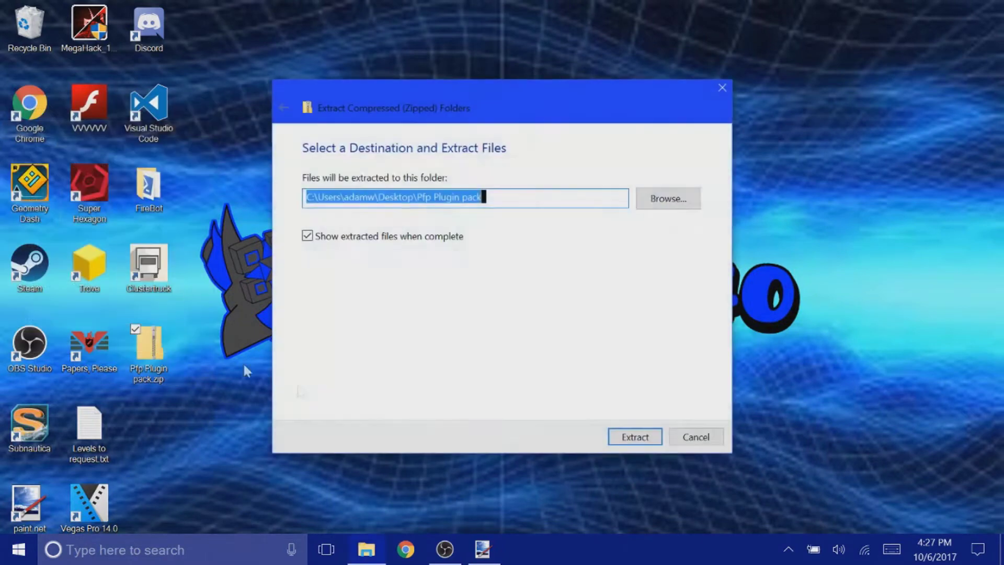
left_click(635, 436)
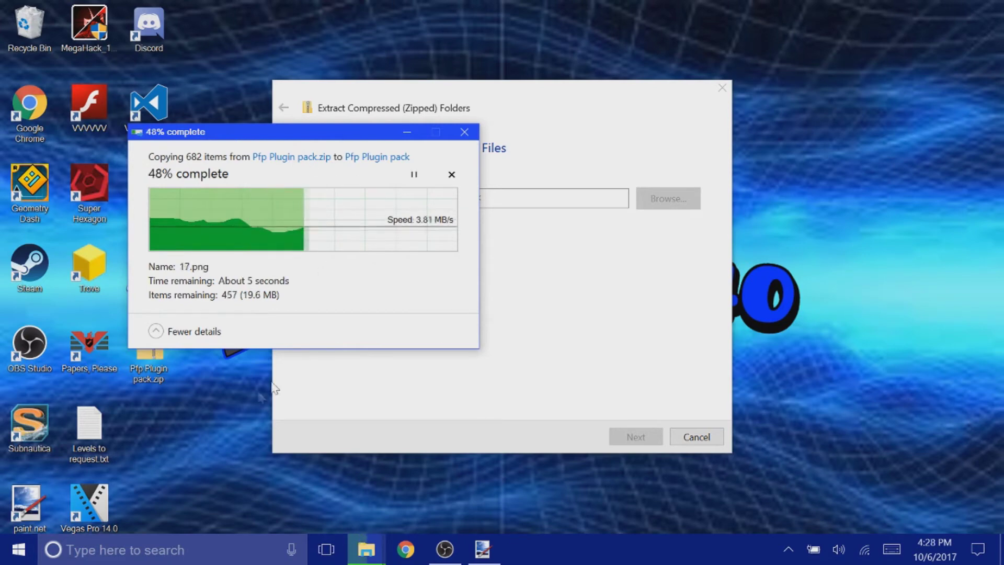
left_click(200, 375)
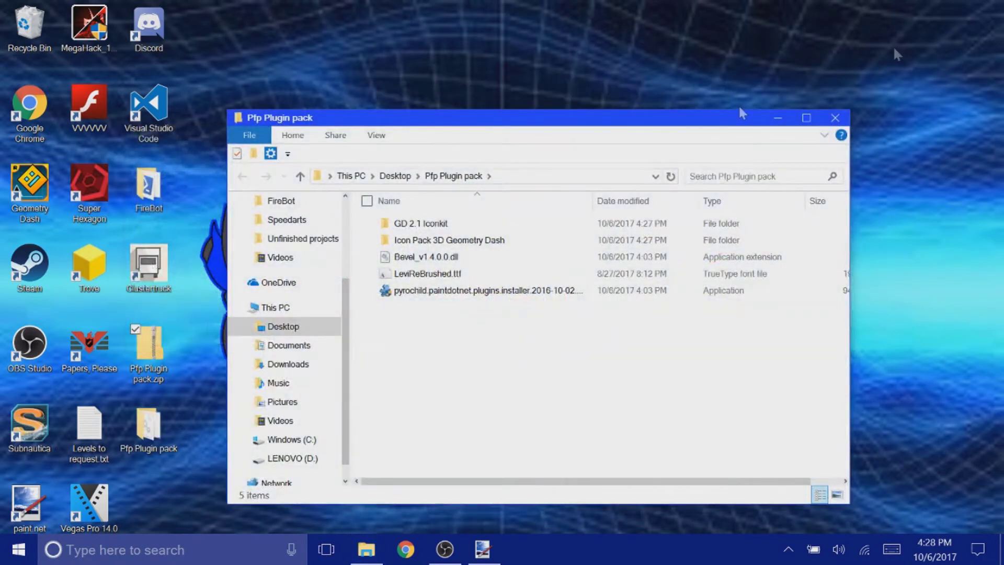
Step: Move Pfp Plugin pack.zip to the Recycle Bin and put the extracted Pfp Plugin pack folder in its place on the desktop
left_click(779, 118)
left_click_drag(148, 348, 29, 26)
left_click_drag(148, 424, 158, 341)
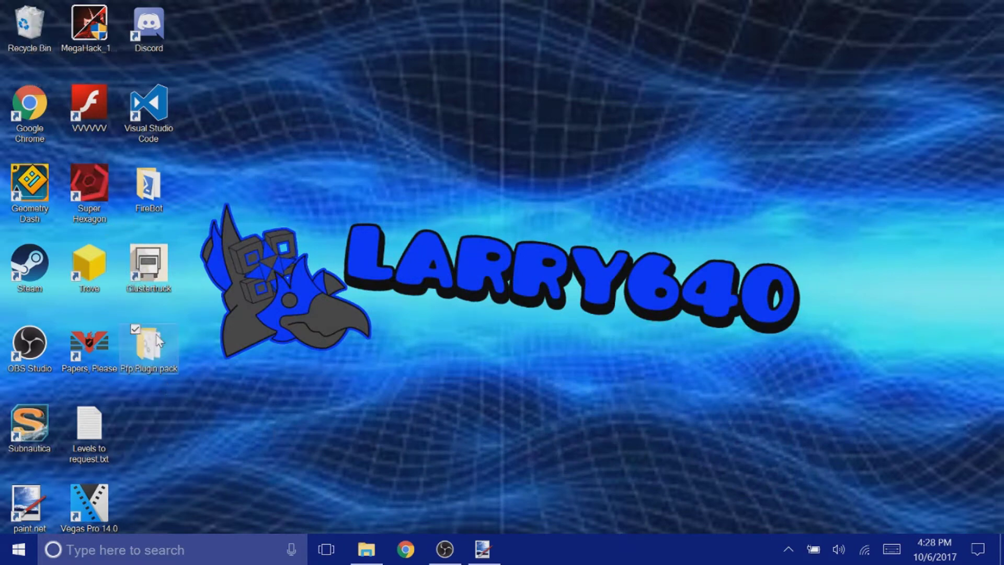
Step: Open the extracted Pfp Plugin pack folder from the desktop and bring its window up in front of paint.net
double_click(157, 352)
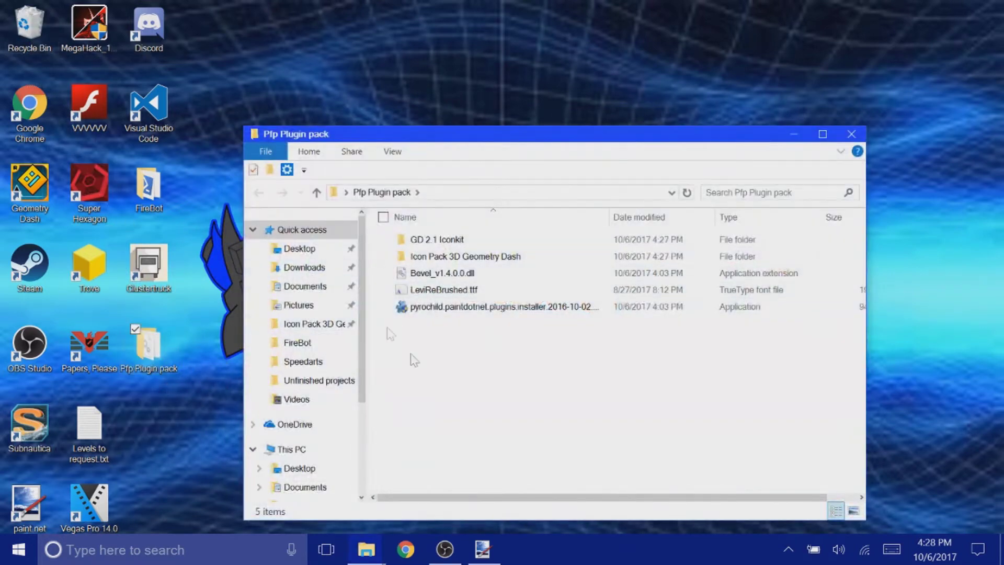
left_click_drag(515, 125, 526, 105)
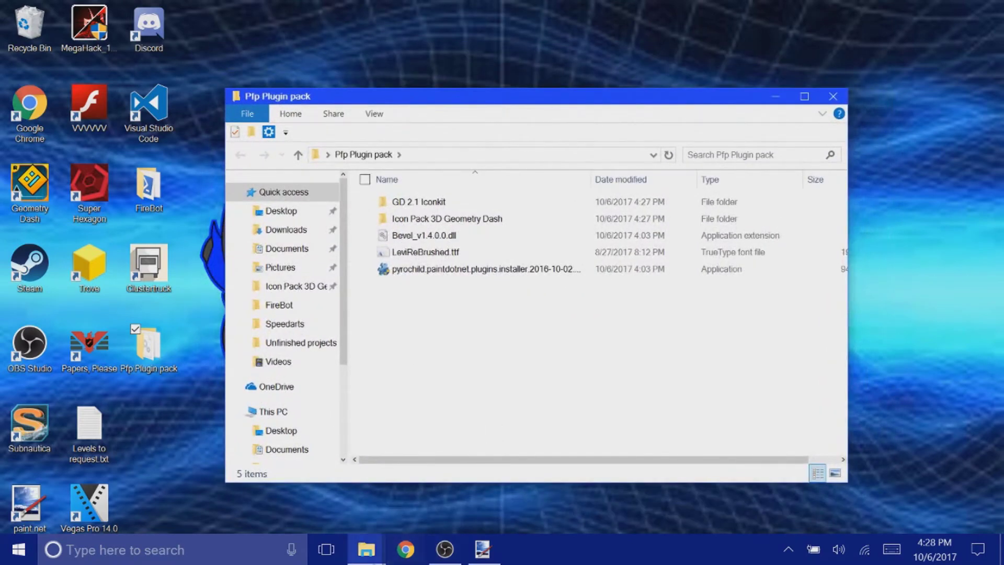
mouse_move(366, 549)
left_click(350, 436)
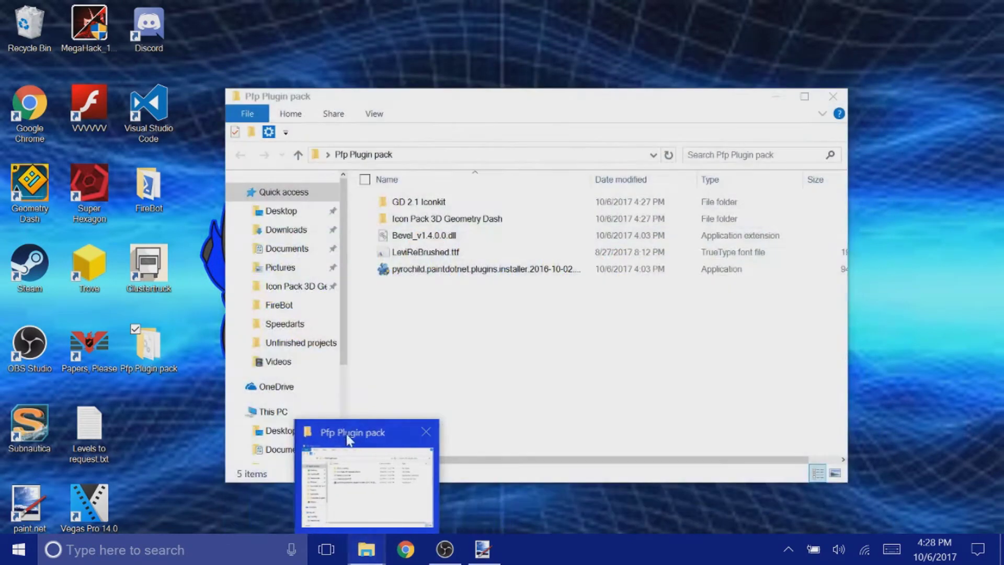
left_click(482, 549)
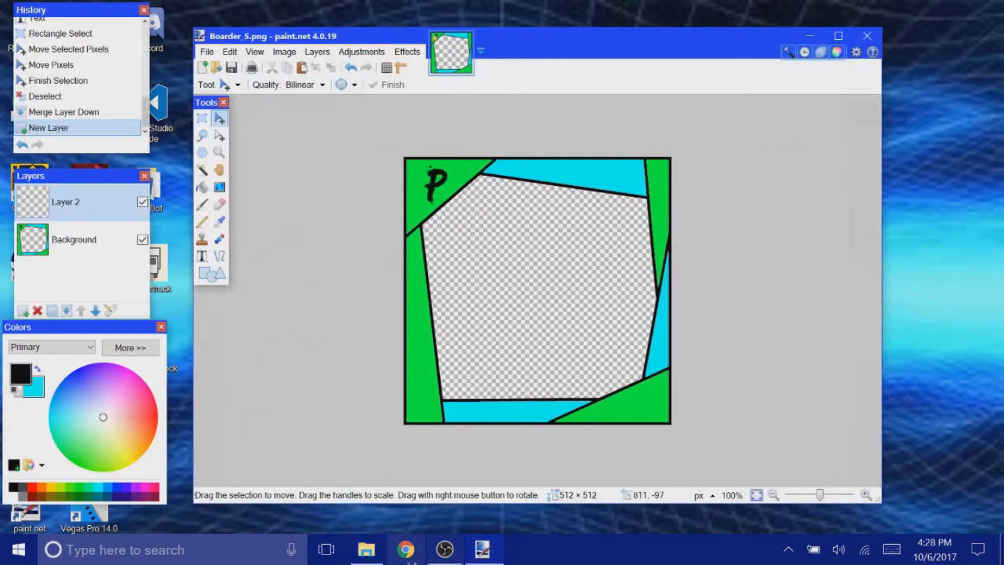
left_click(366, 549)
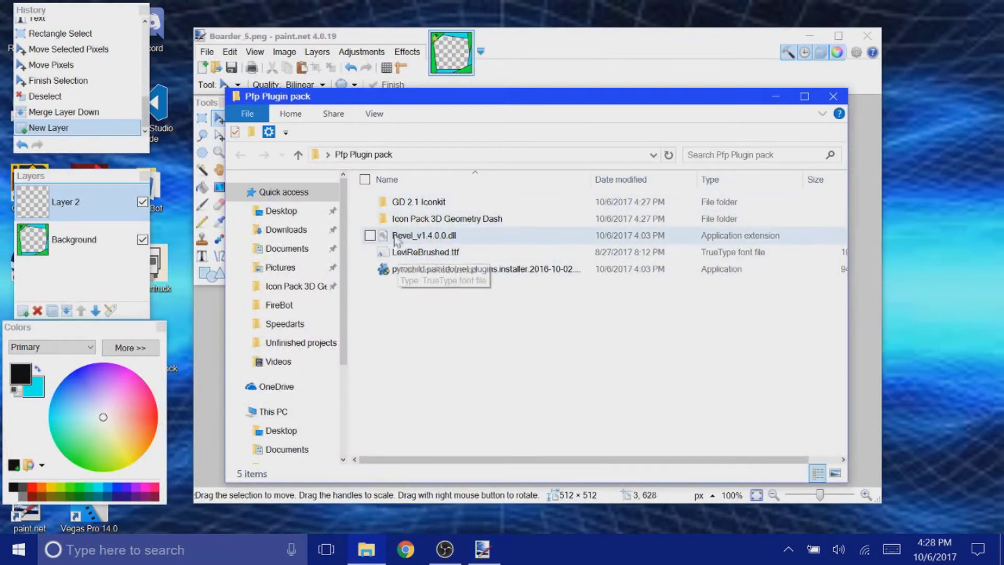
Step: Copy Cube01.png from the Icons folder of Icon Kit 2.1 by Dak2014 in GD 2.1 Iconkit and return to paint.net
double_click(409, 207)
double_click(463, 204)
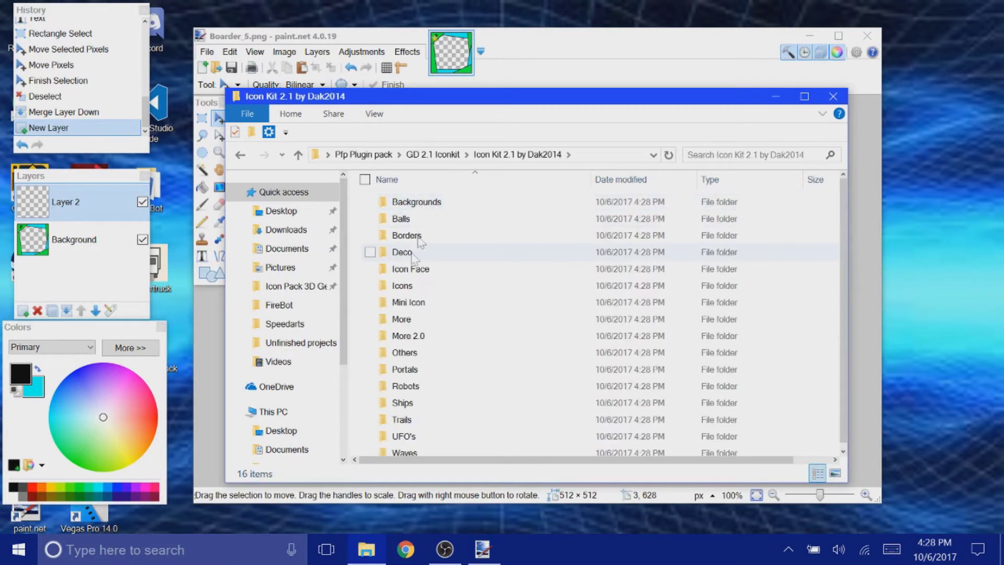
double_click(407, 285)
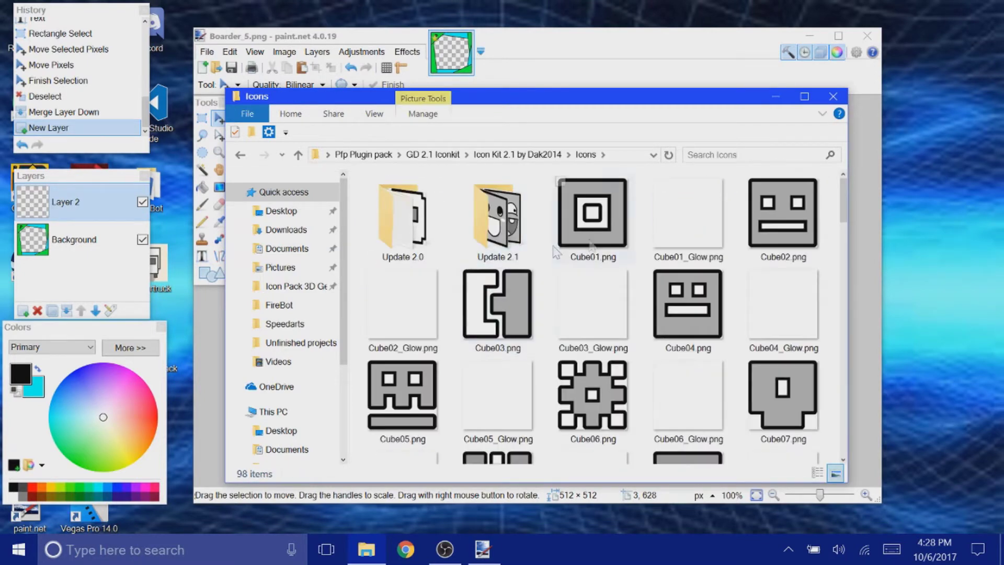
right_click(580, 225)
left_click(647, 119)
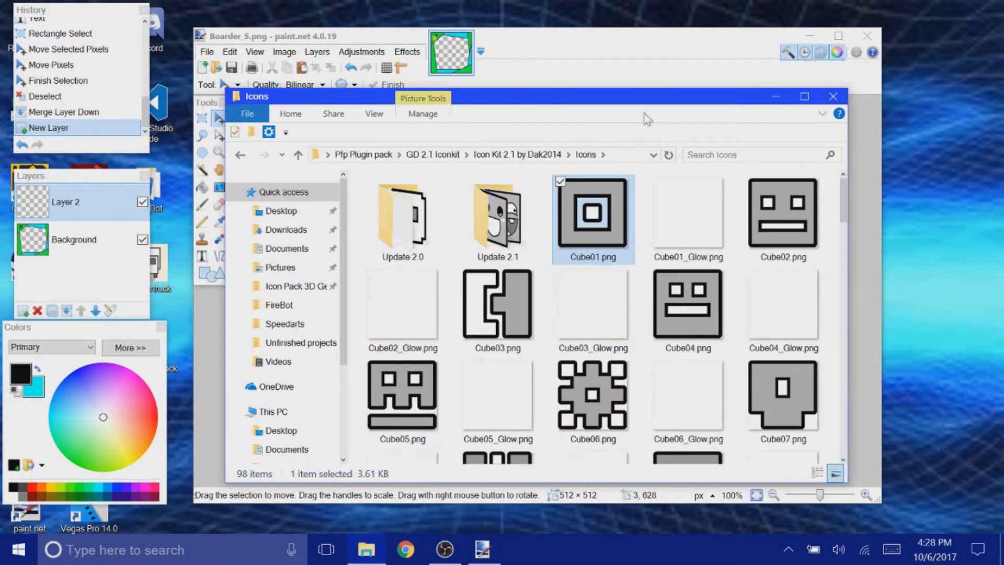
right_click(594, 226)
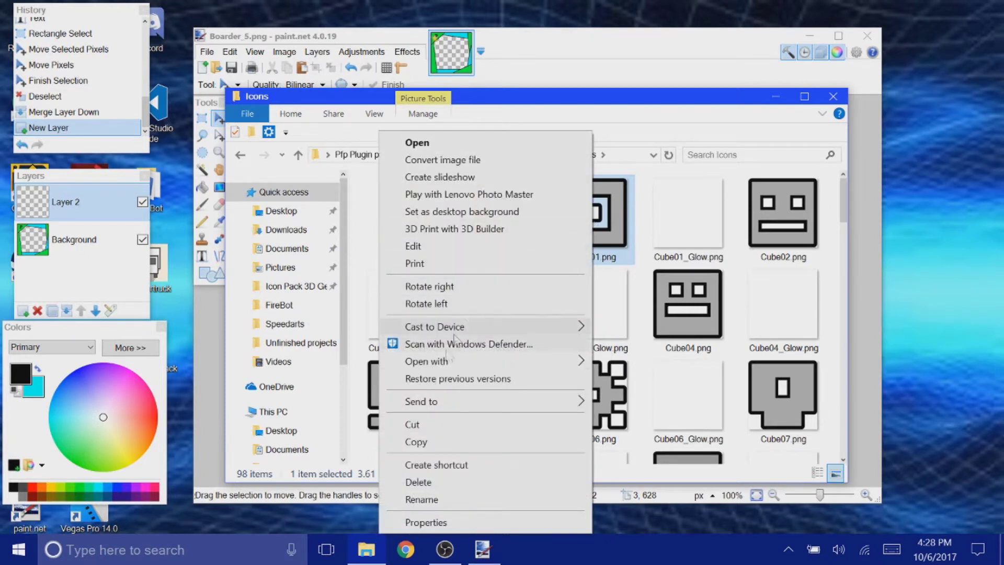
left_click(425, 440)
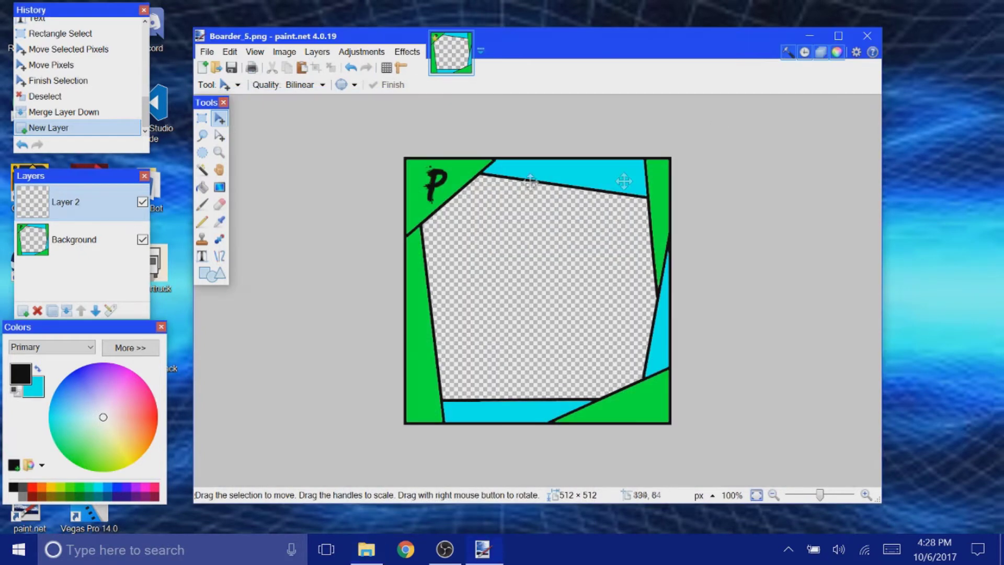
left_click(775, 96)
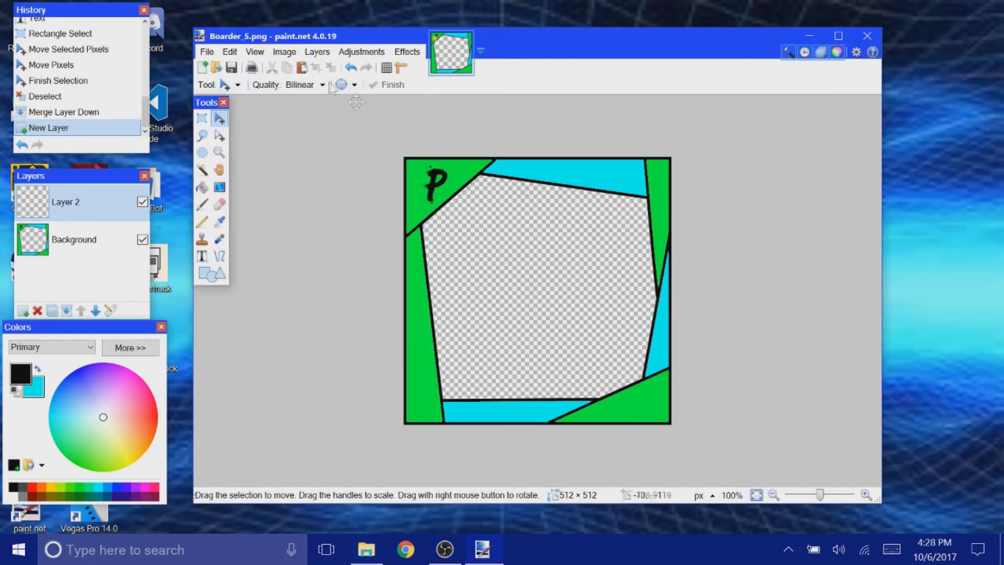
Step: Paste the cube onto Layer 2, resize it, rotate it about 9°, place it in the frame's upper-left area and deselect it
left_click(300, 68)
left_click_drag(494, 277, 561, 312)
left_click_drag(627, 364, 538, 291)
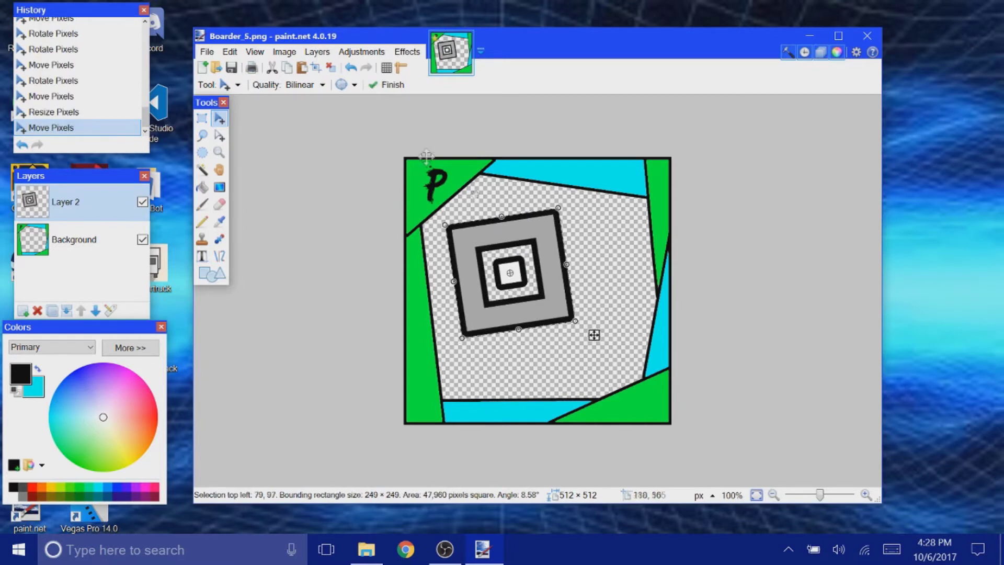
key("ctrl+d")
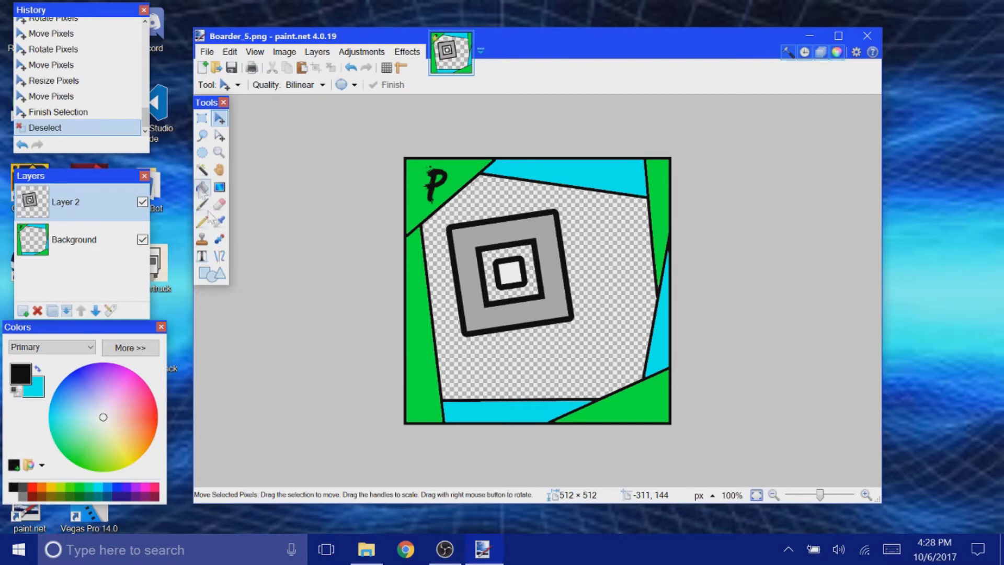
Step: Sample the border's green from the Background layer as the primary color
left_click(69, 451)
left_click_drag(70, 457, 56, 465)
left_click(220, 222)
left_click(418, 305)
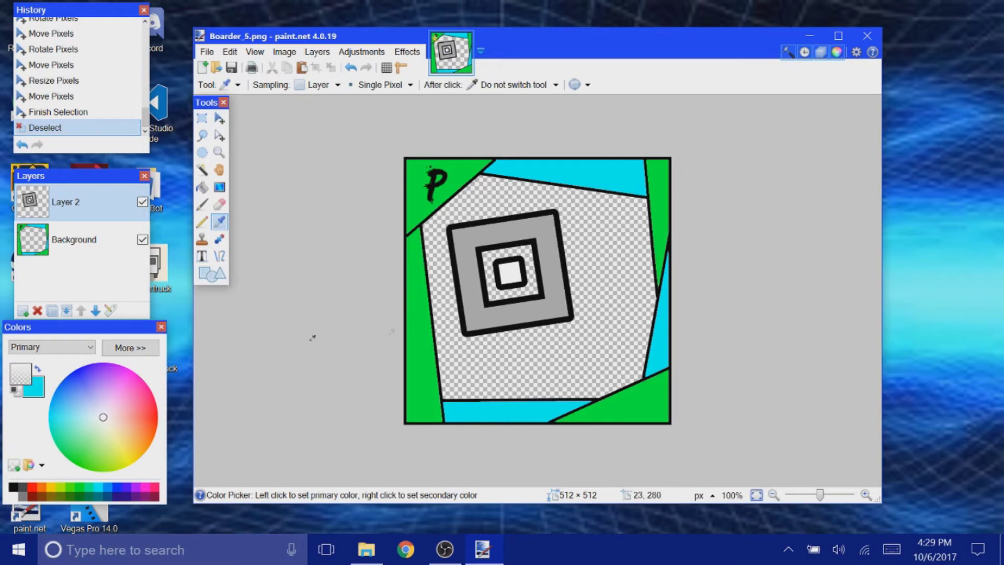
left_click(110, 253)
left_click(421, 285)
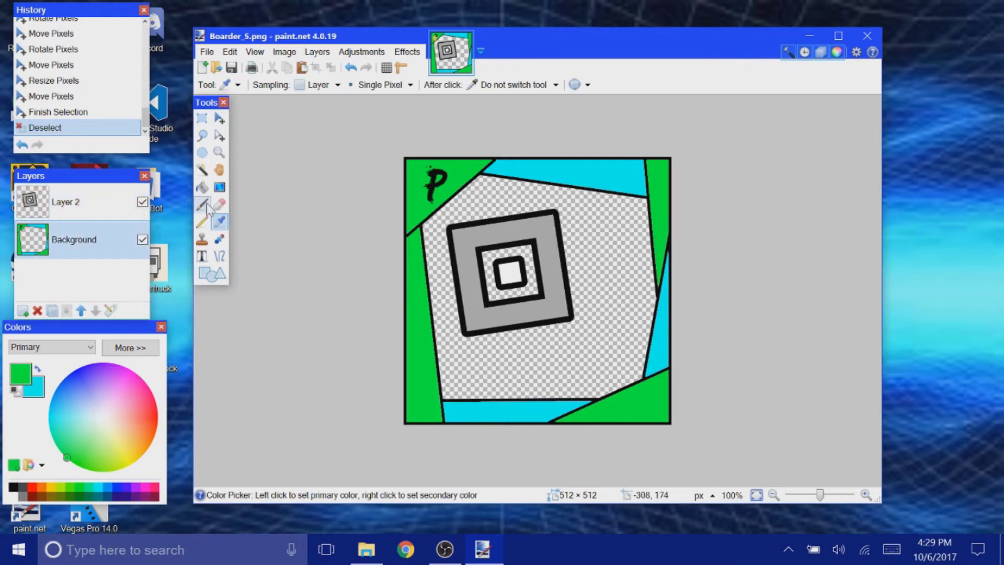
Step: Fill the cube's grey body on Layer 2 with the primary green and its centre square with the secondary cyan
left_click(203, 187)
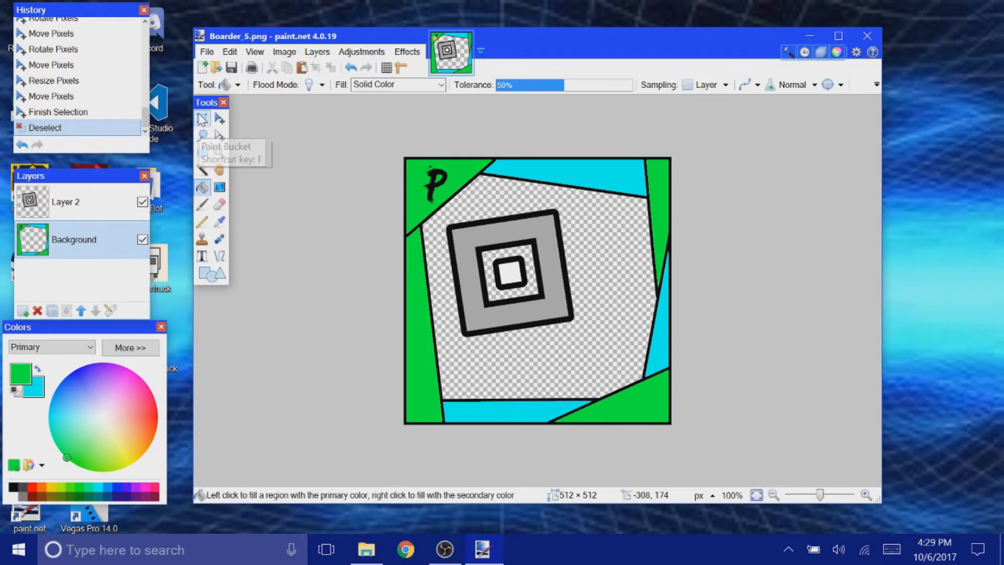
key("alt+Page_Up")
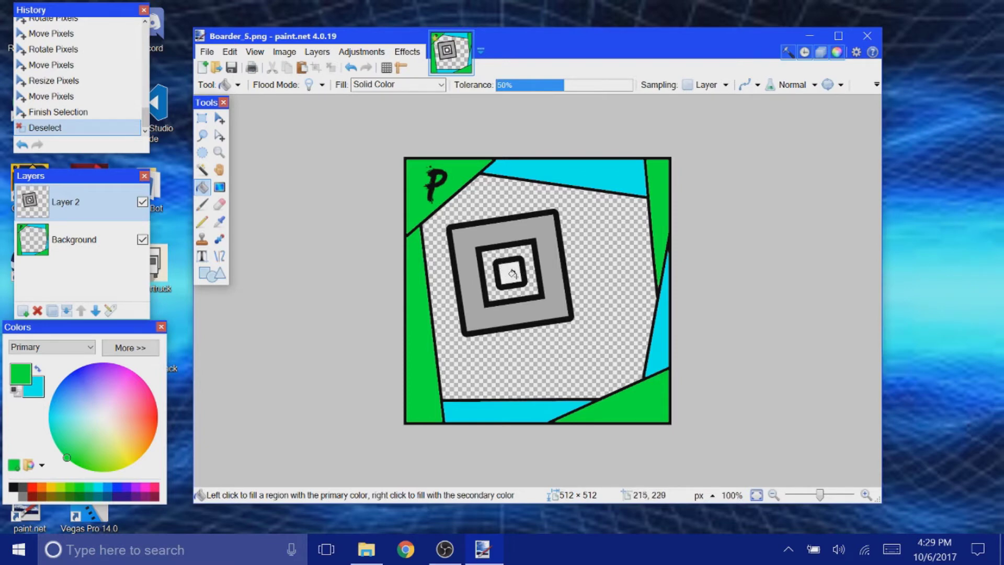
left_click(460, 244)
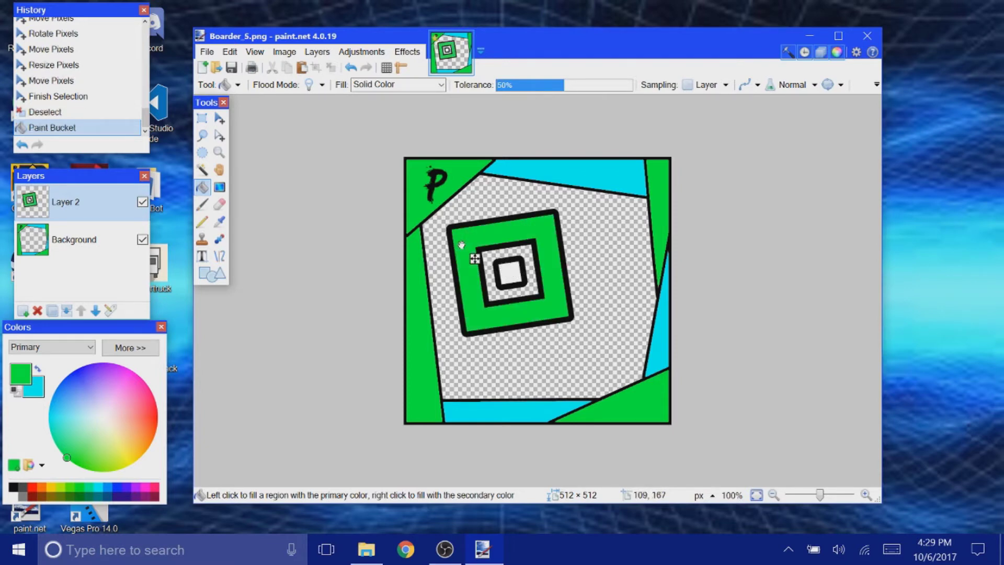
right_click(513, 271)
left_click(359, 68)
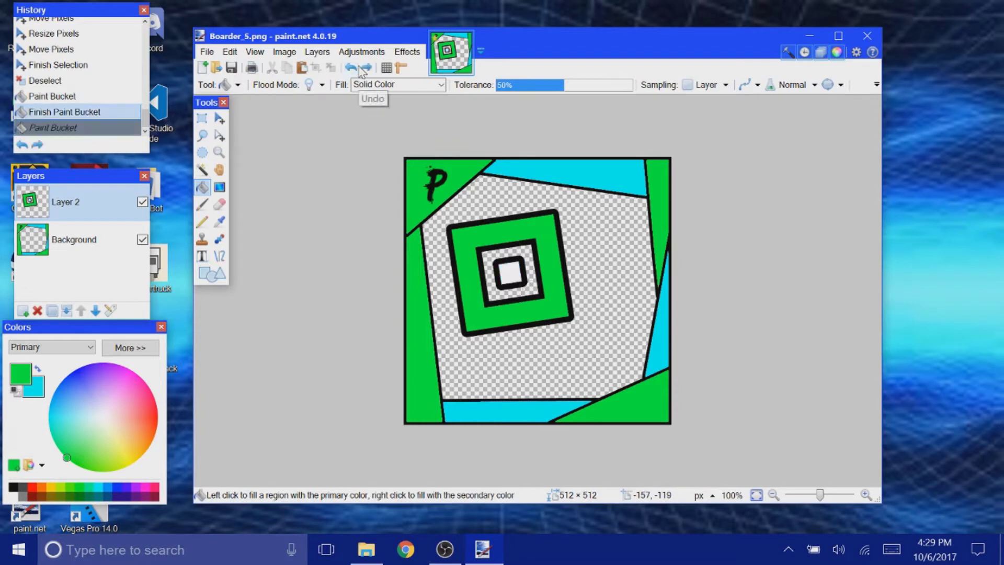
left_click(368, 67)
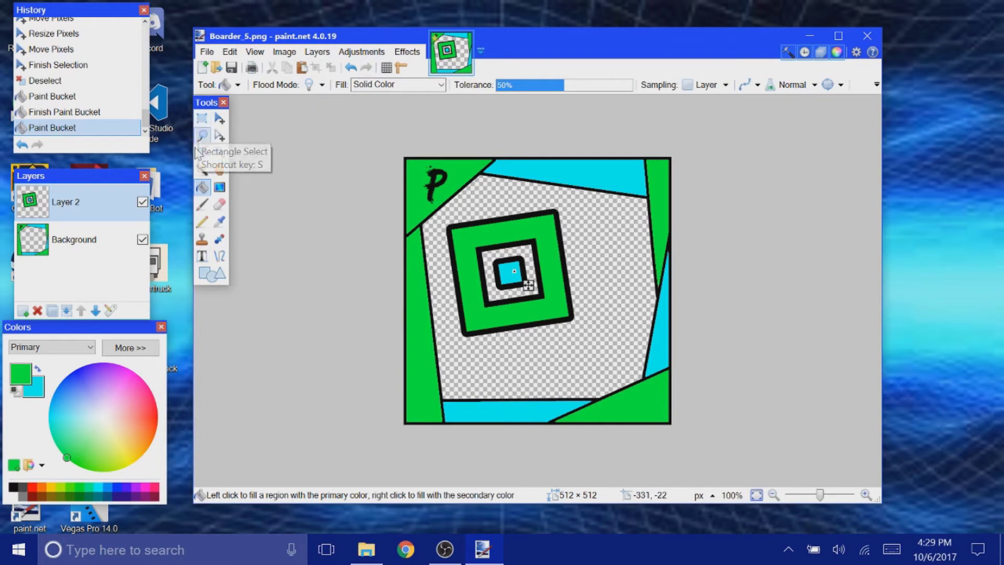
Step: Add a new layer above Layer 2, copy Ship01.png from the icon kit's Ships folder and return to paint.net
left_click(22, 311)
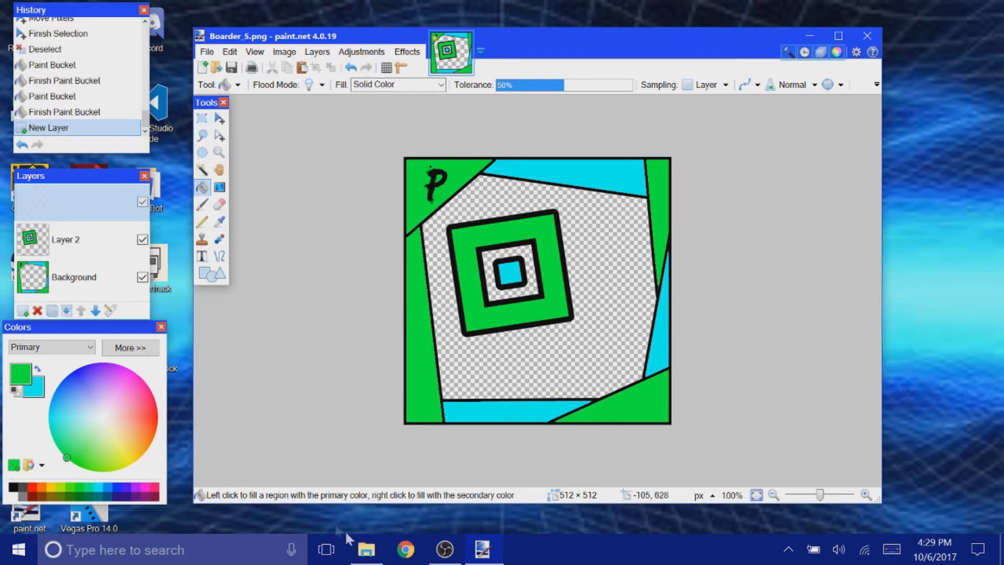
left_click(366, 549)
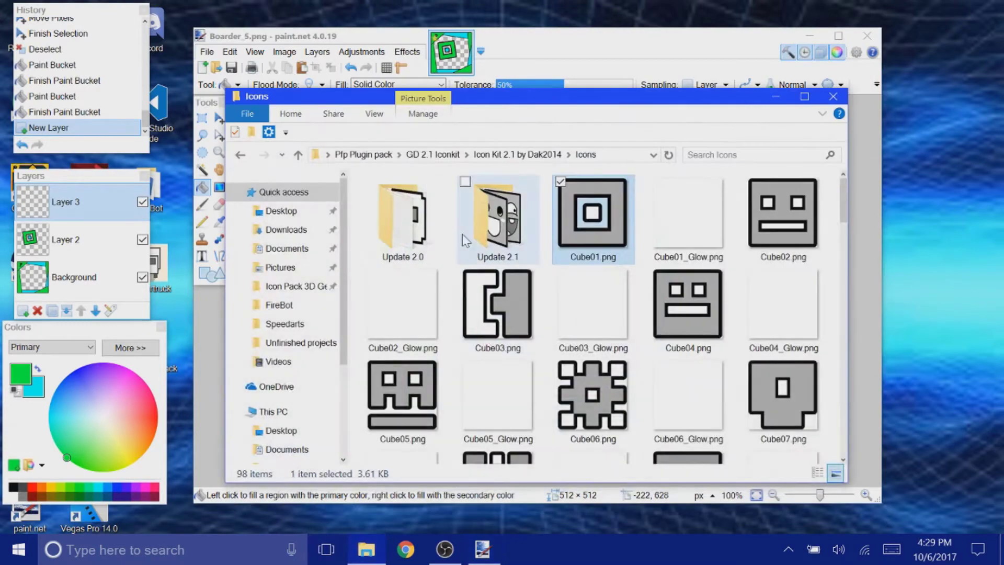
left_click(494, 161)
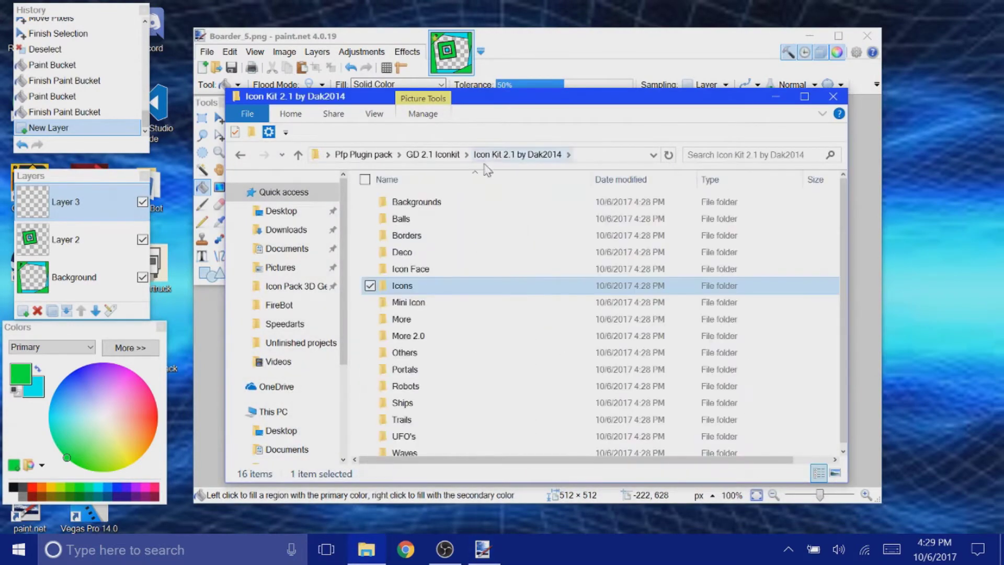
double_click(409, 413)
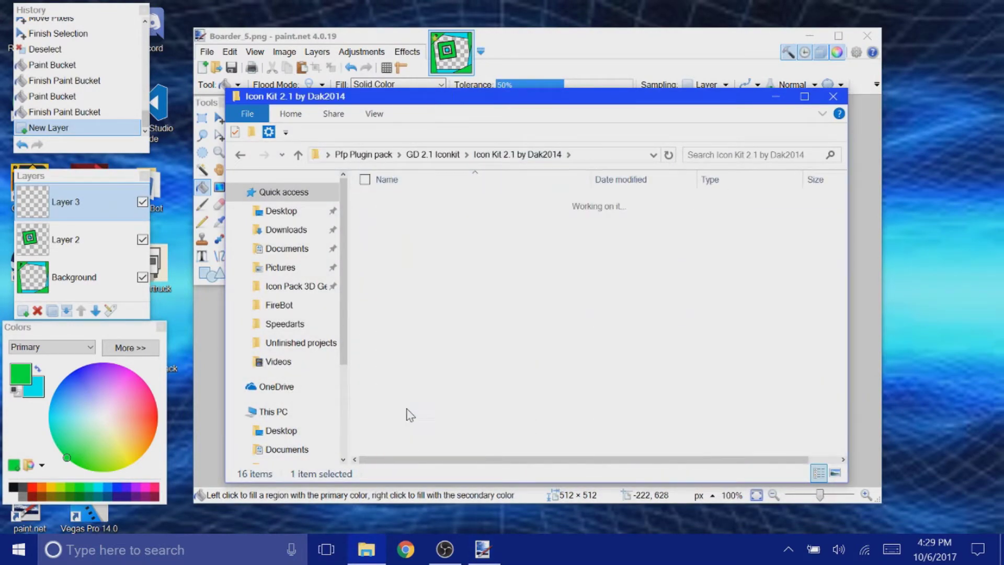
right_click(601, 230)
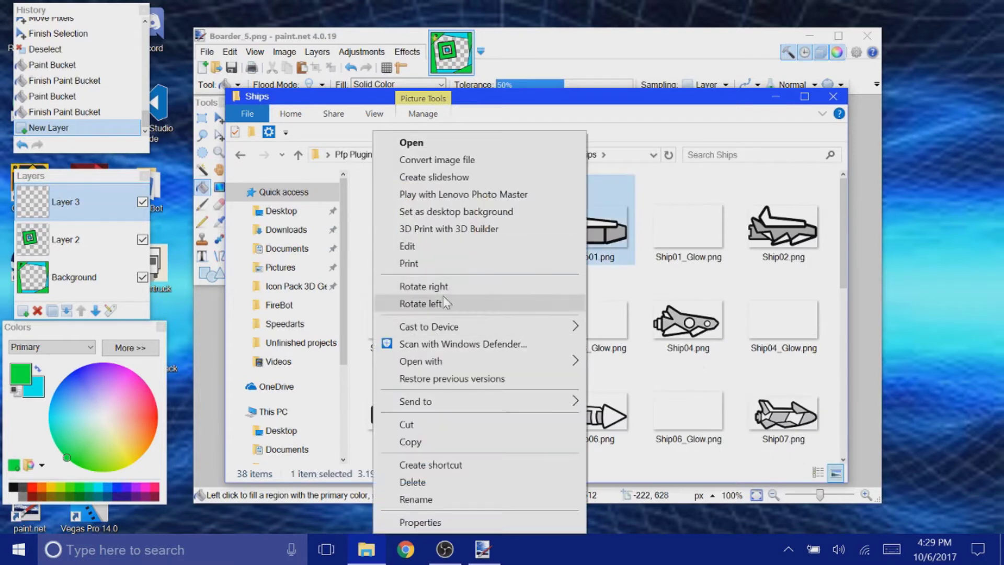
left_click(410, 441)
left_click(778, 93)
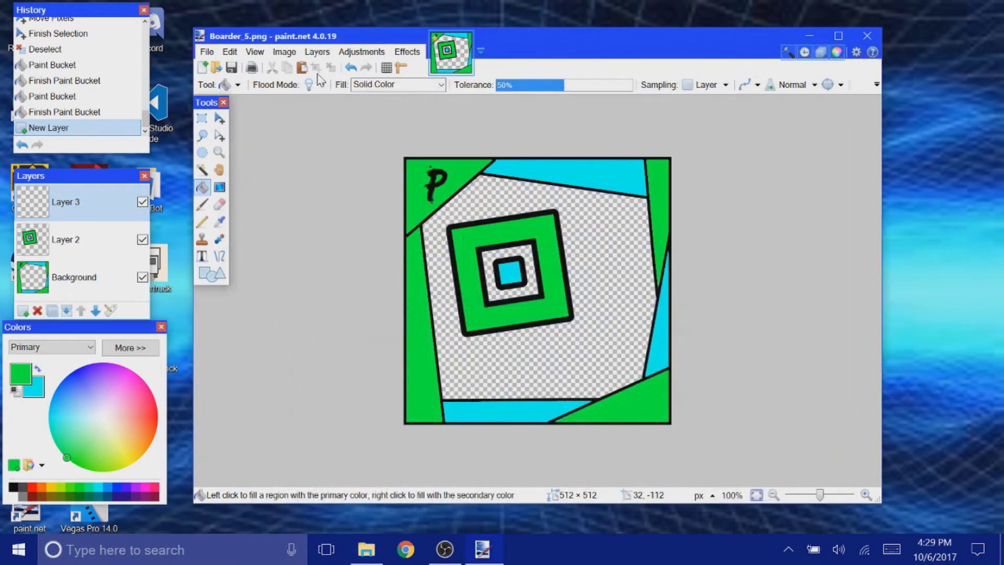
Step: Paste the ship onto Layer 3, enlarge it, rotate it about 10°, place it beneath the cube and deselect it
left_click(302, 68)
left_click_drag(602, 276, 615, 392)
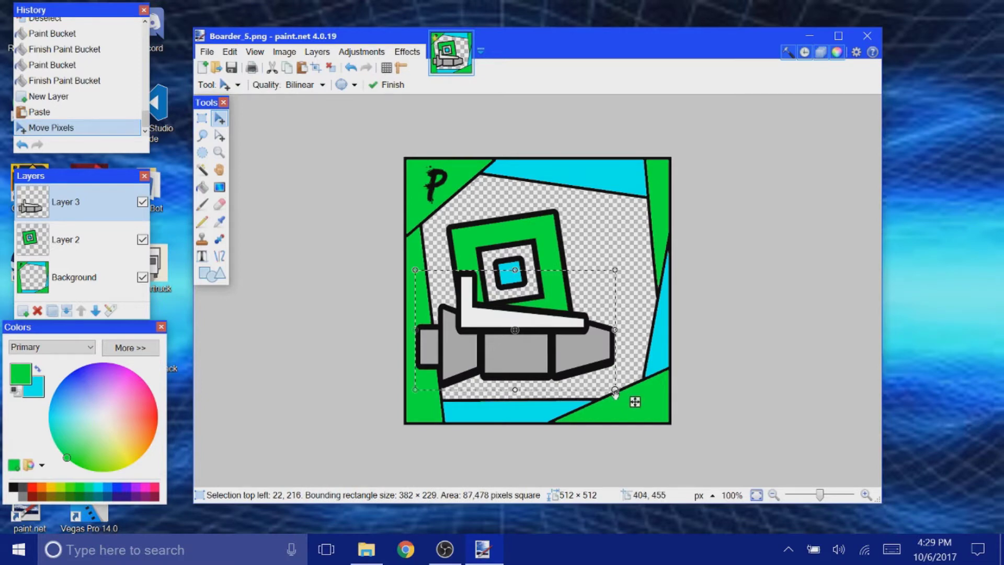
left_click_drag(616, 394, 661, 388)
left_click_drag(590, 359, 582, 365)
mouse_move(649, 393)
left_mouse_down()
mouse_move(632, 383)
mouse_move(650, 392)
left_mouse_up()
left_click_drag(595, 374, 590, 377)
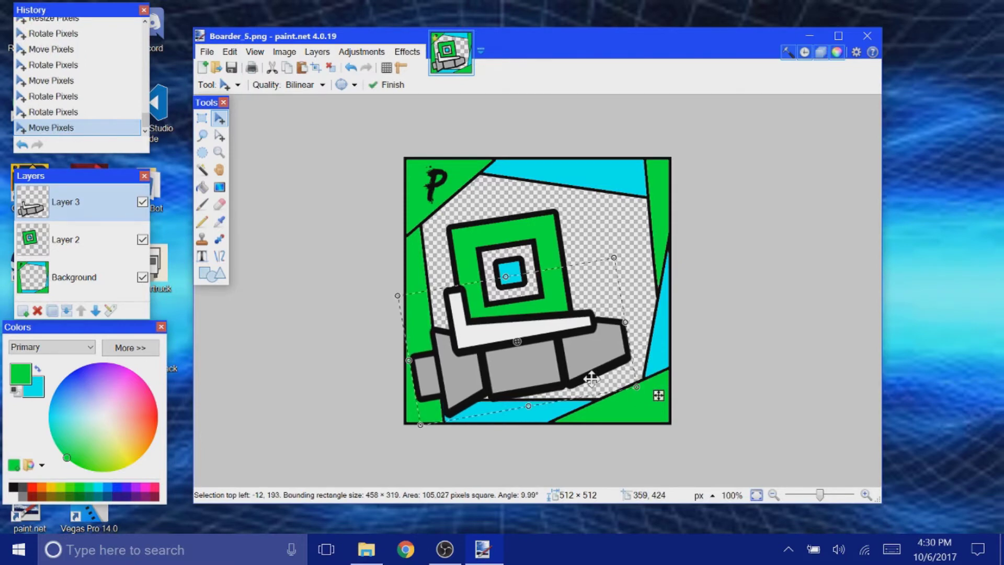
left_click(331, 68)
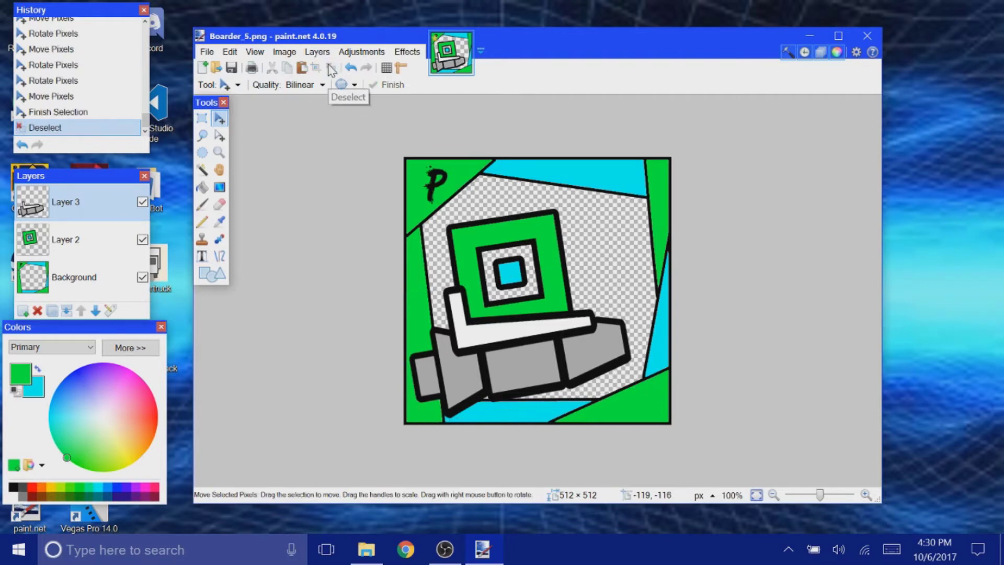
Step: Fill the ship's white upper part with cyan and its four grey body sections with green using the Paint Bucket
left_click(202, 187)
right_click(470, 336)
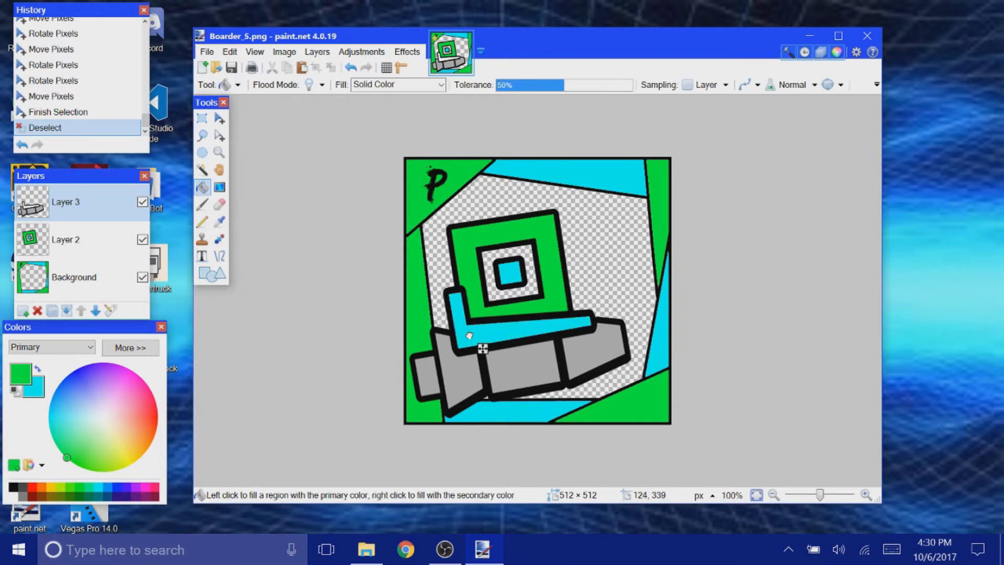
left_click(463, 387)
left_click(426, 379)
left_click(515, 369)
left_click(583, 353)
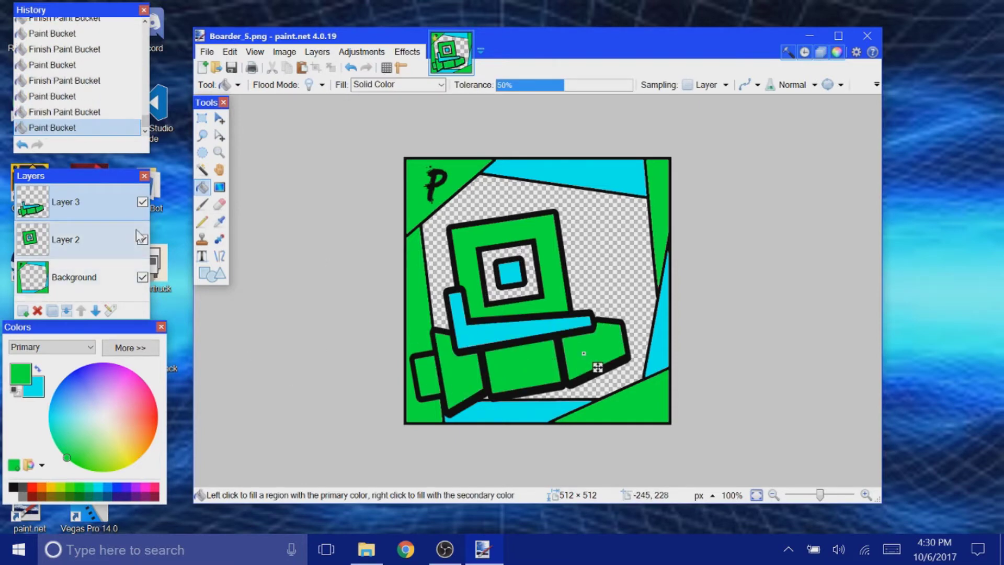
Step: Try redoing the green fill of the ship's nose with the Paint Bucket tolerance lowered to 0%
left_click_drag(552, 85, 498, 85)
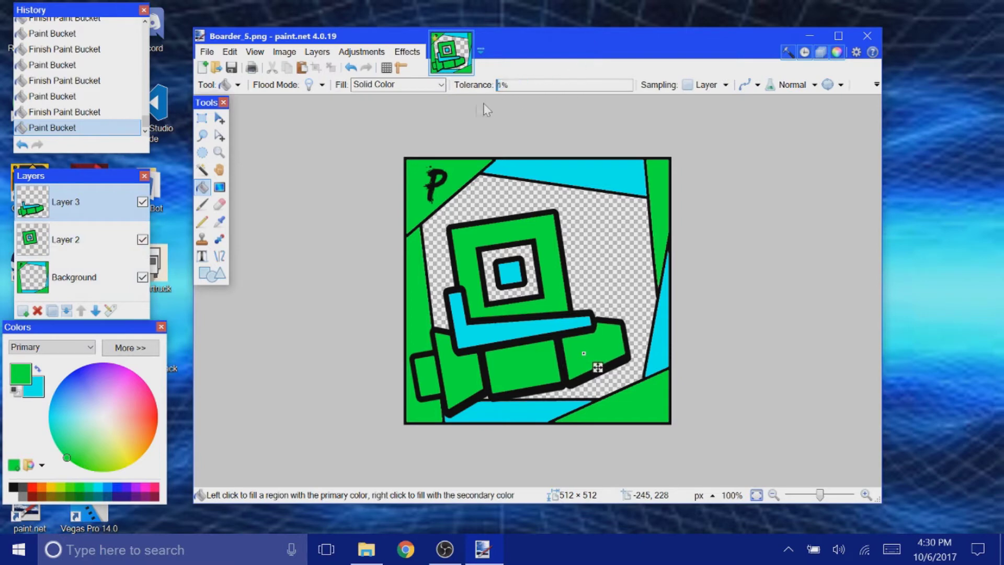
key("ctrl+z")
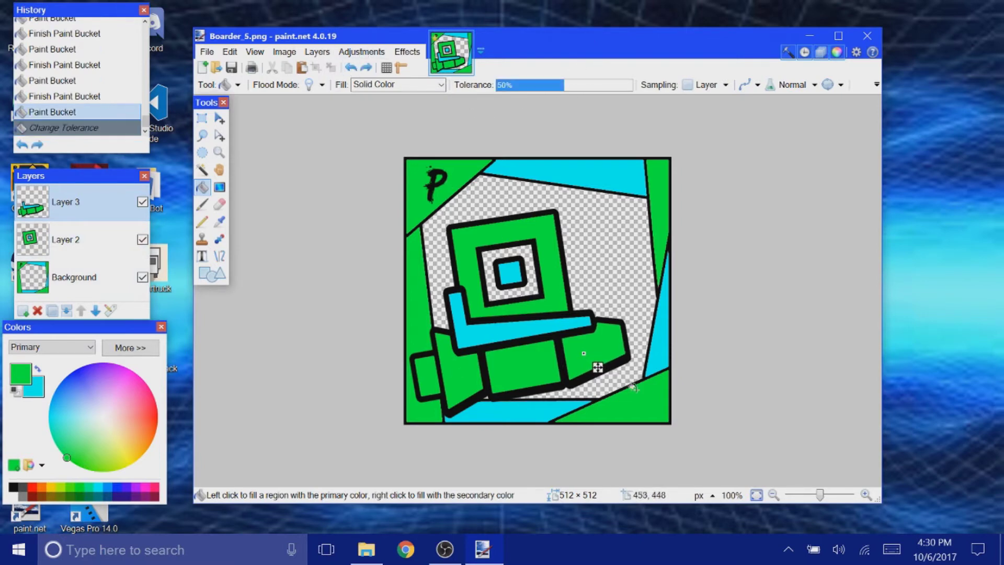
left_click(352, 68)
left_click_drag(632, 89, 501, 99)
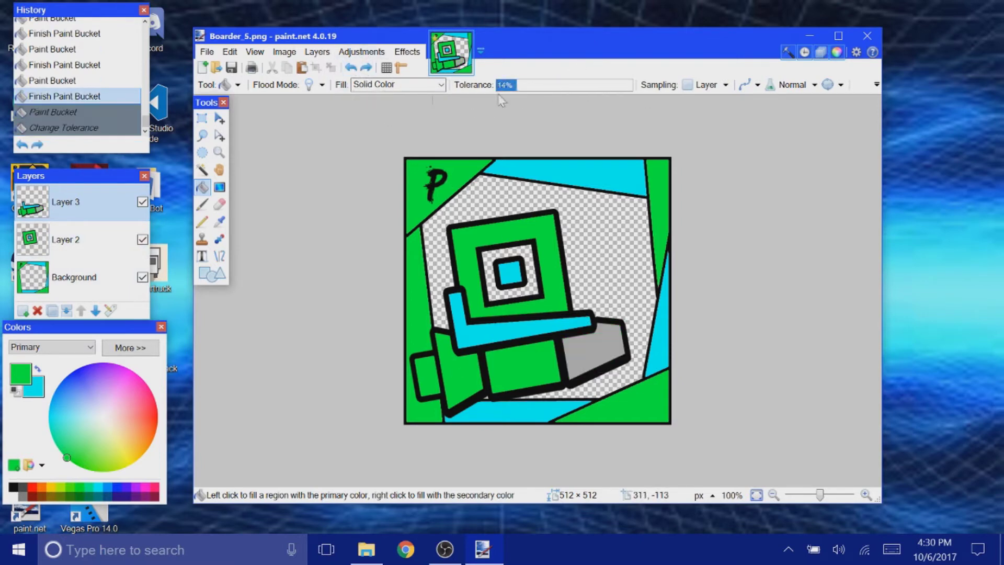
left_click(611, 348)
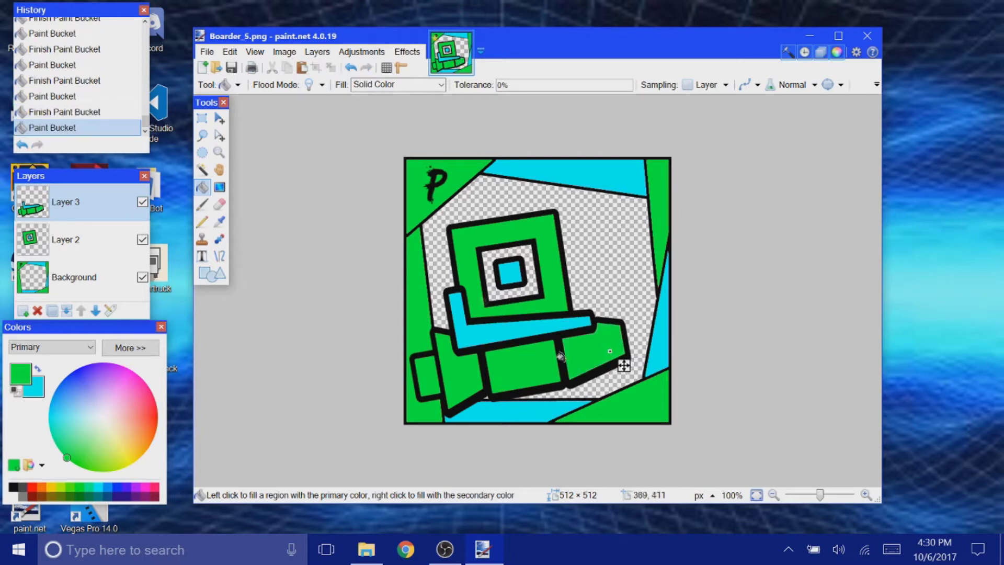
Step: Undo the nose fill made at 0% tolerance and fill the ship's nose with green again at 50% tolerance
left_click(353, 68)
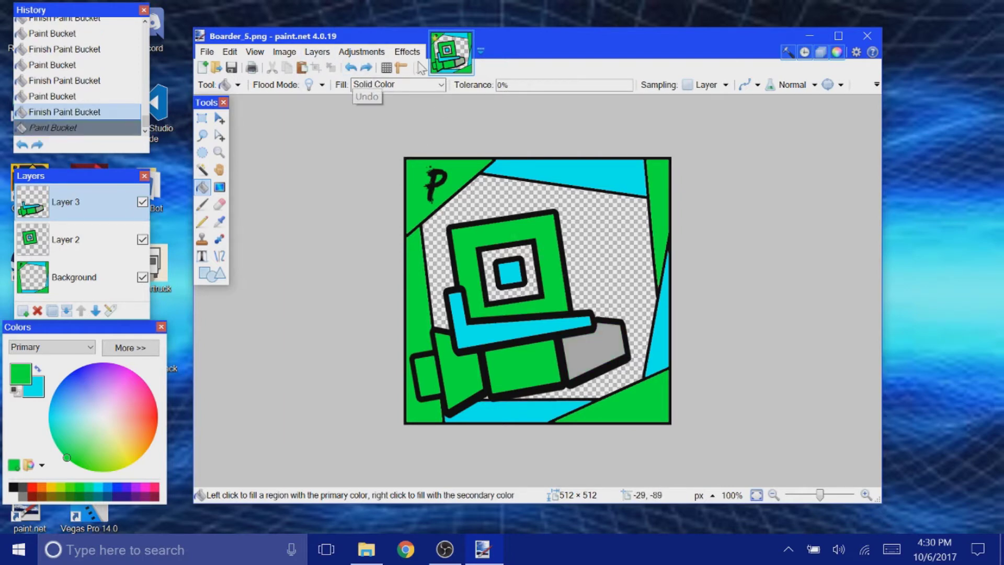
left_click(351, 67)
left_click(350, 68)
left_click(538, 374)
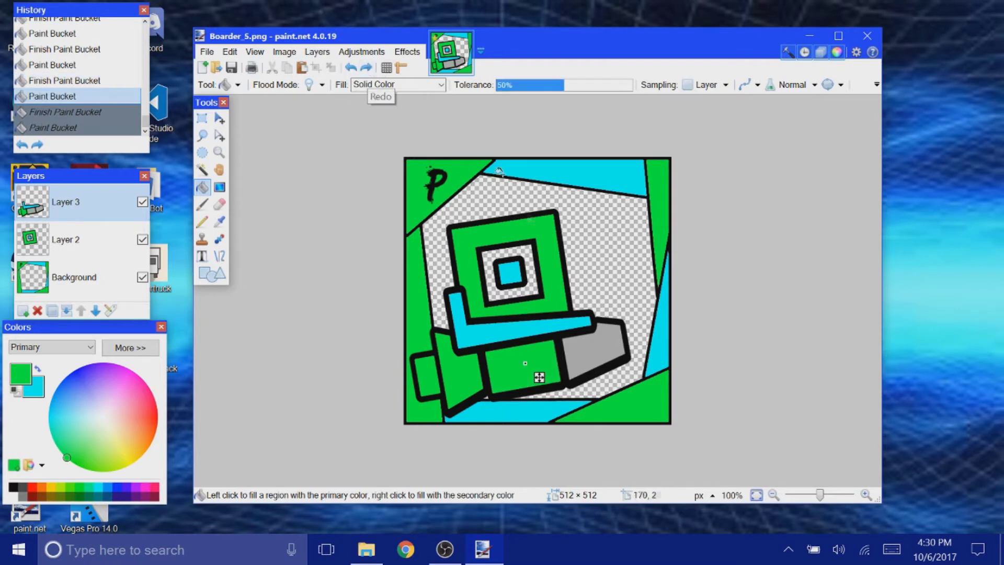
left_click(600, 355)
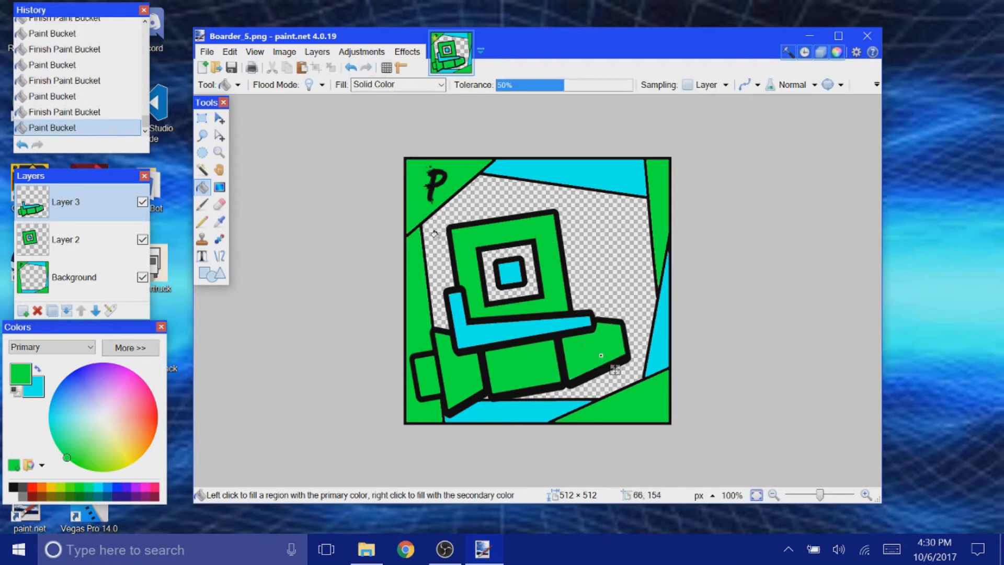
left_click(202, 119)
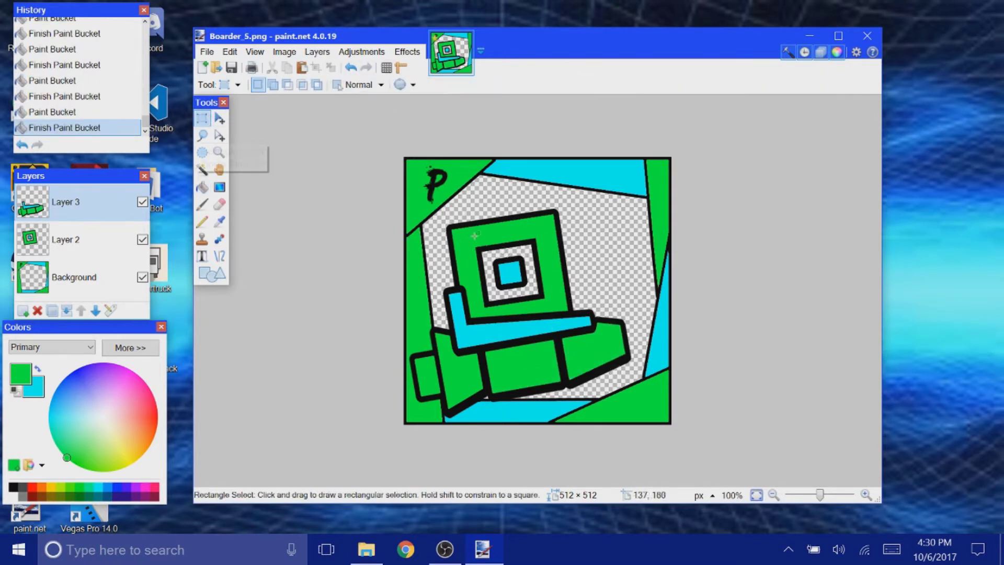
left_click(351, 67)
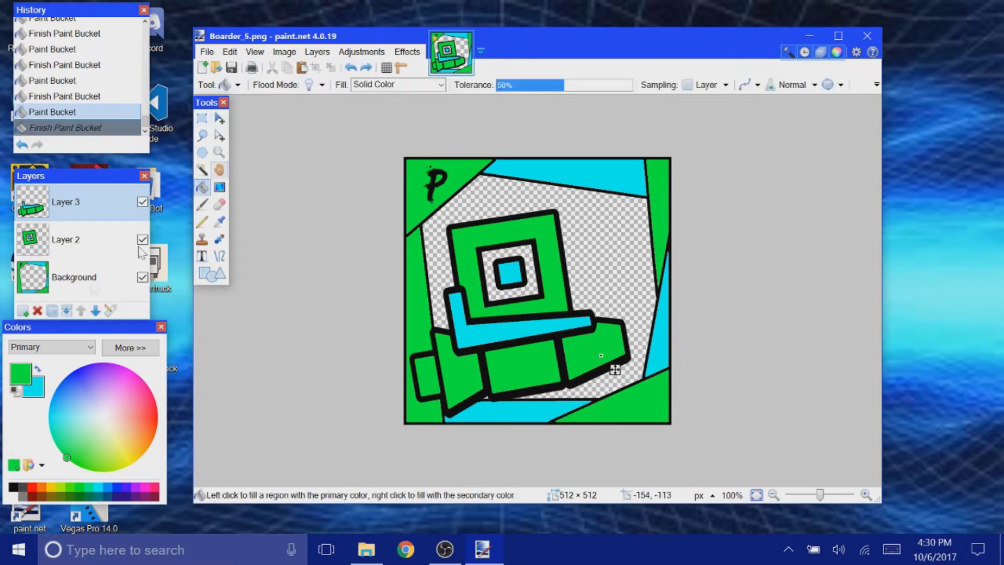
Step: Try merging Layer 3 down into Layer 2, then selecting the cube and ship together and moving them toward the border's centre
left_click(66, 311)
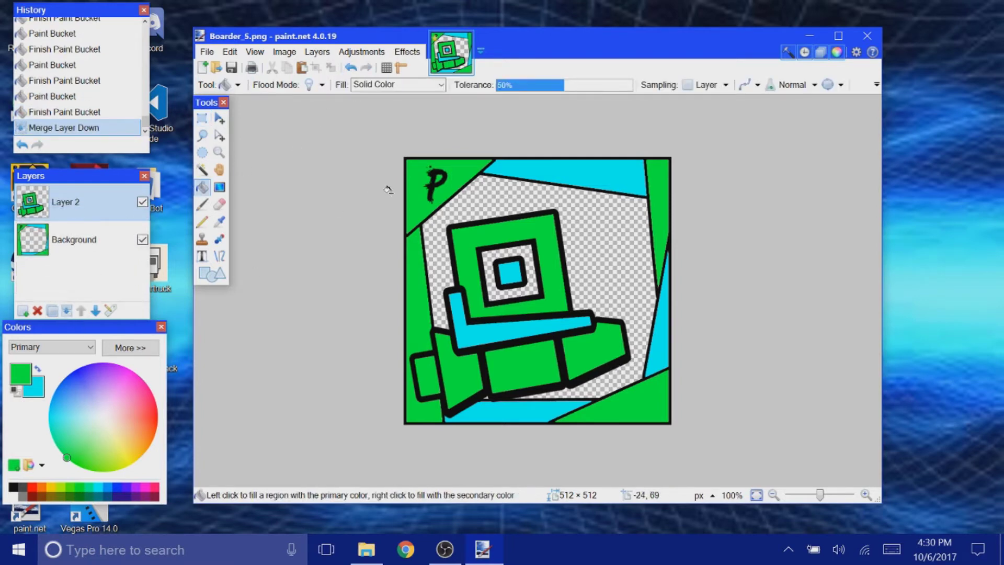
left_click(205, 116)
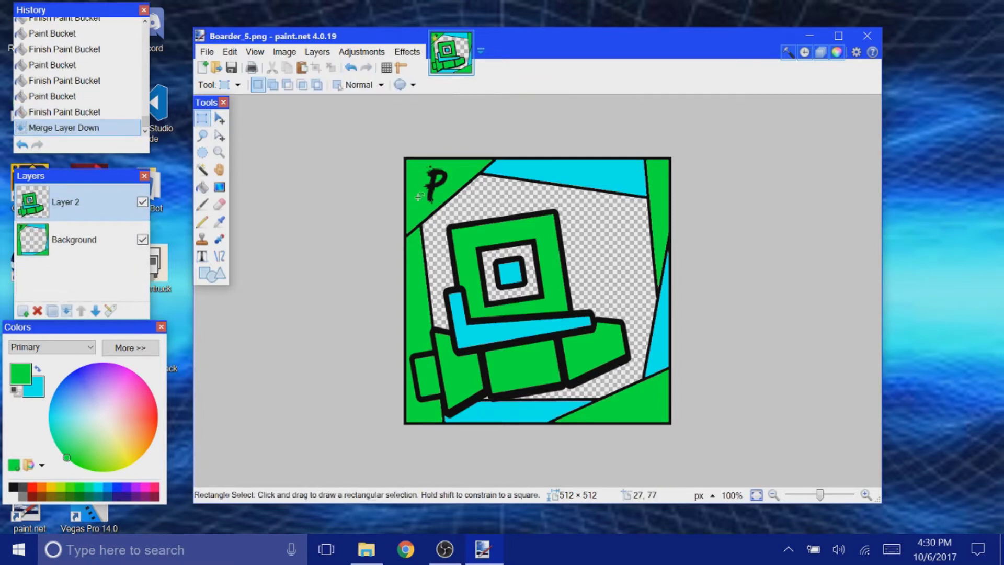
left_click_drag(409, 191, 637, 416)
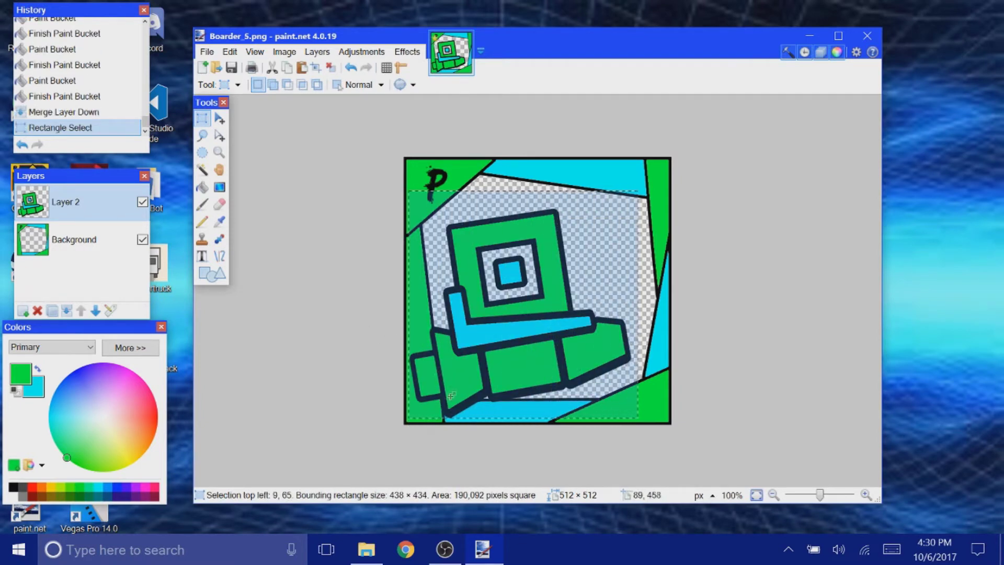
left_click_drag(407, 177, 646, 448)
left_click(219, 121)
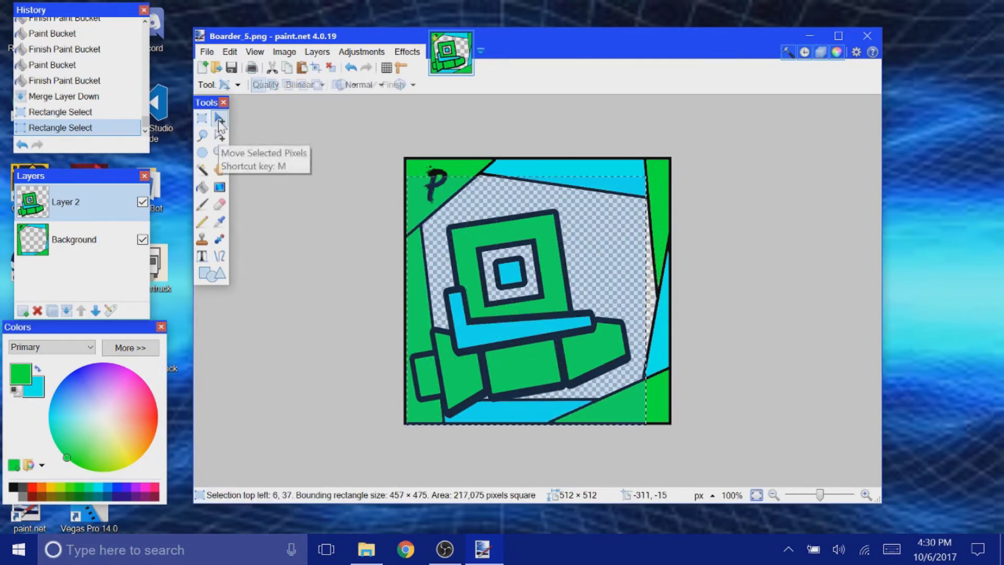
left_click_drag(499, 342, 516, 329)
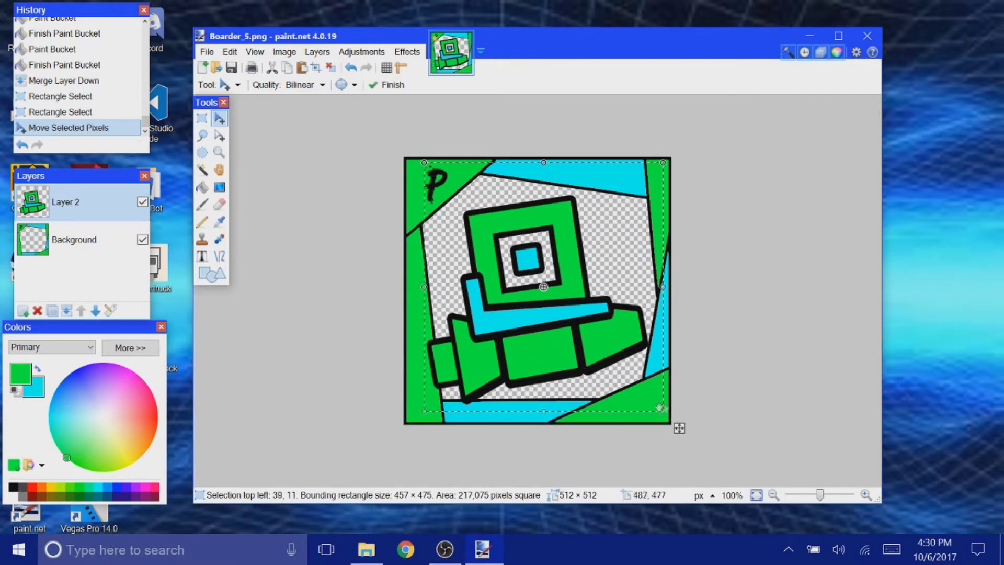
mouse_move(665, 410)
left_mouse_down()
mouse_move(659, 403)
mouse_move(665, 409)
left_mouse_up()
Step: Undo the resize, move, selections and layer merge, and dismiss Layer 3's properties without changes
left_click(358, 70)
left_click(359, 71)
left_click(358, 71)
left_click(359, 71)
left_click(359, 70)
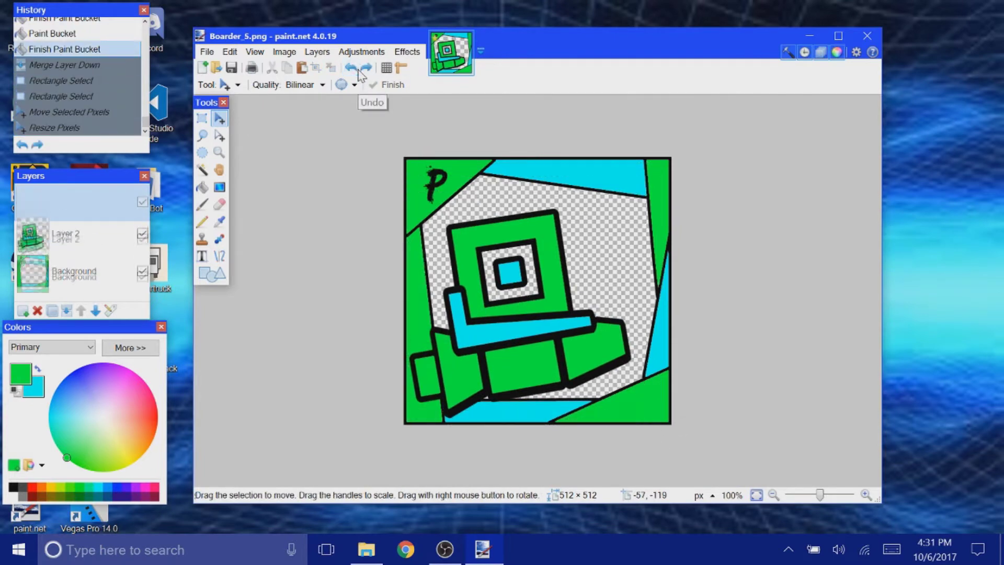
left_click(359, 71)
left_click(372, 69)
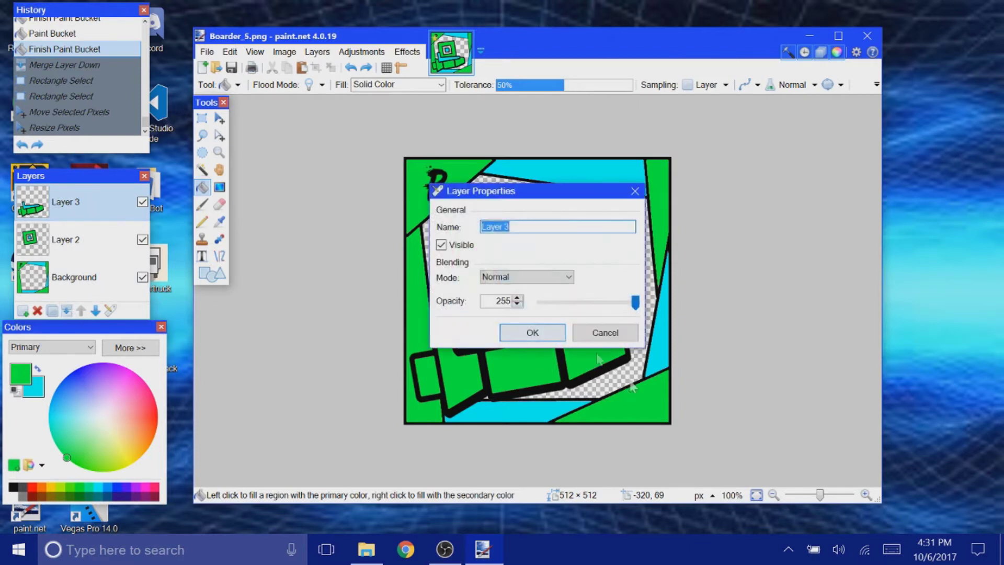
left_click(580, 329)
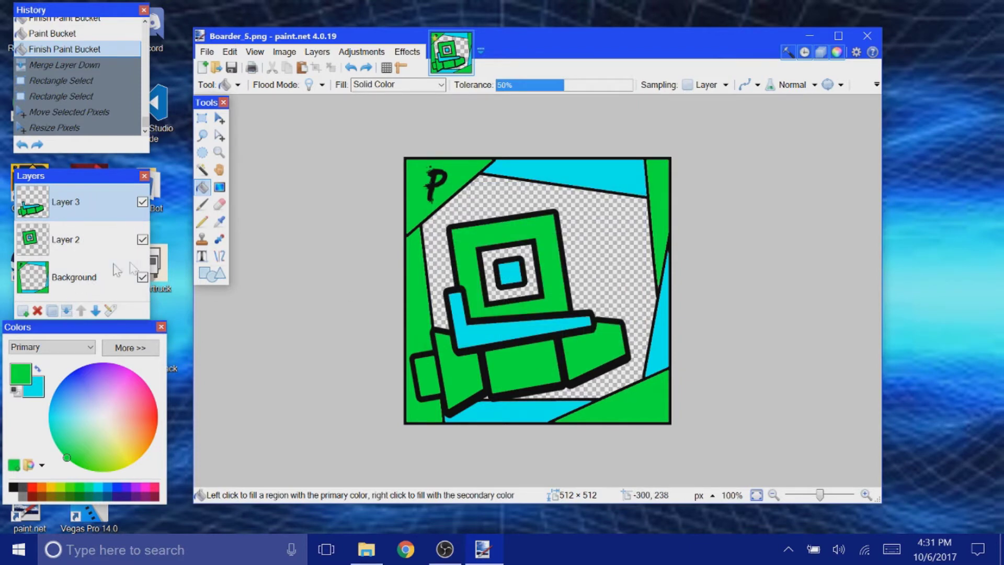
Step: Merge Layer 3 down into Layer 2 and draw a rectangular selection of about 469 × 439 px around the cube and ship
left_click(63, 315)
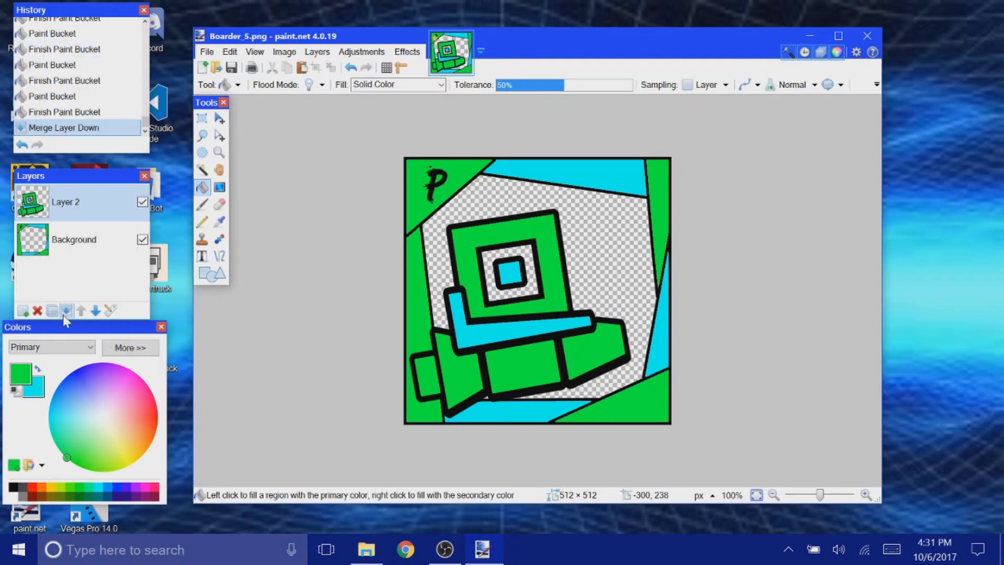
left_click(202, 119)
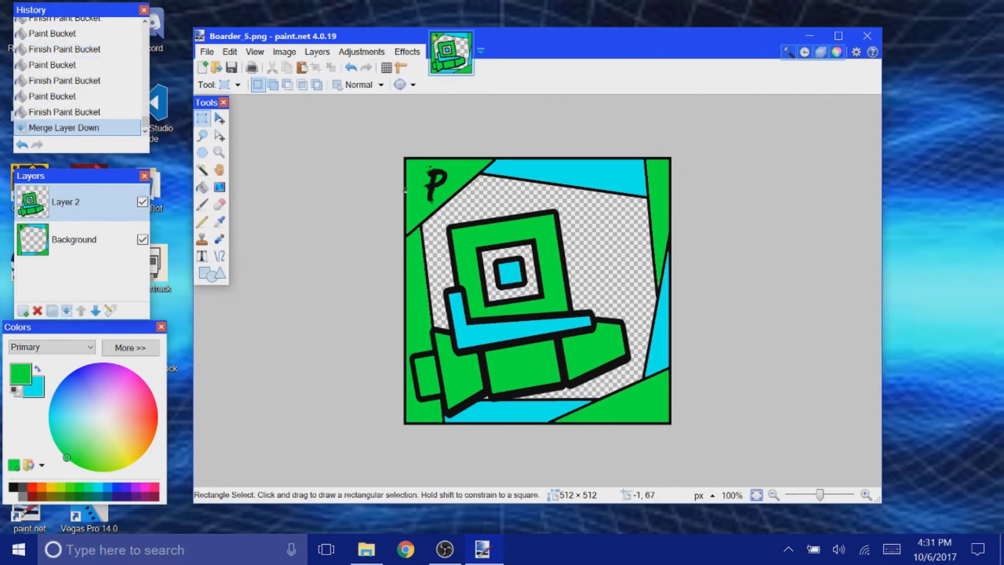
left_click_drag(404, 191, 648, 420)
left_click(219, 119)
Step: Shrink the selected cube and ship to a selection of about 424 × 396 px, centre them inside the border, and deselect
left_click_drag(479, 376, 497, 354)
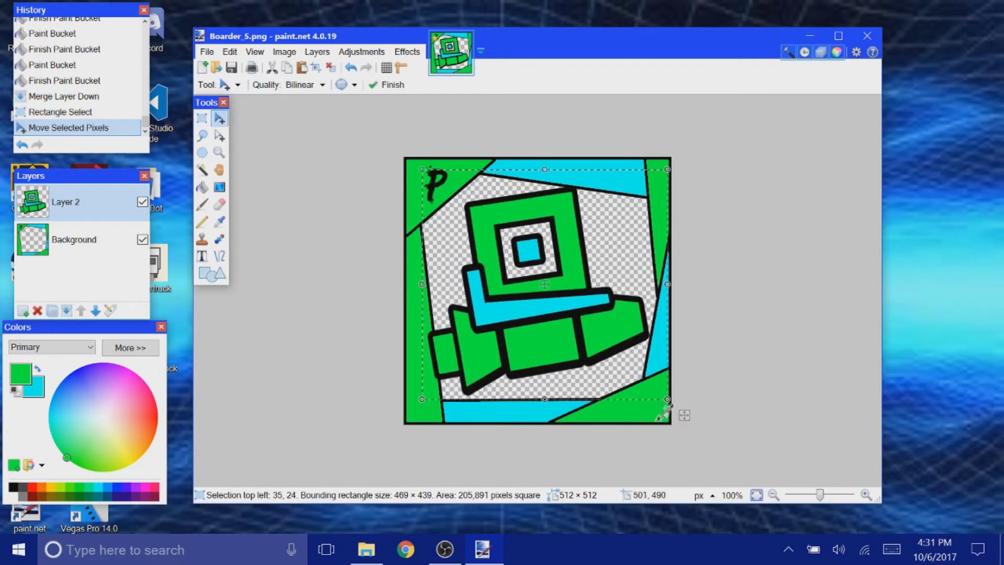
left_click_drag(667, 401, 650, 385)
left_click_drag(575, 336, 600, 354)
left_click_drag(656, 399, 652, 391)
left_click_drag(599, 361, 601, 367)
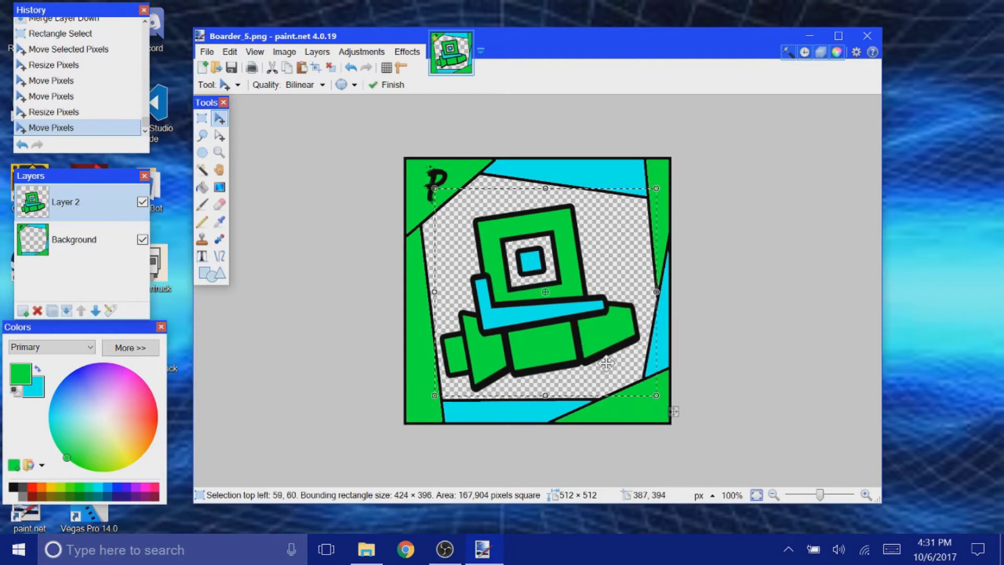
left_click(338, 70)
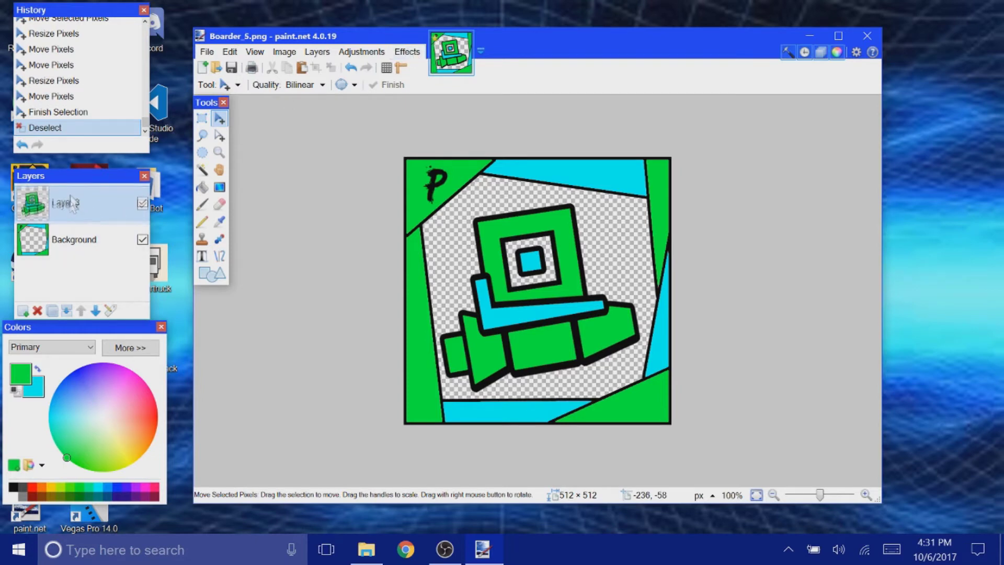
Step: Start the Drop Shadow effect on Layer 2 and set the shadow colour to cyan (R 0, G 250, B 255)
left_click(407, 52)
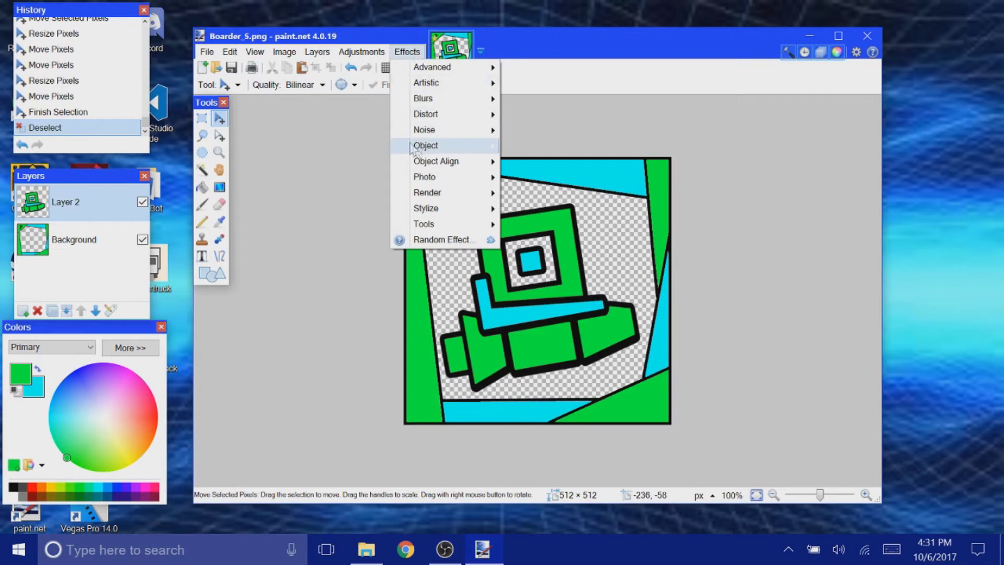
mouse_move(417, 149)
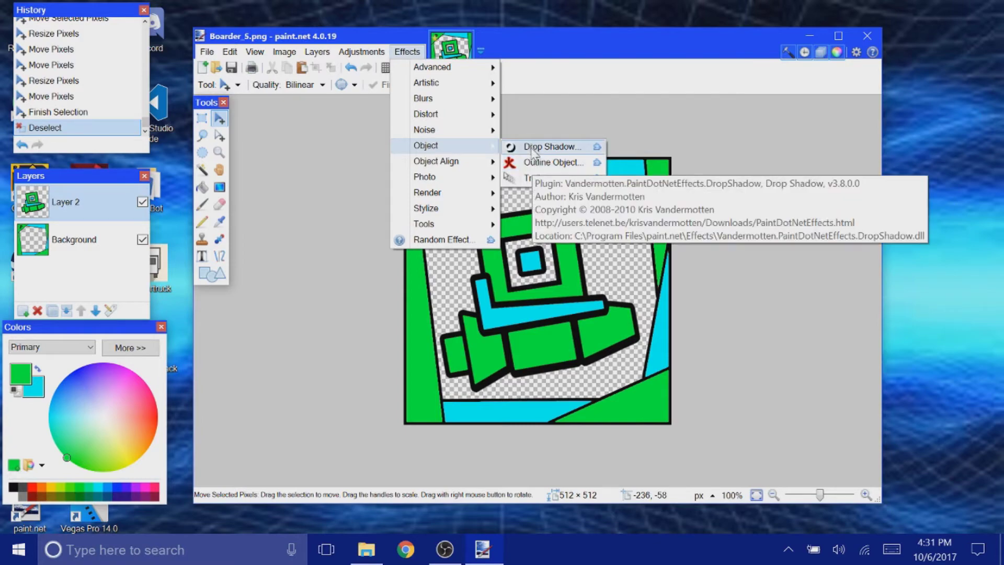
left_click(532, 151)
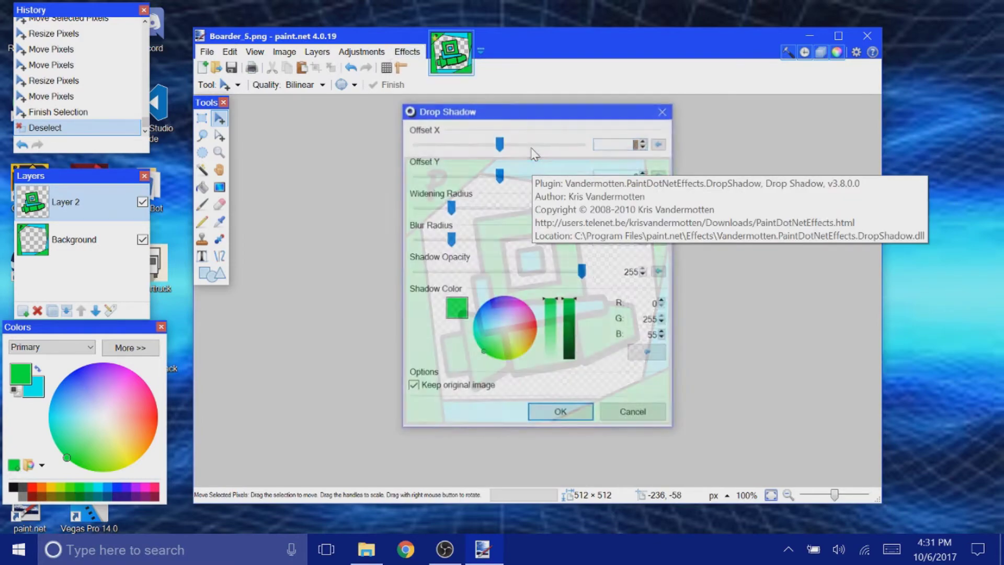
left_click_drag(511, 115, 218, 113)
left_click_drag(187, 351, 176, 325)
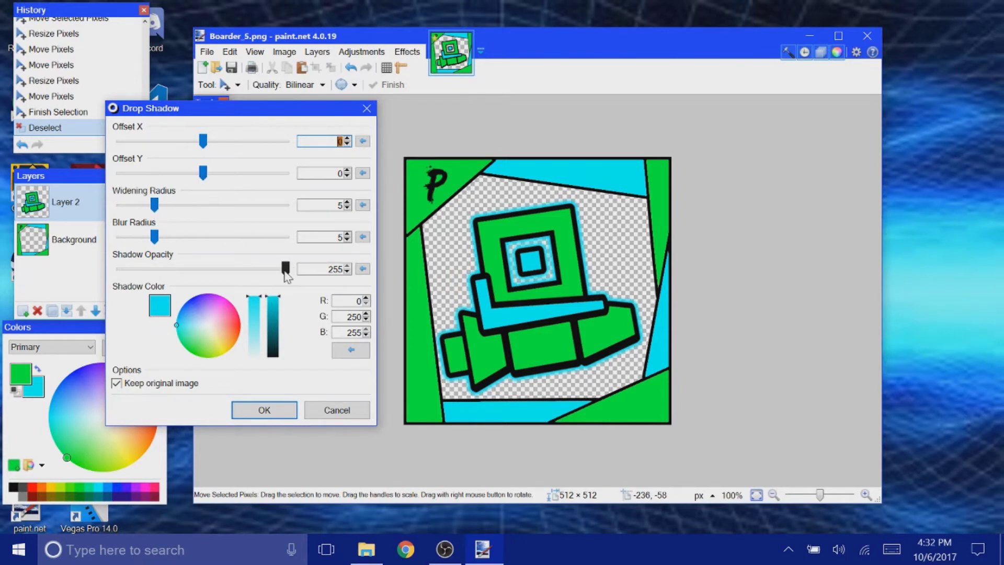
Step: Try a shadow Offset Y of -40 and Offset X of 1, then return both offsets to 0
mouse_move(155, 236)
left_mouse_down()
mouse_move(267, 255)
mouse_move(213, 249)
mouse_move(153, 260)
mouse_move(155, 252)
left_mouse_up()
mouse_move(156, 207)
left_mouse_down()
mouse_move(377, 219)
mouse_move(154, 208)
left_mouse_up()
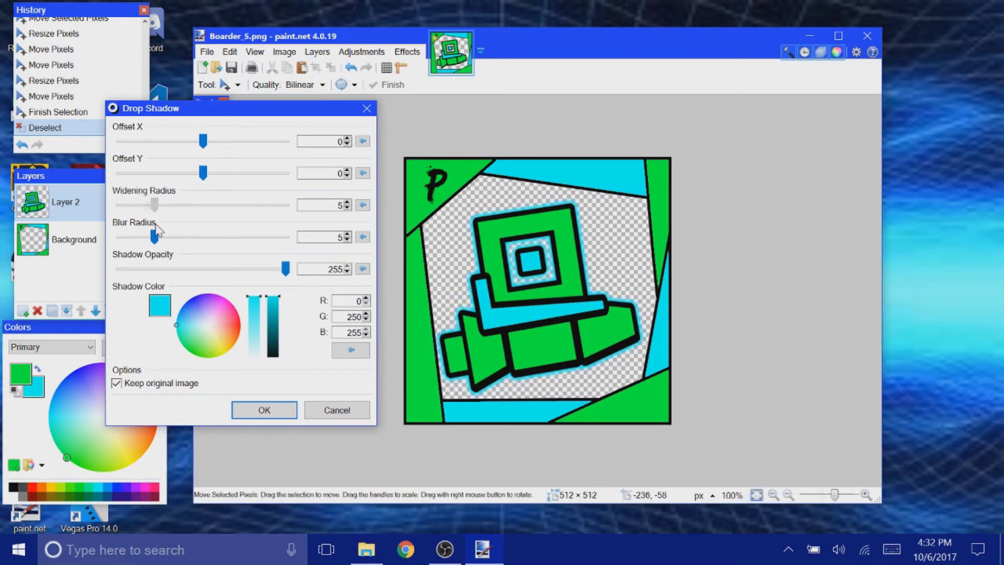
left_click_drag(203, 172, 44, 188)
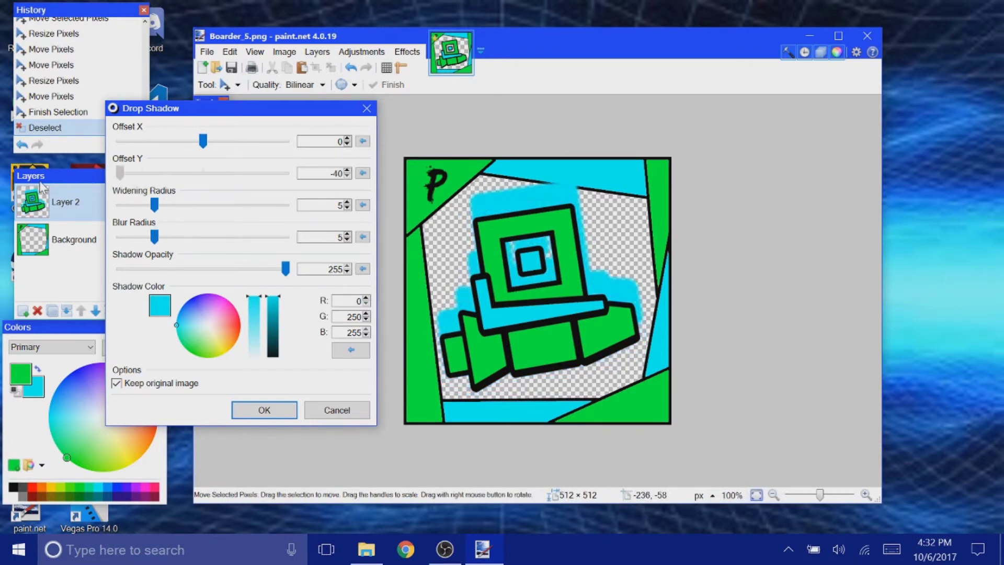
mouse_move(204, 141)
left_mouse_down()
mouse_move(93, 142)
mouse_move(208, 141)
left_mouse_up()
left_click_drag(123, 177, 208, 180)
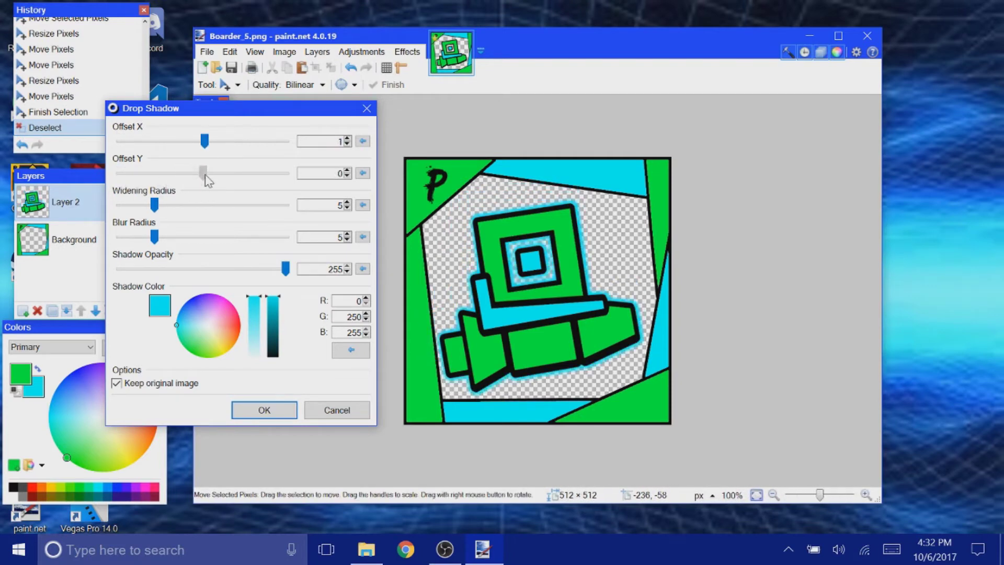
key("Left")
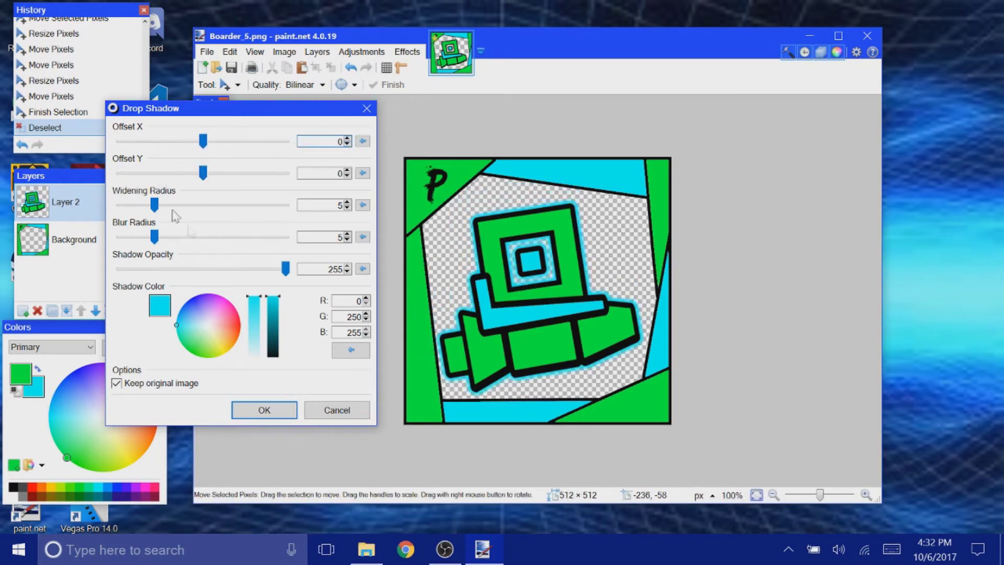
Step: Apply the drop shadow with widening radius 5, blur radius 5, opacity 255 and the original image kept
left_click_drag(284, 266, 384, 270)
left_click(116, 384)
left_click(116, 383)
mouse_move(154, 205)
left_mouse_down()
mouse_move(166, 210)
mouse_move(156, 214)
left_mouse_up()
left_click(265, 411)
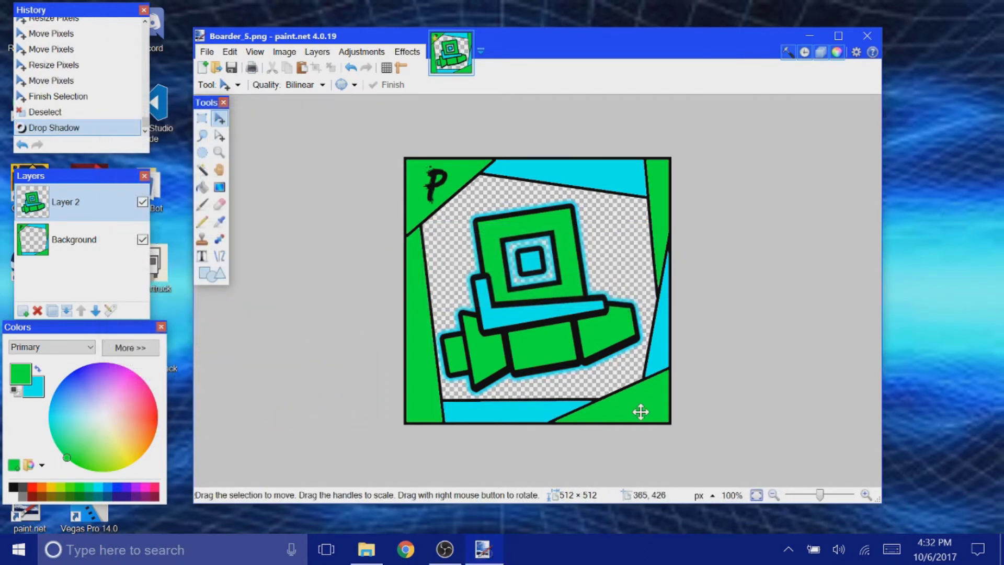
Step: Try selecting the cyan glow inside the cube's inner frame with the Magic Wand at 0% tolerance
left_click_drag(819, 495, 835, 495)
left_click_drag(874, 313, 886, 285)
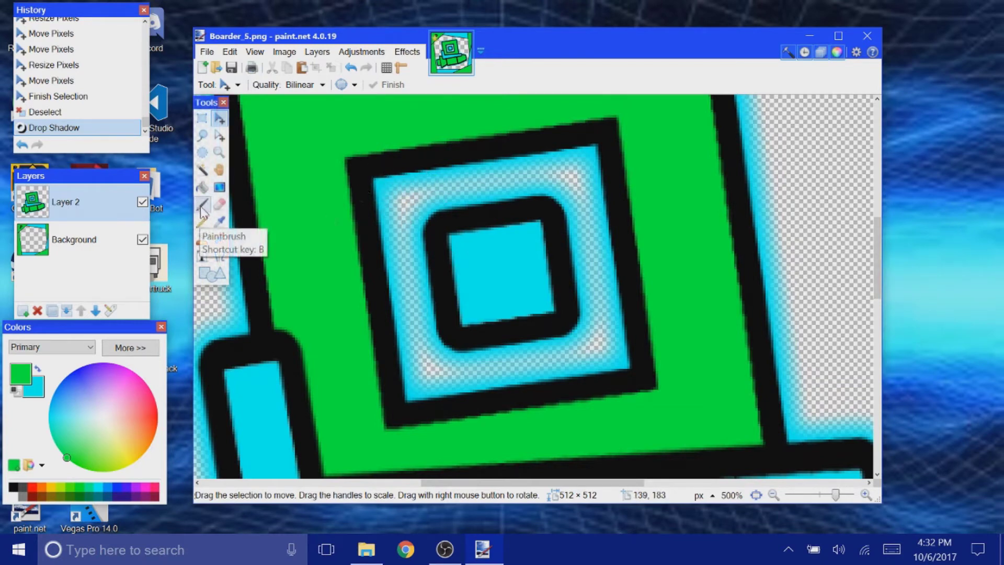
left_click(204, 170)
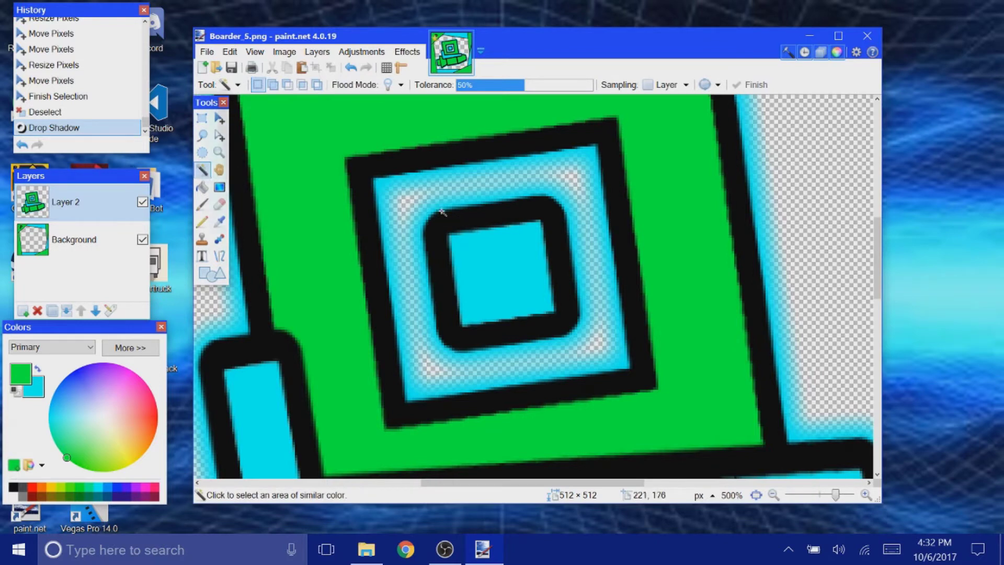
left_click_drag(525, 85, 455, 87)
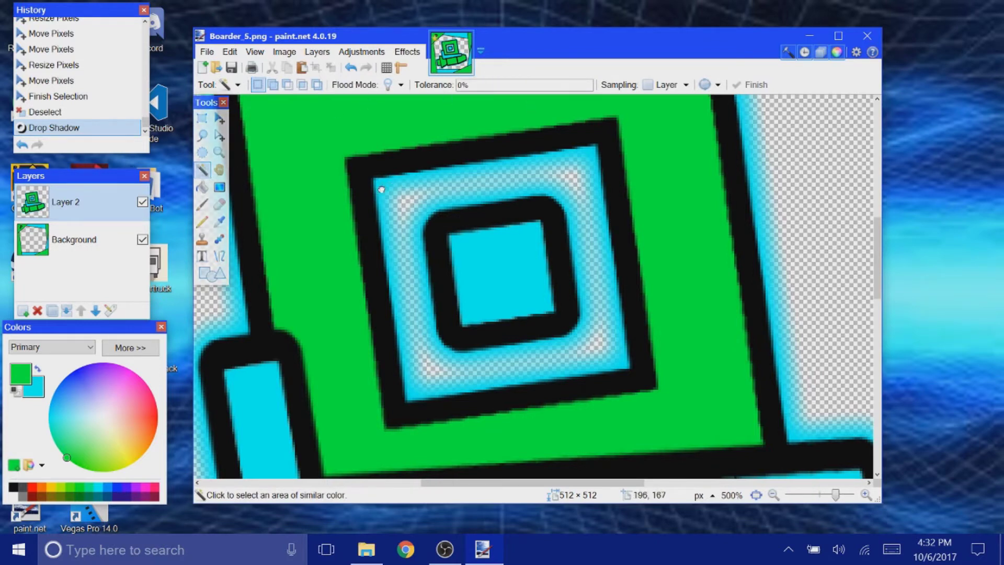
left_click(381, 188)
left_click(392, 191)
left_click(392, 192)
left_click(394, 239)
left_click(401, 287)
left_click(408, 318)
left_click(411, 329)
left_click(429, 327)
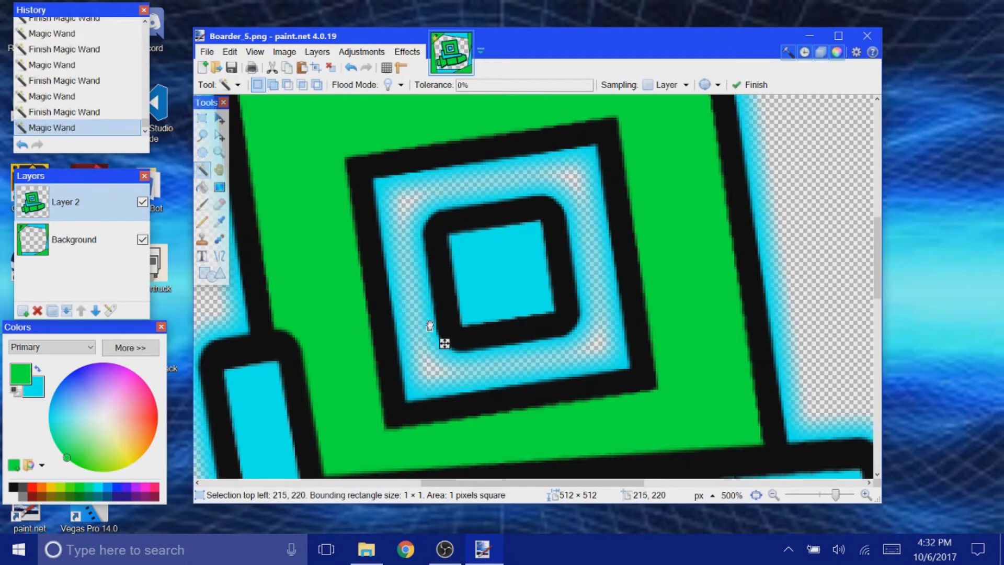
Step: Select the whole glow area between the cube's inner frame and centre square with the Magic Wand at 60% tolerance
left_click(388, 204)
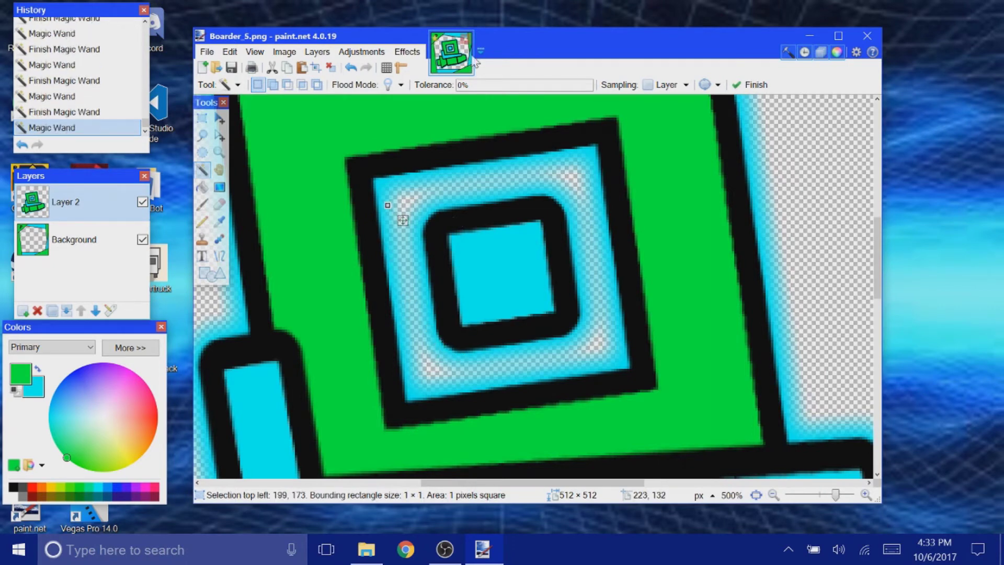
left_click(525, 85)
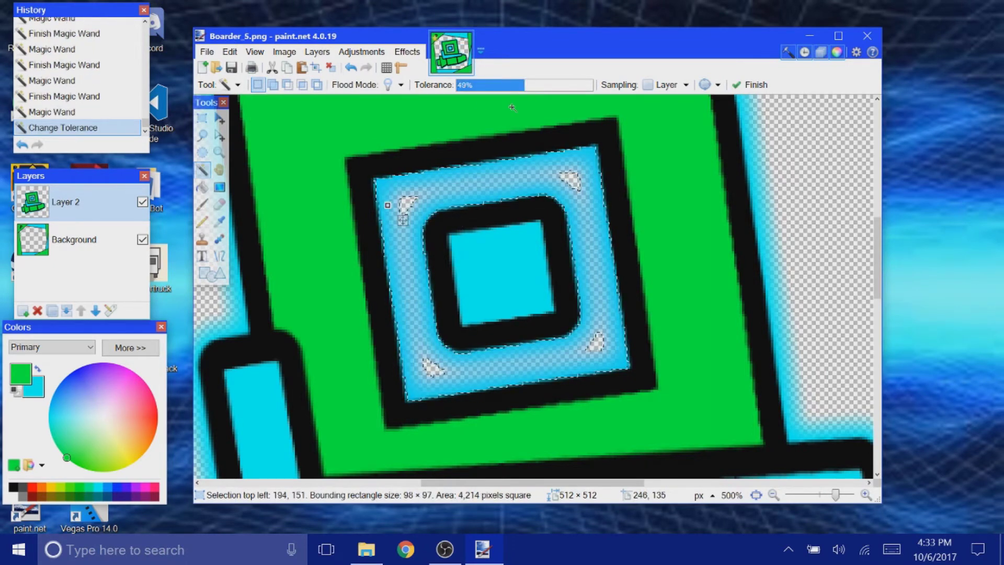
left_click(547, 85)
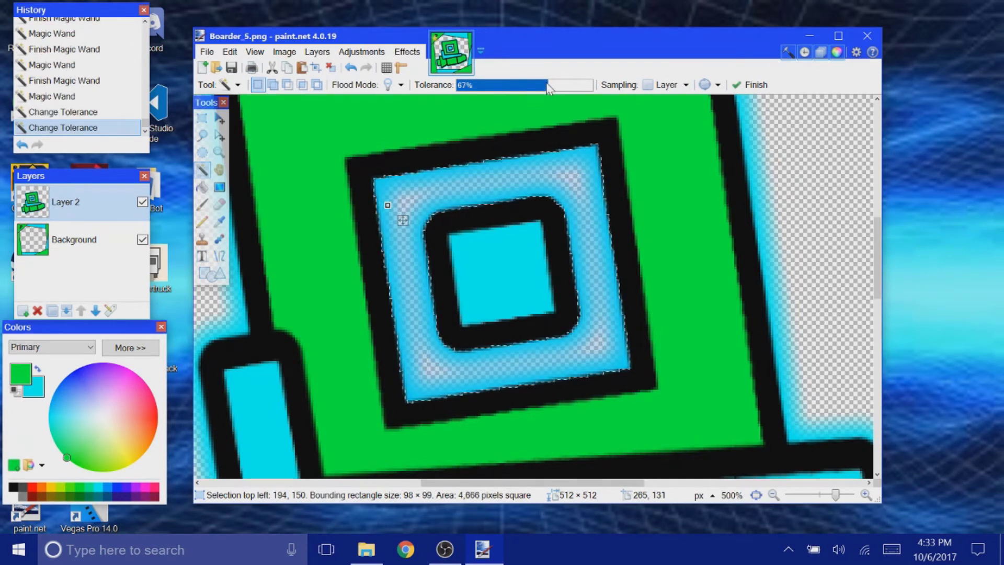
left_click(539, 85)
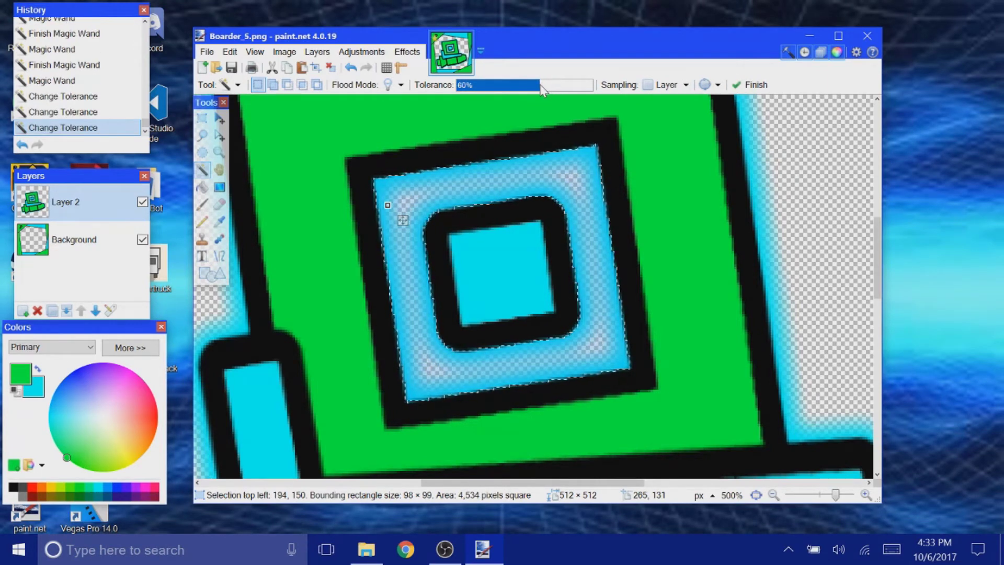
Step: Erase the selected glow inside the cube with the Eraser at brush width 100, and deselect
left_click(220, 207)
left_click(350, 85)
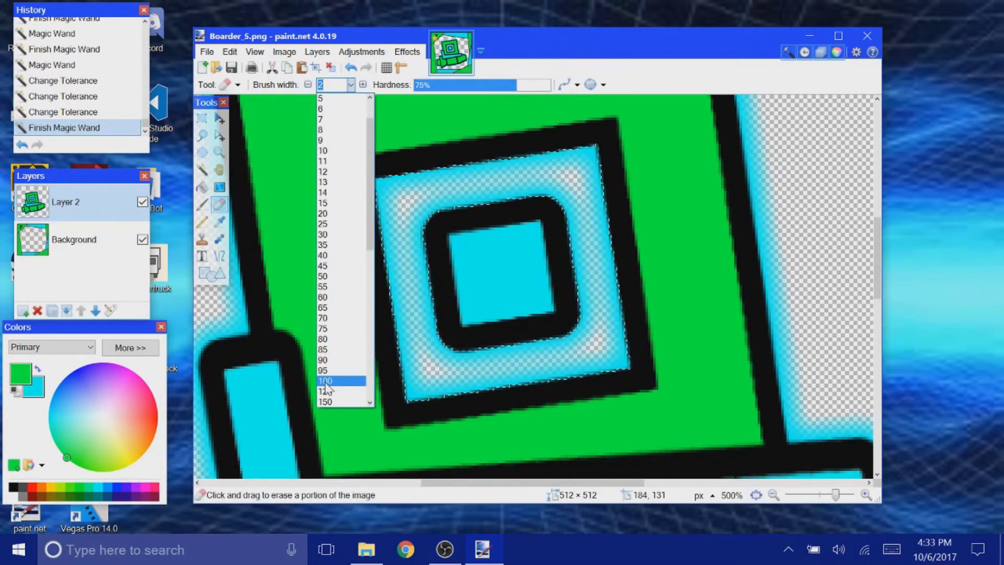
left_click(325, 381)
mouse_move(392, 359)
left_mouse_down()
mouse_move(429, 177)
mouse_move(601, 235)
mouse_move(575, 306)
left_mouse_up()
key("ctrl+d")
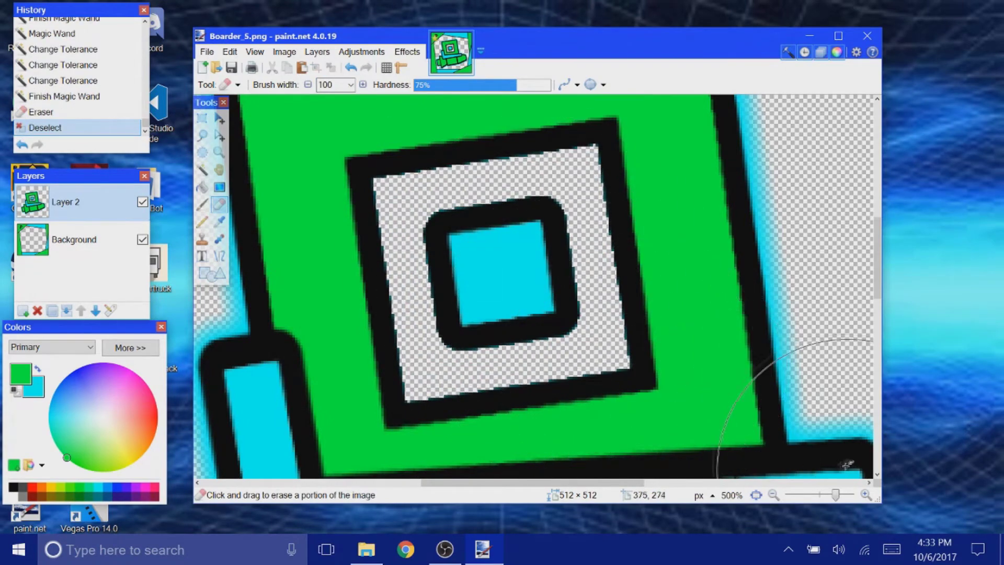
Step: Select the cube and ship with a rectangle of about 476 × 465 px and nudge them slightly up and to the right
left_click_drag(836, 497, 820, 502)
left_click_drag(877, 296, 874, 305)
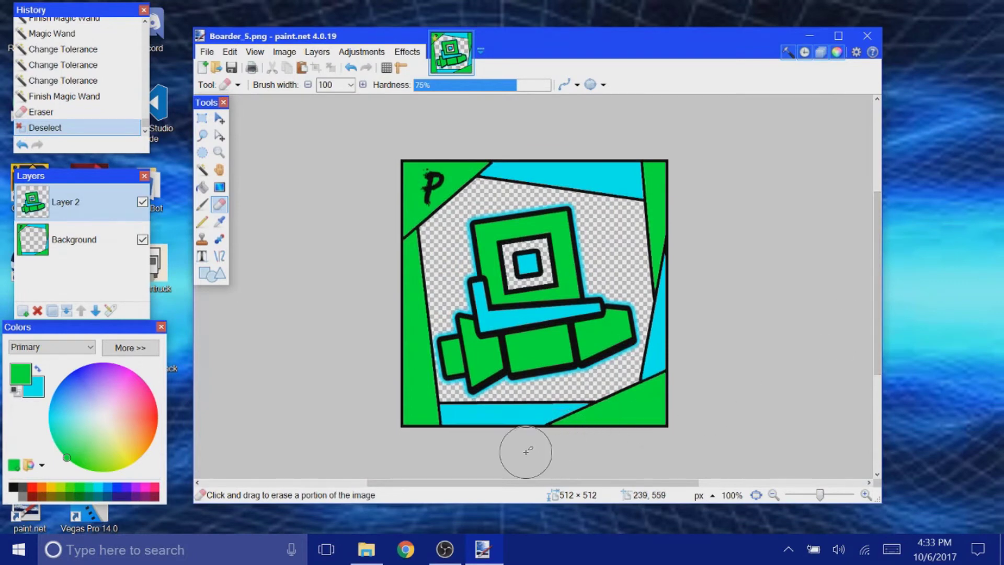
left_click(202, 119)
left_click_drag(410, 178, 659, 422)
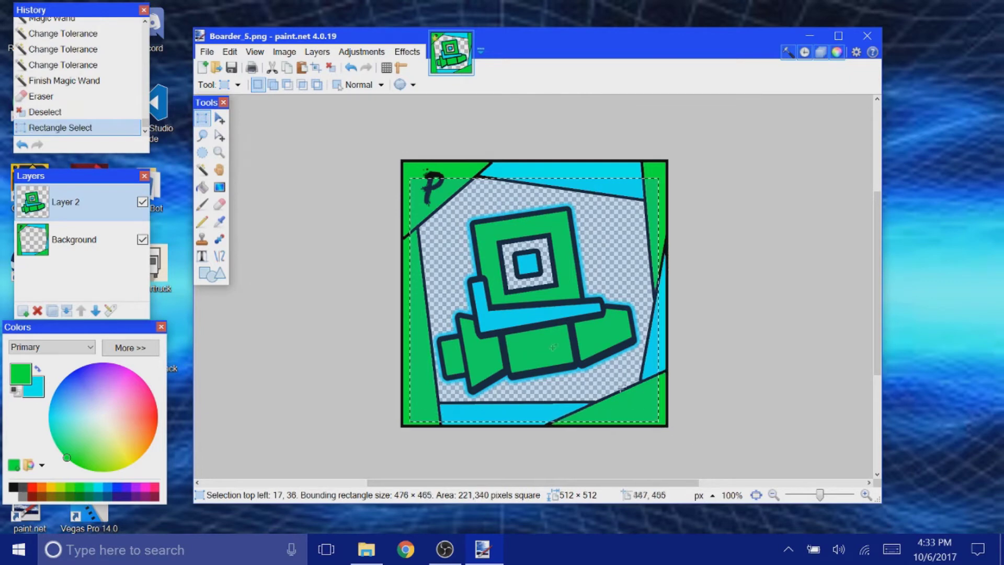
left_click(219, 119)
left_click_drag(526, 318, 520, 320)
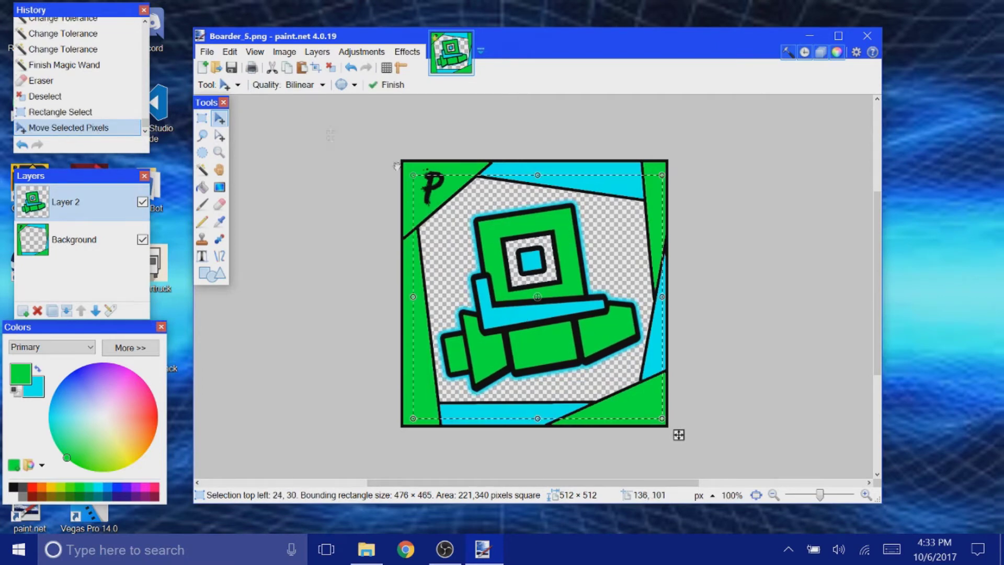
Step: Deselect the cube and ship, and add a new layer beneath the Background layer
left_click(330, 67)
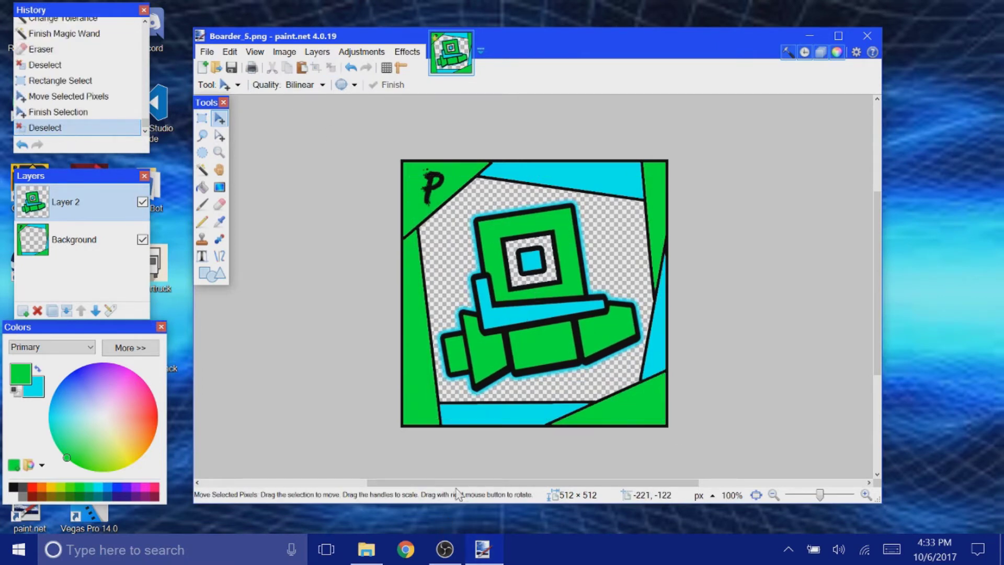
left_click(30, 310)
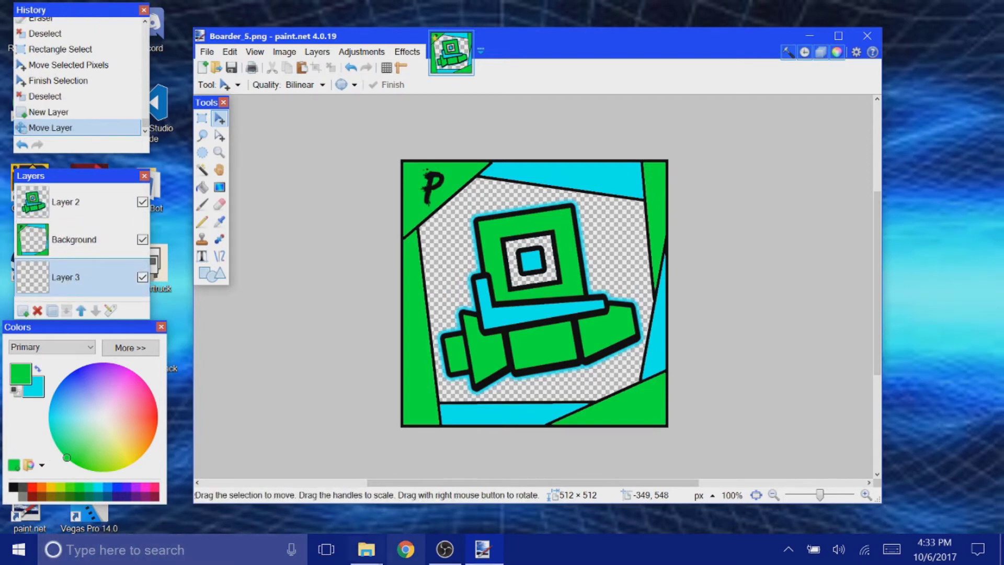
Step: Switch to Chrome and search Google Images for "Green space"
mouse_move(368, 550)
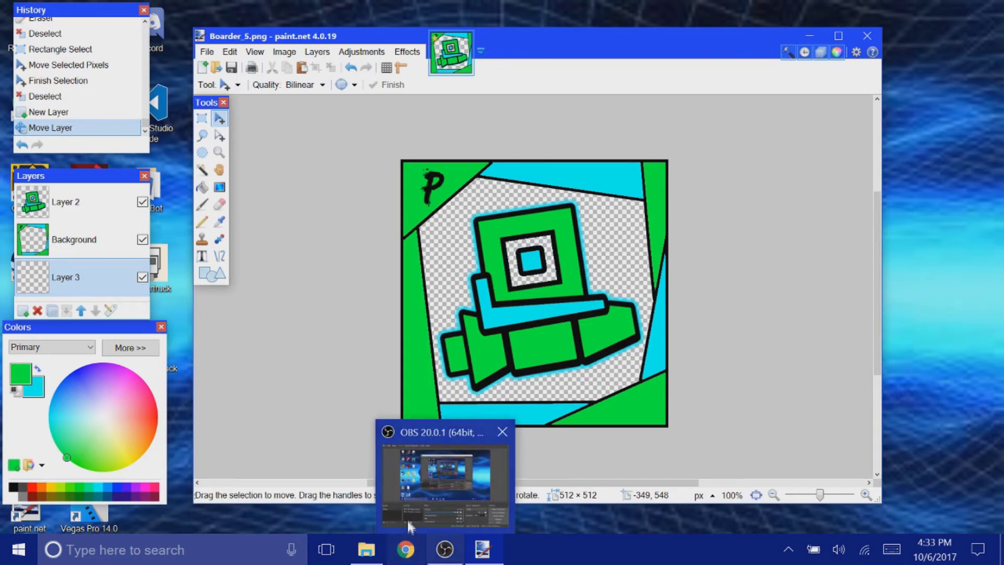
left_click(405, 549)
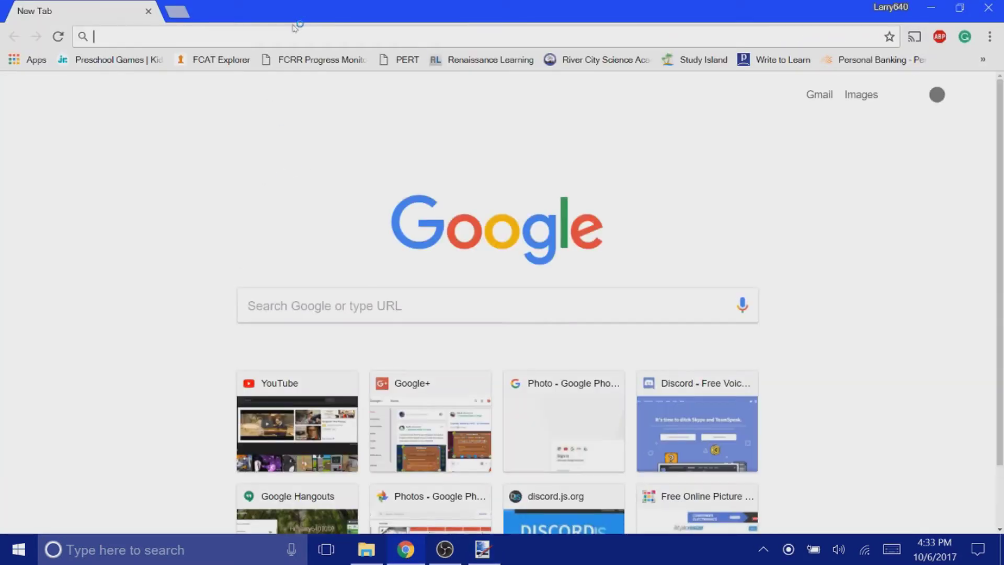
left_click(483, 548)
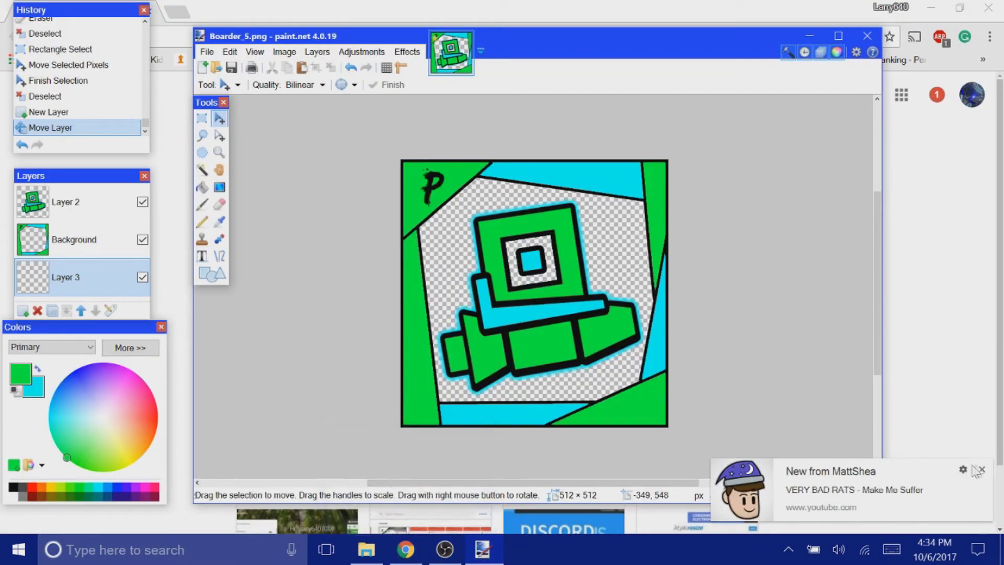
left_click(981, 470)
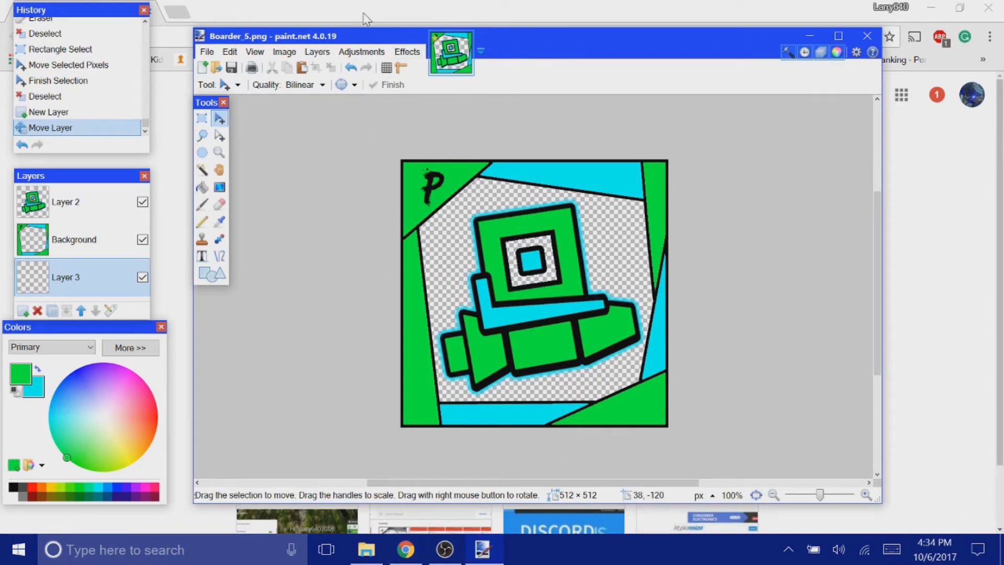
key("alt+Tab")
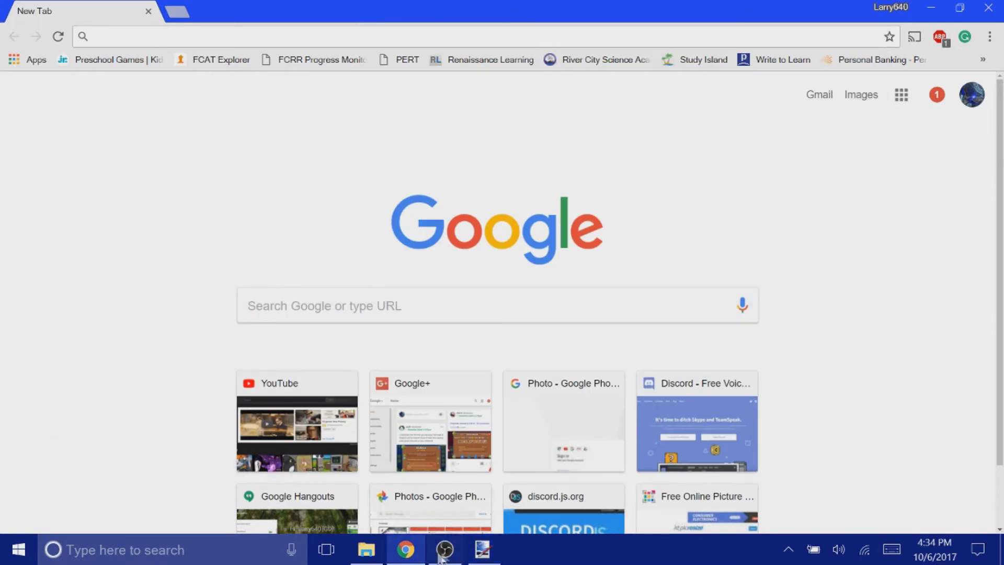
left_click(482, 550)
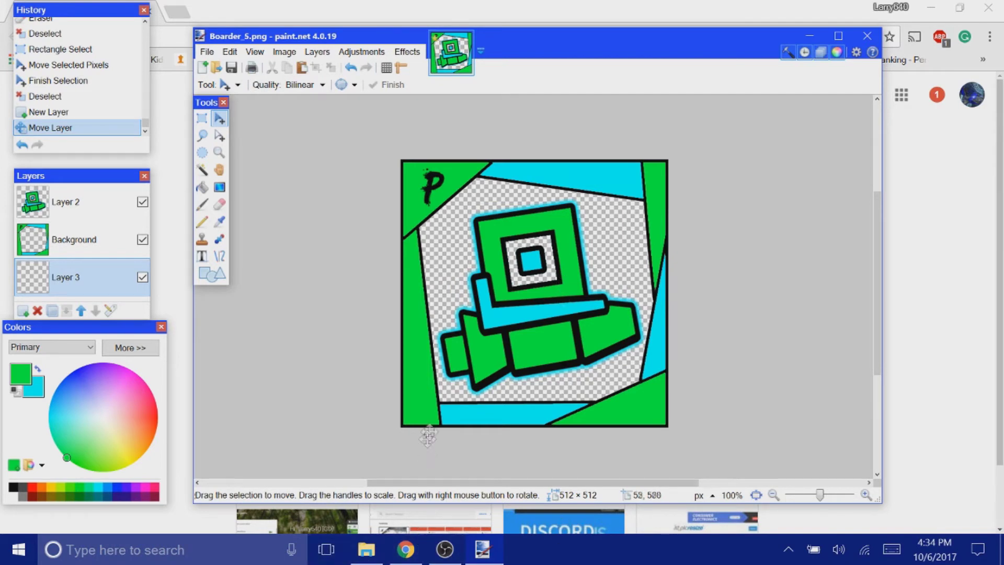
left_click(258, 8)
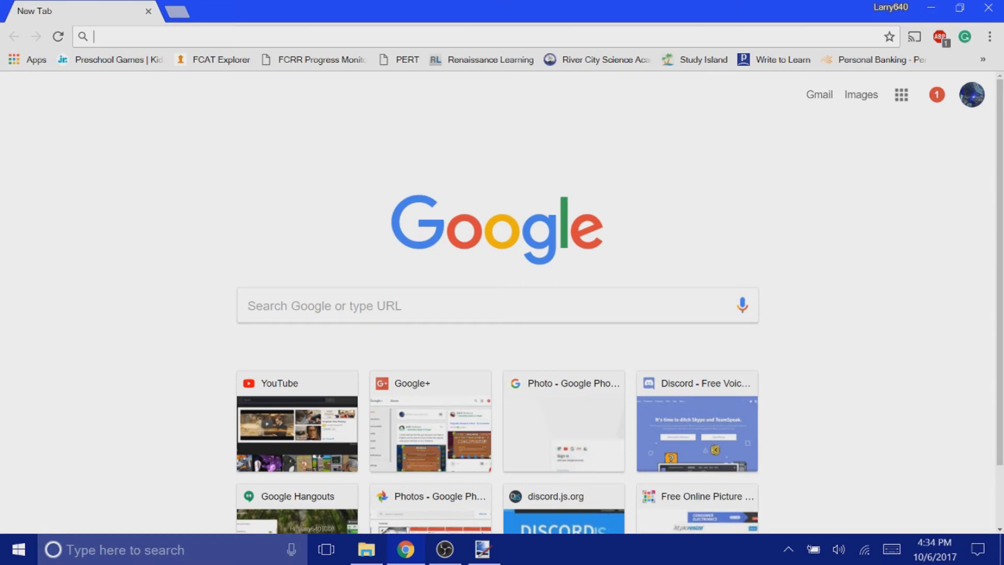
type("Green space")
key("Return")
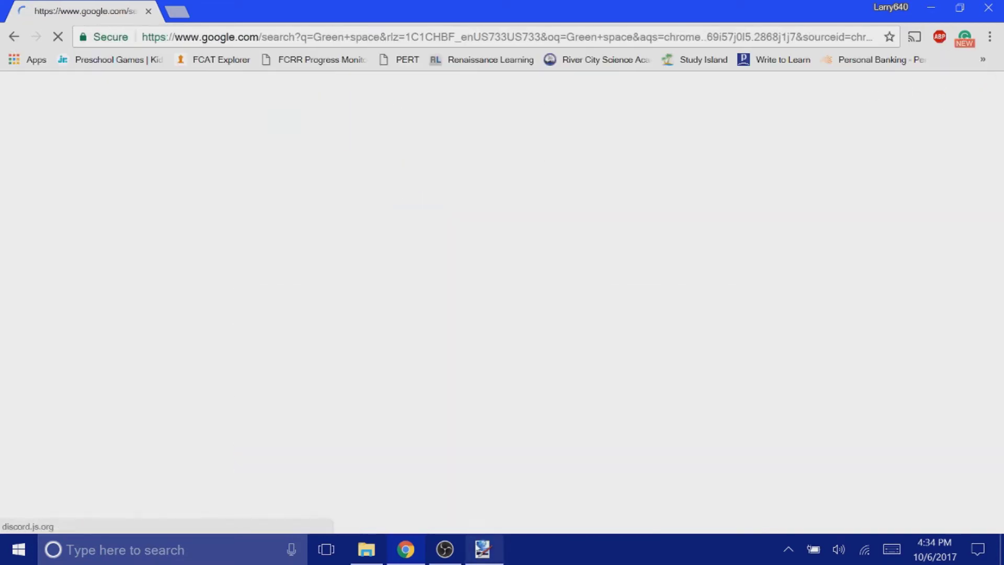
left_click(482, 549)
left_click(406, 549)
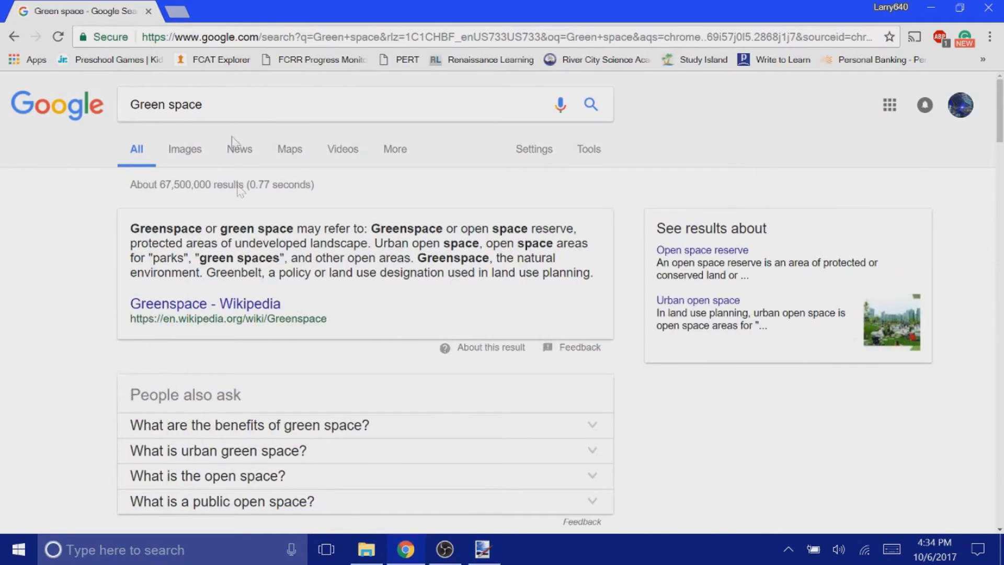
left_click(192, 152)
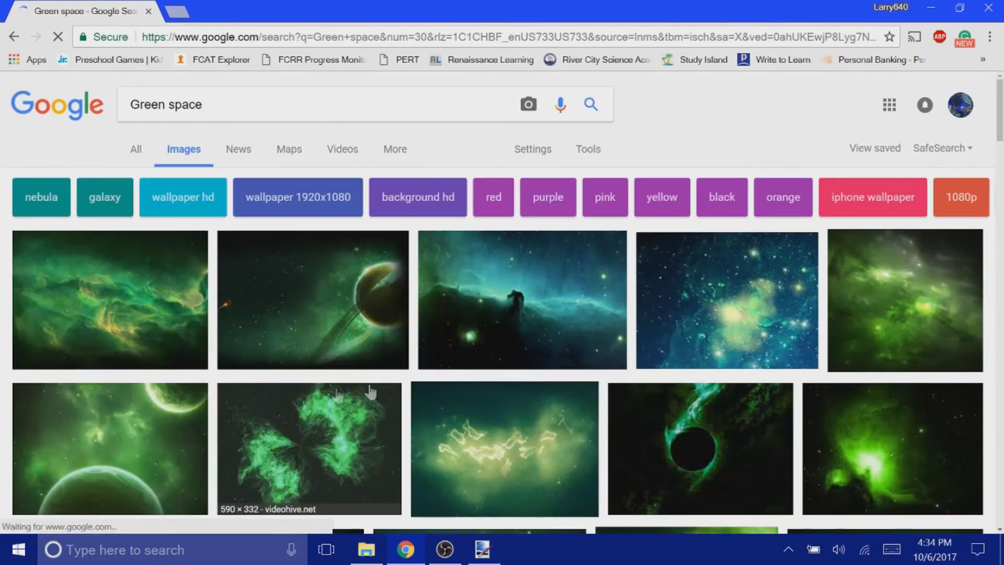
Step: Look through the green space image results for a picture that suits the profile picture's background
scroll(491, 357, "down", 7)
scroll(491, 357, "down", 6)
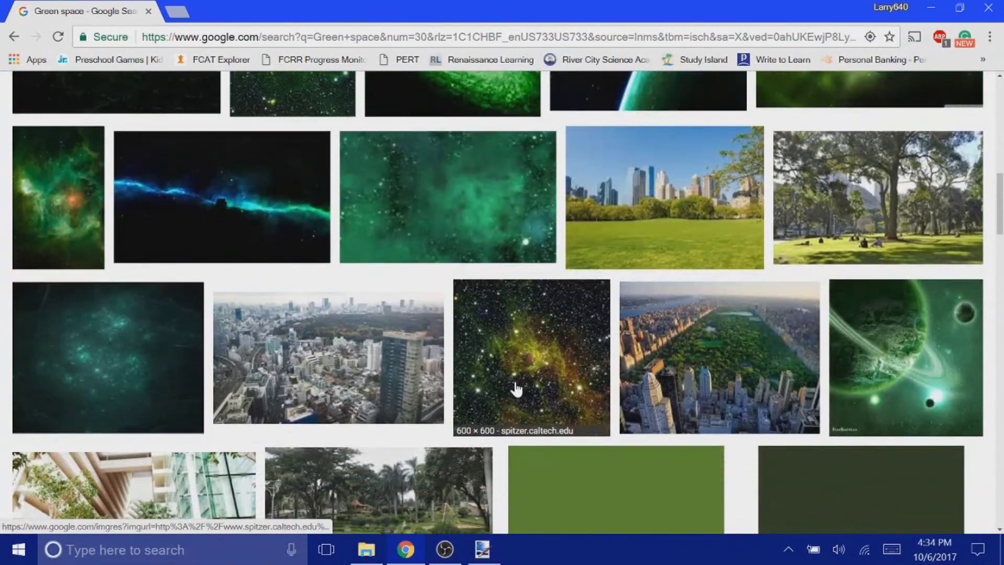
scroll(516, 389, "up", 10)
scroll(514, 387, "up", 3)
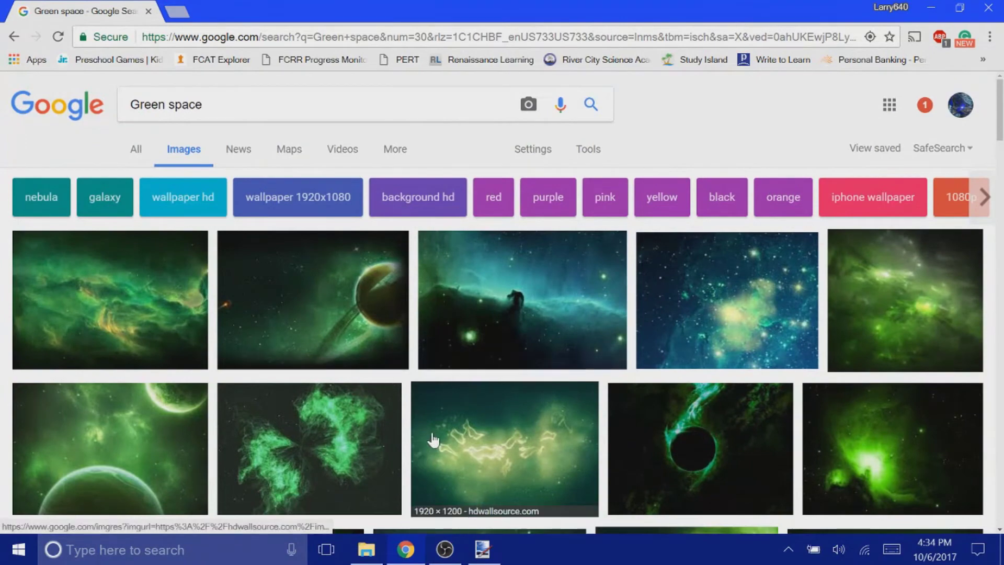
left_click(499, 552)
left_click(361, 51)
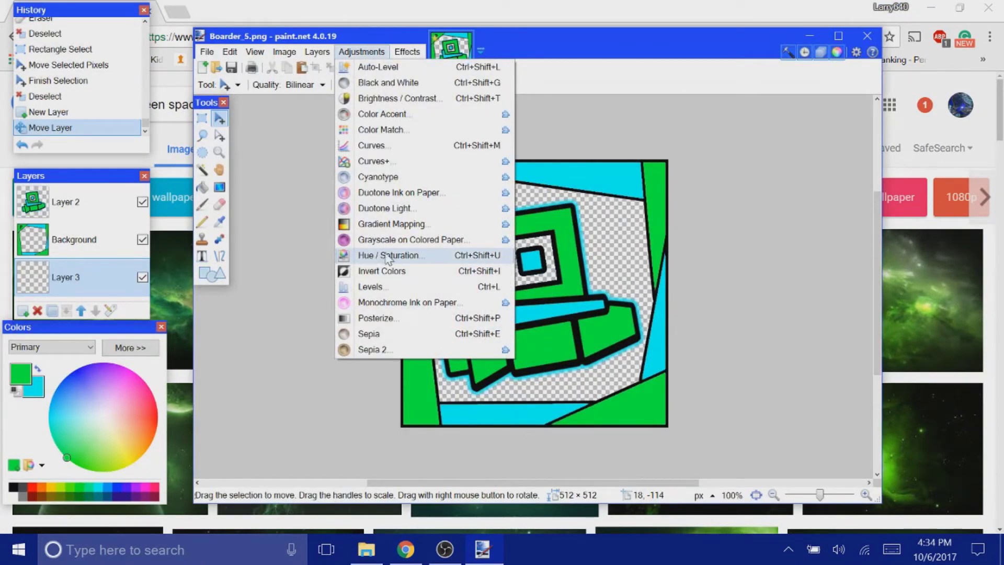
key("alt+Tab")
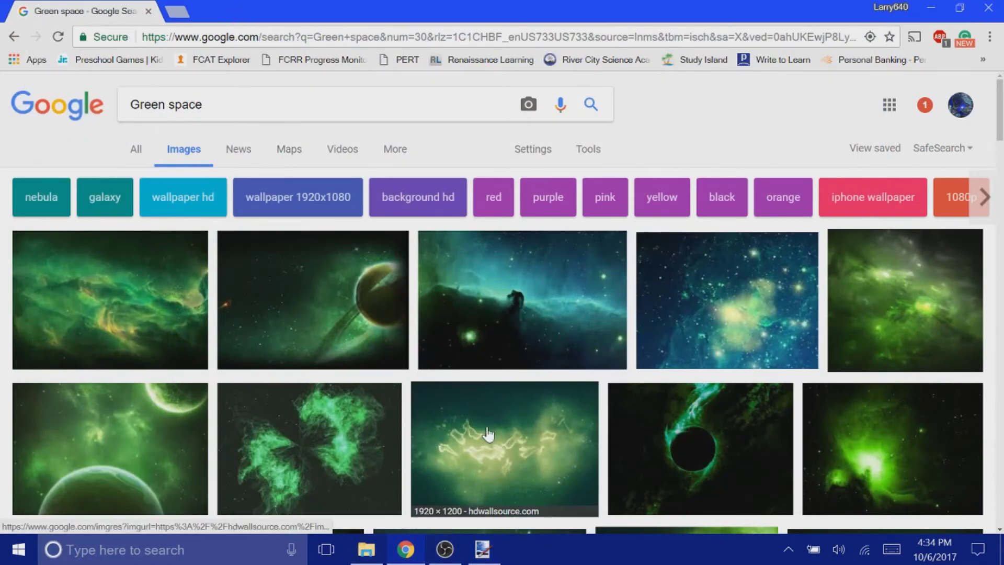
scroll(489, 438, "down", 8)
scroll(408, 401, "down", 9)
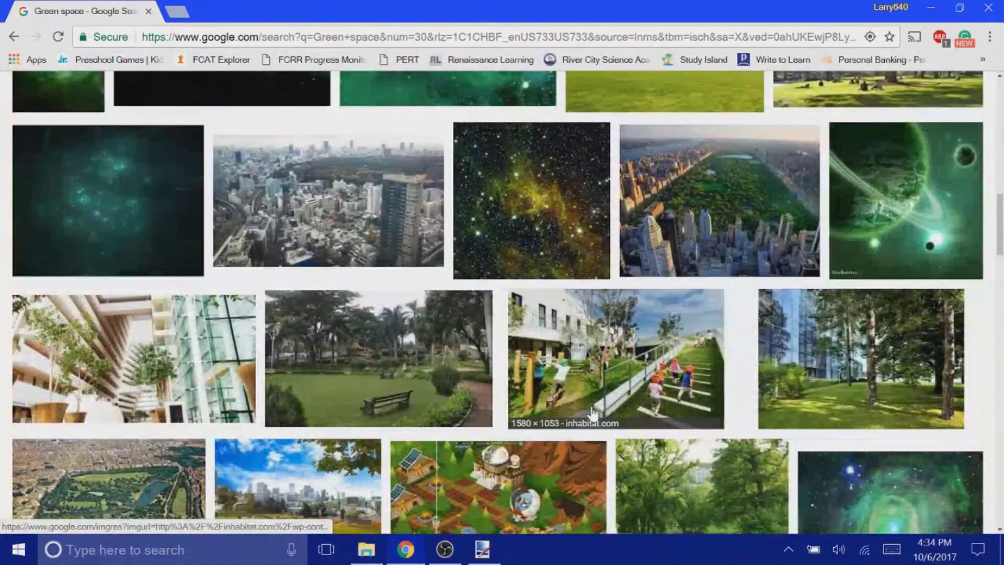
scroll(592, 414, "down", 3)
scroll(592, 414, "up", 5)
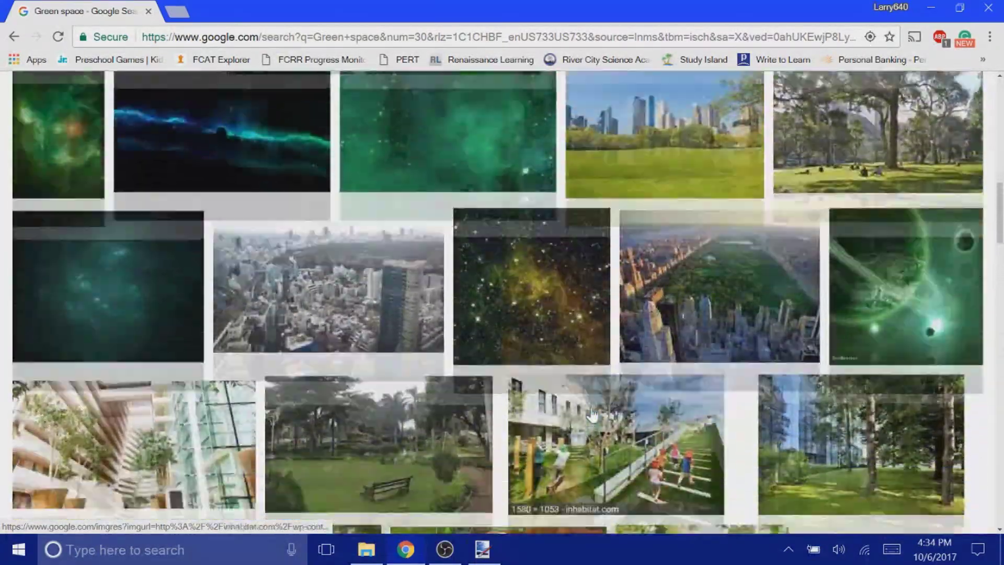
scroll(592, 414, "down", 5)
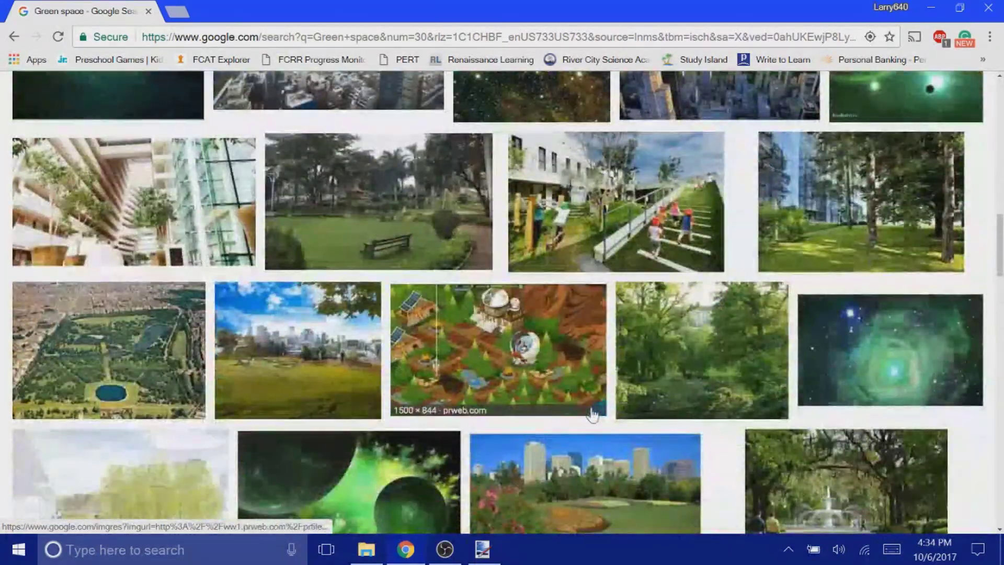
Step: Copy the 1920 × 768 green nebula image from its preview, close Chrome and return to paint.net
left_click(905, 357)
right_click(343, 354)
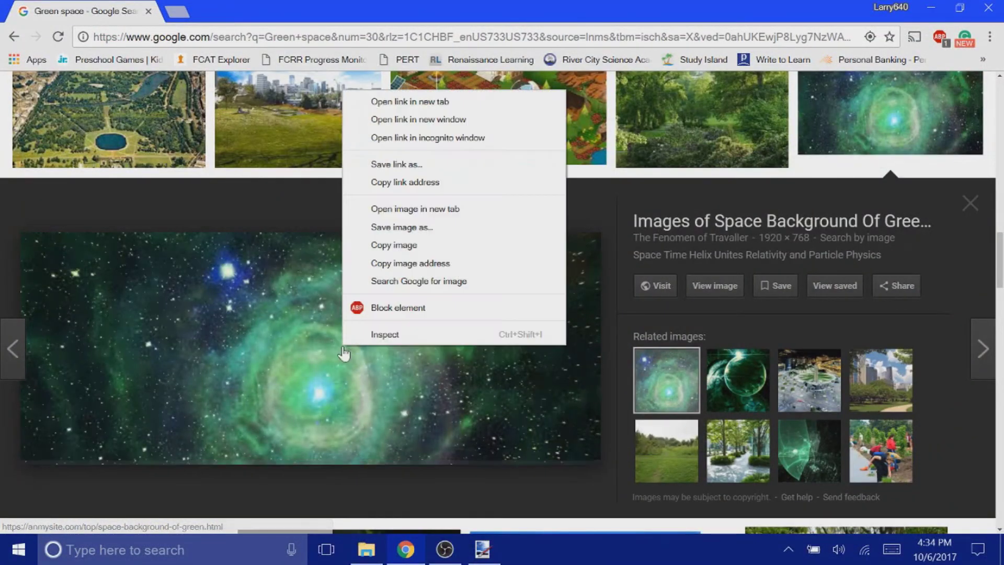
left_click(368, 263)
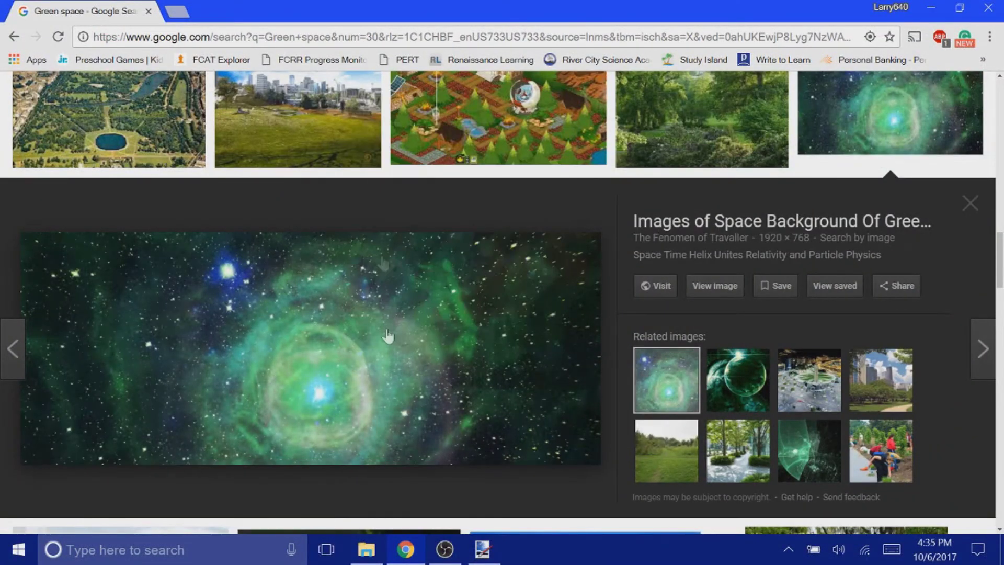
left_click(481, 549)
left_click(987, 8)
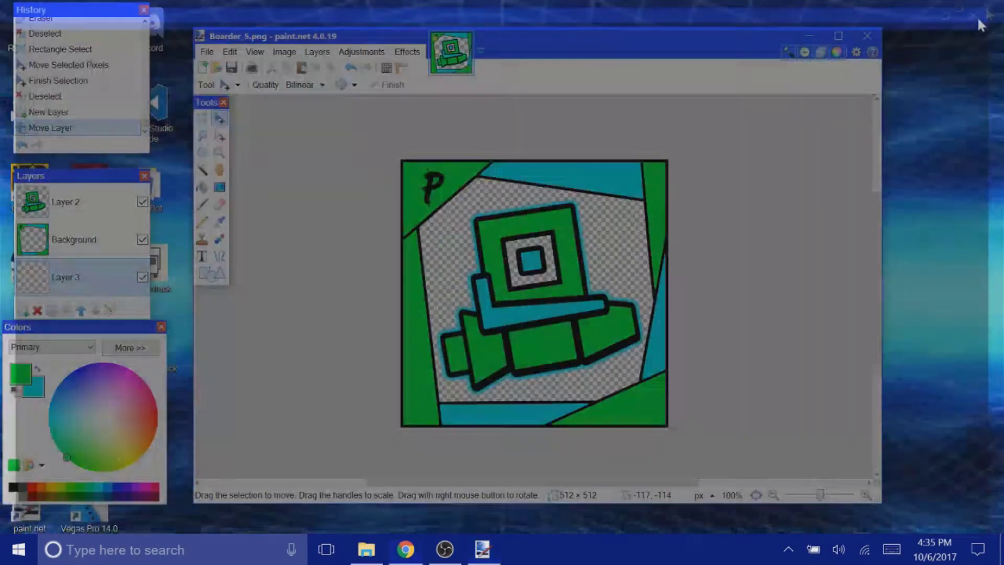
Step: Paste the nebula image onto Layer 3 keeping the canvas size, and resize it to about 1655 × 662 px behind the border
left_click(302, 66)
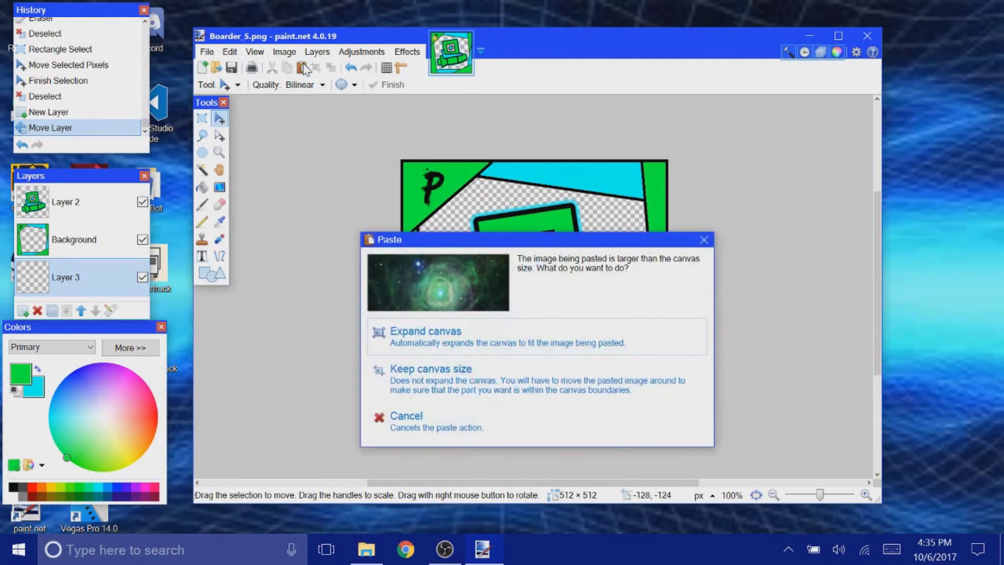
left_click(421, 383)
left_click_drag(540, 332, 596, 302)
left_click_drag(846, 419, 757, 403)
left_click_drag(691, 373, 810, 316)
mouse_move(616, 316)
left_mouse_down()
mouse_move(642, 351)
mouse_move(633, 316)
left_mouse_up()
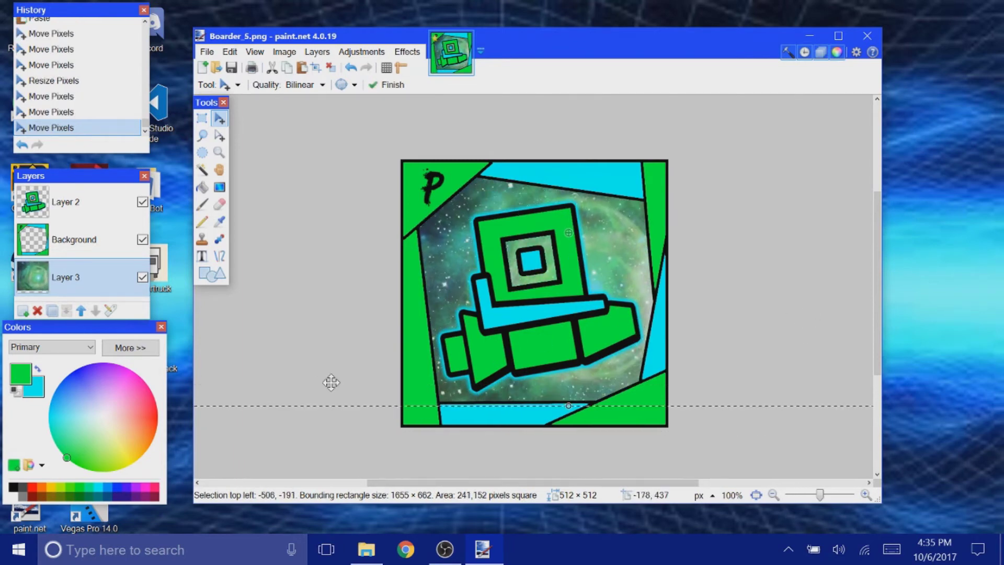
Step: Reposition the nebula image to about -496, -117 so it covers the whole canvas, and deselect
left_click_drag(579, 364, 627, 365)
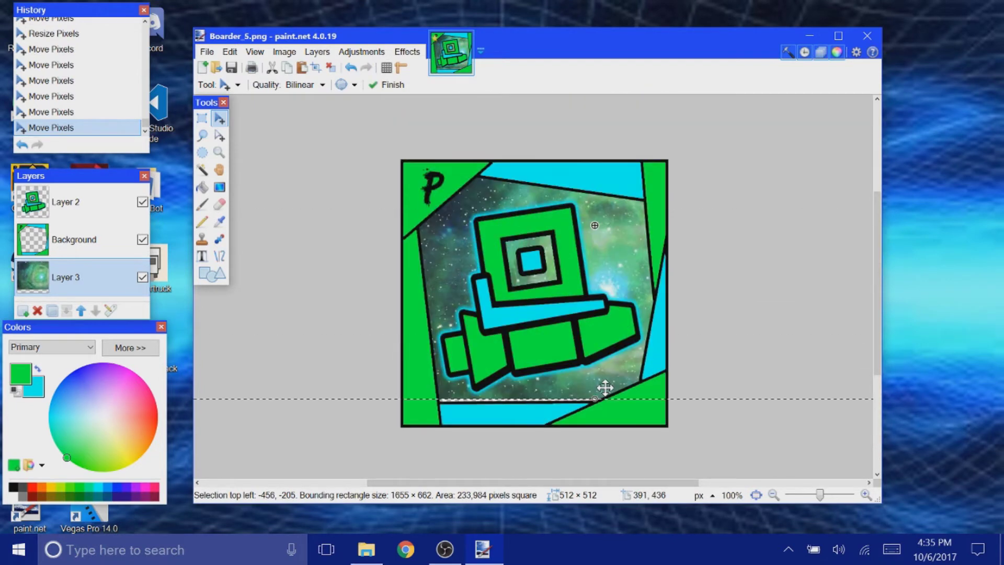
left_click_drag(704, 349, 681, 397)
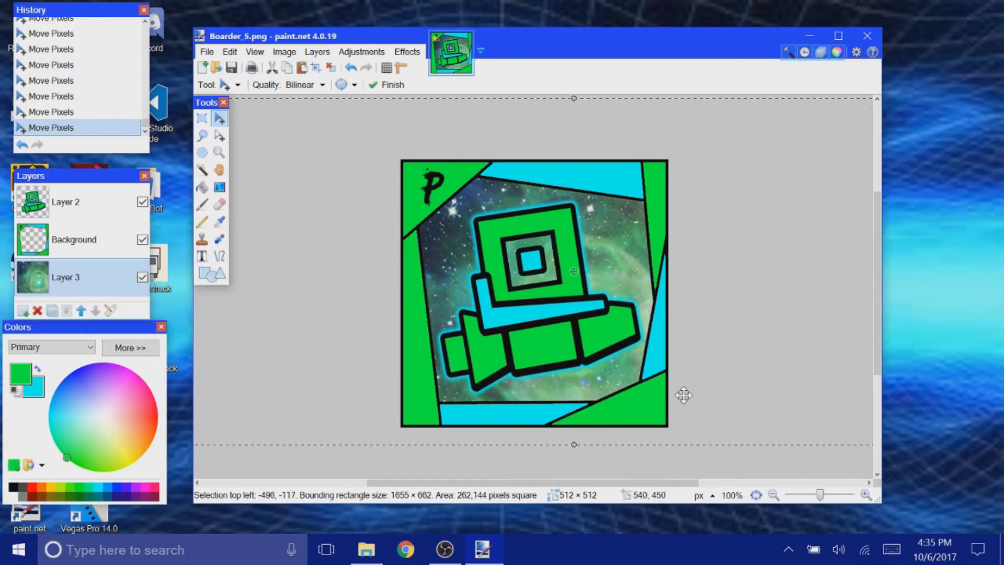
left_click(330, 67)
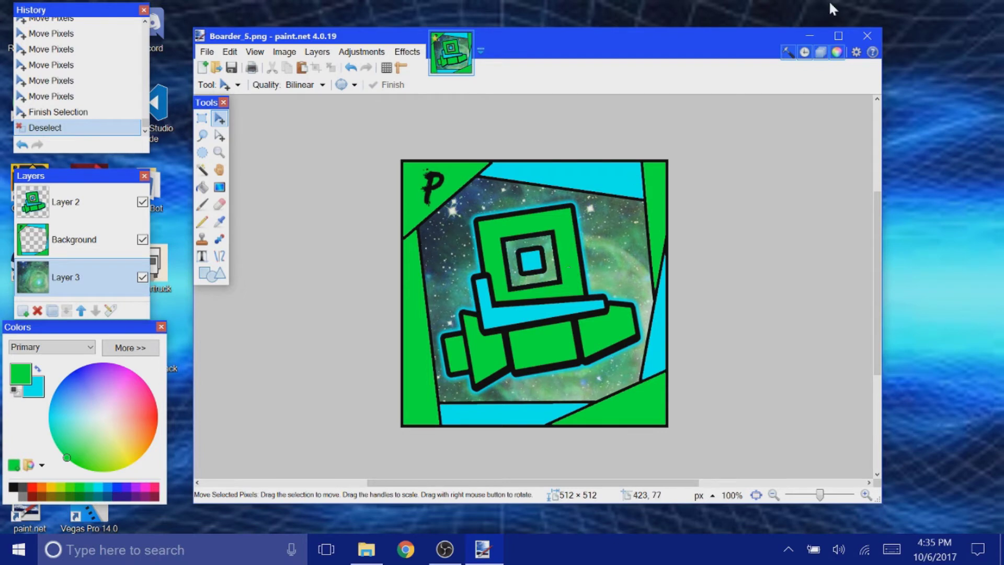
Step: Add a new layer and move it to the top of the layer stack
left_click(22, 312)
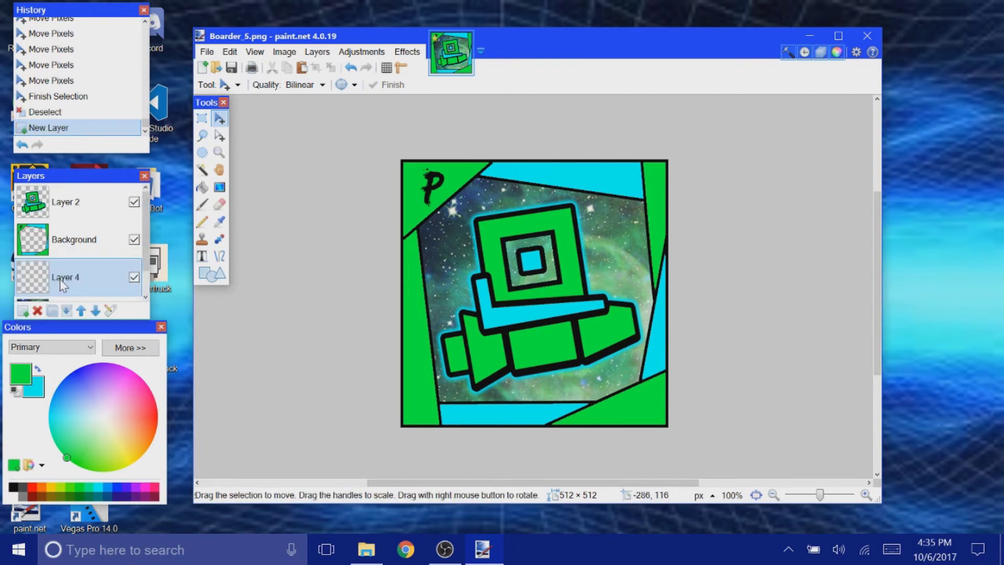
left_click_drag(61, 284, 79, 209)
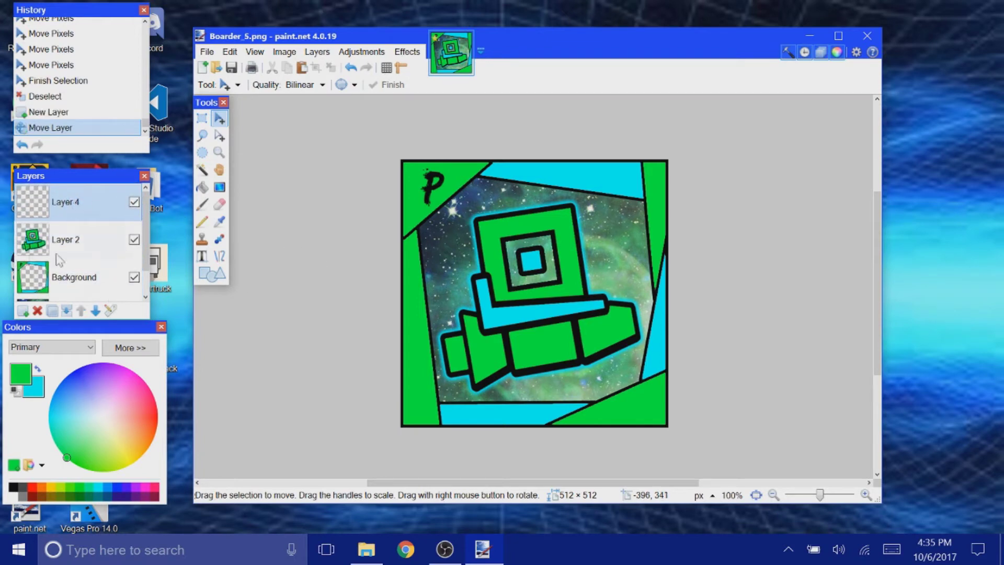
left_click(230, 53)
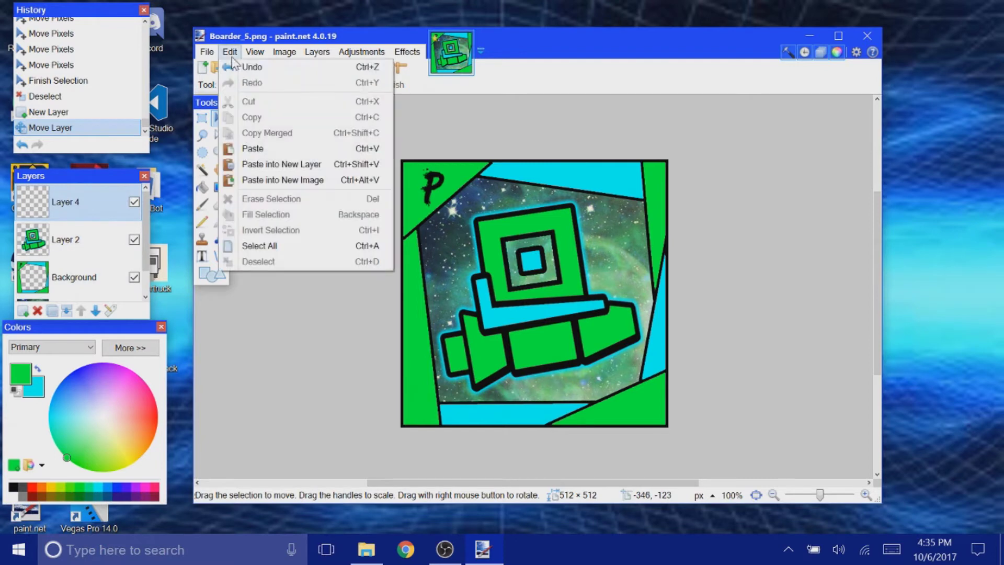
Step: Write the green text "Player" in LeviReBrushed at size 48 on Layer 4, placed just below the ship
left_click(202, 256)
left_click(477, 396)
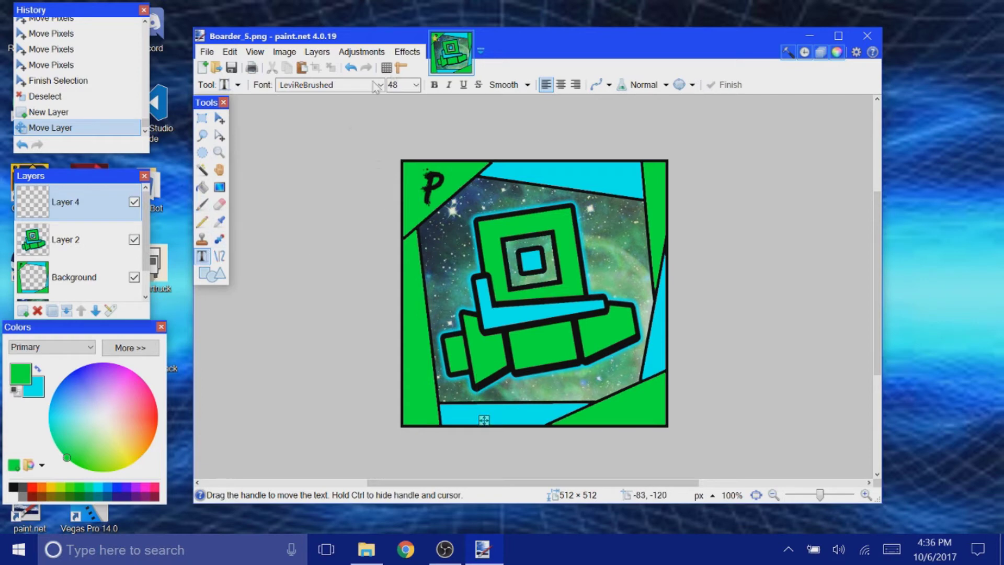
type("Y")
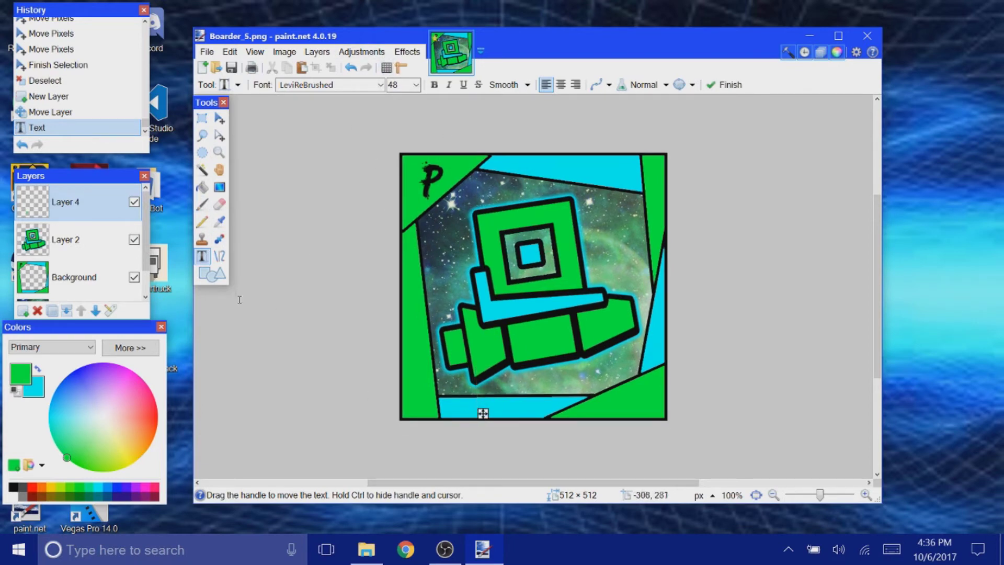
left_click(38, 370)
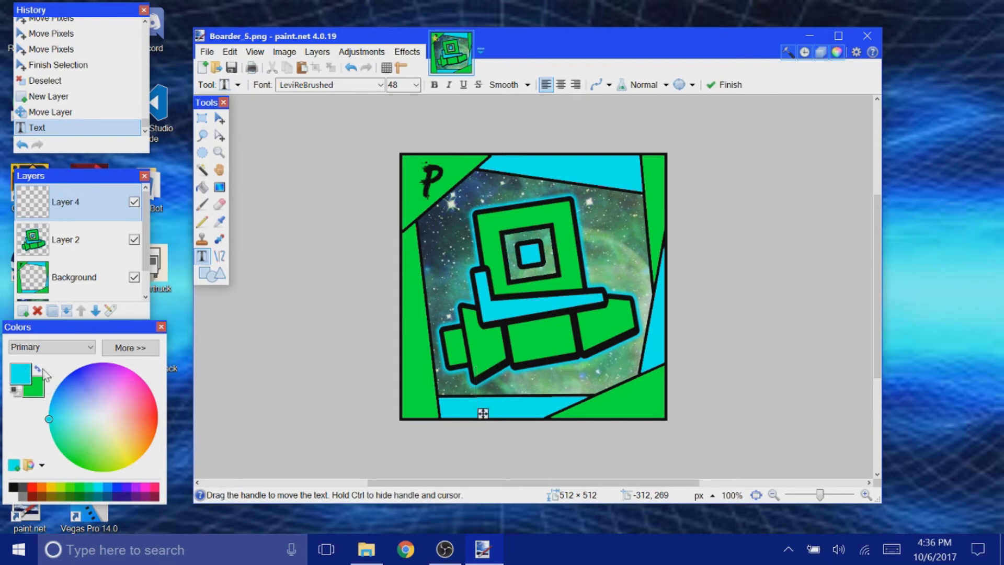
left_click(38, 371)
type("r")
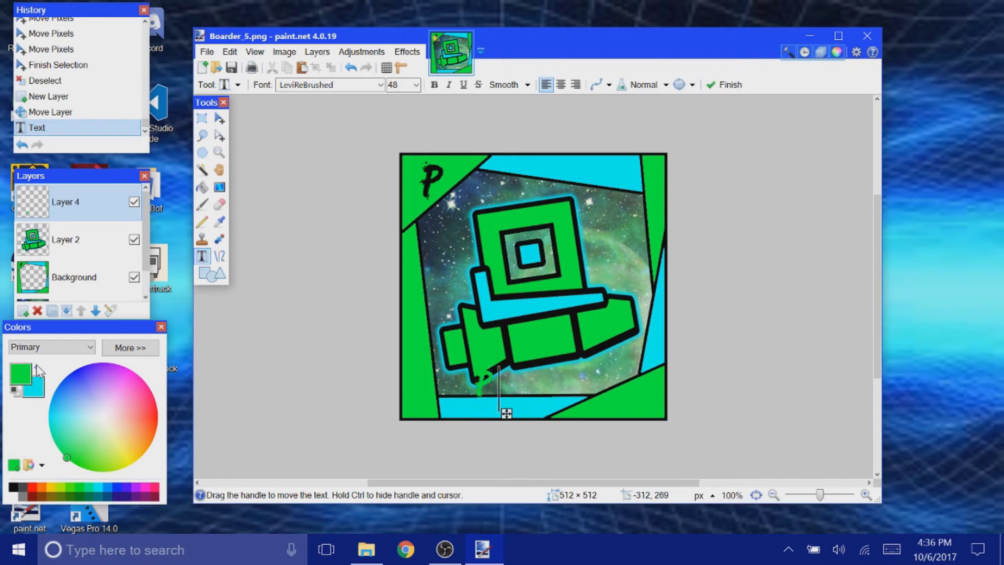
type("a")
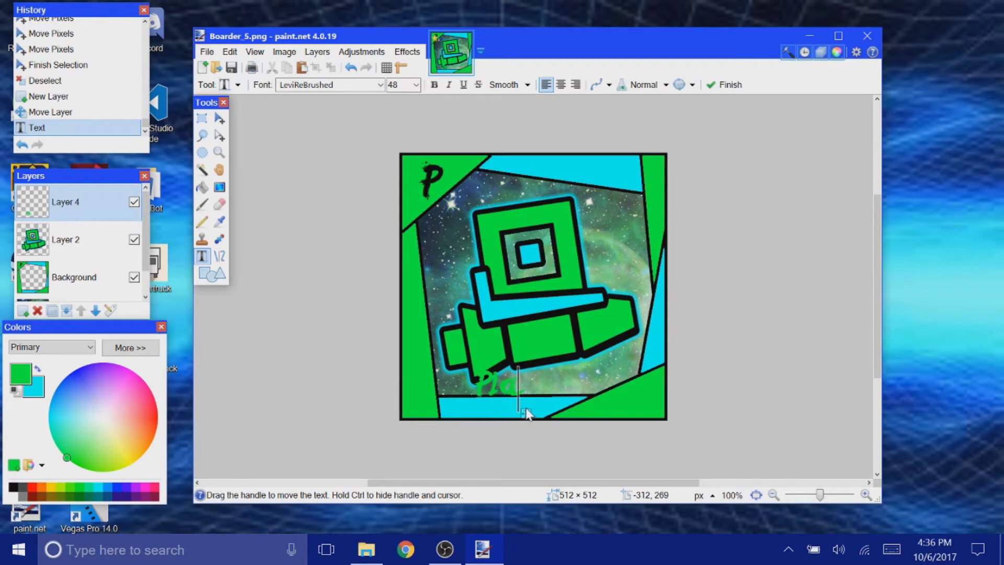
type("yer")
left_click_drag(569, 415, 591, 411)
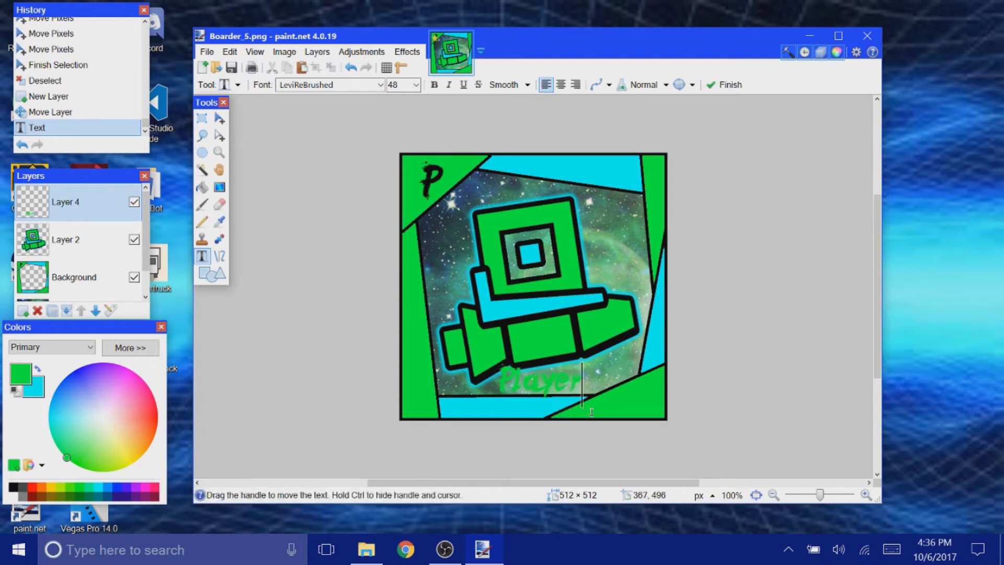
Step: Select the "Player" text, enlarge it and rotate it to about 10° along the ship's lower edge
left_click(203, 118)
left_click_drag(480, 349, 632, 401)
left_click(219, 119)
left_click_drag(591, 345, 601, 358)
left_click_drag(476, 402, 468, 411)
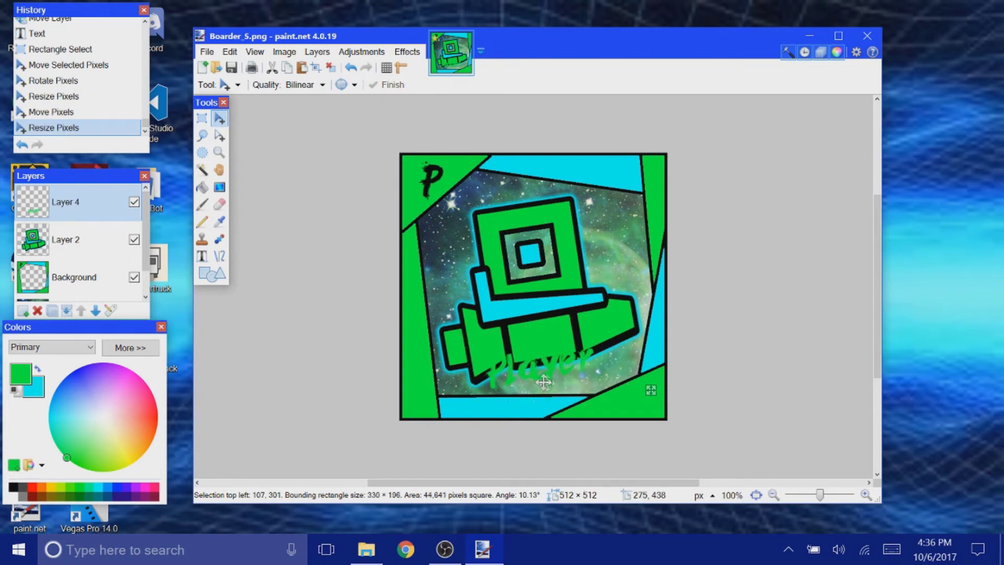
Step: Resize the "Player" selection to about 354 × 176 px, rotate it to about -3.5° and move it to about 126, 322
left_click_drag(545, 379, 548, 380)
left_click_drag(620, 313, 674, 384)
left_click_drag(618, 355, 622, 359)
left_click_drag(672, 383, 660, 425)
left_click(602, 375)
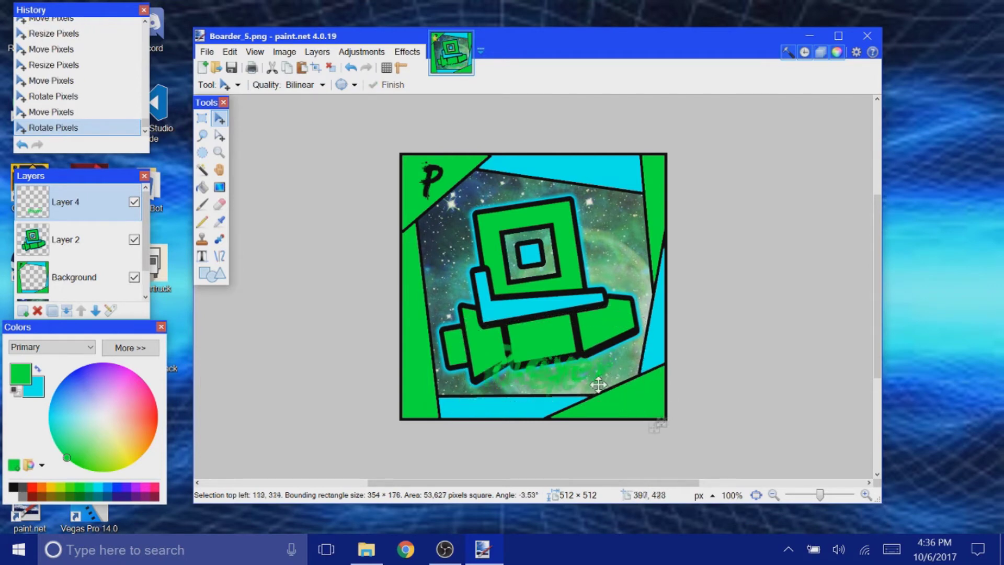
left_click_drag(602, 381, 610, 381)
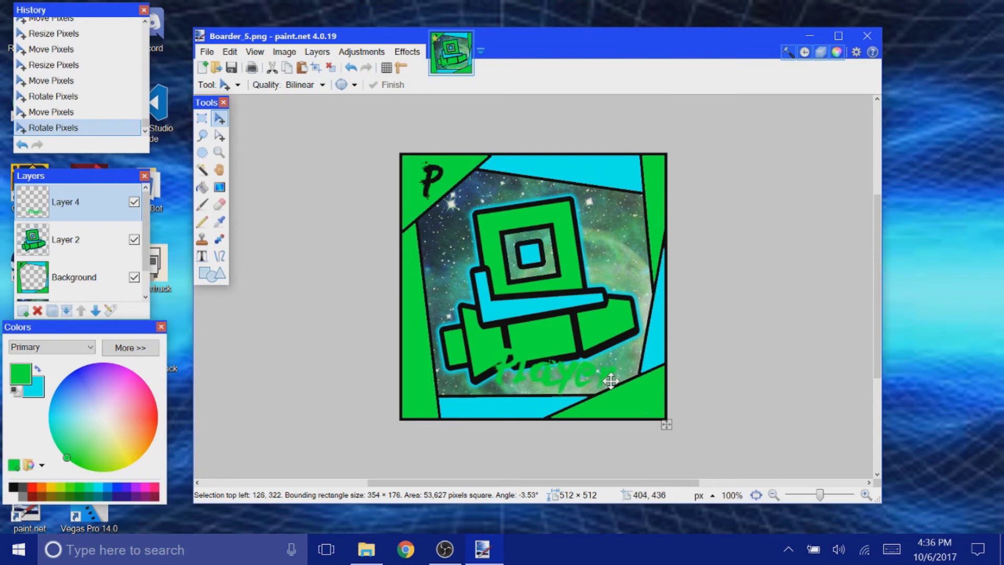
Step: Repeat the Drop Shadow effect on the "Player" text and deselect it
left_click(406, 52)
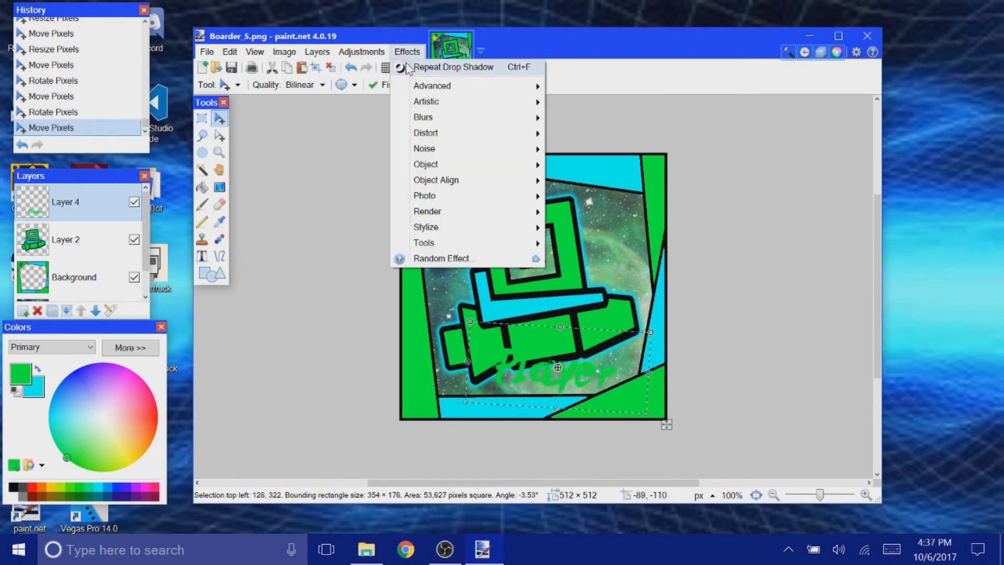
left_click(408, 68)
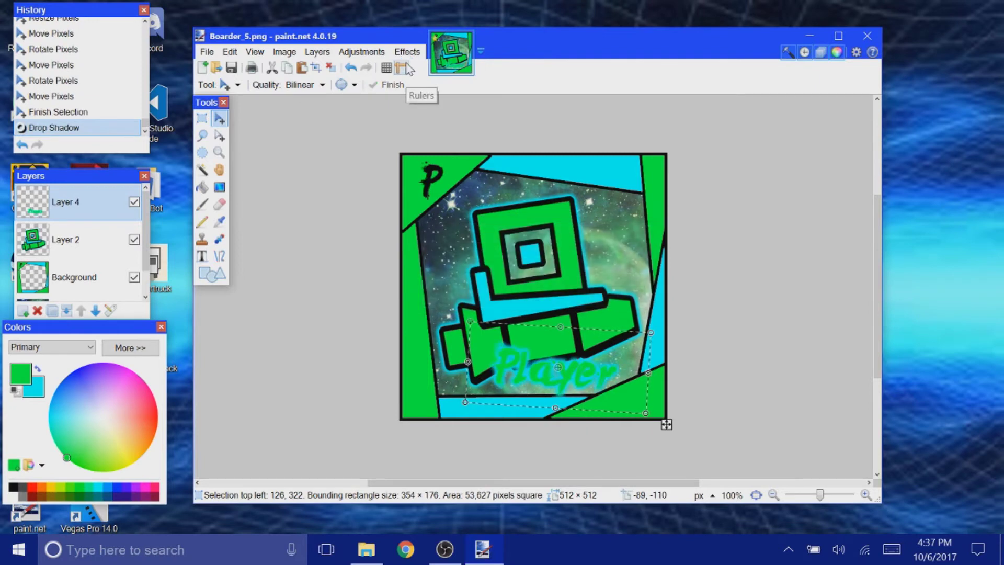
key("ctrl+d")
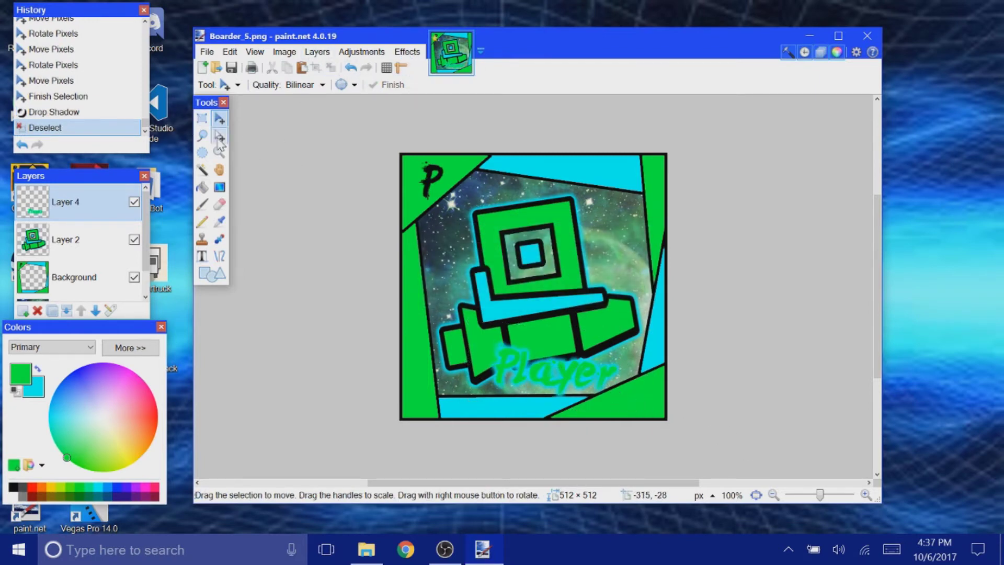
Step: Select the glowing "Player" text, shift it slightly up and left beneath the ship, and deselect
left_click(202, 119)
left_click_drag(486, 332, 637, 412)
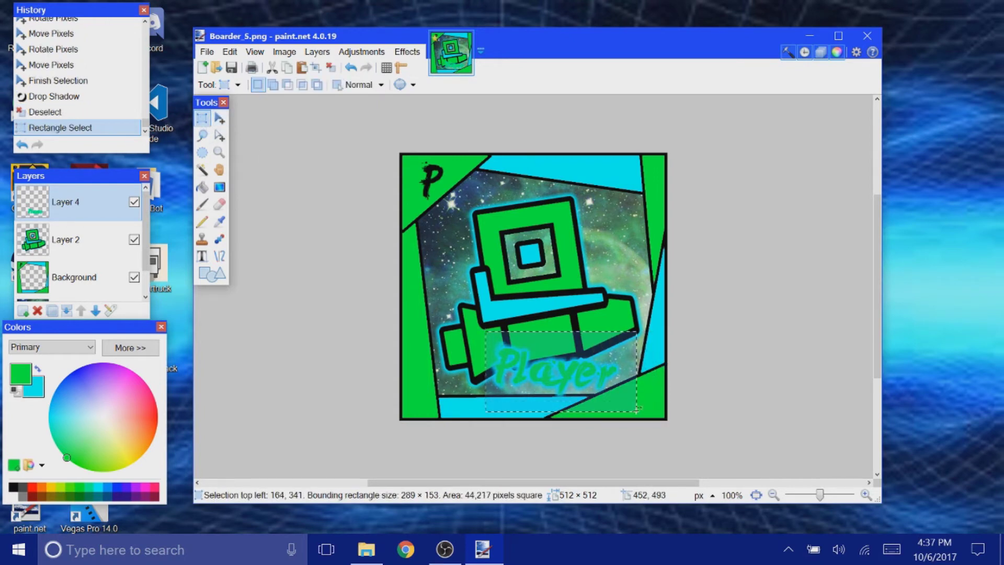
left_click(219, 119)
left_click_drag(657, 416, 606, 385)
left_click(330, 67)
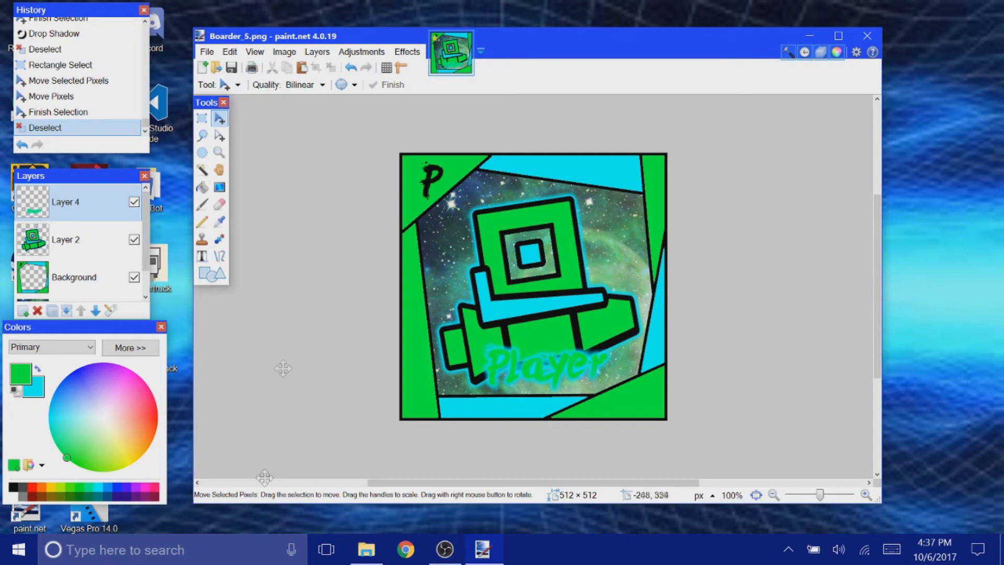
Step: Add a new empty layer above the "Player" text layer
left_click(23, 312)
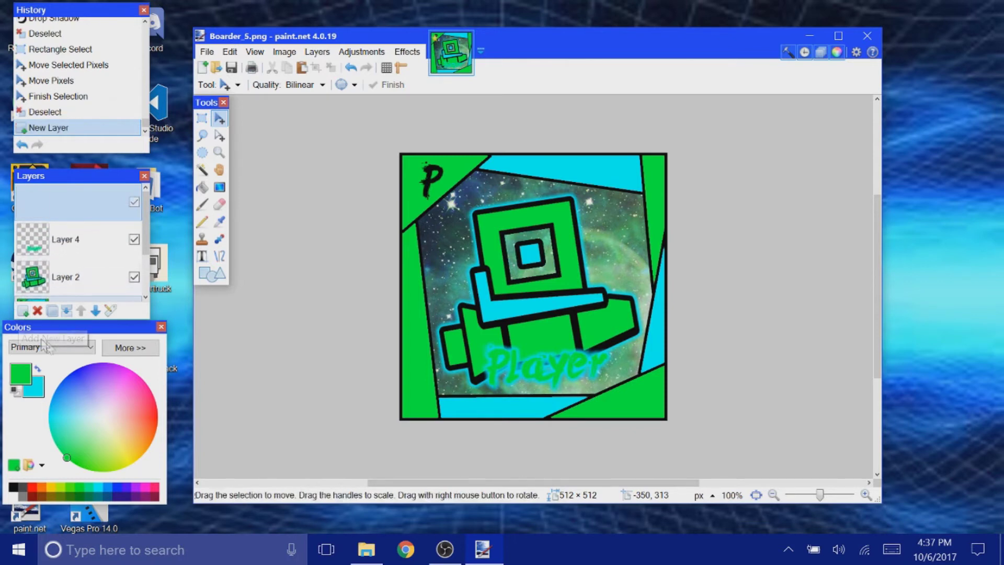
left_click(37, 311)
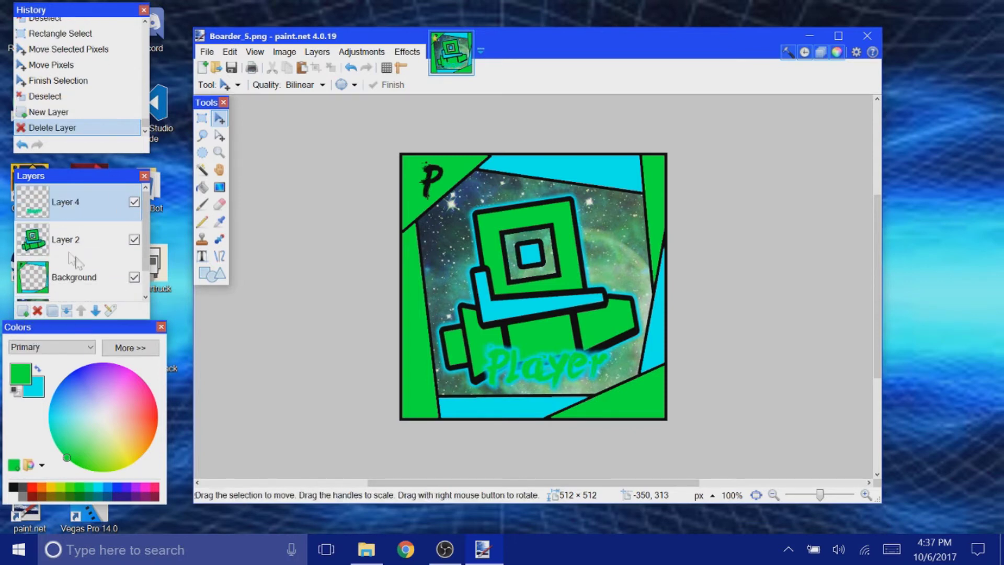
left_click(22, 311)
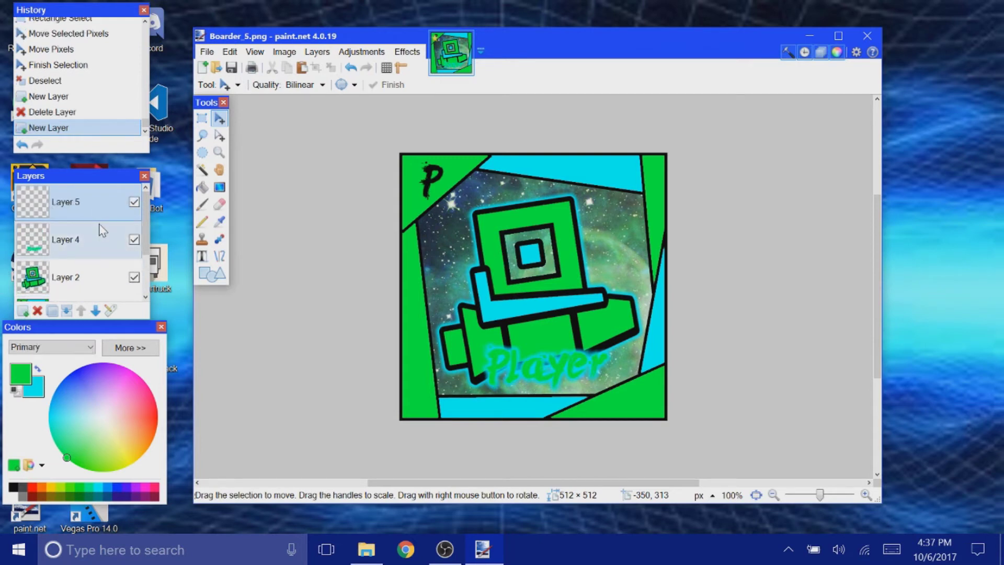
scroll(83, 253, "down", 1)
scroll(83, 253, "up", 1)
scroll(86, 261, "down", 1)
scroll(91, 278, "up", 1)
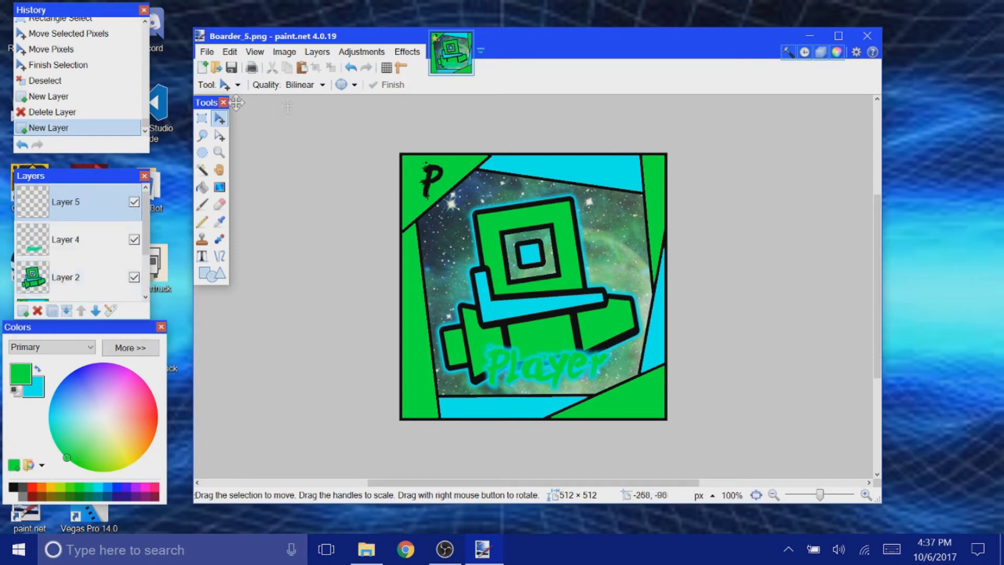
Step: Switch to File Explorer and open the Deco folder inside GD 2.1 Iconkit > Icon Kit 2.1 by Dak2014
left_click(205, 52)
left_click(366, 549)
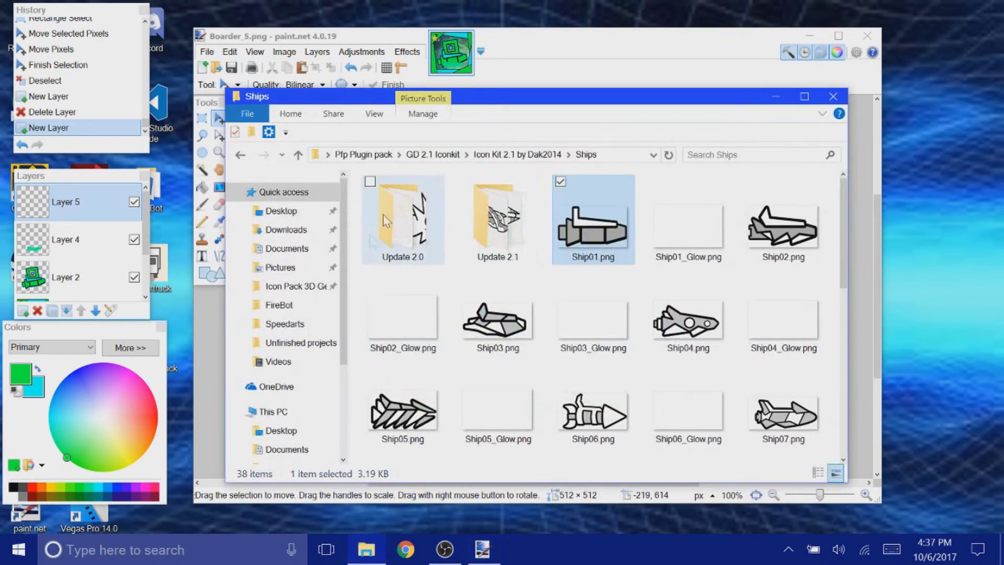
left_click(446, 155)
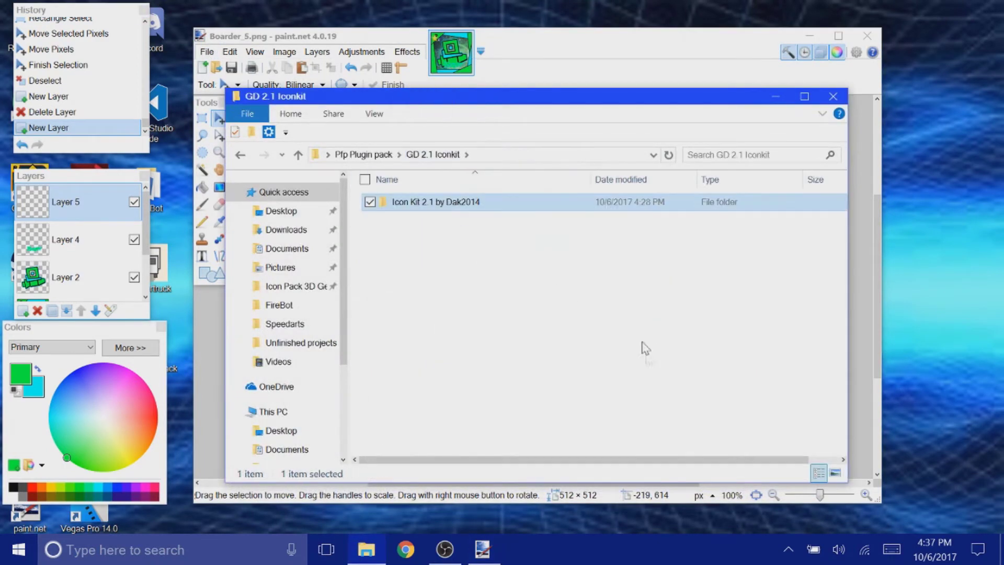
left_click(366, 154)
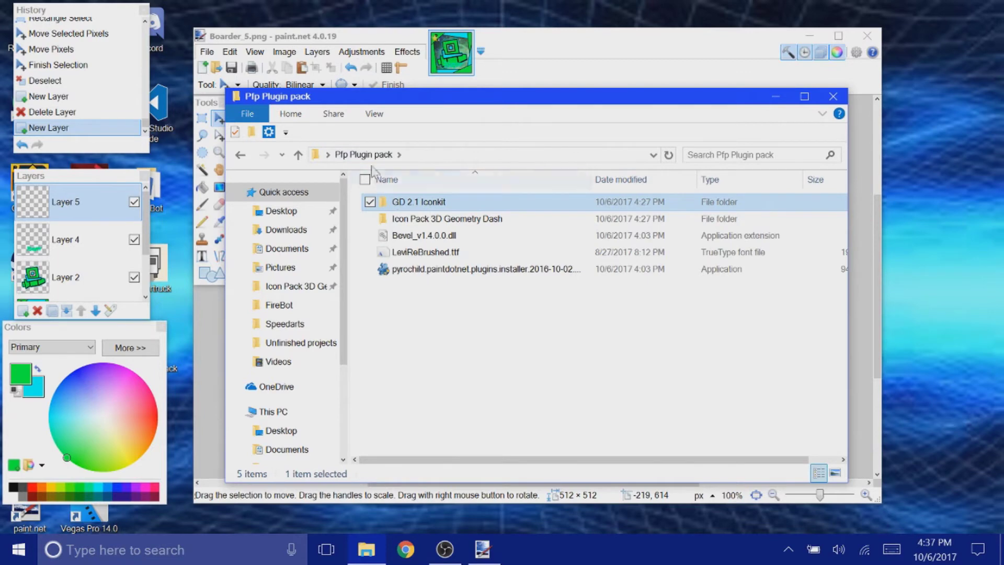
left_click(423, 220)
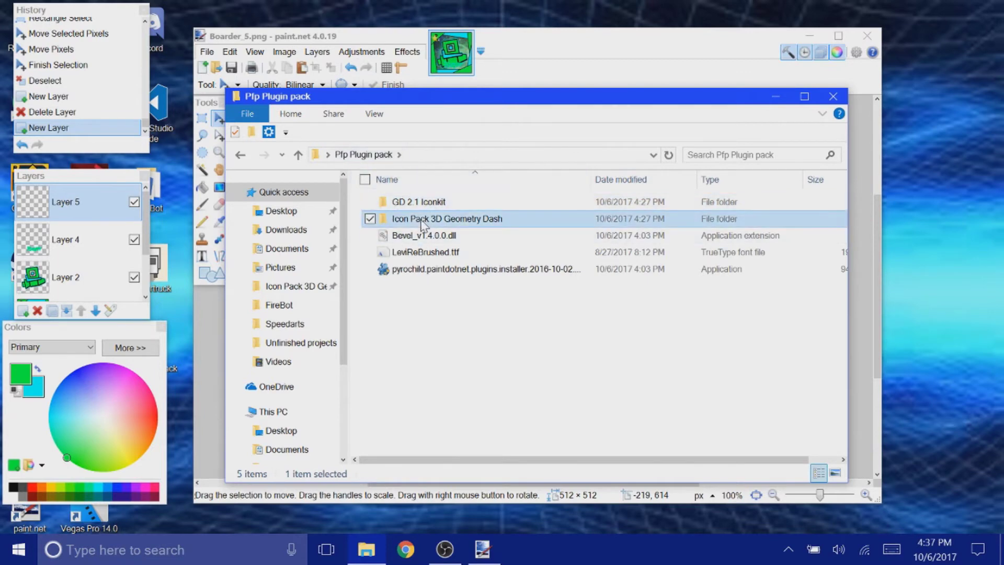
left_click(363, 155)
double_click(407, 204)
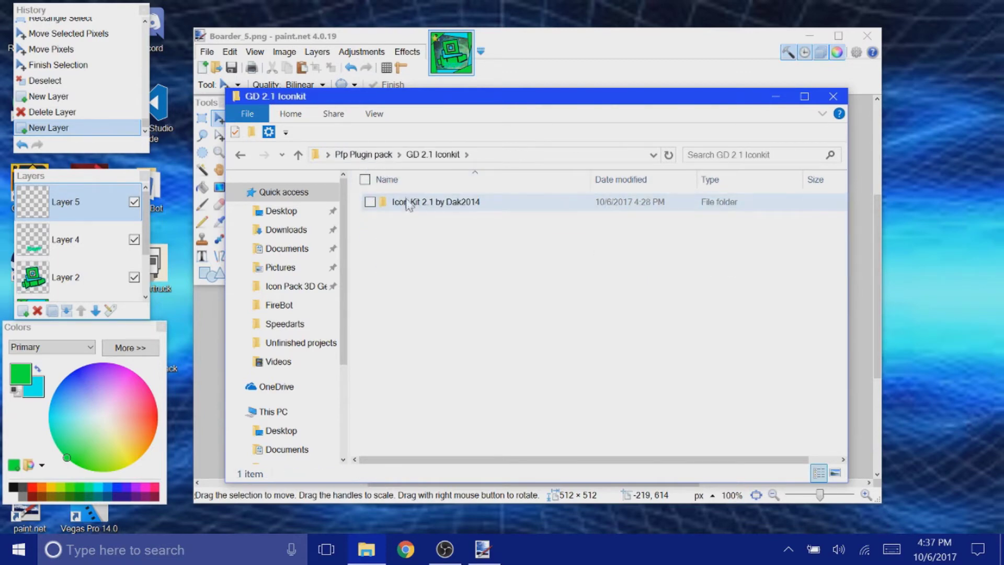
double_click(408, 203)
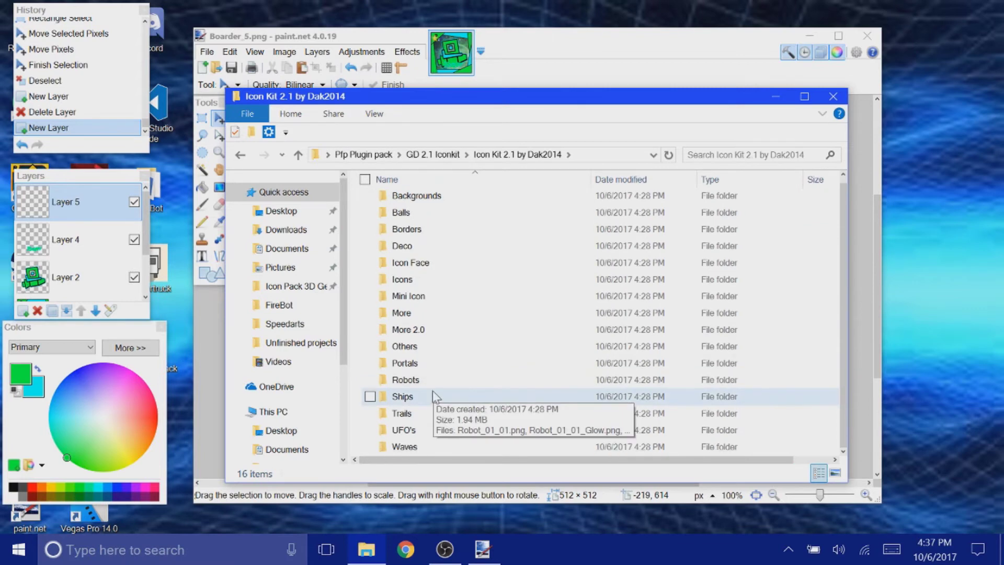
scroll(437, 382, "up", 1)
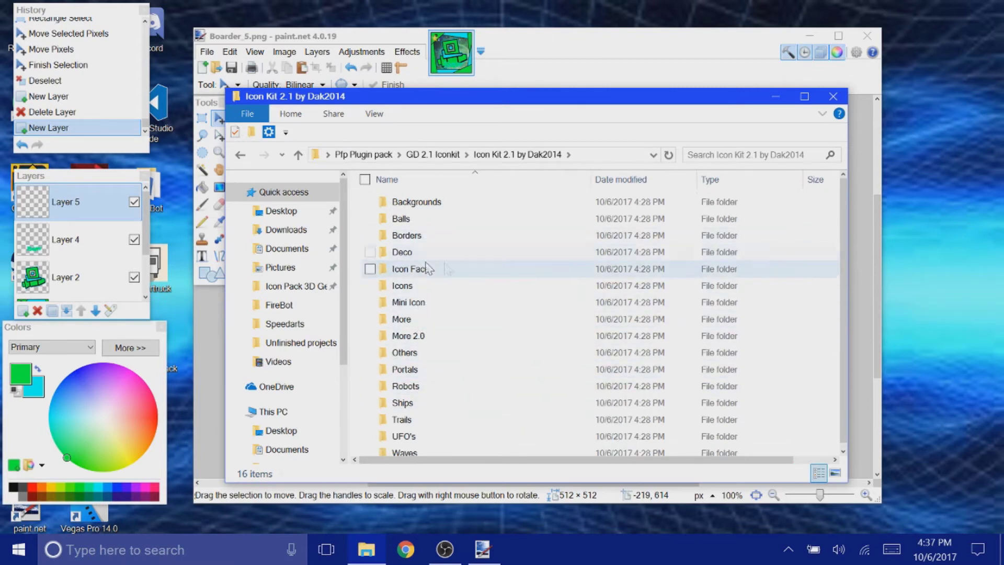
double_click(403, 253)
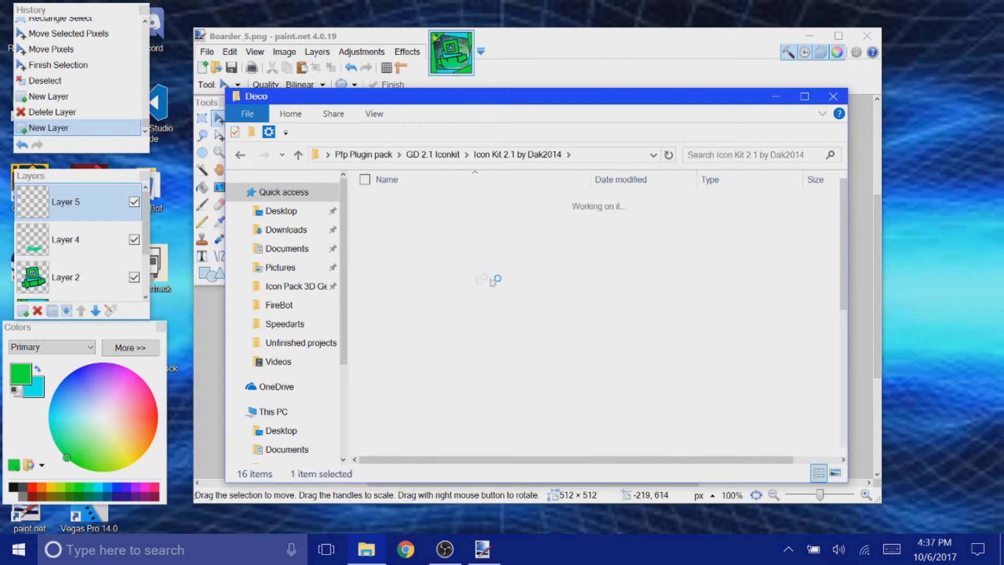
Step: Look through the decoration images in the Deco folder, including the flares, lightning, magic circle, space and star files
scroll(517, 298, "down", 5)
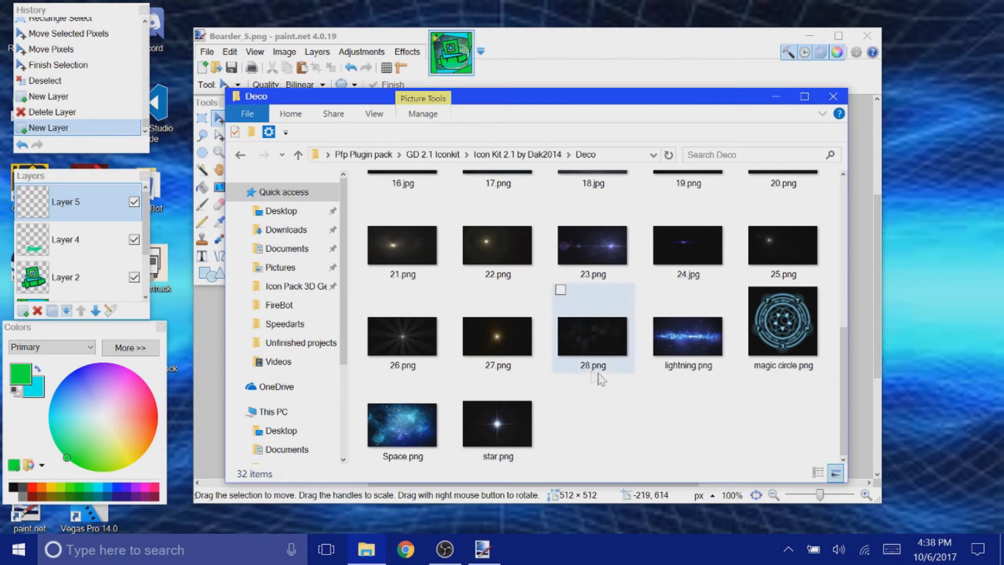
left_click_drag(596, 388, 614, 406)
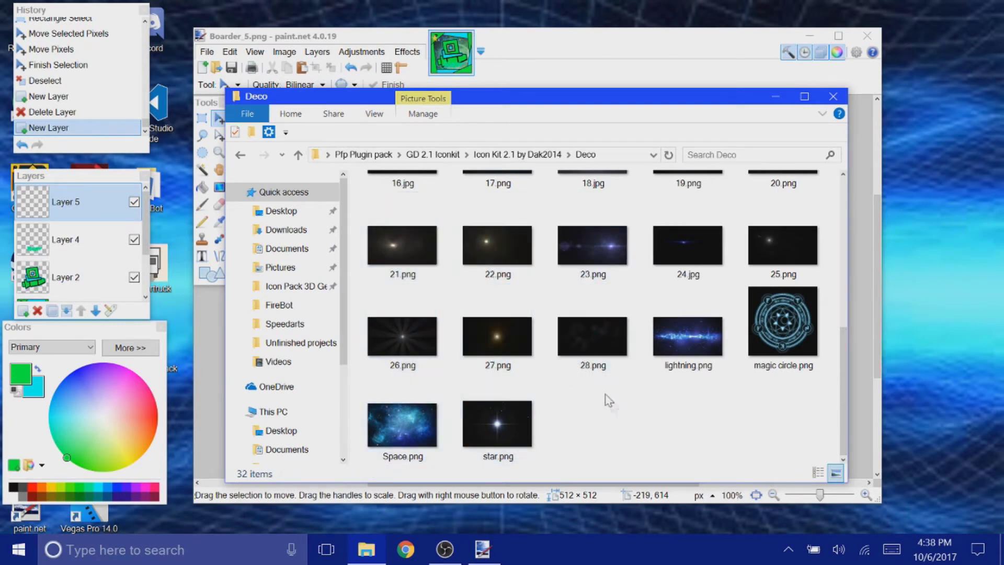
left_click_drag(641, 339, 644, 431)
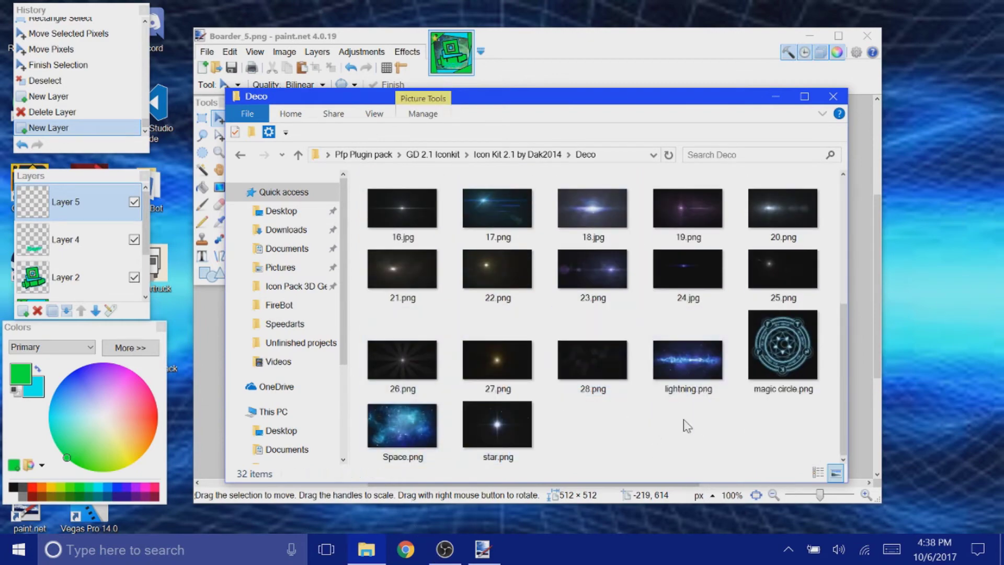
left_click_drag(682, 390, 699, 455)
left_click_drag(798, 441, 800, 385)
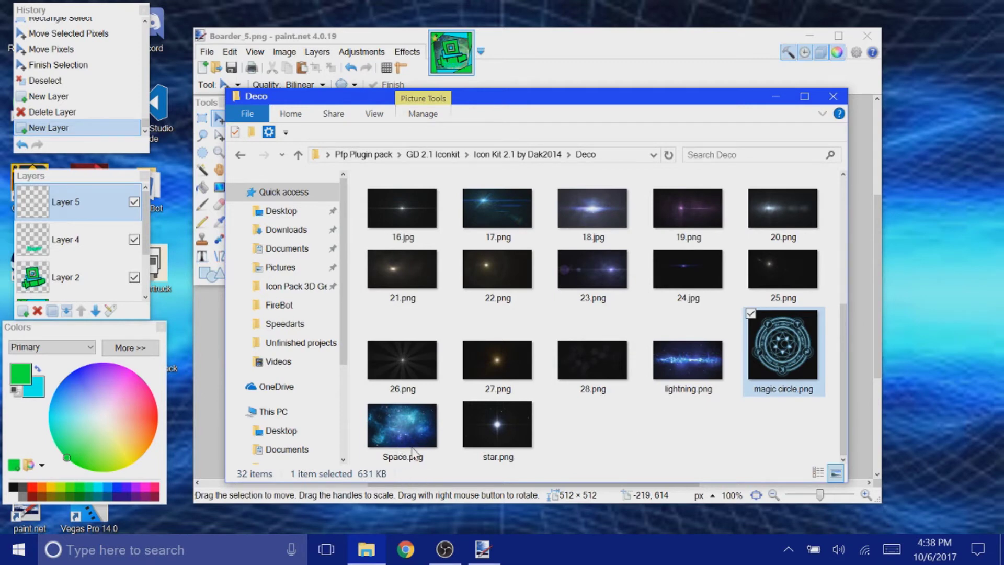
left_click_drag(354, 462, 450, 444)
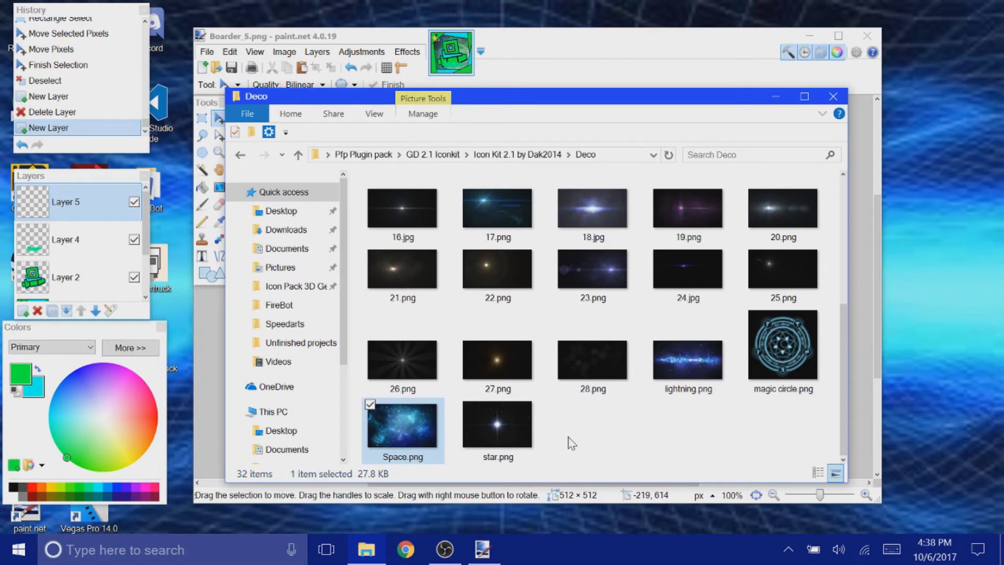
left_click_drag(556, 426, 519, 430)
Step: Copy star.png from the Deco folder and return to paint.net
right_click(520, 433)
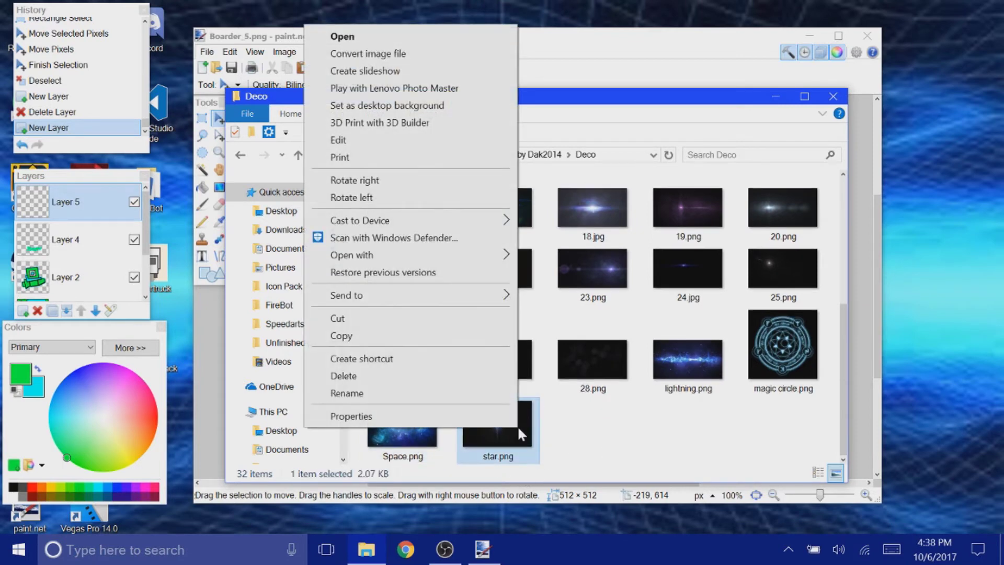
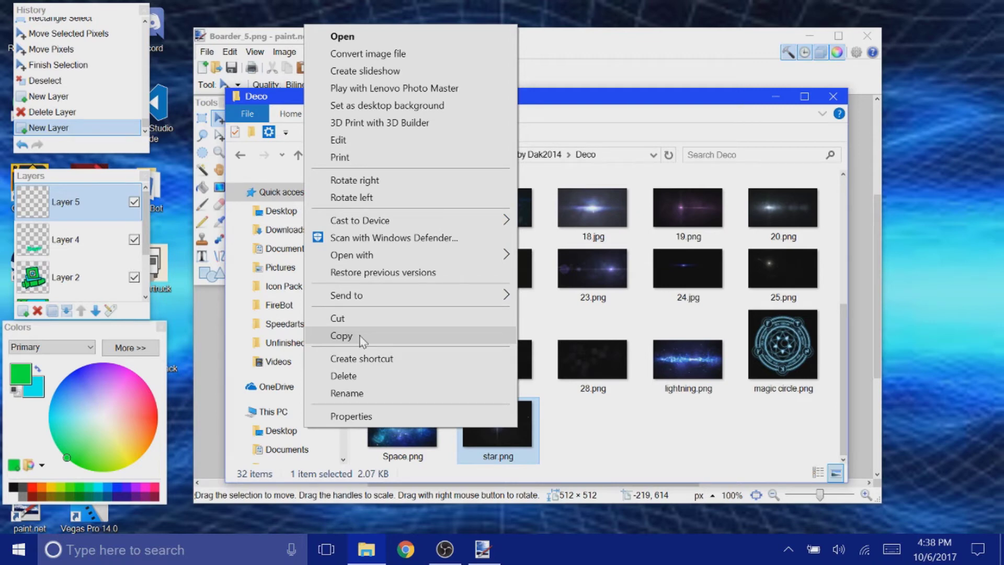
left_click(362, 339)
left_click(363, 336)
left_click(766, 83)
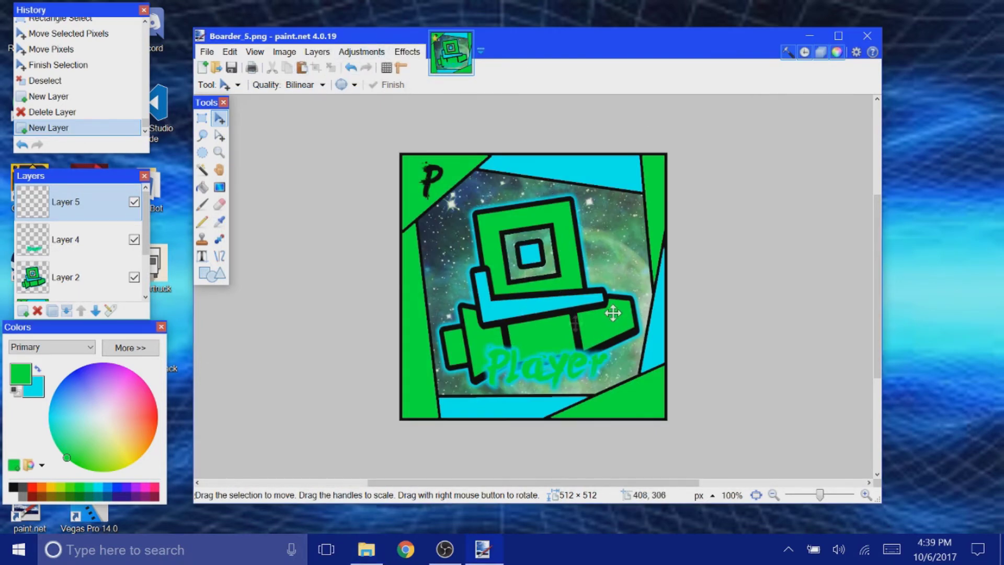
Step: Draw a small rectangle on the front of the ship on Layer 2, recolour it black and enlarge it to about 42 × 32 pixels
left_click(219, 272)
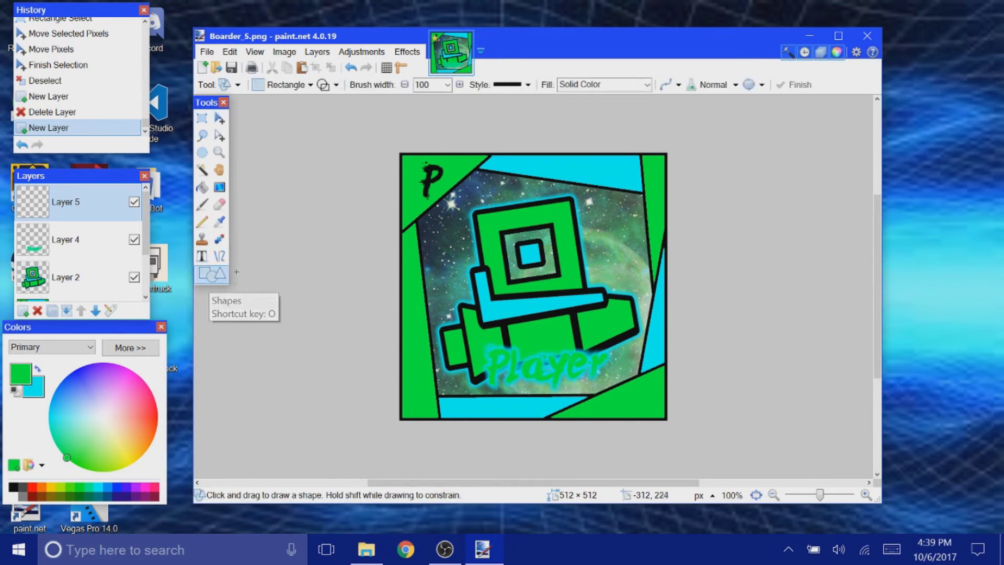
left_click(85, 291)
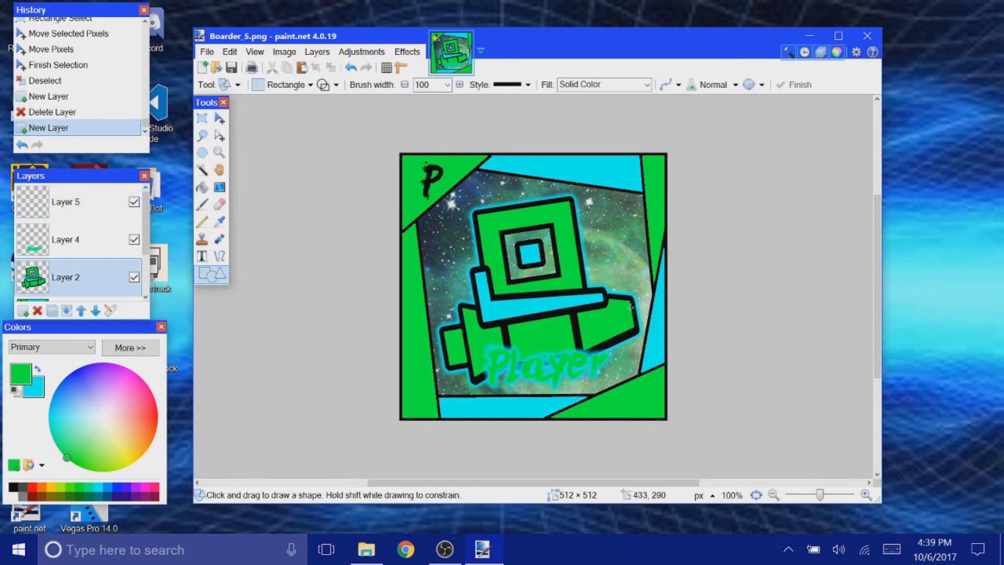
left_click_drag(597, 314, 608, 325)
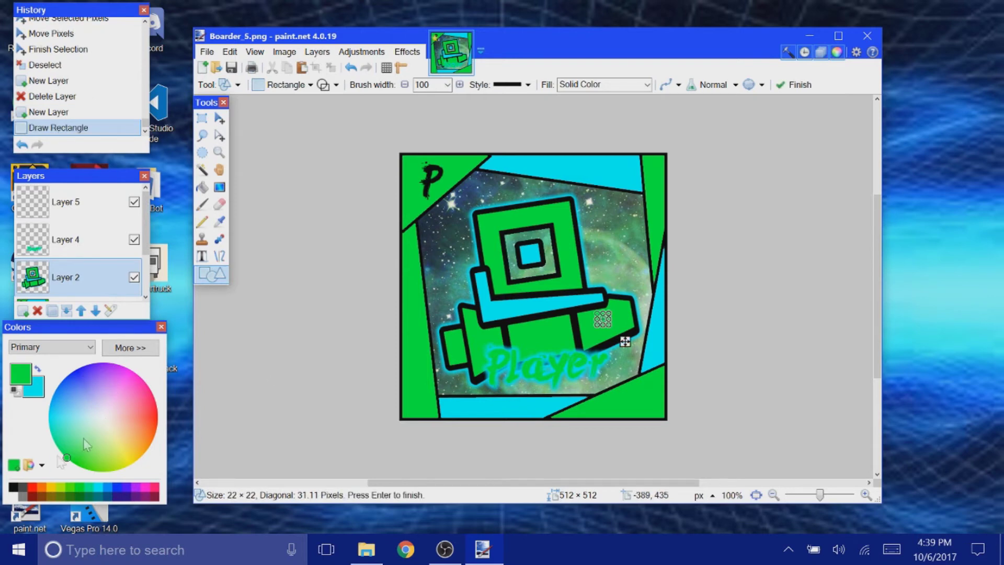
left_click(13, 487)
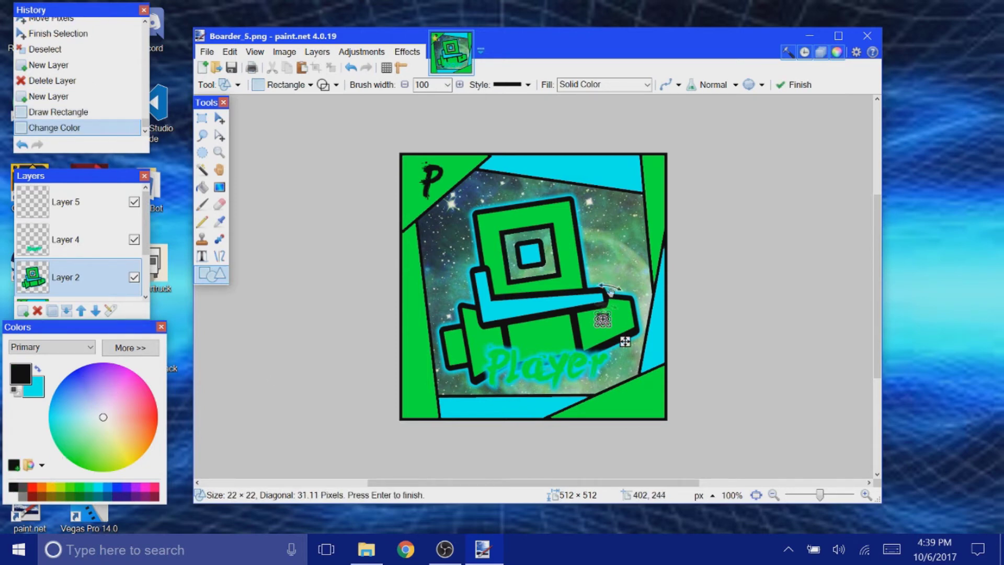
mouse_move(612, 327)
left_mouse_down()
mouse_move(621, 338)
mouse_move(616, 324)
left_mouse_up()
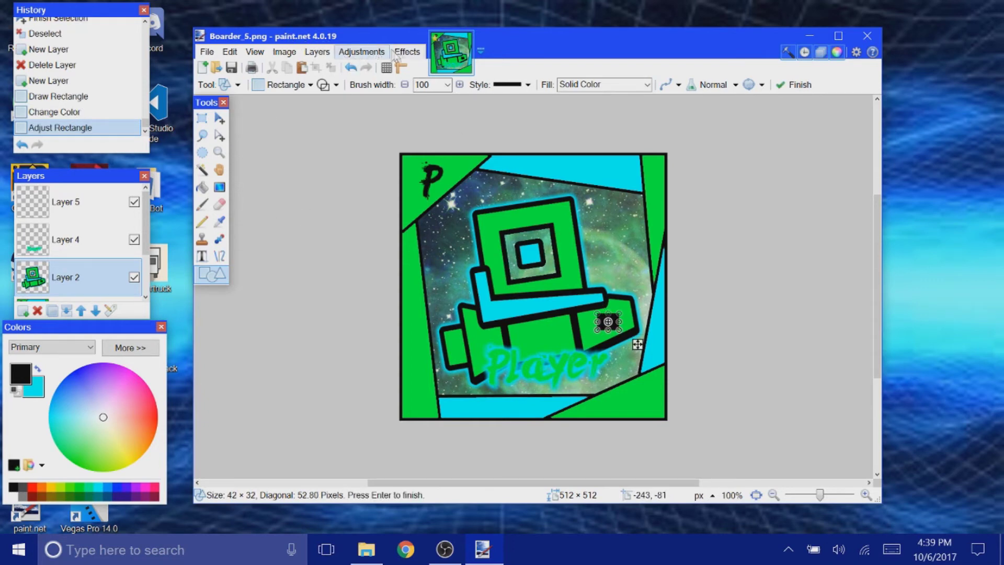
Step: Try the Percent 05 fill pattern on the small rectangle, look through the other patterns and return to Solid Color
left_click(648, 84)
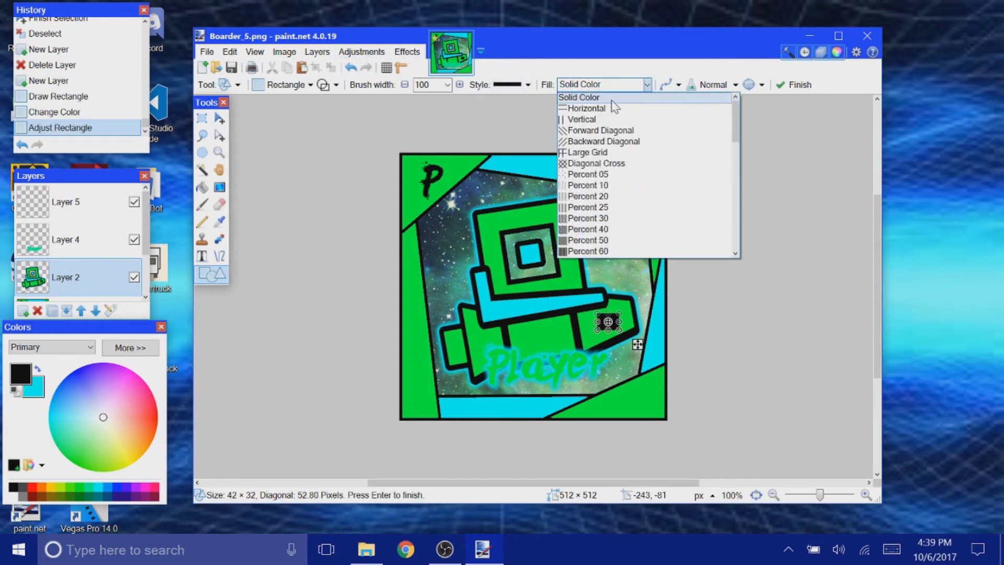
scroll(612, 186, "down", 2)
scroll(612, 186, "up", 2)
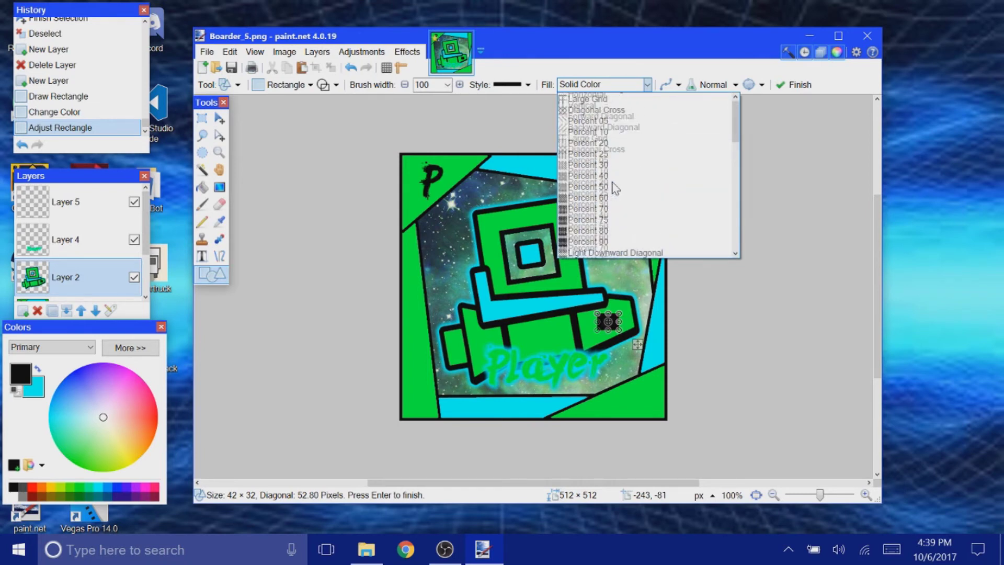
left_click(602, 175)
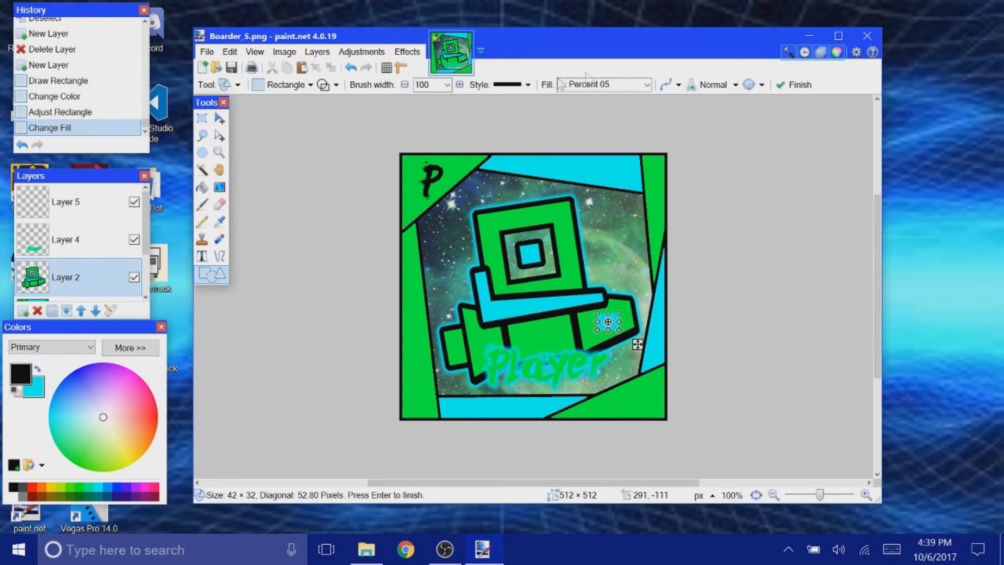
left_click(646, 85)
scroll(592, 197, "down", 8)
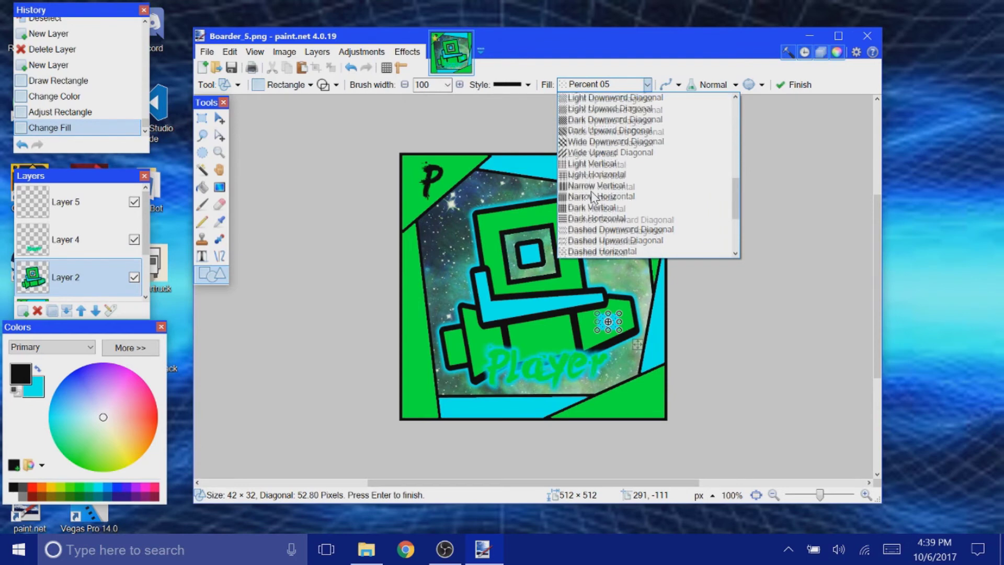
scroll(592, 197, "up", 10)
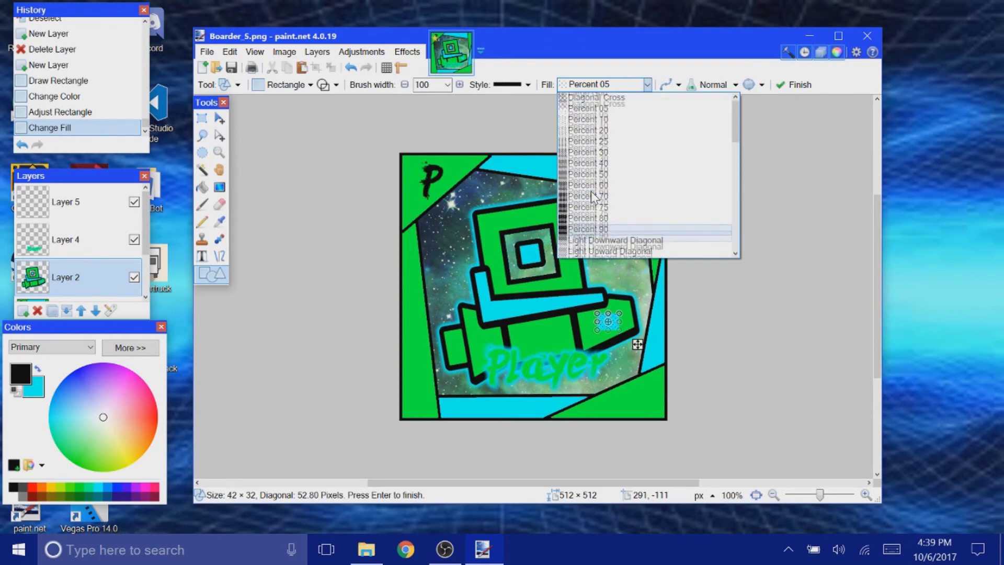
left_click(589, 98)
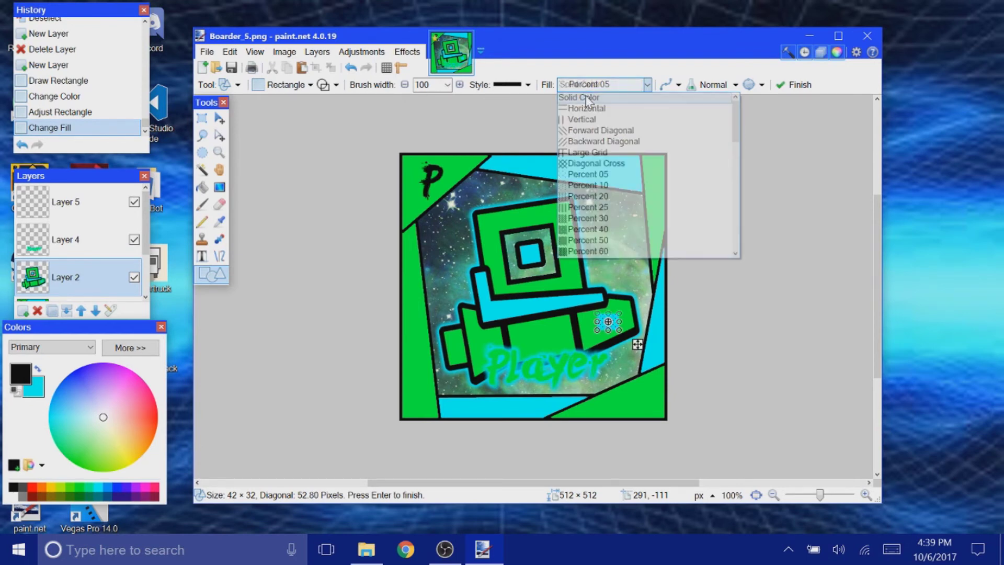
left_click(37, 394)
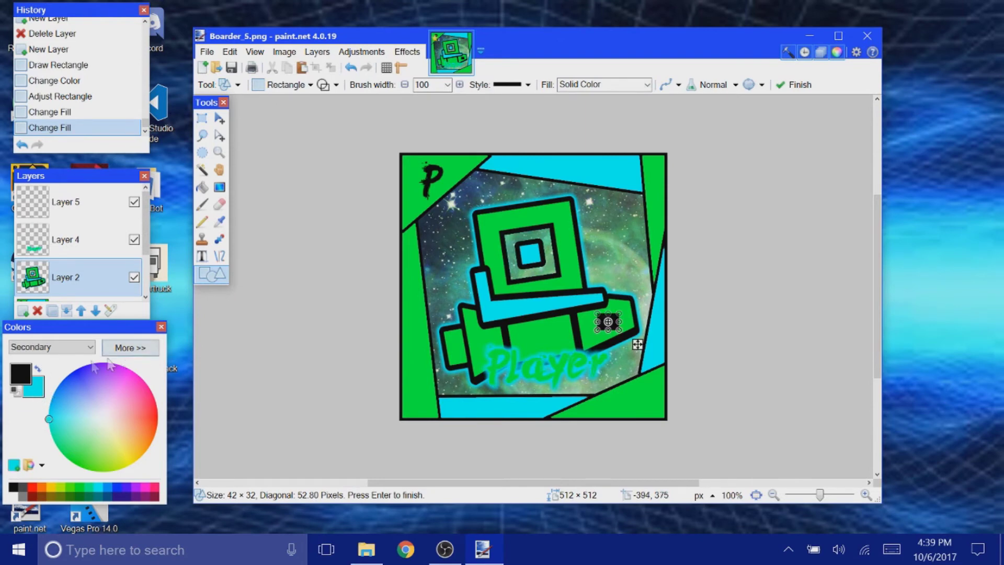
left_click(21, 374)
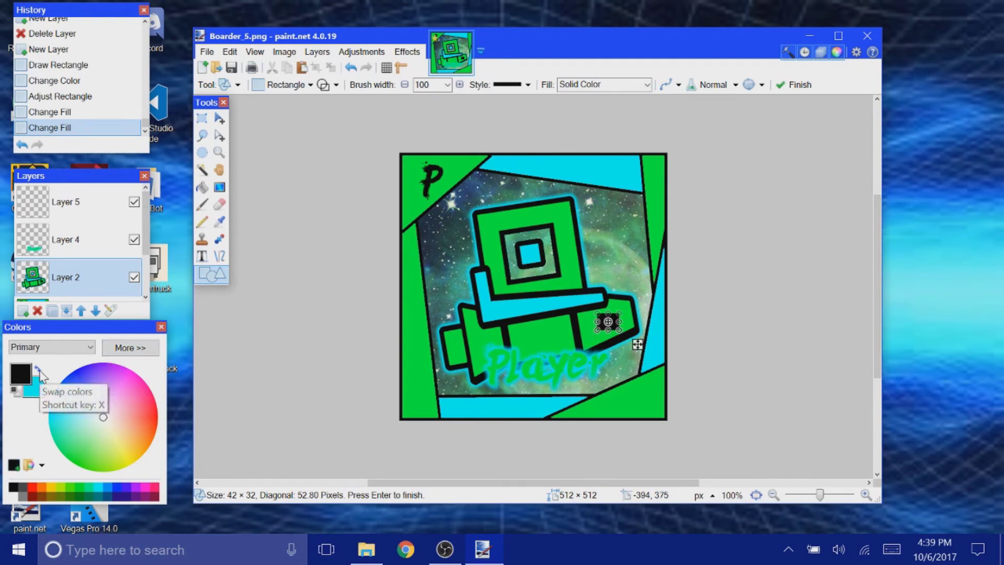
scroll(553, 391, "up", 3)
scroll(553, 391, "down", 2)
scroll(553, 391, "down", 1)
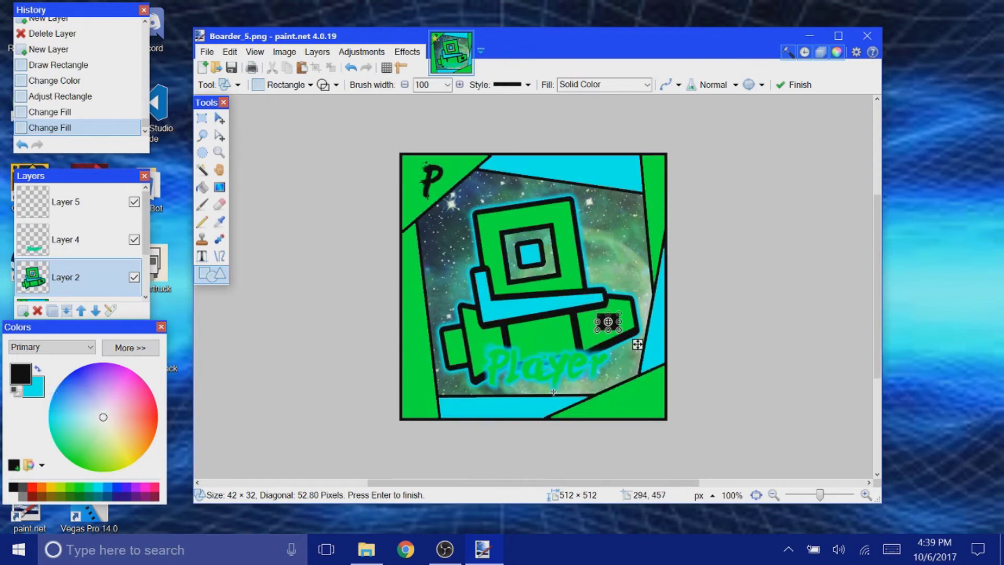
Step: Undo the small rectangle's fill, size and colour changes
left_click(351, 68)
left_click(351, 68)
left_click(350, 68)
left_click(350, 67)
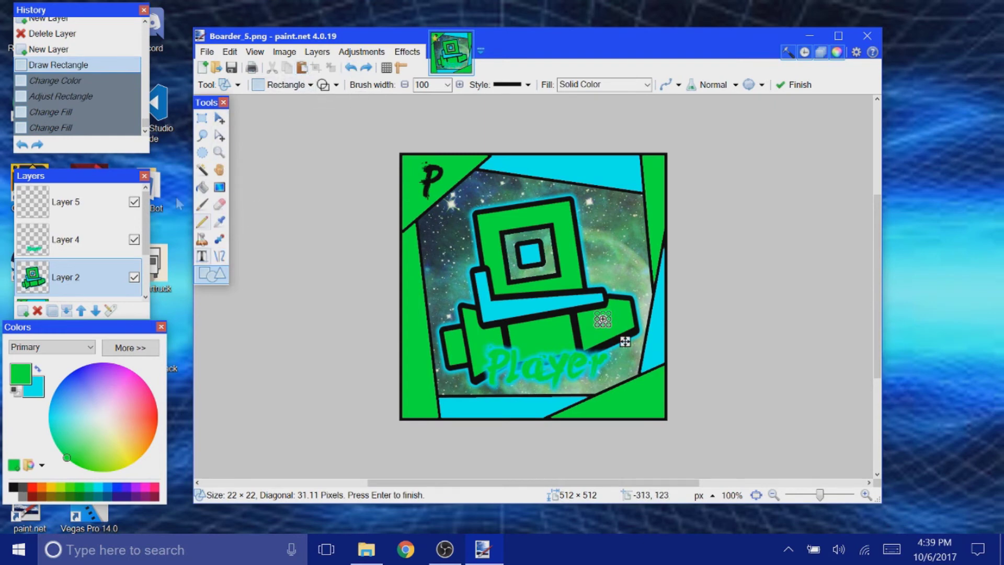
left_click(23, 310)
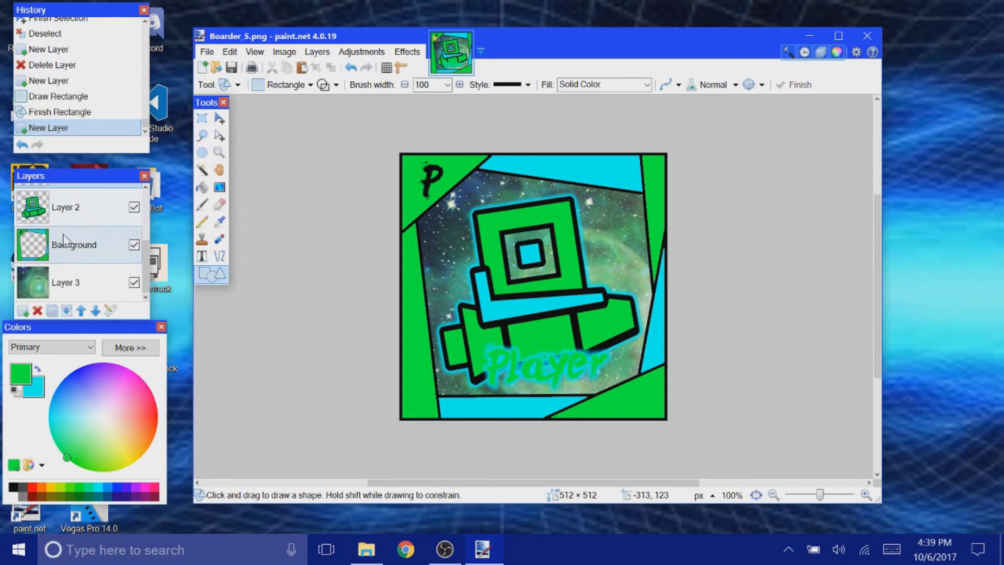
scroll(72, 258, "down", 3)
scroll(72, 258, "up", 3)
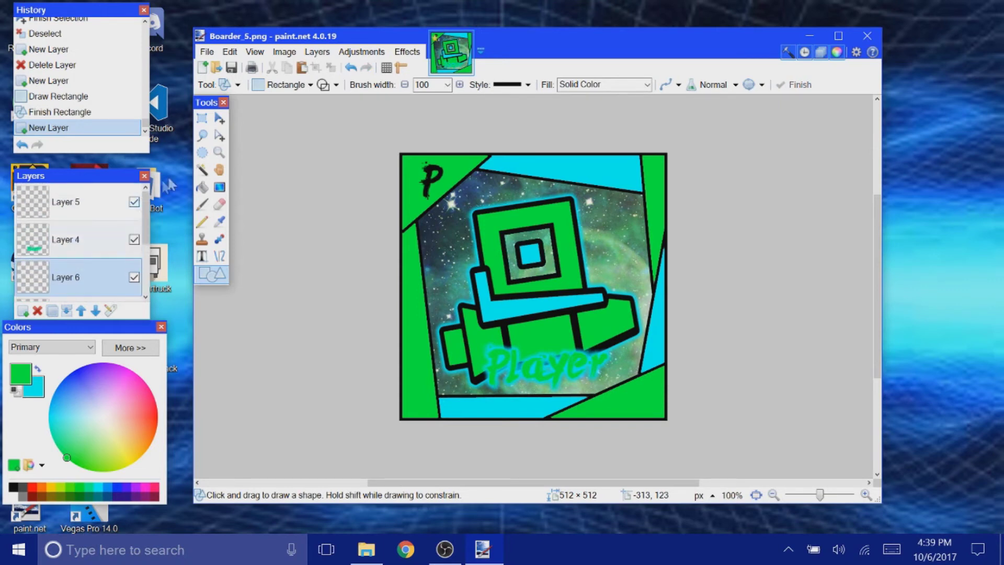
left_click(350, 67)
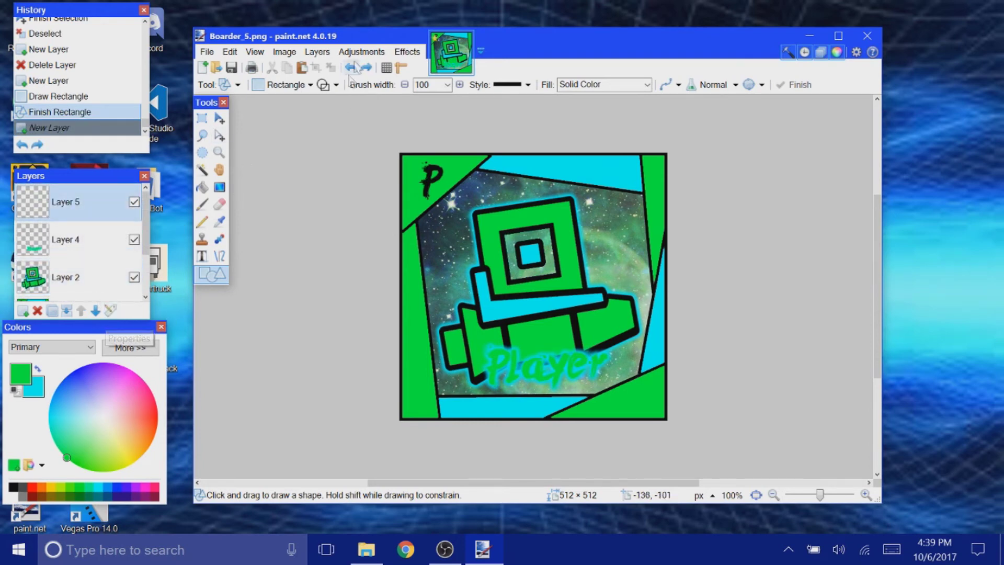
Step: Paste the star image onto Layer 5 and move it over the front half of the ship
left_click(303, 67)
left_click_drag(472, 225, 576, 338)
double_click(62, 202)
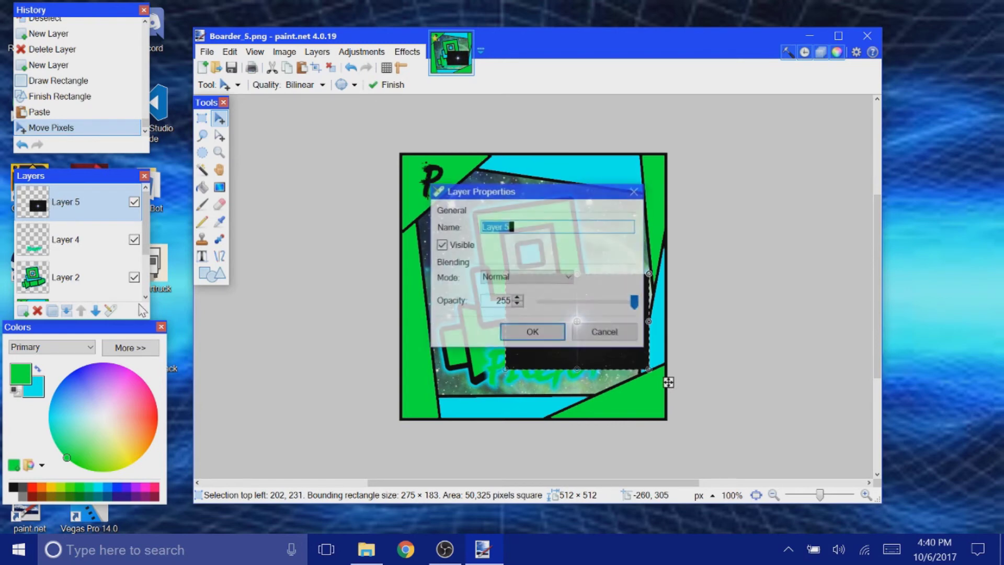
left_click(605, 333)
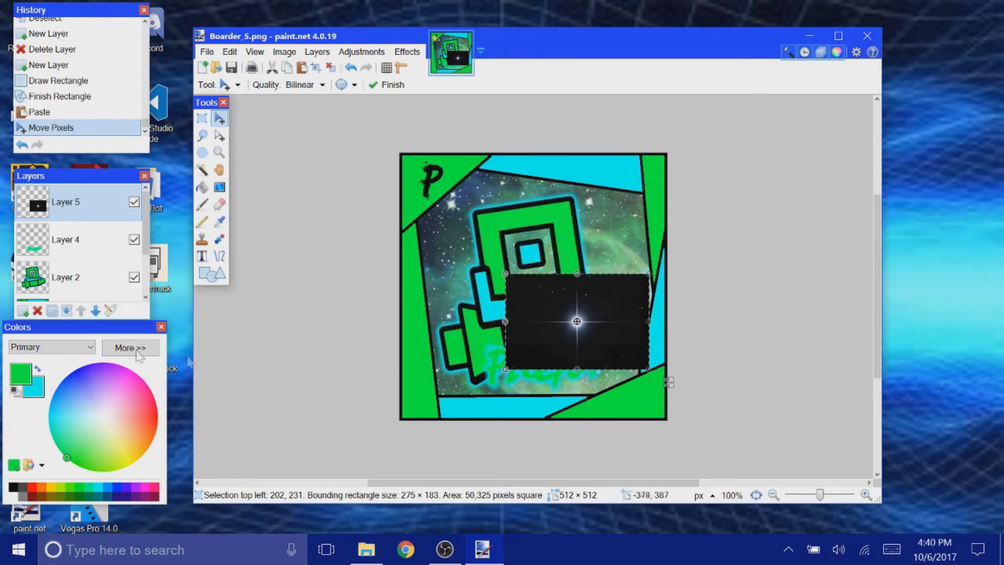
Step: Set the star layer's blend mode to Additive
left_click(111, 311)
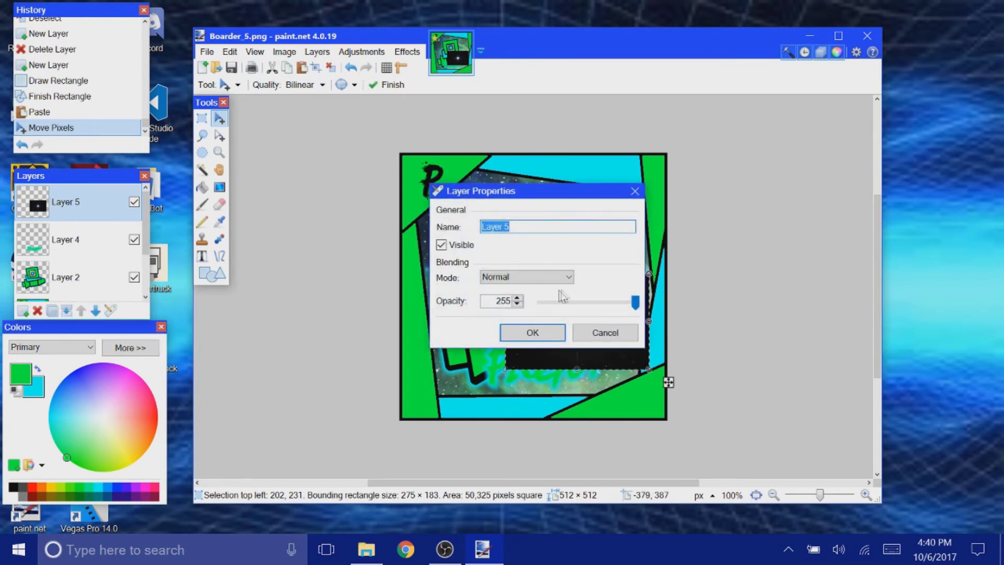
left_click_drag(467, 194, 231, 190)
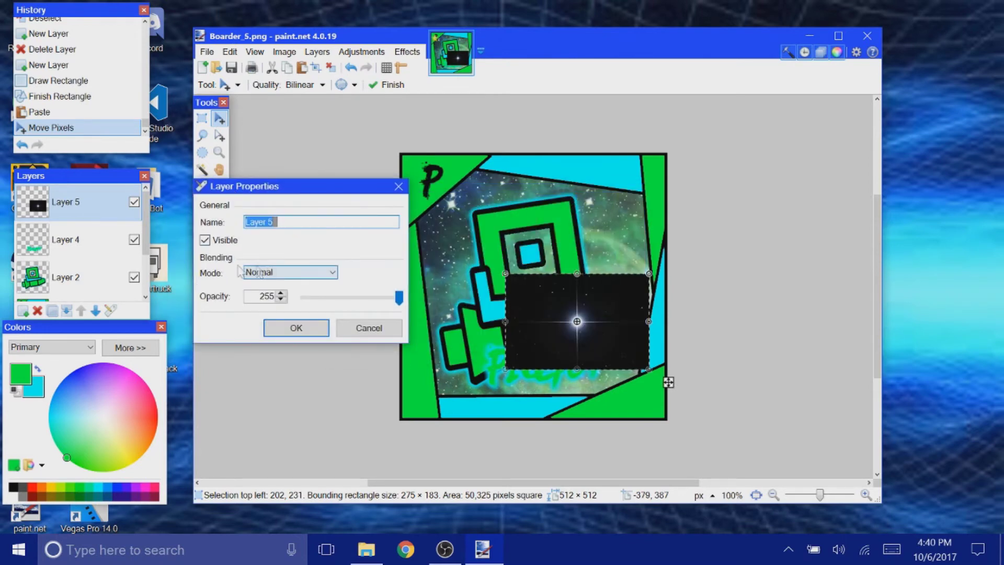
left_click(259, 271)
left_click(282, 308)
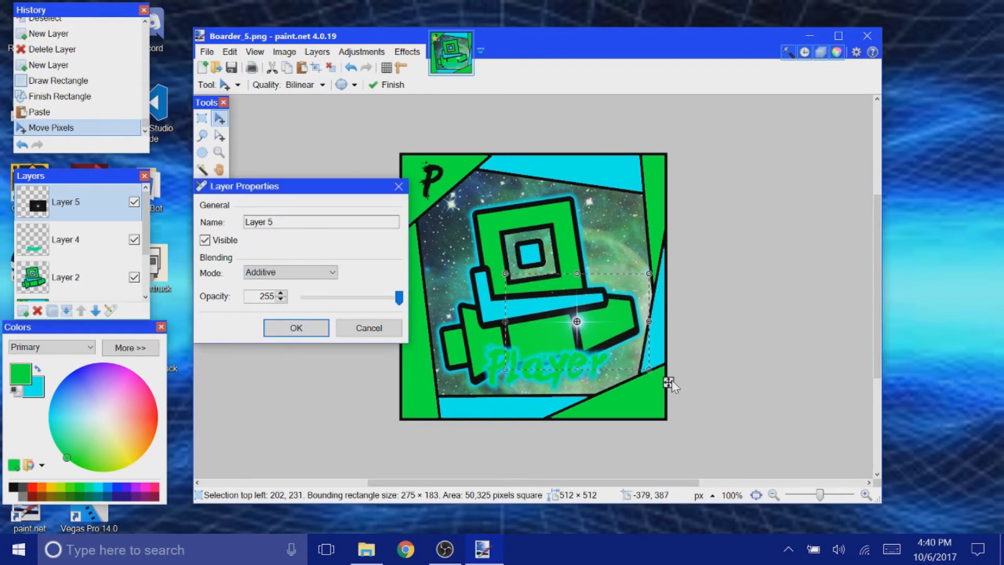
left_click(308, 328)
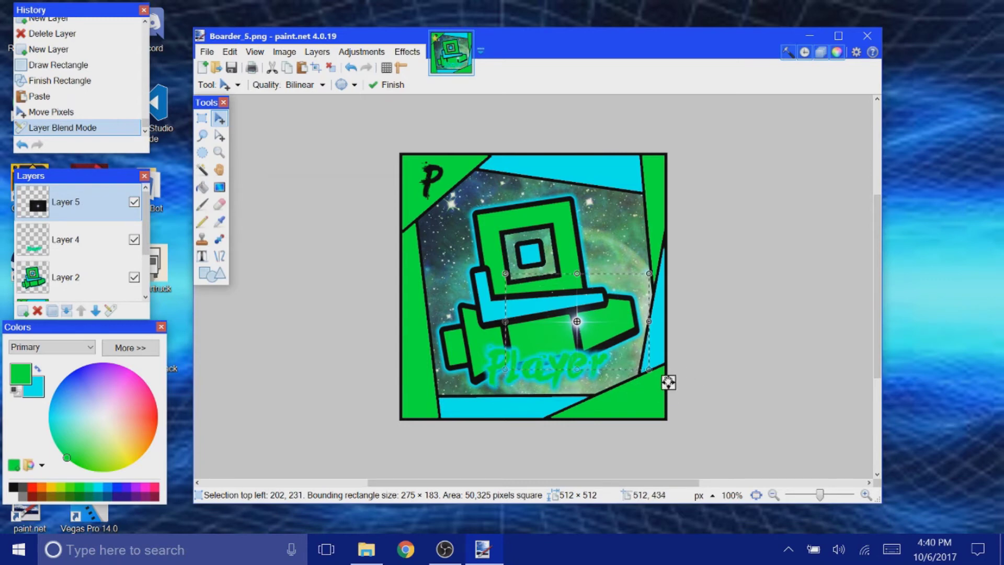
Step: Rotate the star image by about 8°, enlarge it slightly, place its flare on the cube's upper-right corner and deselect it
left_click_drag(702, 381, 663, 245)
left_click_drag(583, 211, 591, 208)
left_click_drag(654, 233, 678, 246)
left_click_drag(606, 221, 608, 218)
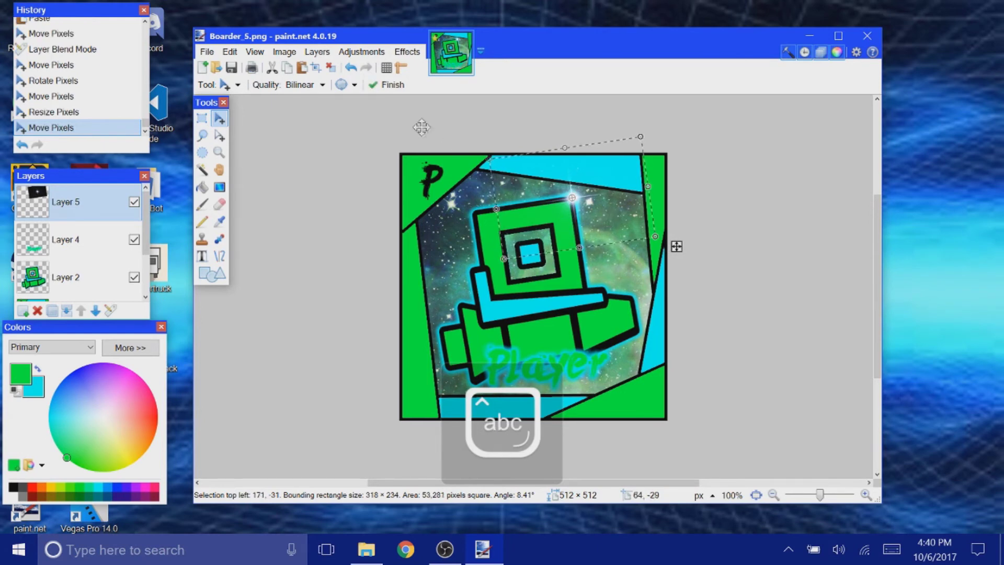
left_click(331, 68)
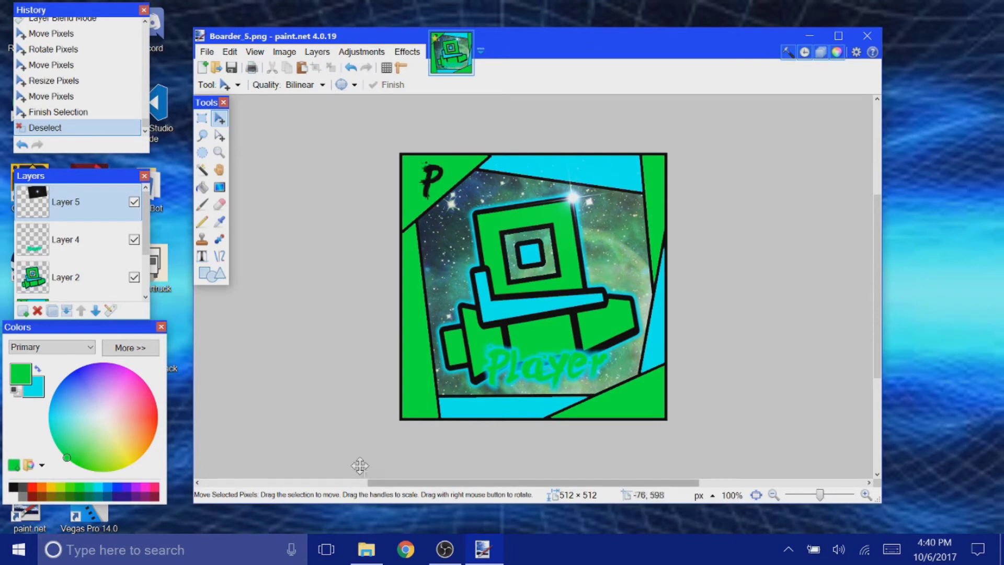
Step: Add a new layer above the star layer, copy Space.png from the Deco folder in File Explorer and return to paint.net
left_click(23, 311)
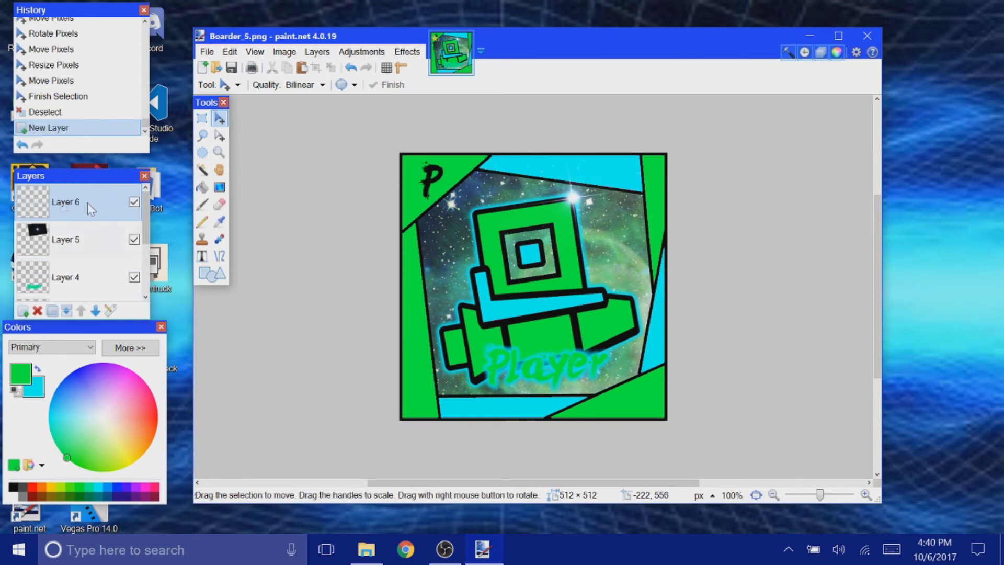
left_click(366, 549)
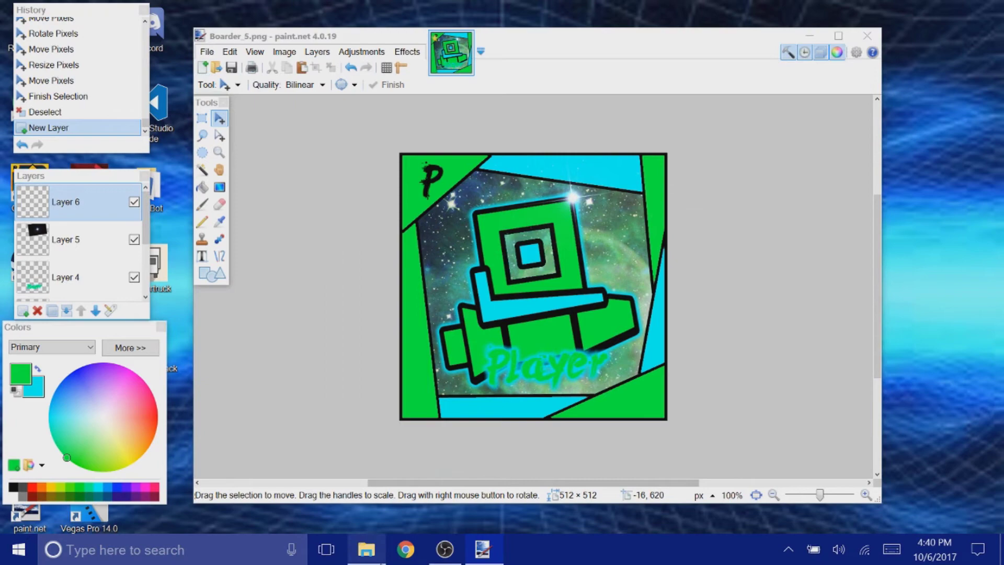
left_click(406, 425)
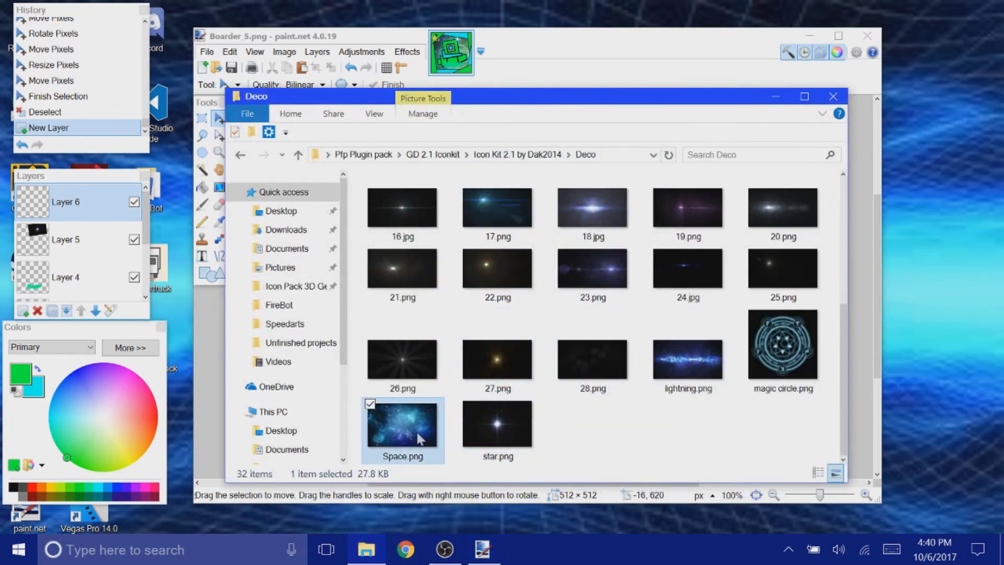
right_click(405, 424)
left_click(274, 335)
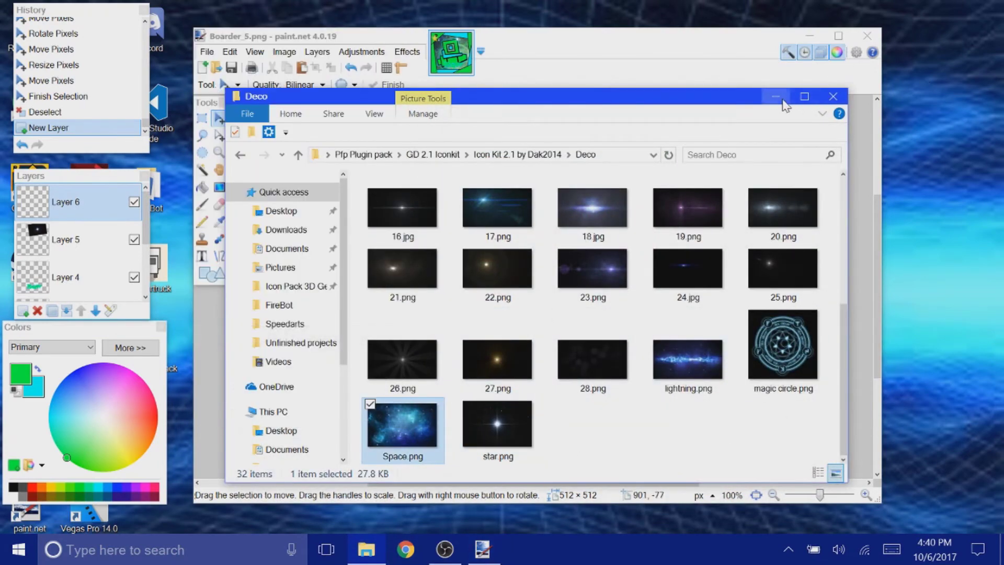
left_click(775, 96)
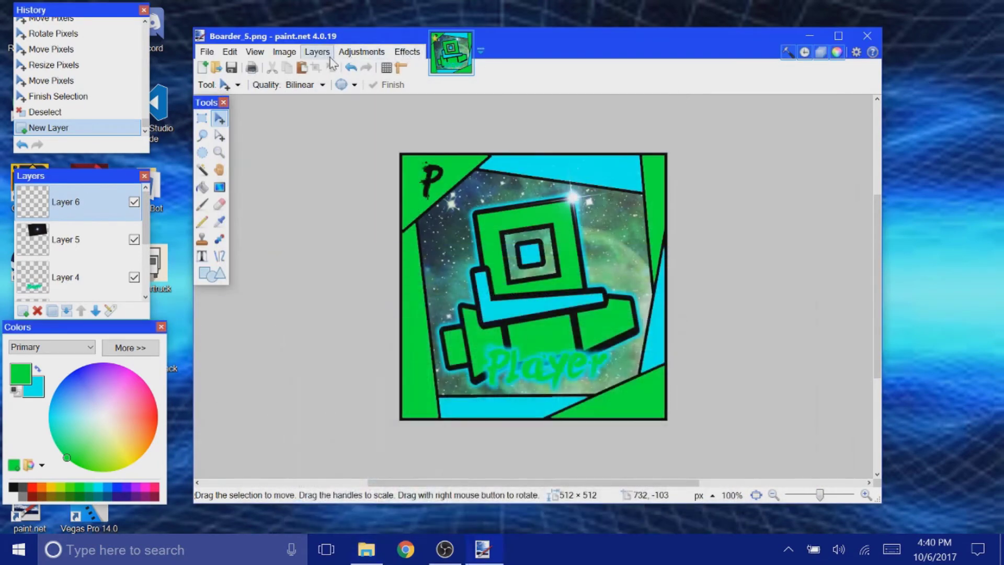
Step: Paste the space image onto Layer 6, enlarge it to 844 × 527 pixels and shift it so it covers the whole canvas
left_click(302, 67)
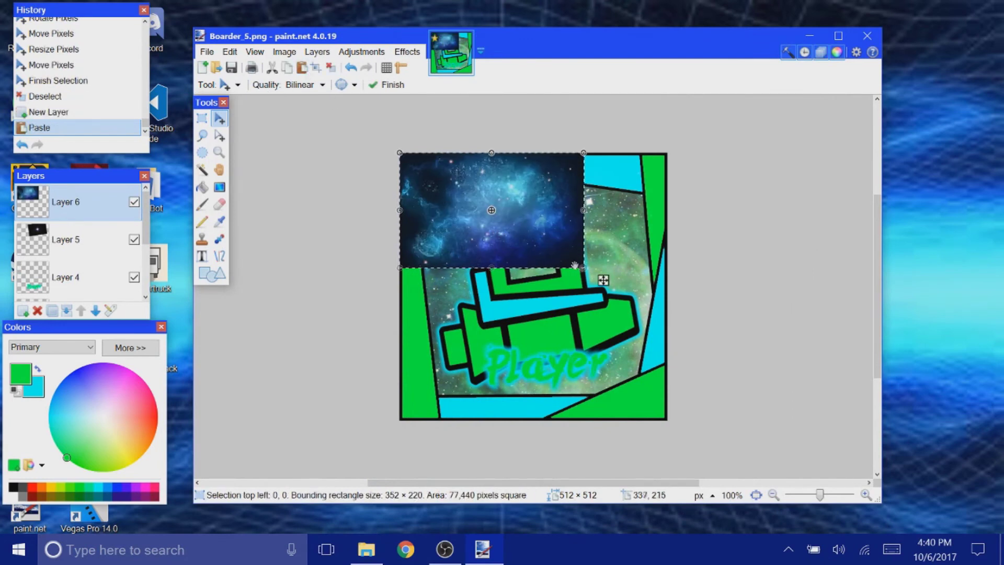
left_click_drag(583, 265, 840, 428)
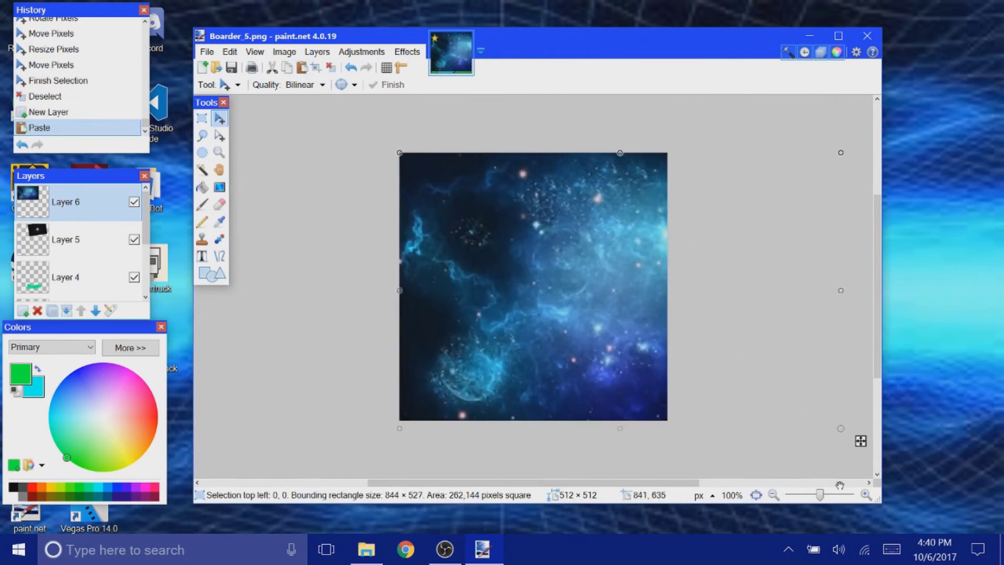
left_click_drag(736, 332, 668, 330)
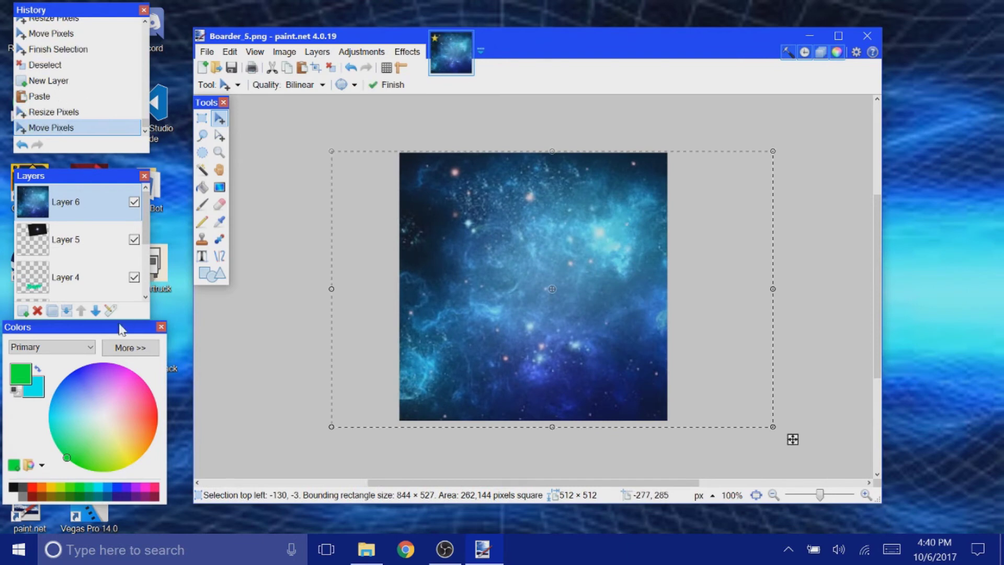
Step: Set the space layer's blend mode to Additive and its opacity to 116
left_click(111, 310)
left_click(546, 278)
scroll(526, 314, "up", 3)
left_click(502, 310)
left_click_drag(544, 191, 247, 217)
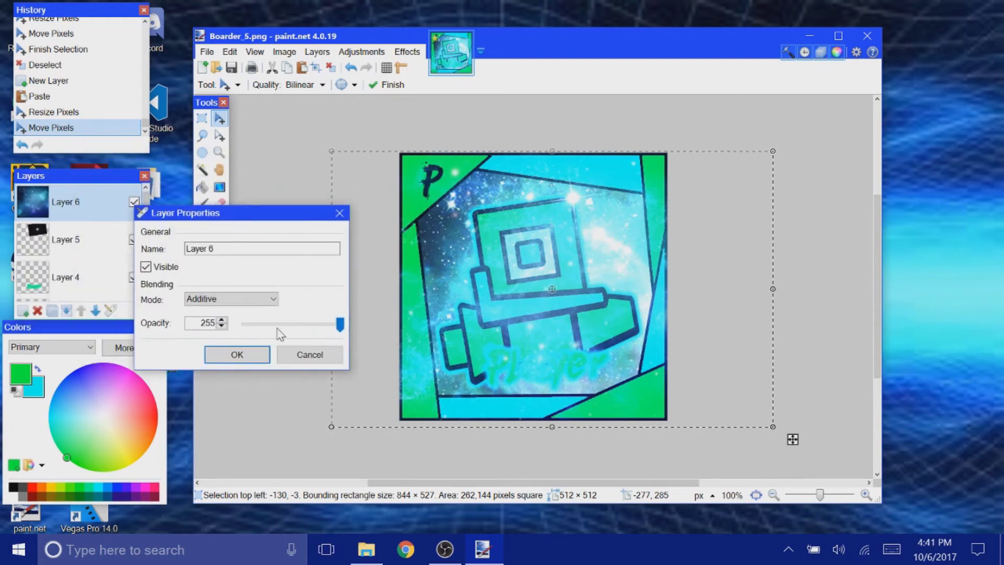
left_click_drag(332, 326, 289, 323)
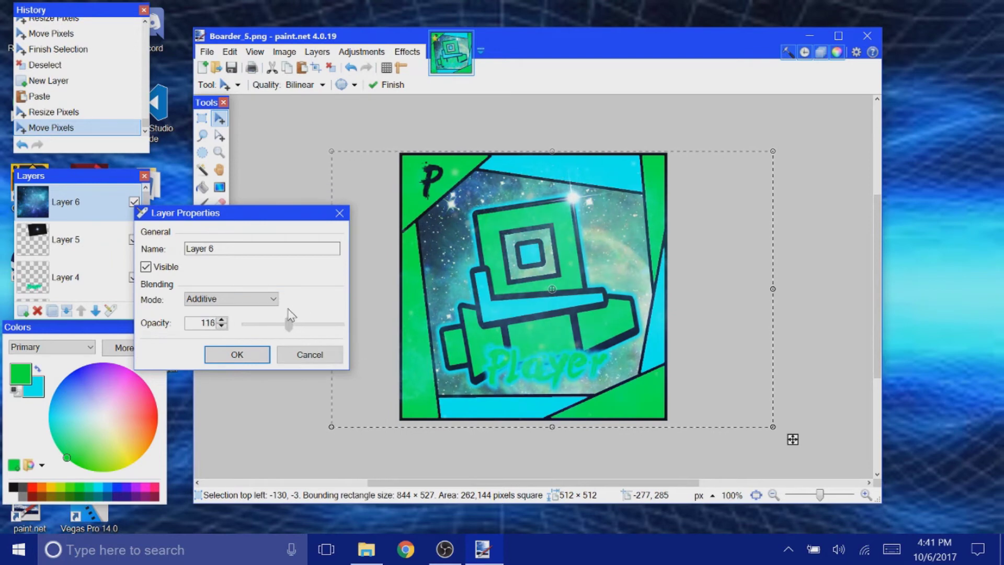
left_click(263, 352)
Step: Shift the space image left and slightly up so its top-left corner sits at about -185, -10
left_click_drag(631, 397, 611, 393)
left_click_drag(614, 403, 641, 403)
left_click_drag(510, 297, 502, 289)
key("ctrl+d")
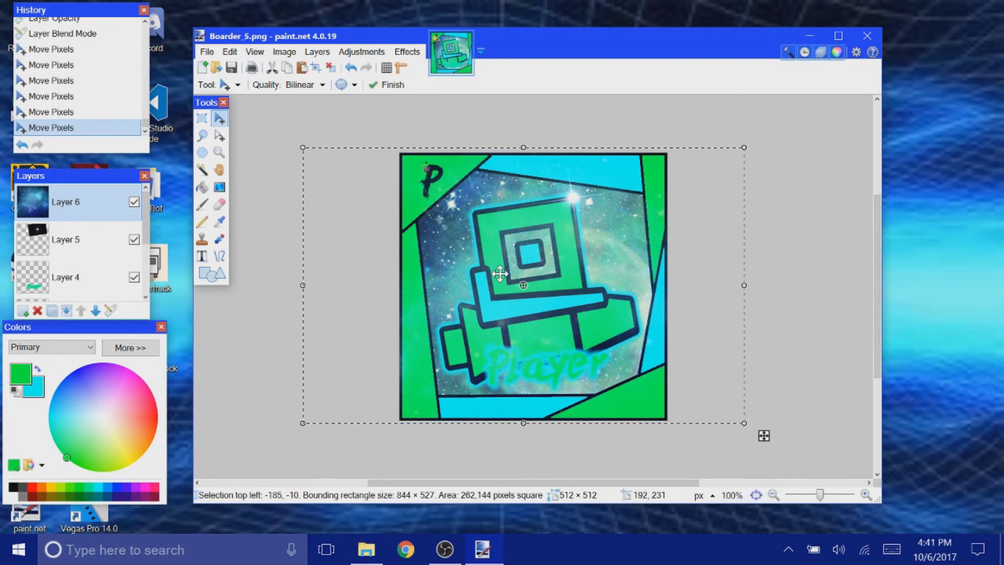
Step: Shift the hue of the space layer to -42 and deselect it
left_click(362, 51)
left_click(572, 385)
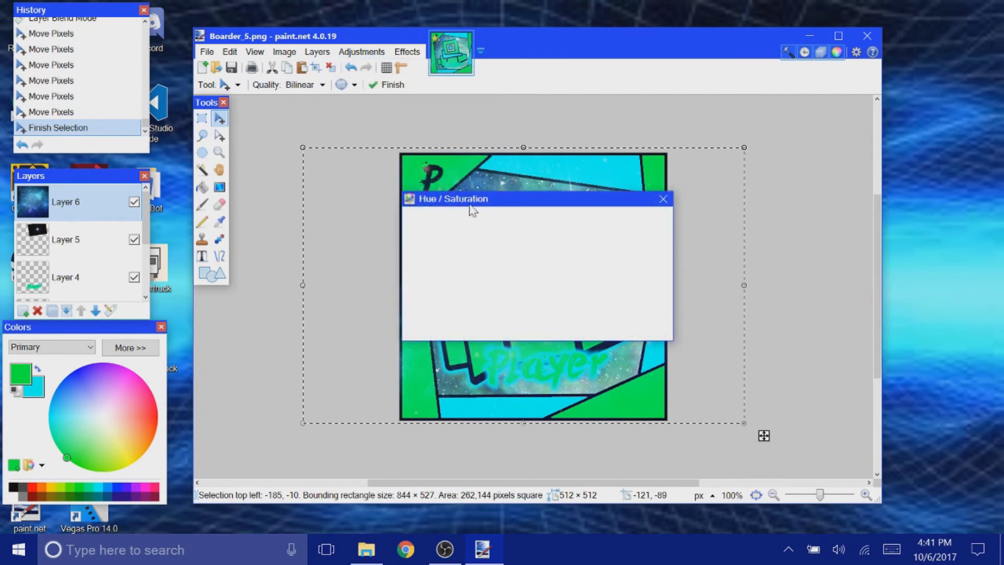
left_click_drag(497, 206, 165, 217)
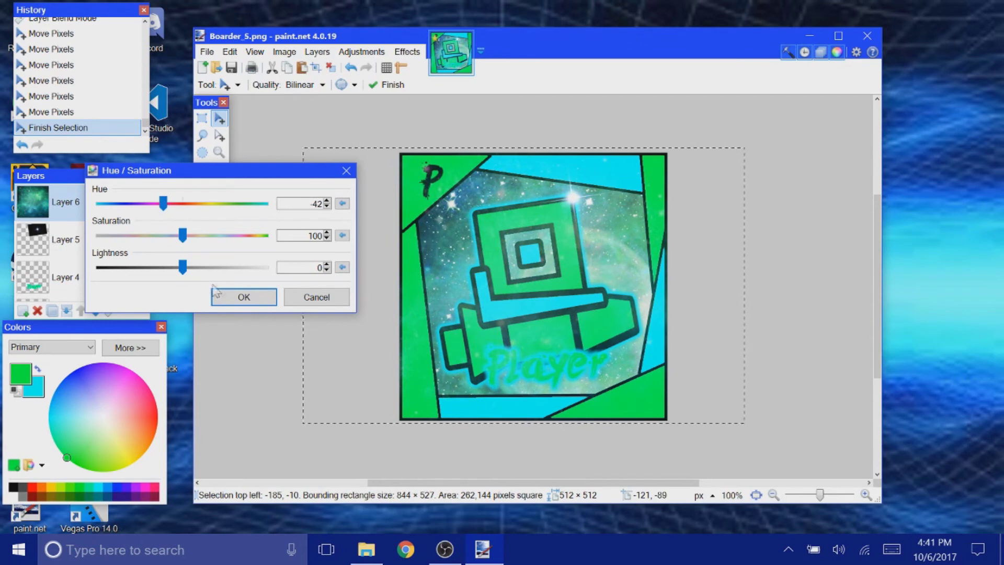
left_click(242, 297)
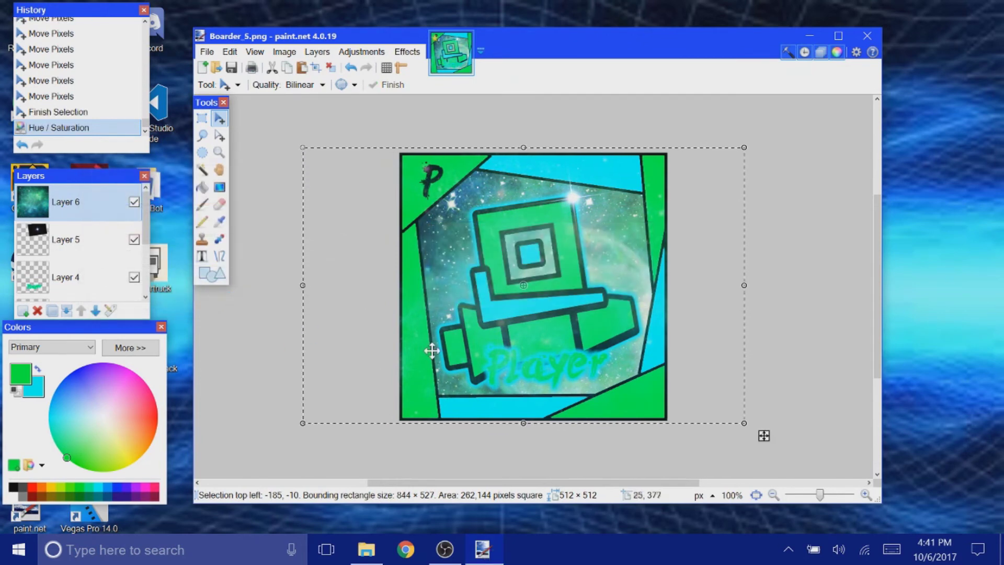
left_click(329, 70)
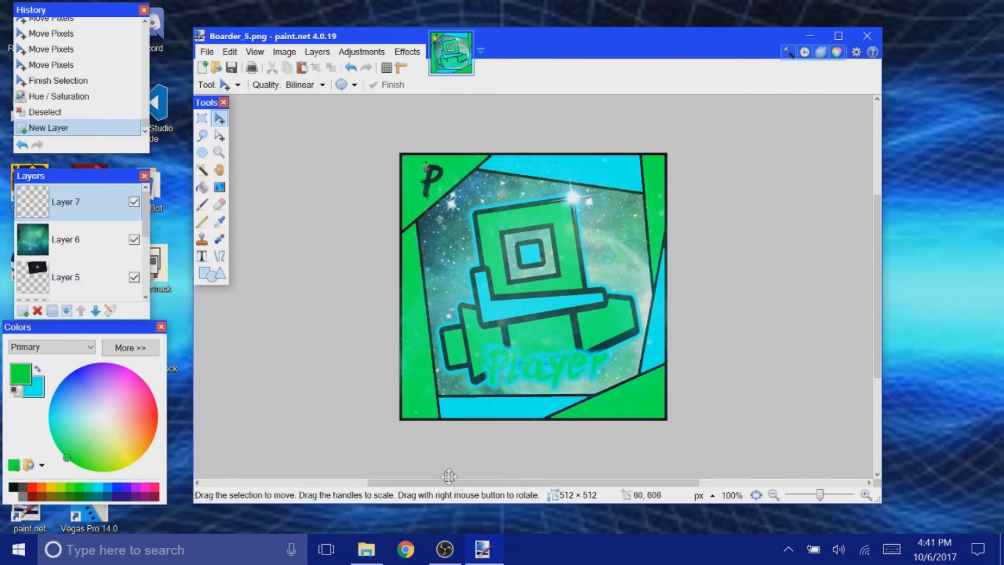
Step: Copy lightning.png from the Deco folder in File Explorer and paste it onto a new layer above the space layer in paint.net
left_click(357, 547)
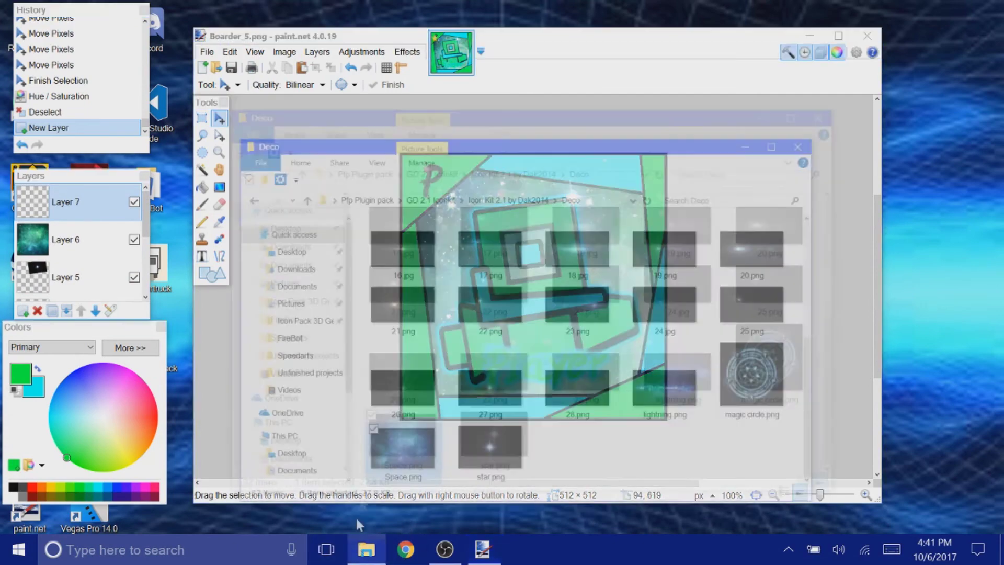
left_click(704, 358)
right_click(704, 358)
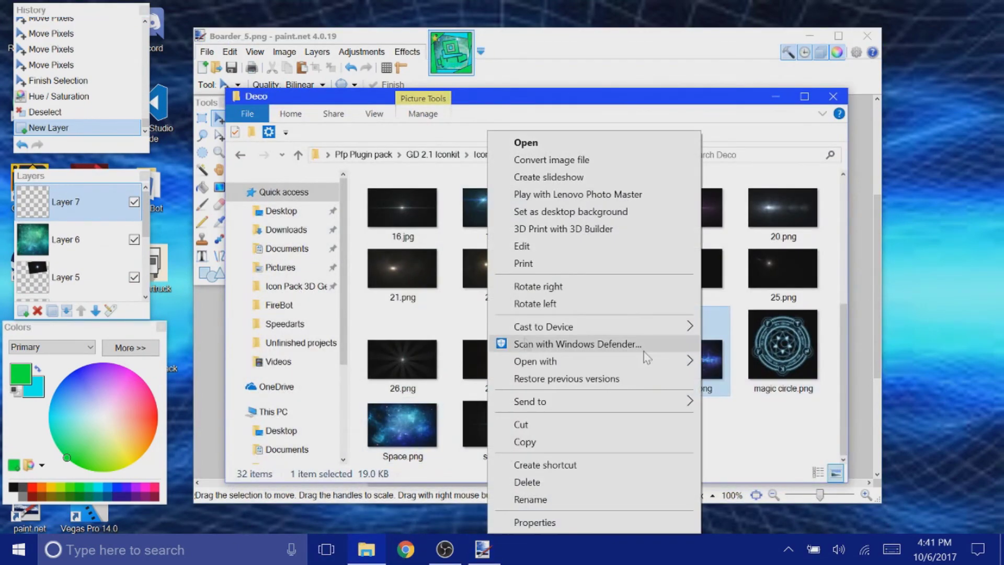
left_click(524, 441)
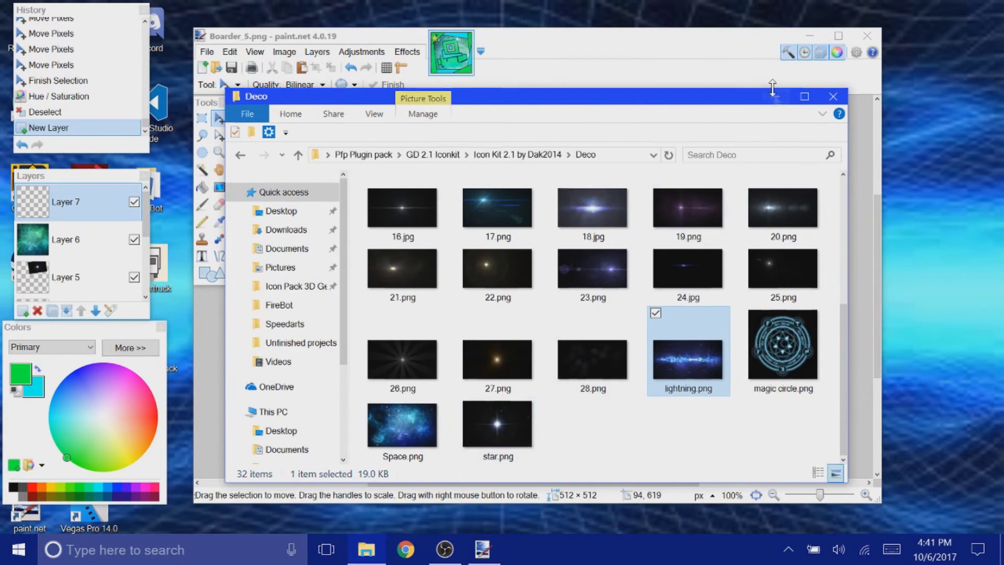
left_click(775, 96)
left_click(301, 67)
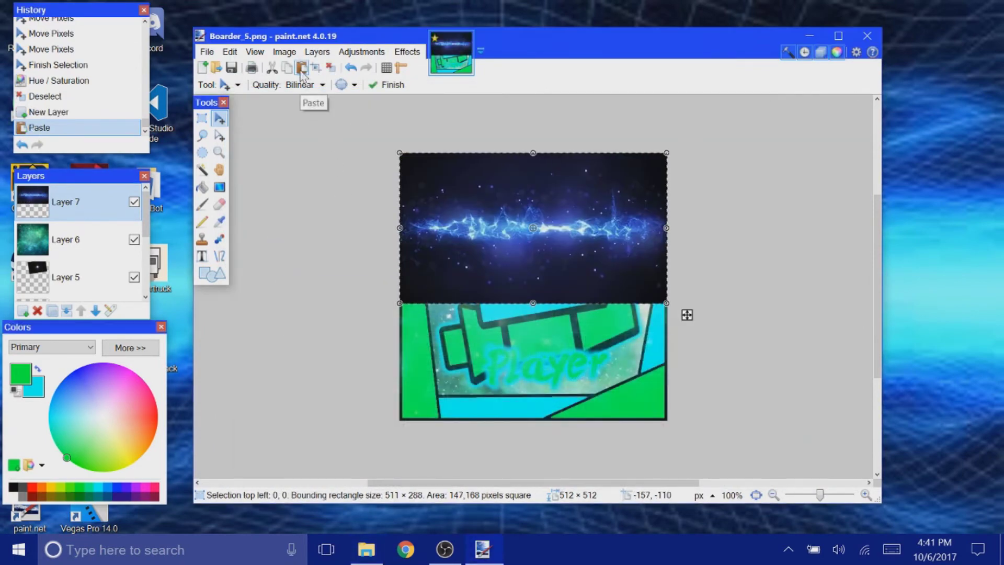
Step: Enlarge the lightning image, centre it so the bolt spans the whole canvas and rotate it to about 18.86°
left_click_drag(687, 314, 568, 401)
left_click_drag(560, 357, 510, 366)
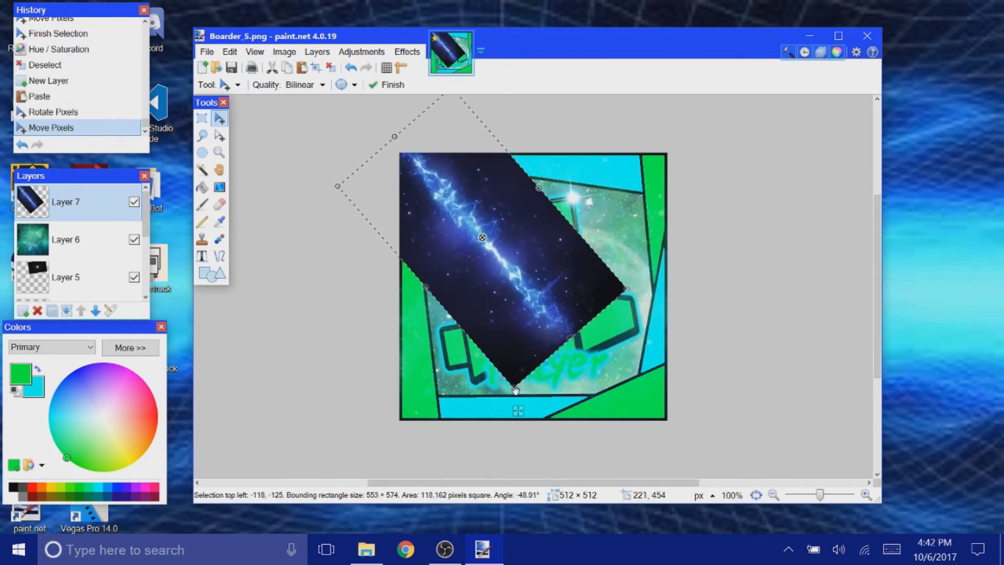
left_click_drag(513, 387, 606, 423)
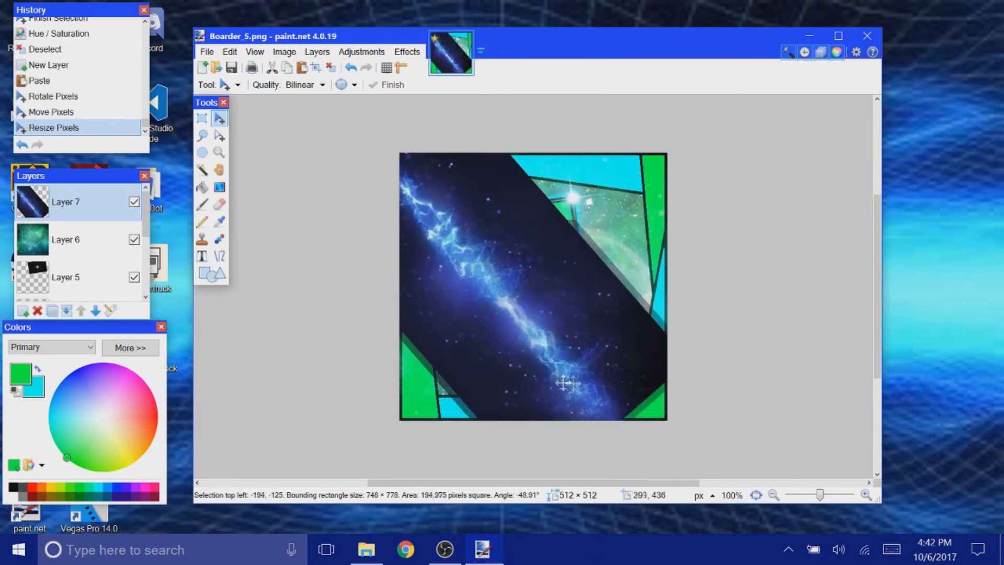
left_click(588, 385)
mouse_move(333, 226)
left_mouse_down()
mouse_move(307, 206)
mouse_move(322, 211)
left_mouse_up()
left_click_drag(515, 257, 520, 258)
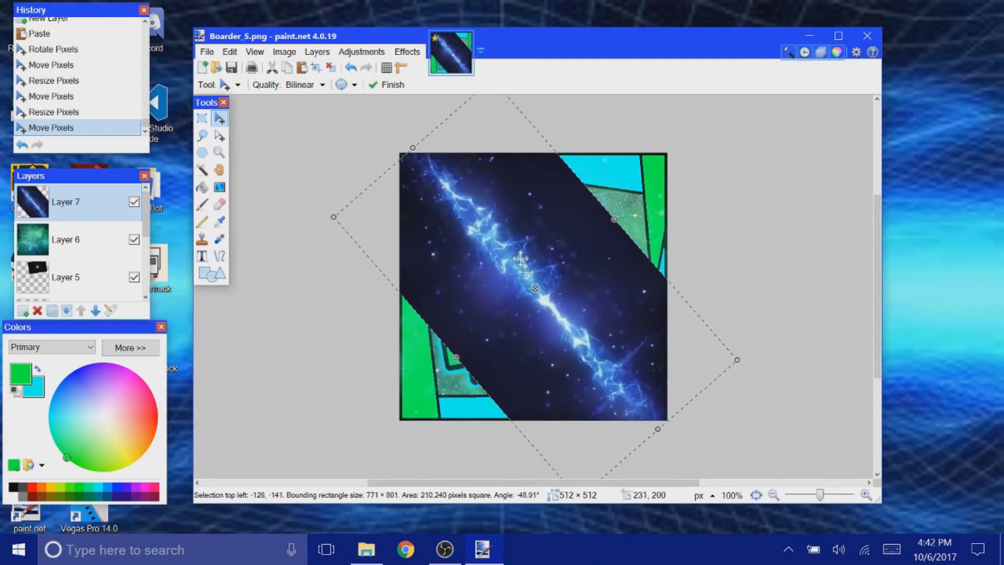
left_click_drag(459, 265, 453, 264)
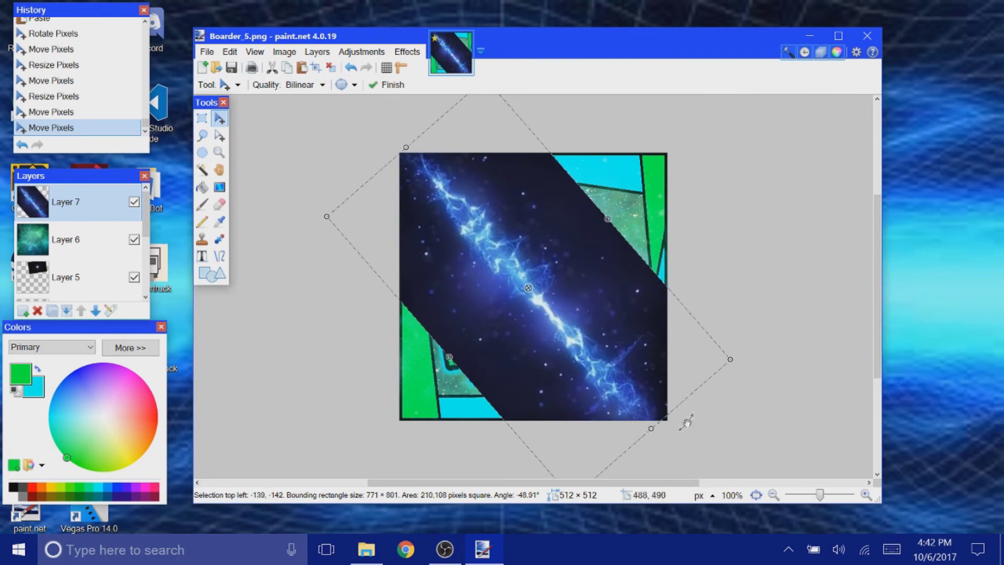
left_click_drag(746, 357, 622, 178)
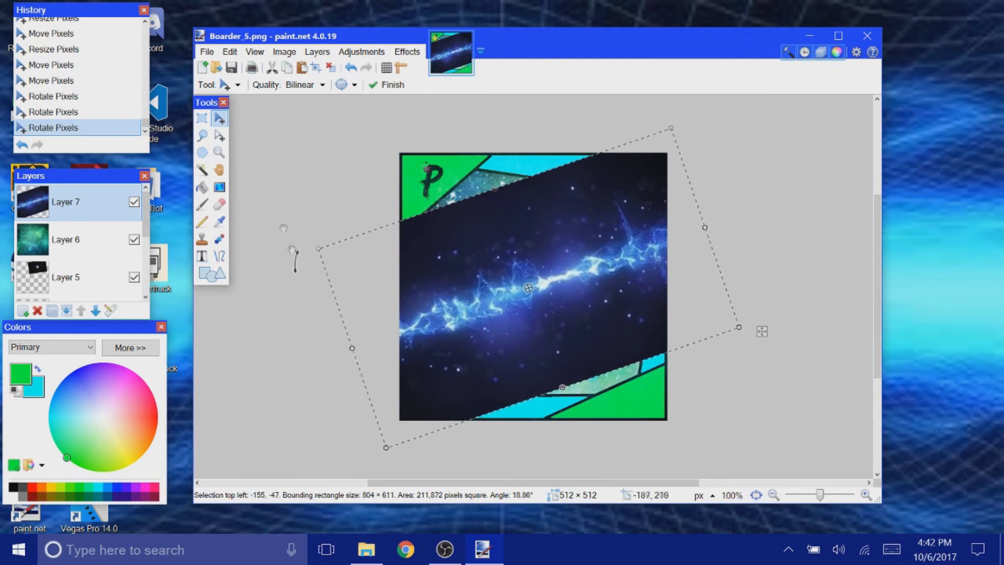
Step: Set the lightning layer's blend mode to Additive and its opacity to 215
left_click(110, 310)
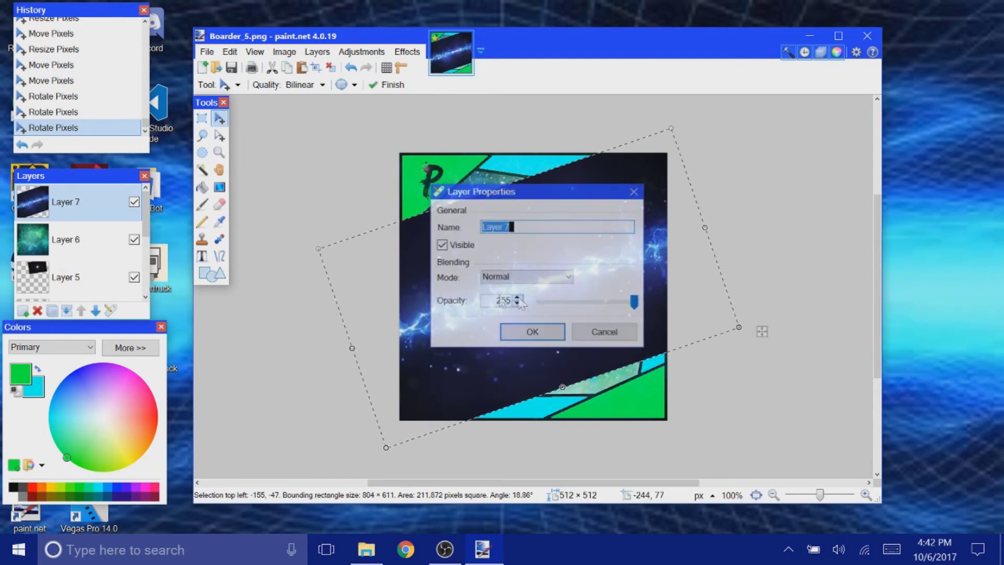
left_click(522, 276)
left_click(517, 300)
left_click_drag(539, 192, 189, 178)
mouse_move(287, 285)
left_mouse_down()
mouse_move(242, 280)
mouse_move(303, 293)
mouse_move(269, 280)
left_mouse_up()
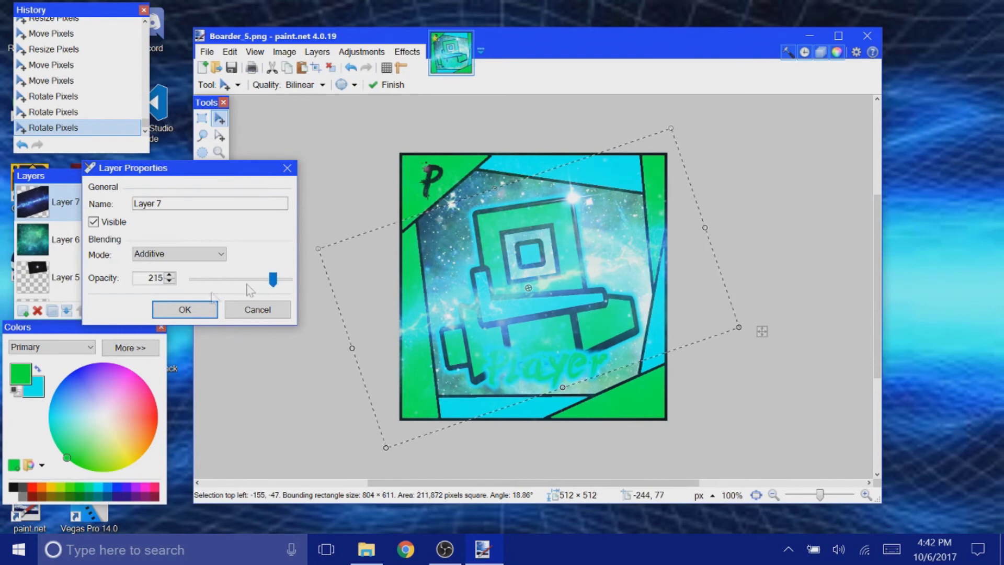
left_click(186, 309)
Step: Rotate the lightning image to about -14.43° and move it so the bolt crosses the ship
mouse_move(421, 347)
left_mouse_down()
mouse_move(427, 267)
mouse_move(429, 333)
left_mouse_up()
left_click_drag(689, 110, 737, 220)
left_click_drag(577, 298, 574, 320)
Step: Shift the hue of the lightning layer to -90 and deselect it
left_click(361, 51)
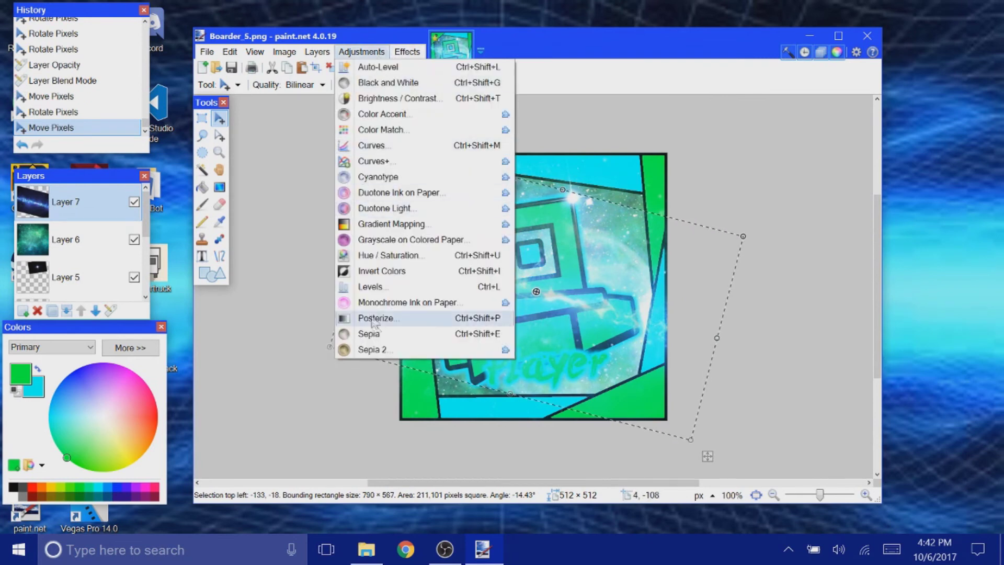
left_click(388, 264)
left_click_drag(493, 327, 121, 194)
left_click_drag(104, 232, 84, 227)
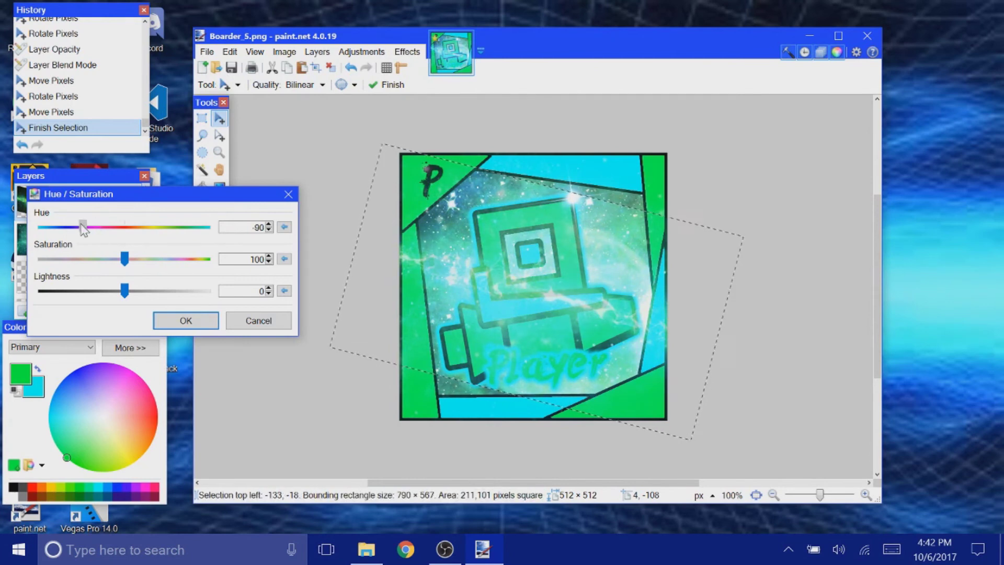
left_click(185, 320)
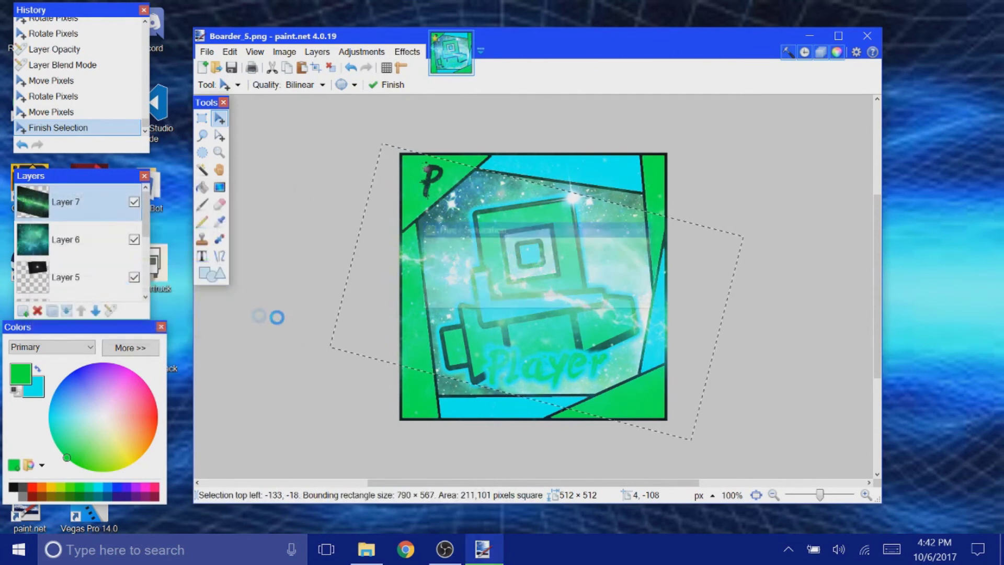
left_click(331, 67)
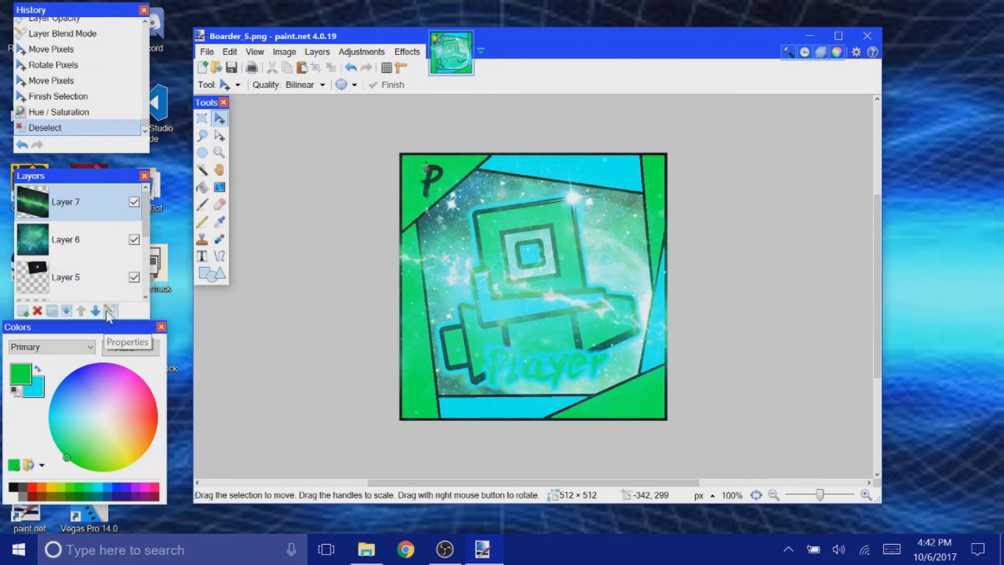
Step: Try a hue shift of 51 on the lightning layer, then return the hue to about neutral
left_click(361, 51)
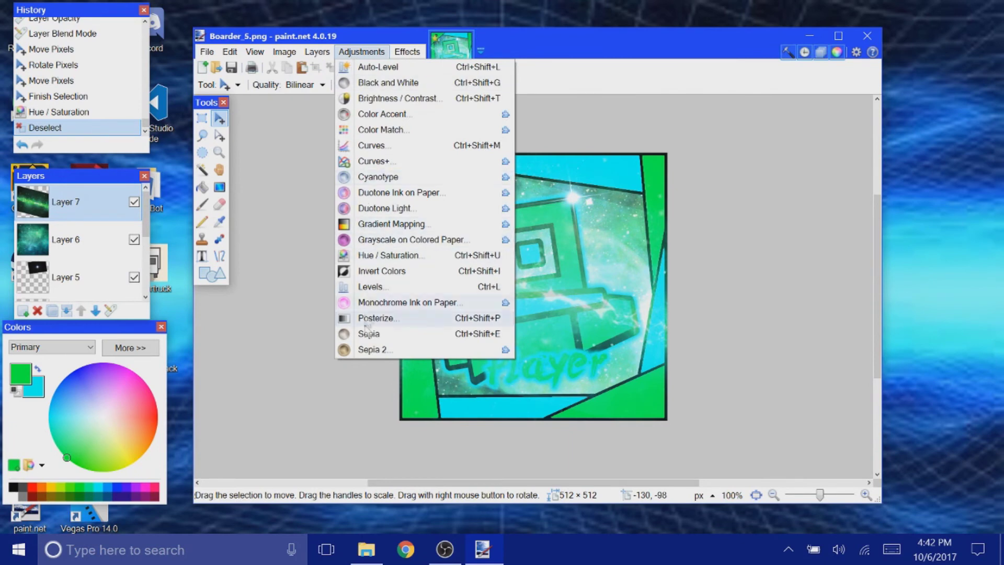
left_click(372, 256)
left_click_drag(433, 185, 168, 214)
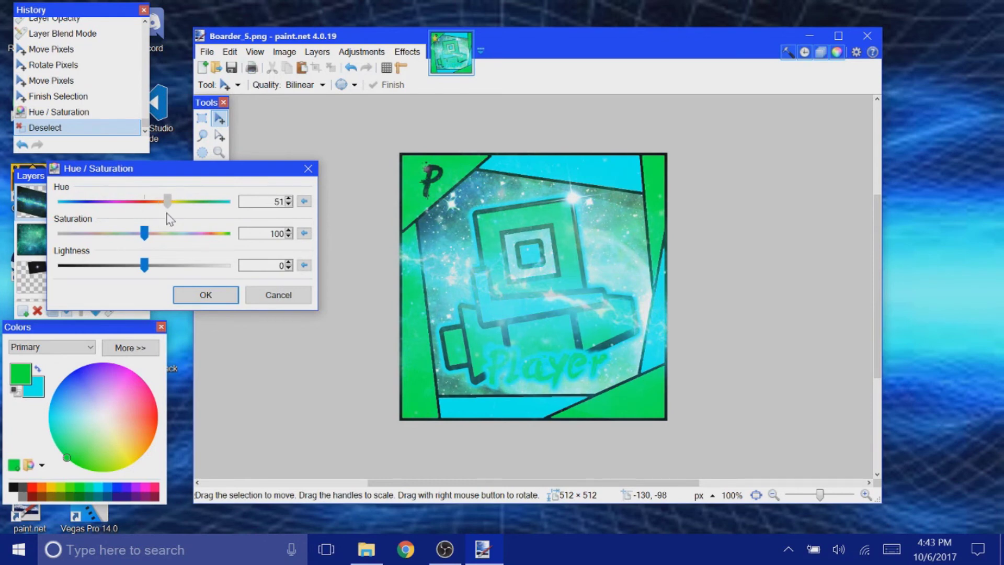
left_click_drag(168, 201, 145, 206)
left_click(202, 296)
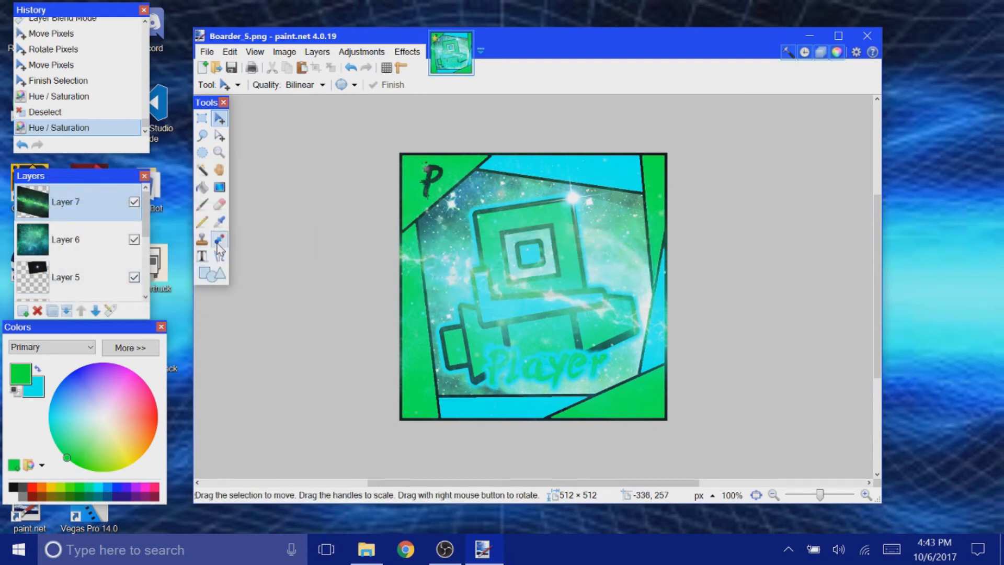
Step: Copy magic circle.png from the Deco folder in File Explorer and return to paint.net
left_click(383, 554)
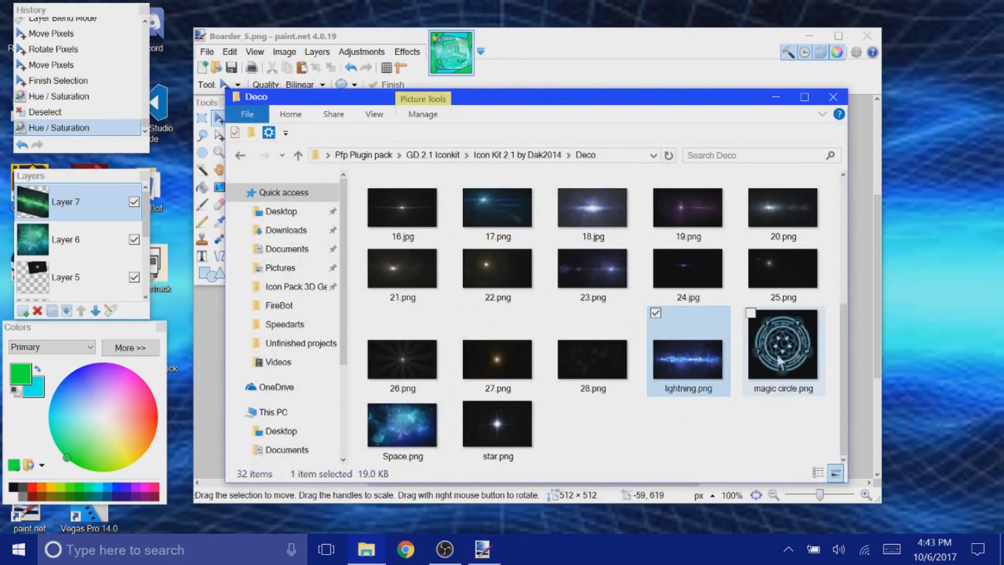
left_click(798, 346)
right_click(766, 343)
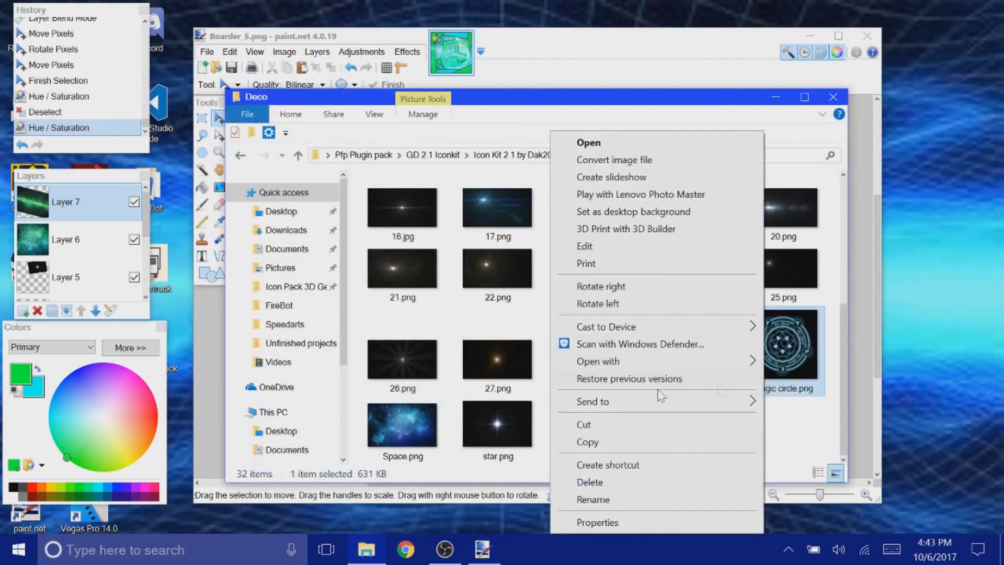
left_click(624, 440)
left_click(775, 97)
Step: Add a new layer and move it down the stack between Background and Layer 3
scroll(79, 246, "down", 5)
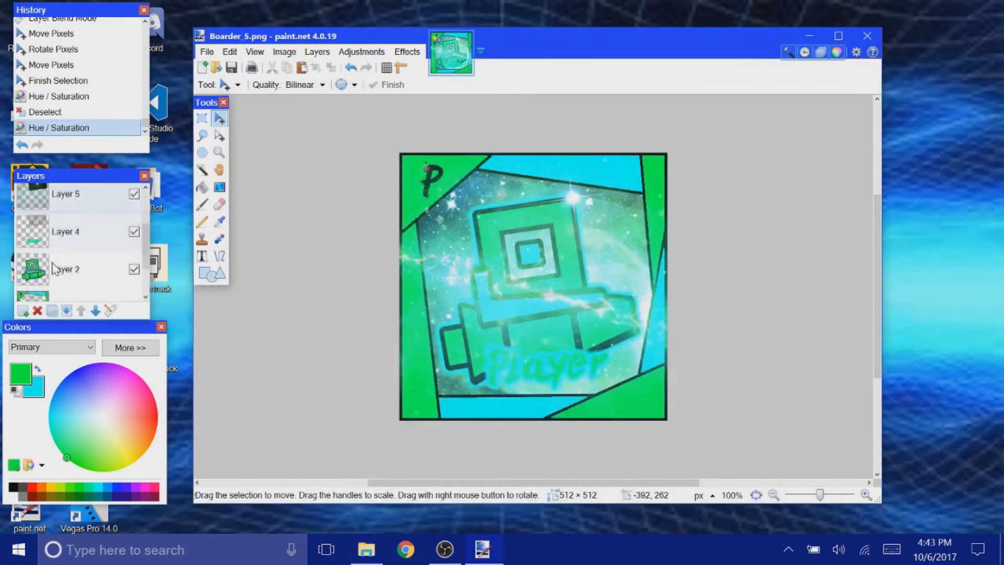
left_click(25, 314)
left_click_drag(65, 199, 72, 281)
scroll(71, 262, "down", 2)
scroll(74, 251, "up", 3)
left_click_drag(73, 296, 56, 246)
Step: Look through the Others and More folders of the icon kit in File Explorer and return to paint.net
left_click(366, 549)
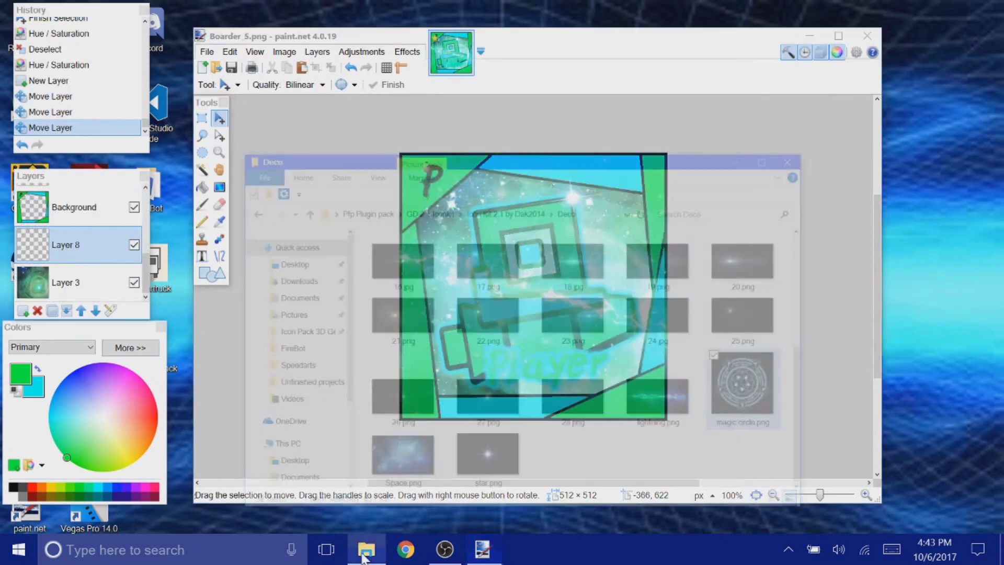
left_click(452, 155)
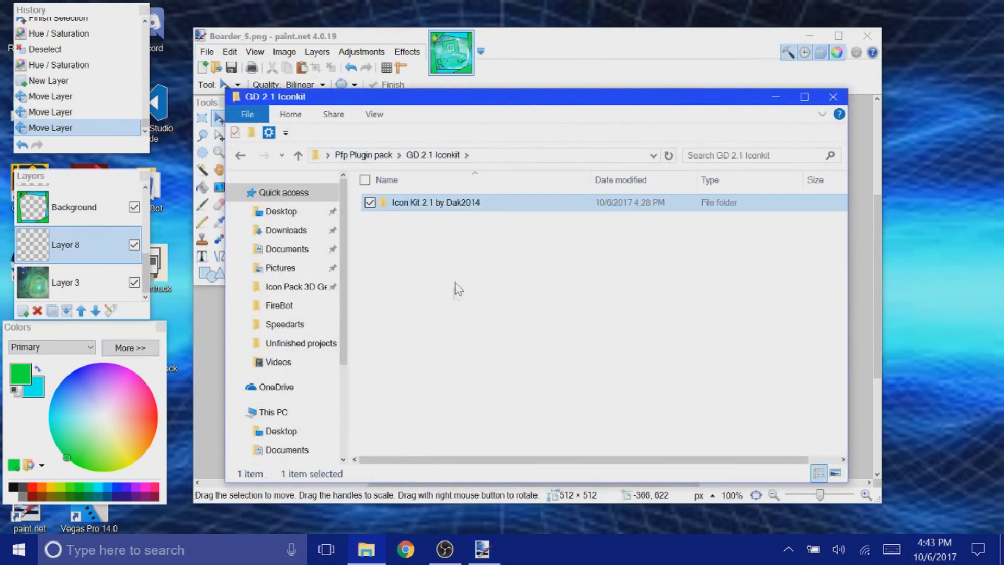
double_click(441, 202)
scroll(426, 332, "down", 1)
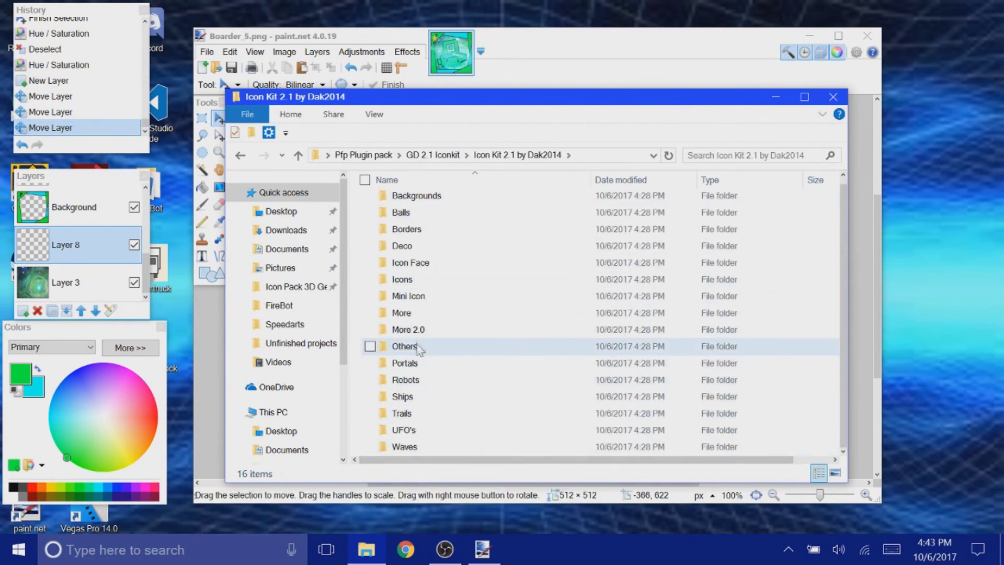
double_click(417, 347)
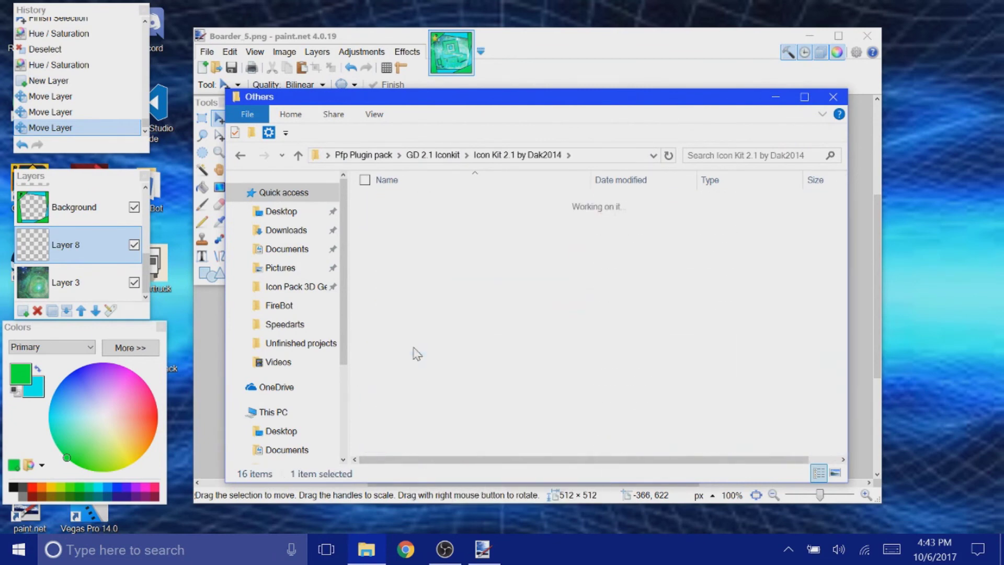
left_click(239, 155)
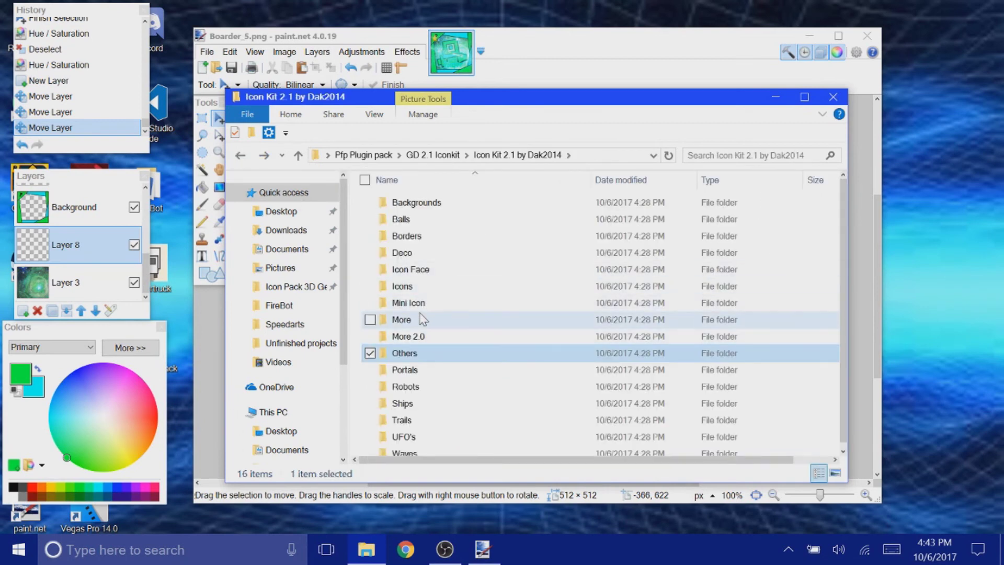
double_click(402, 321)
scroll(585, 318, "down", 5)
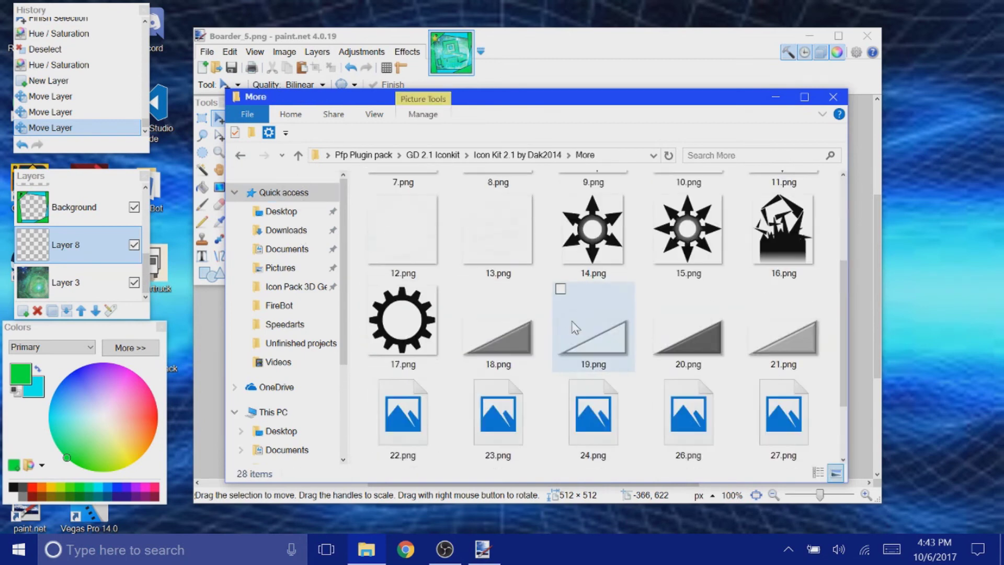
scroll(522, 314, "up", 3)
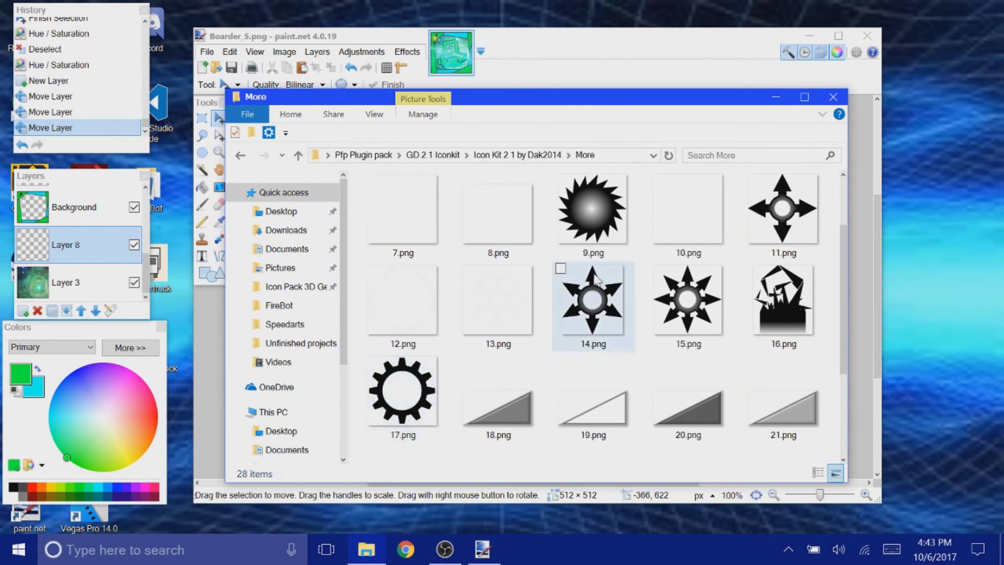
scroll(593, 314, "up", 2)
left_click(833, 97)
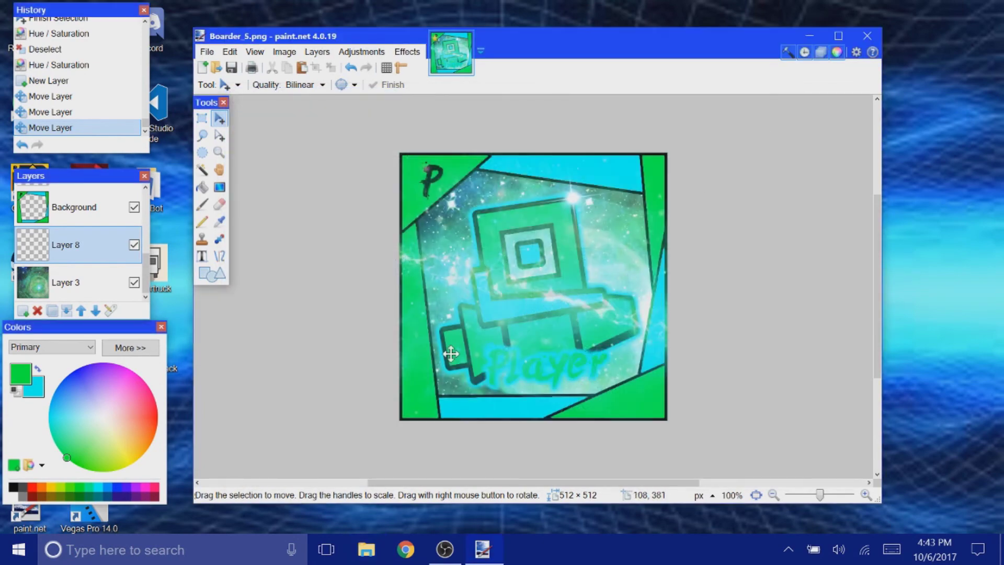
Step: Paste the magic circle into Layer 8 keeping the canvas size and set the layer's blend mode to Additive
left_click(303, 68)
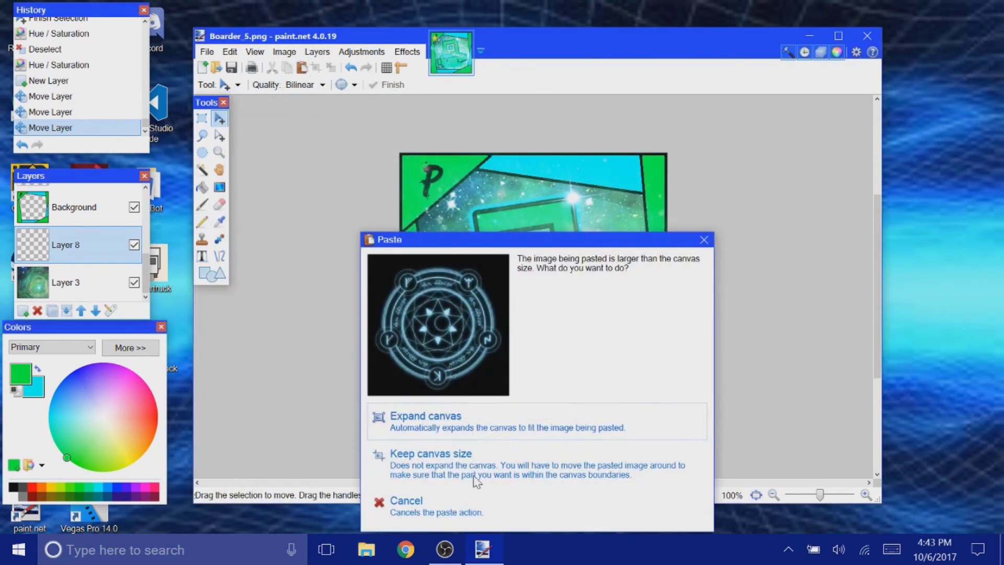
left_click(437, 461)
left_click_drag(534, 332, 554, 342)
left_click(108, 312)
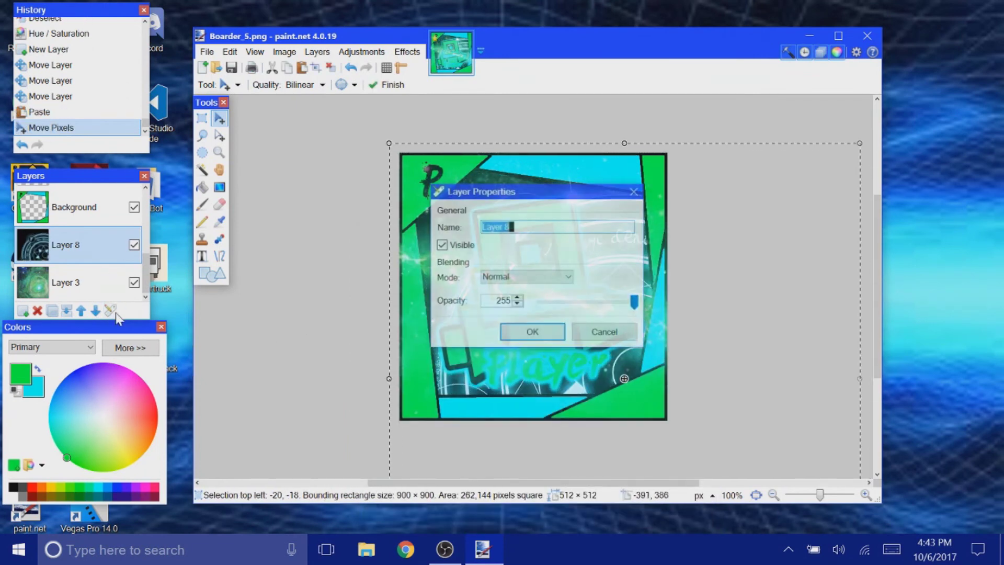
left_click(525, 276)
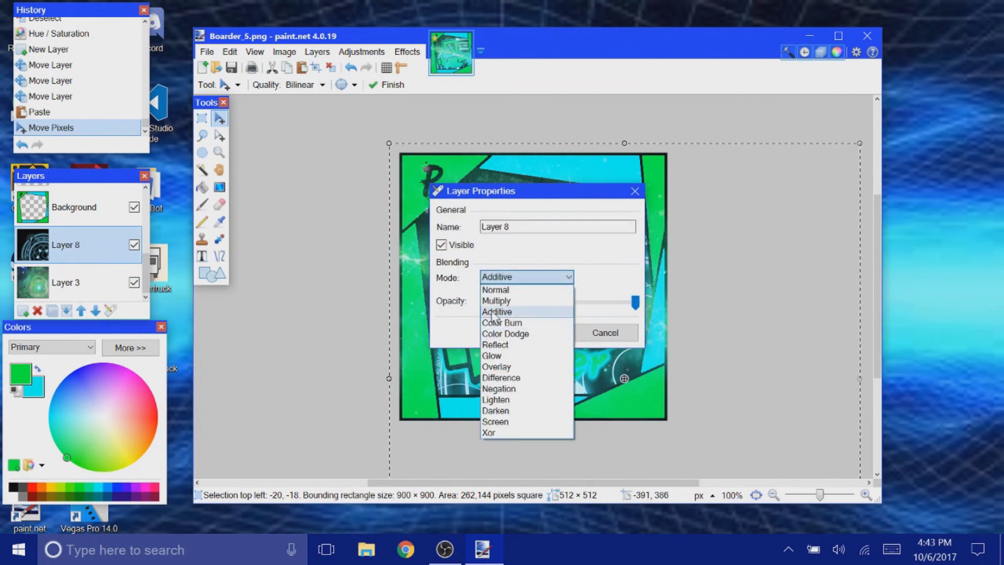
left_click(497, 312)
left_click(519, 332)
Step: Scale the magic circle on Layer 8 to about 641 × 641 pixels, place it at the artwork's upper-left corner and deselect it
left_click_drag(742, 450, 555, 477)
left_click_drag(557, 402, 552, 433)
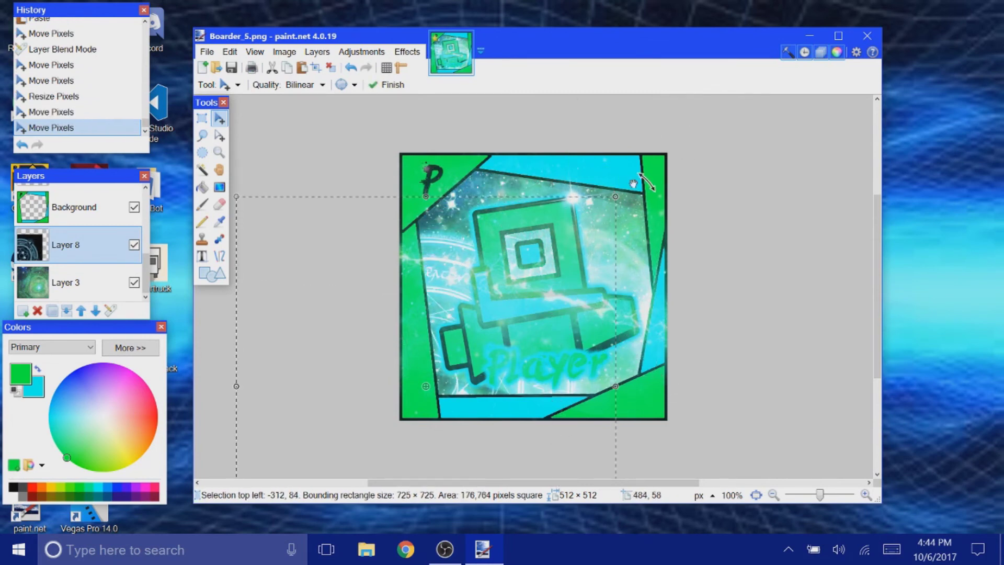
left_click_drag(620, 198, 577, 242)
left_click_drag(472, 377, 505, 355)
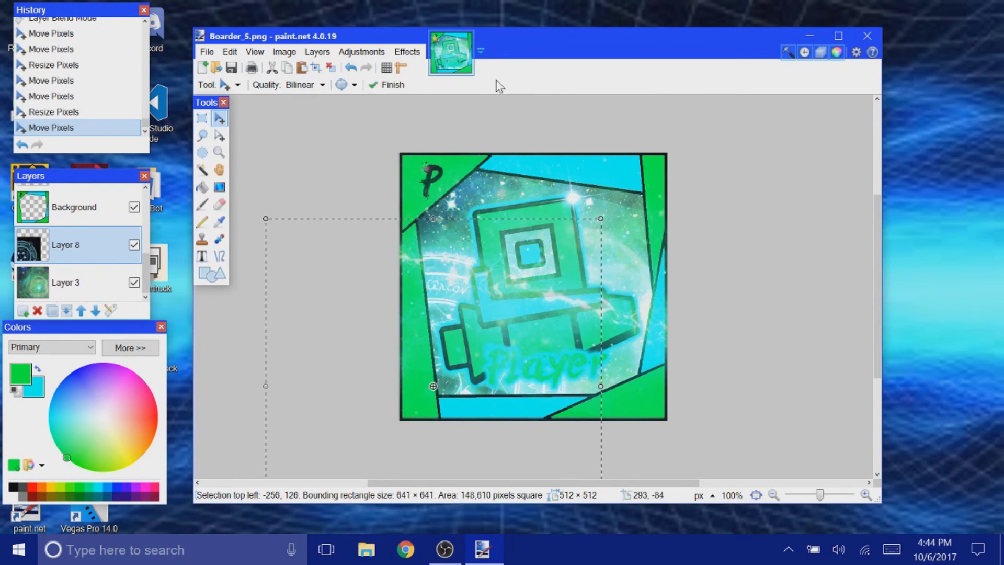
left_click_drag(416, 239, 373, 196)
left_click_drag(467, 241, 496, 256)
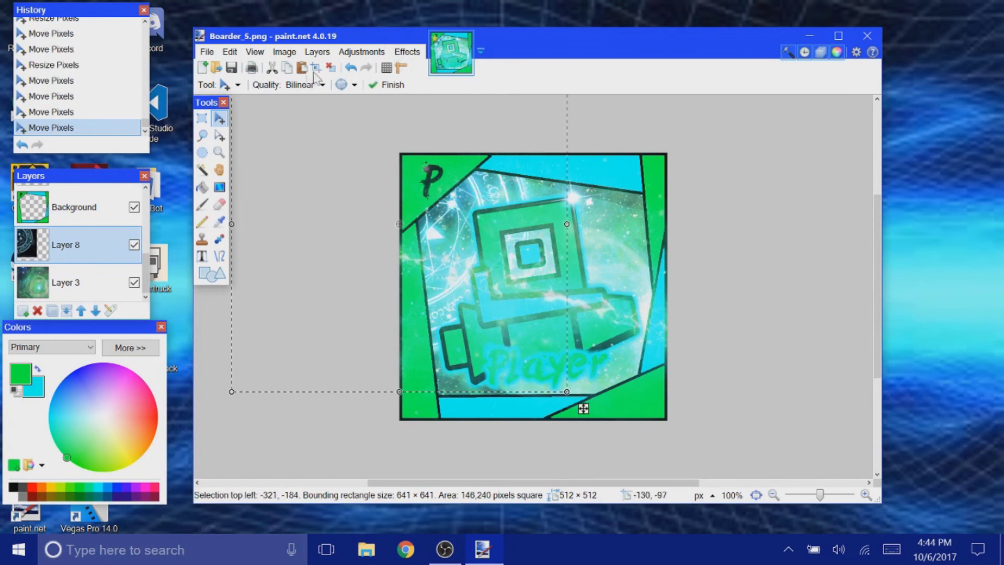
left_click(330, 67)
Step: Add a new layer above Layer 8 and set its blend mode to Additive
key("ctrl+shift+n")
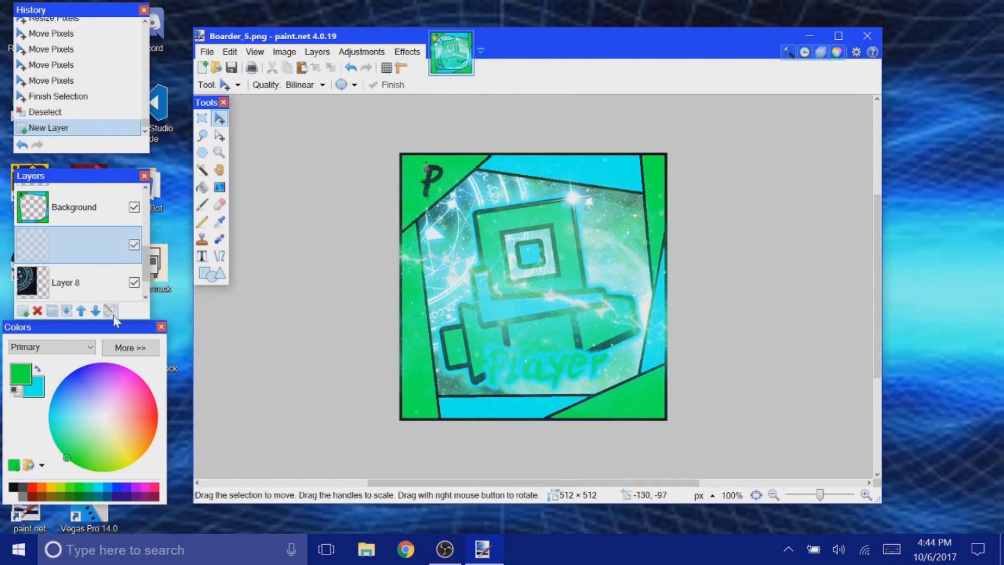
key("F4")
left_click(525, 276)
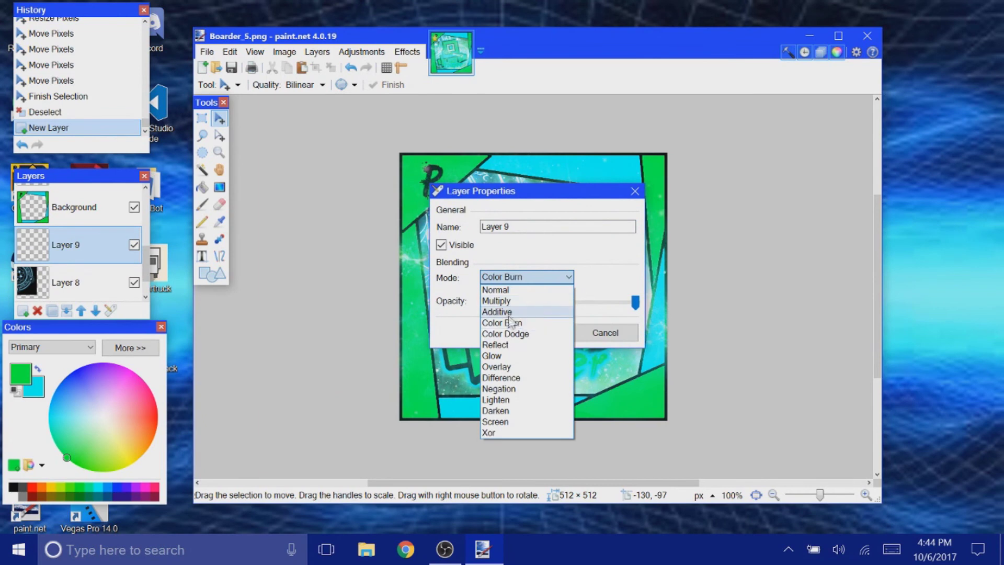
left_click(501, 312)
key("Return")
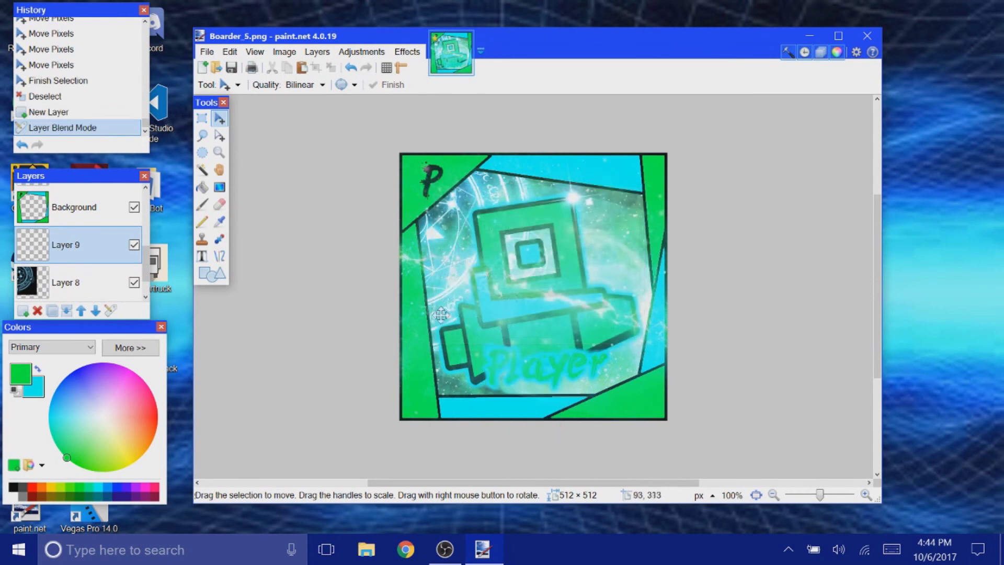
Step: Paste a second magic circle into Layer 9 keeping the canvas size, then shrink and position it behind the cube's right side
left_click(302, 67)
left_click(480, 463)
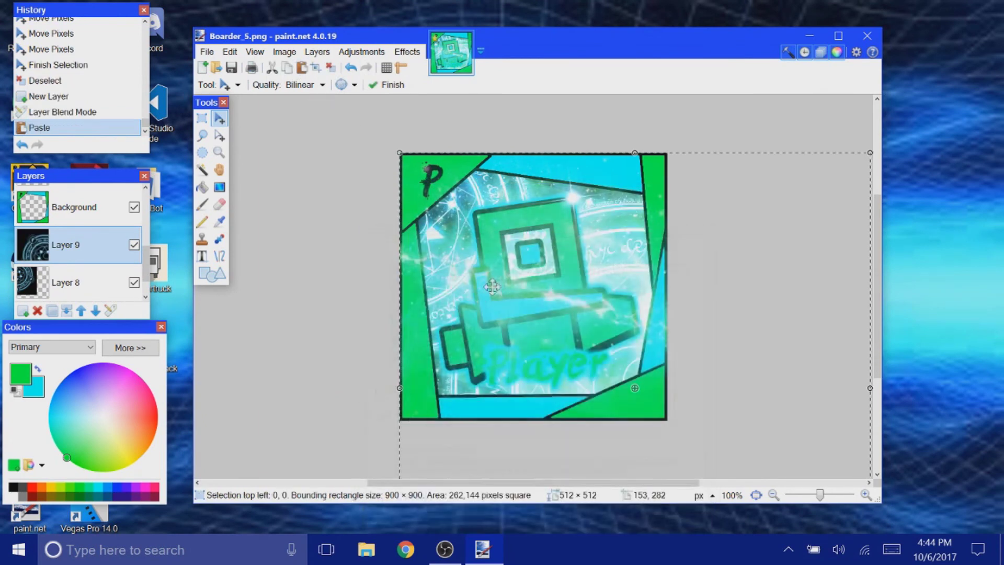
left_click_drag(523, 326, 586, 312)
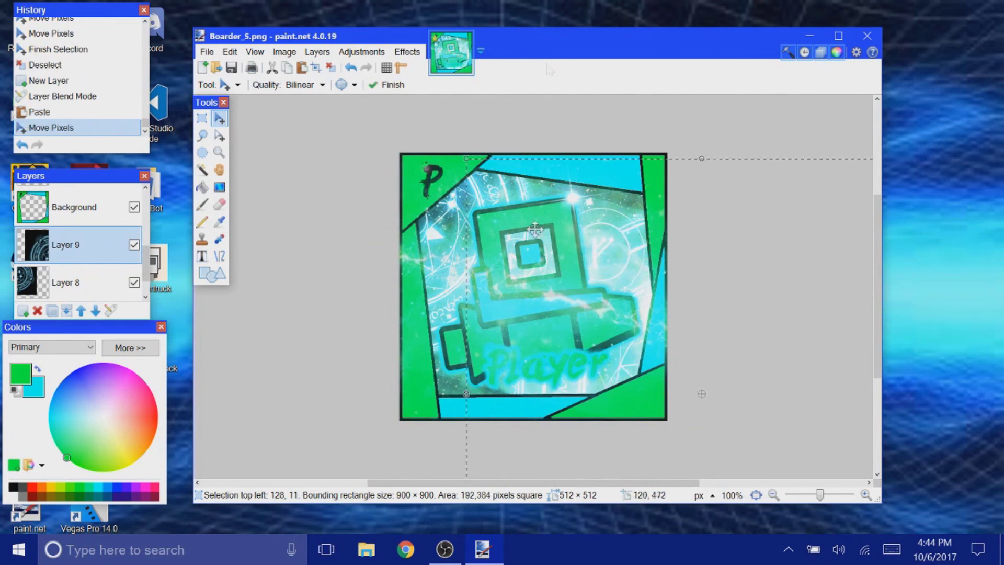
left_click_drag(702, 158, 635, 394)
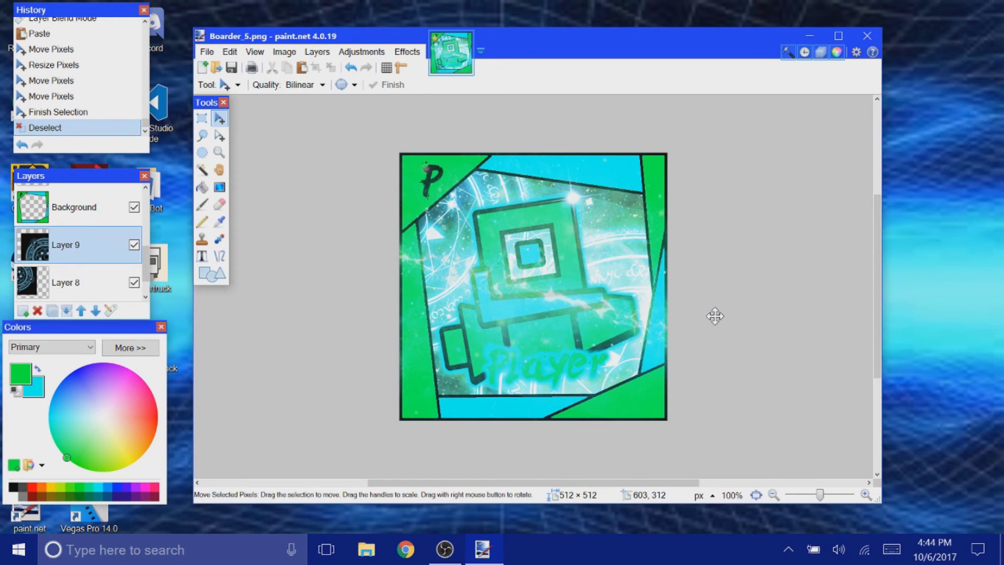
Step: Set up saving the image to the Pictures folder with PNG as the file type
left_click(239, 69)
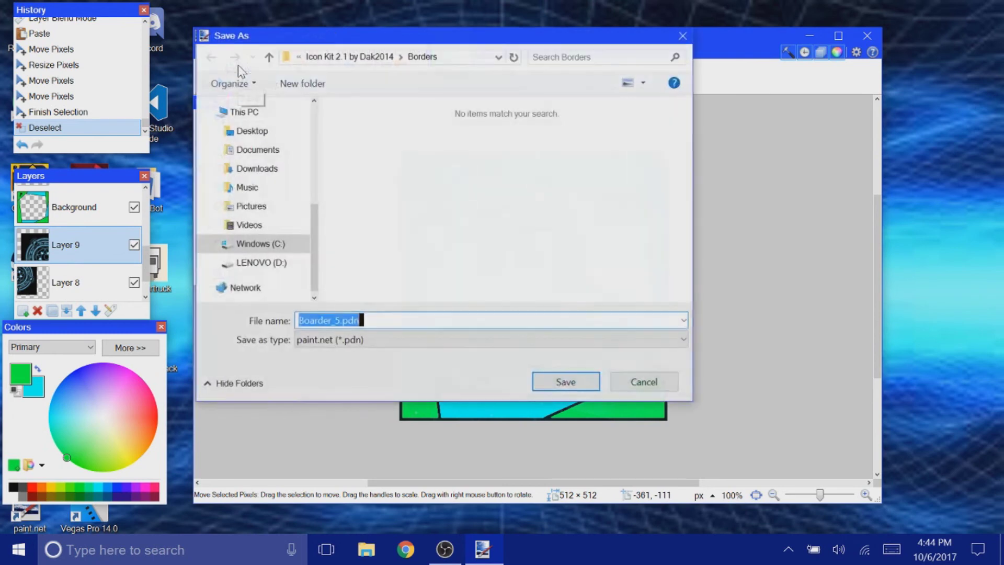
left_click(342, 321)
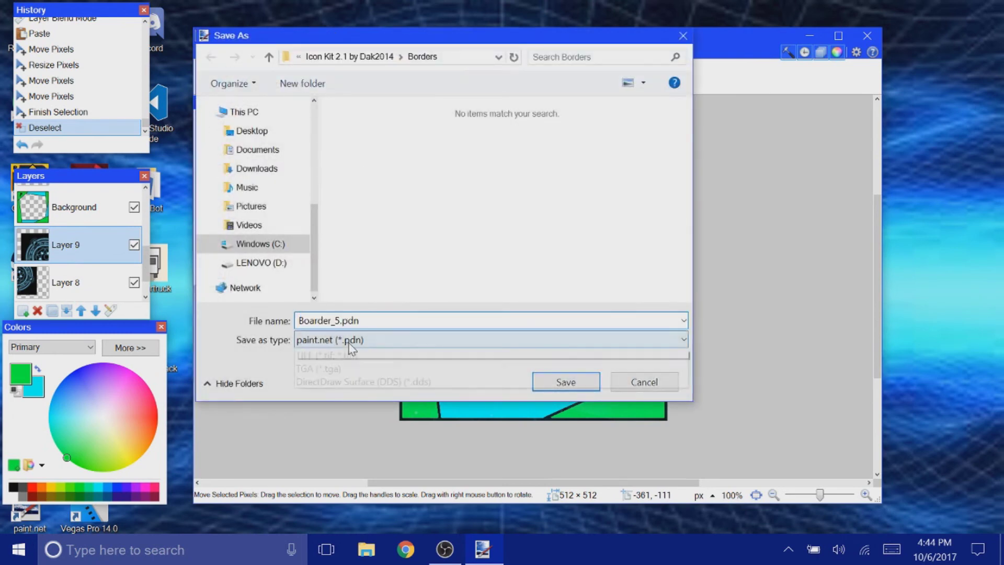
left_click(346, 340)
left_click(363, 339)
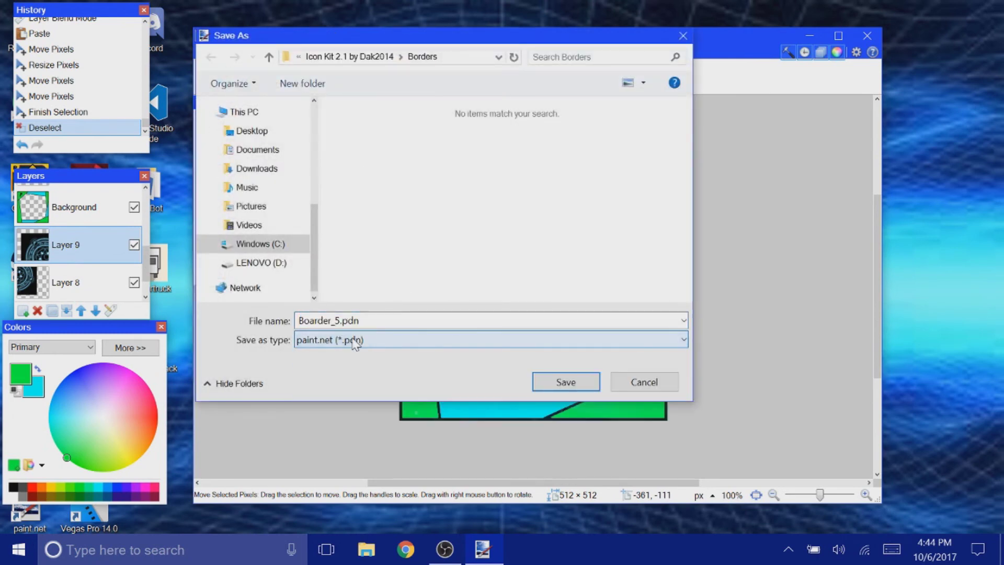
left_click(251, 206)
left_click(345, 345)
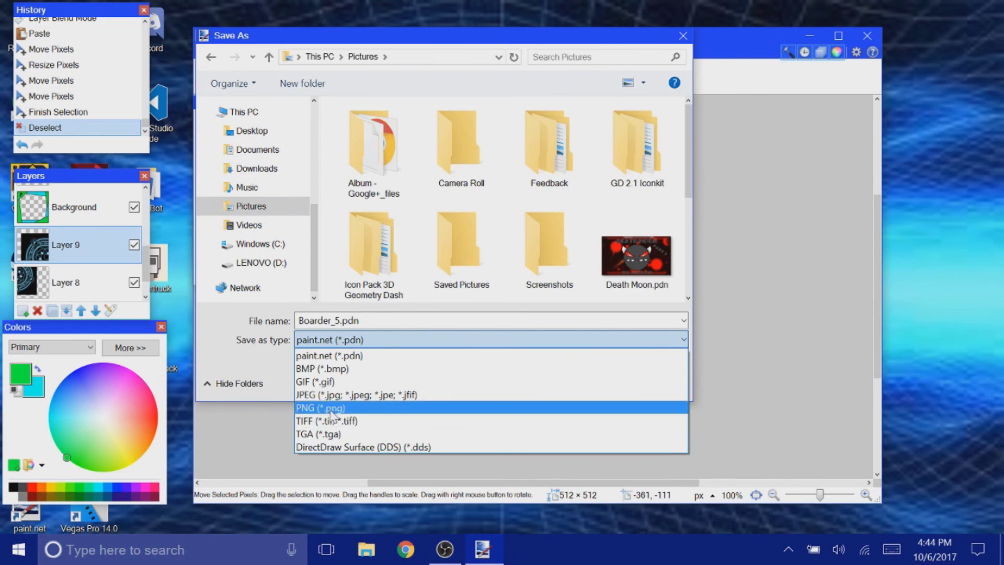
left_click(325, 410)
left_click(321, 345)
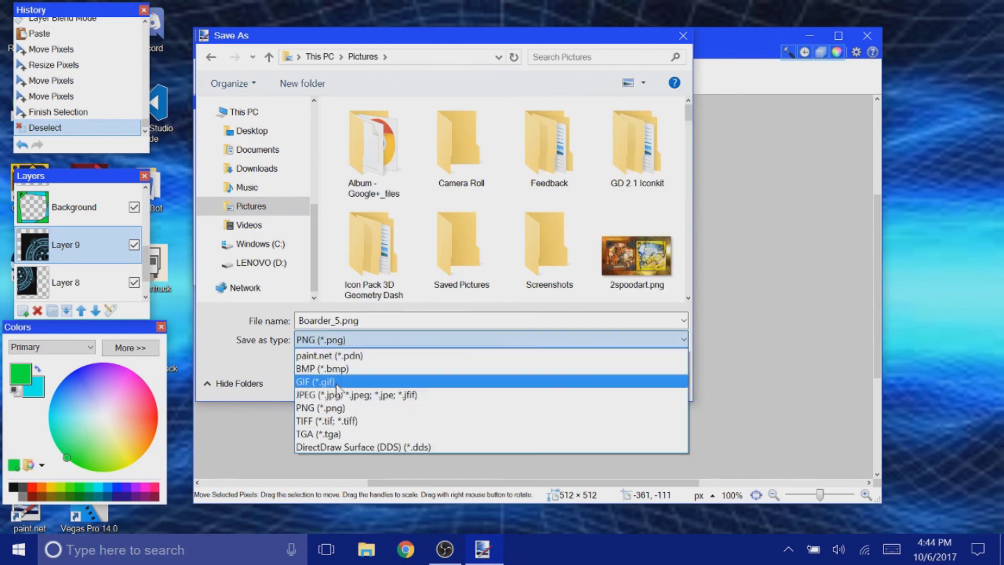
left_click(328, 411)
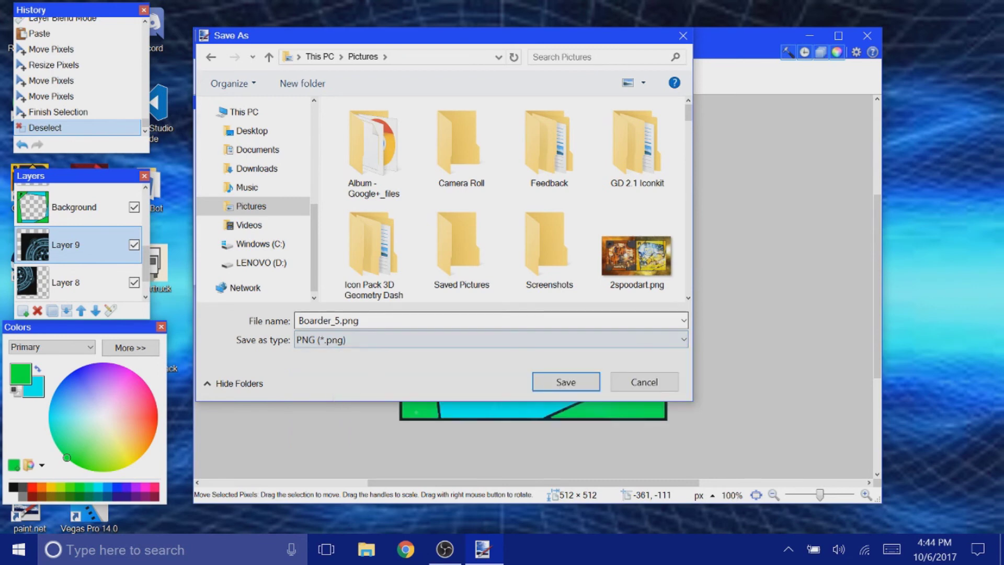
Step: Name the file Player.png and save it with auto-detected bit depth, flattening the image
key("shift+Tab")
key("Right")
key("BackSpace")
key("BackSpace")
key("BackSpace")
key("BackSpace")
key("BackSpace")
key("BackSpace")
key("BackSpace")
key("BackSpace")
key("BackSpace")
type("Player")
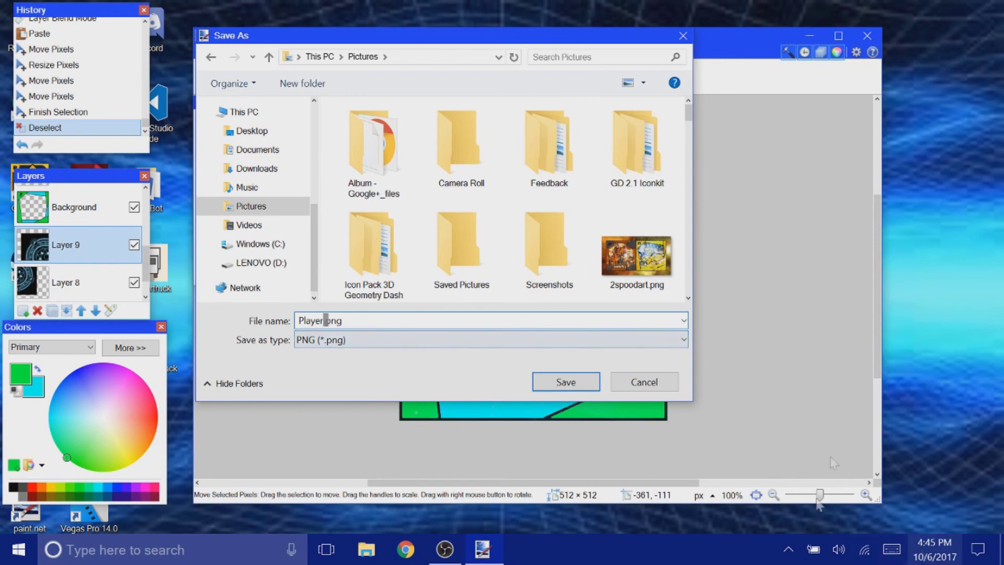
left_click(567, 381)
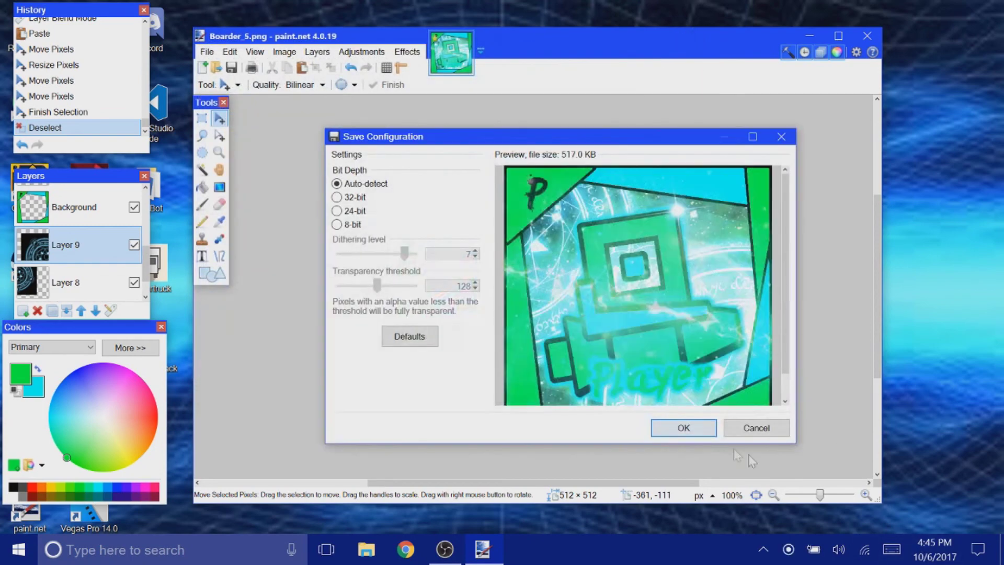
left_click(681, 426)
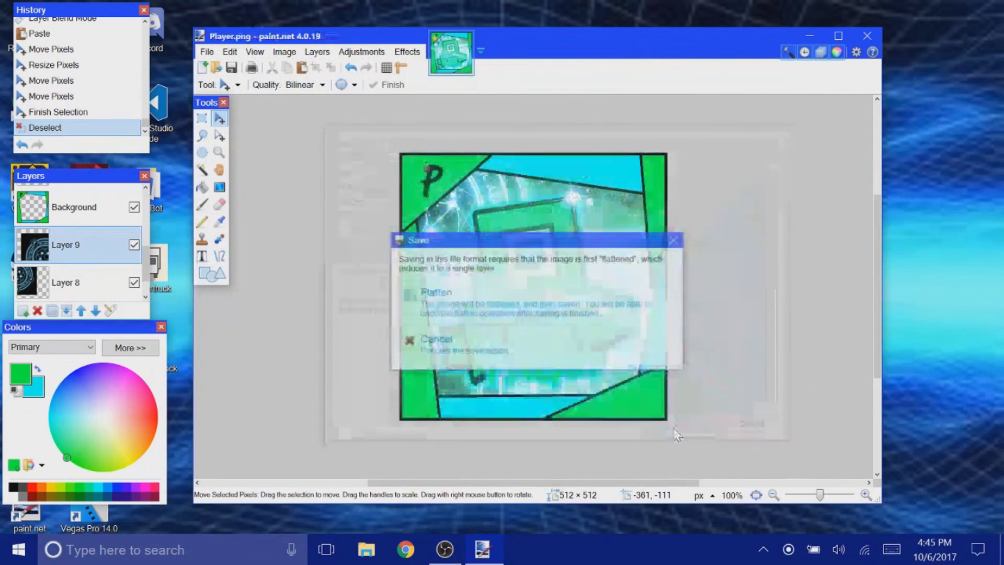
left_click(542, 314)
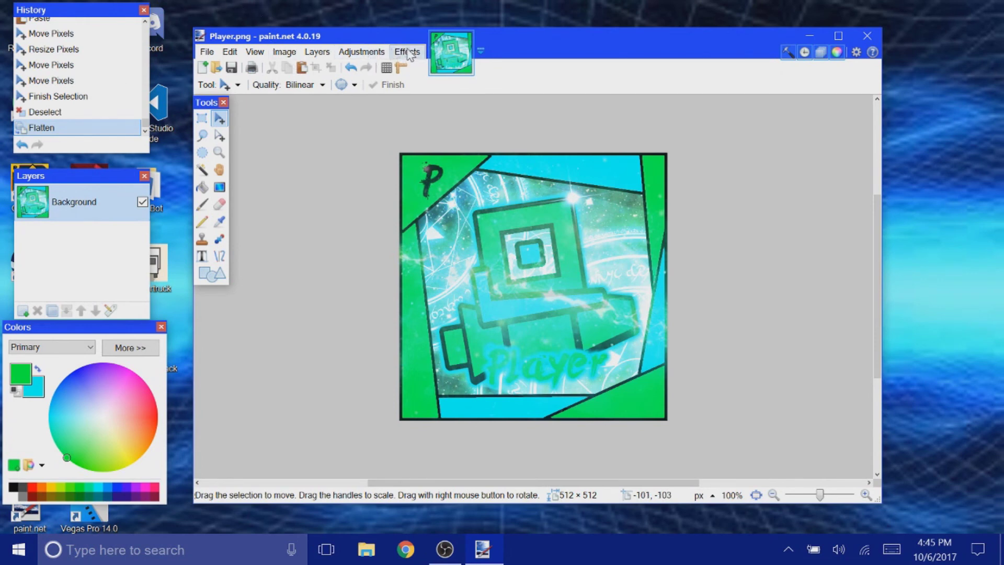
Step: Undo the flattening of the image and make Layer 2, which holds the cube and ship, the active layer
left_click(350, 68)
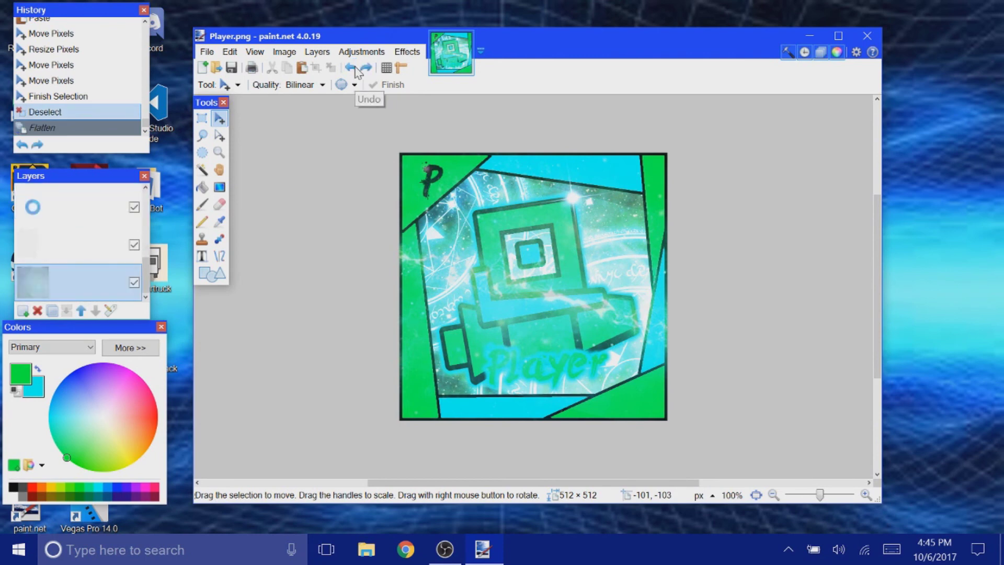
scroll(78, 245, "down", 6)
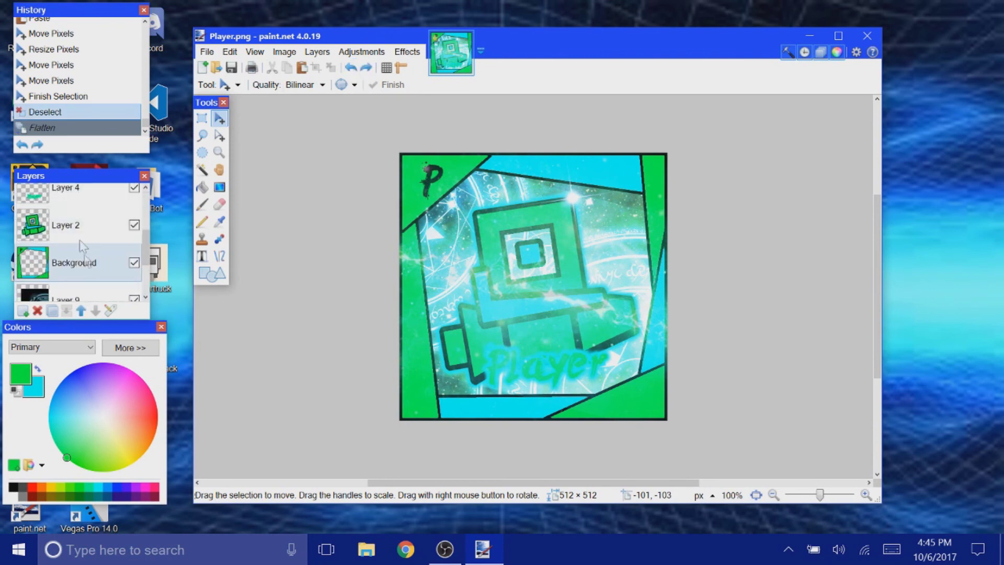
left_click(72, 227)
left_click(72, 229)
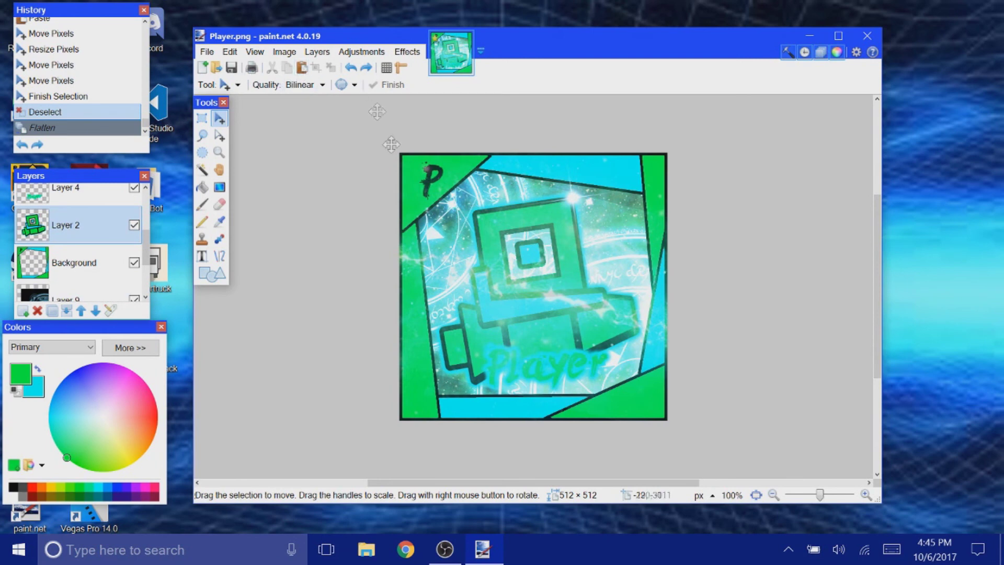
Step: Select the small blue square at the cube's centre on Layer 2 with the Magic Wand
left_click(203, 170)
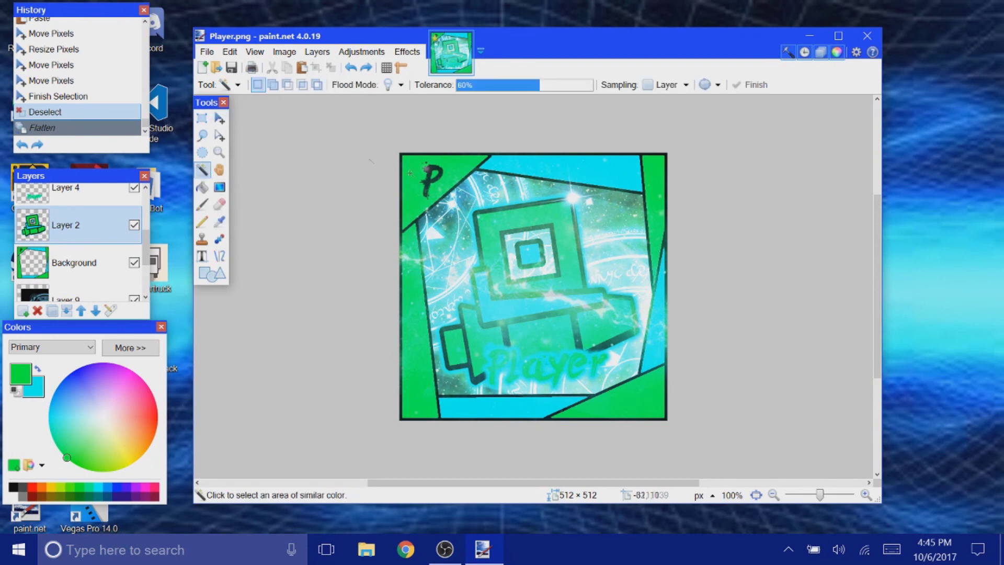
left_click(491, 230)
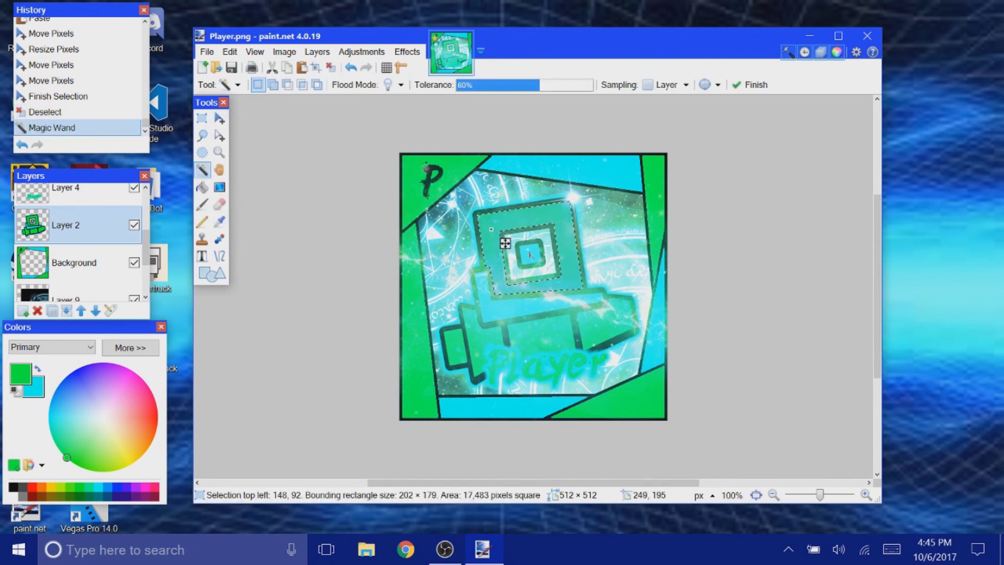
left_click(490, 299)
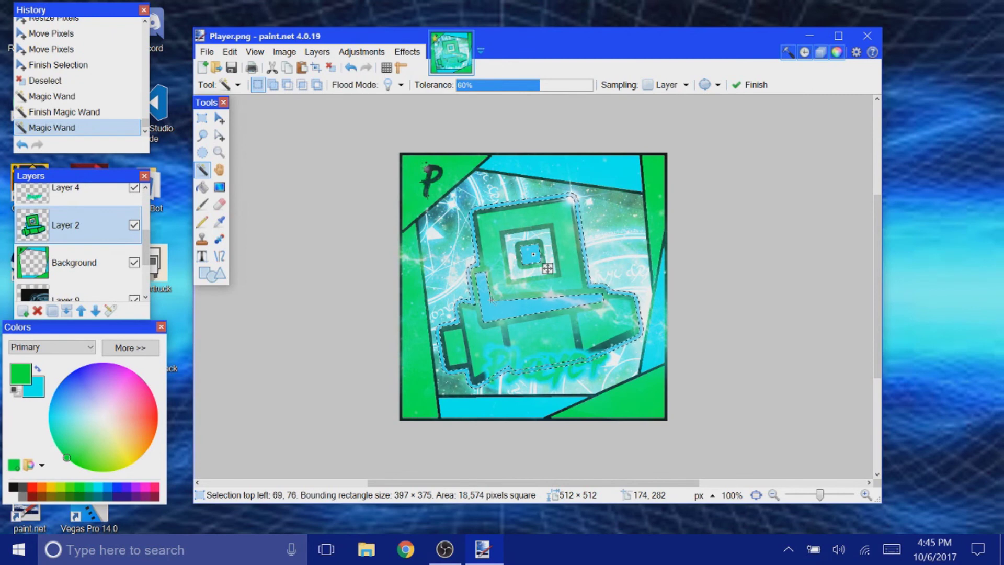
left_click(350, 67)
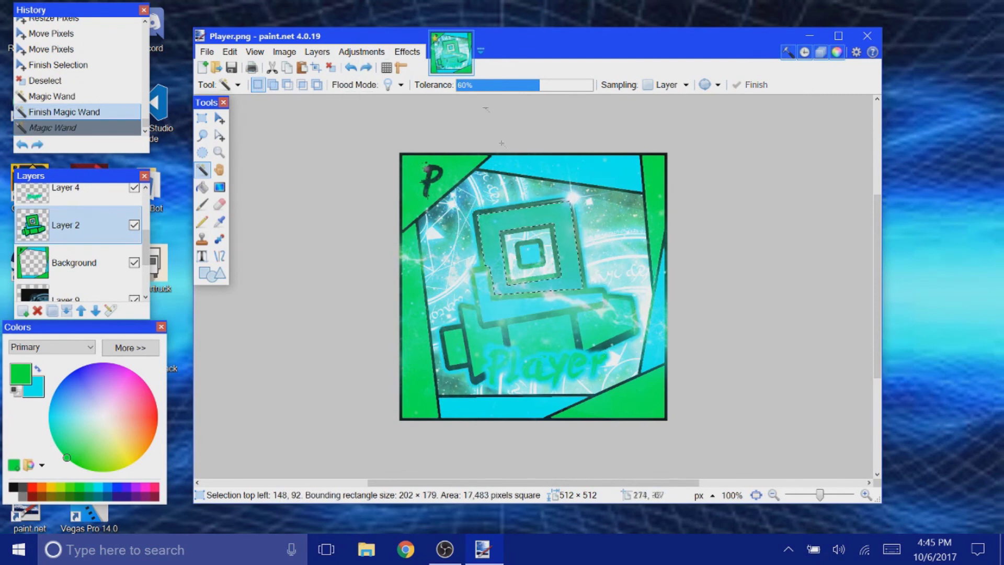
left_click(529, 252)
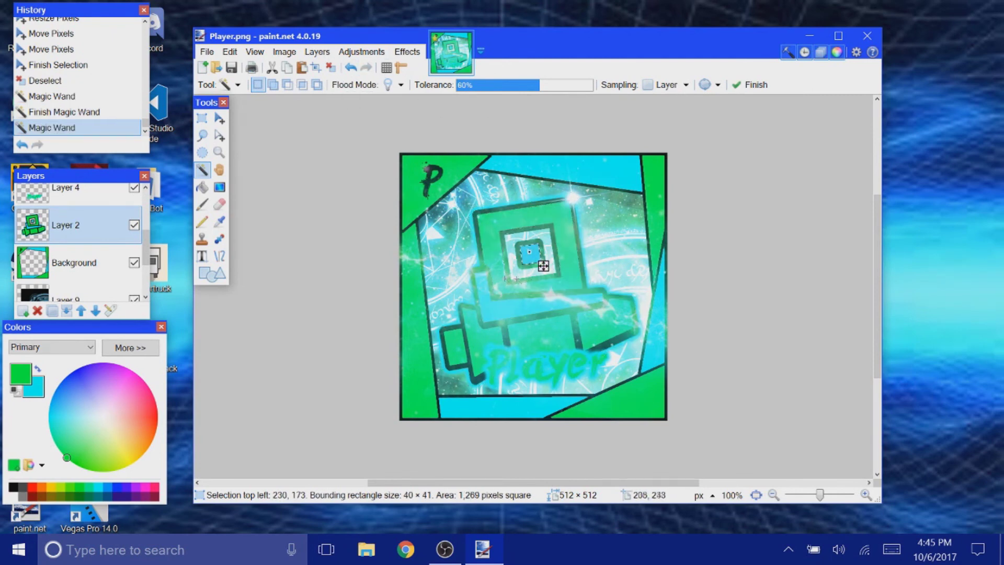
left_click(513, 304)
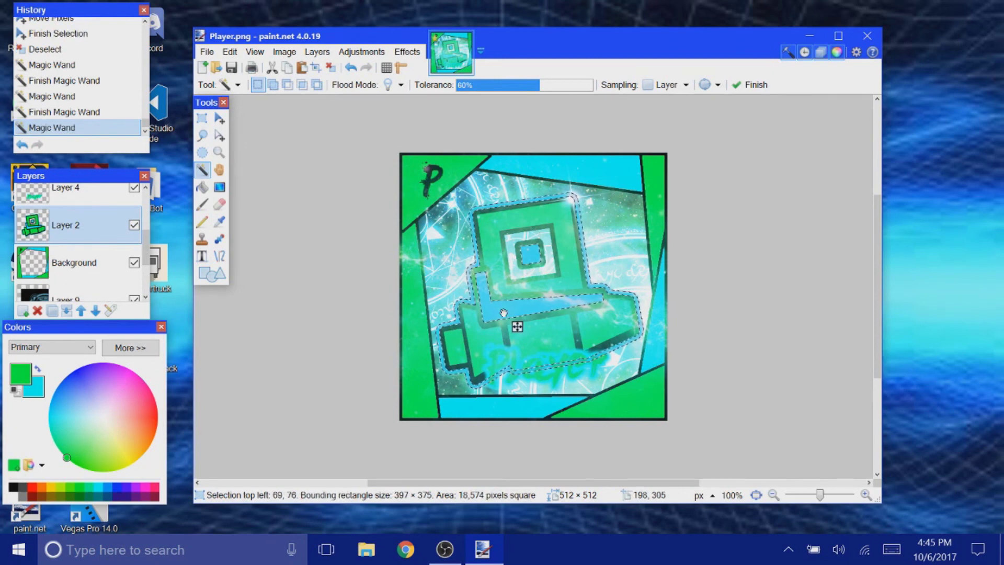
left_click(530, 257)
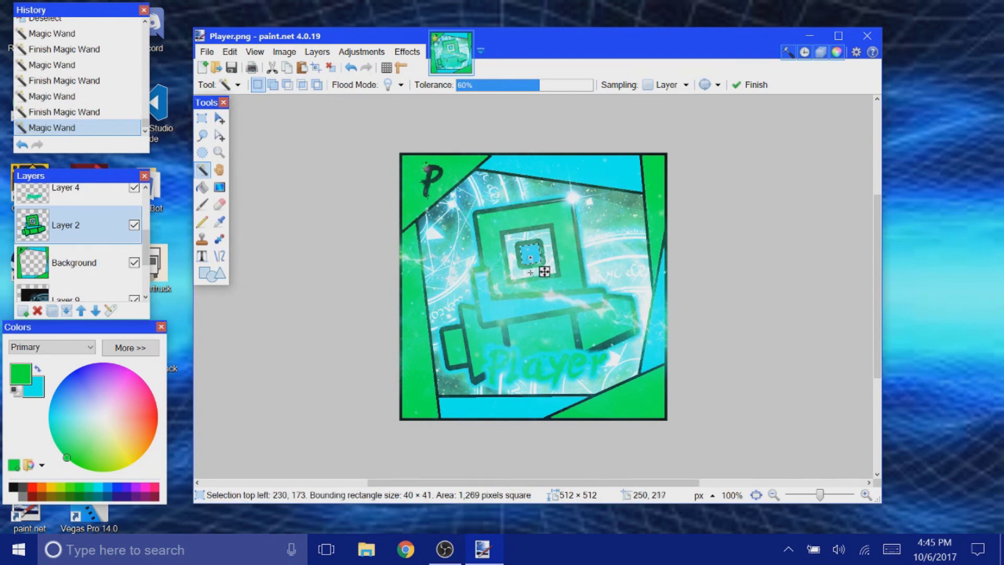
left_click(407, 51)
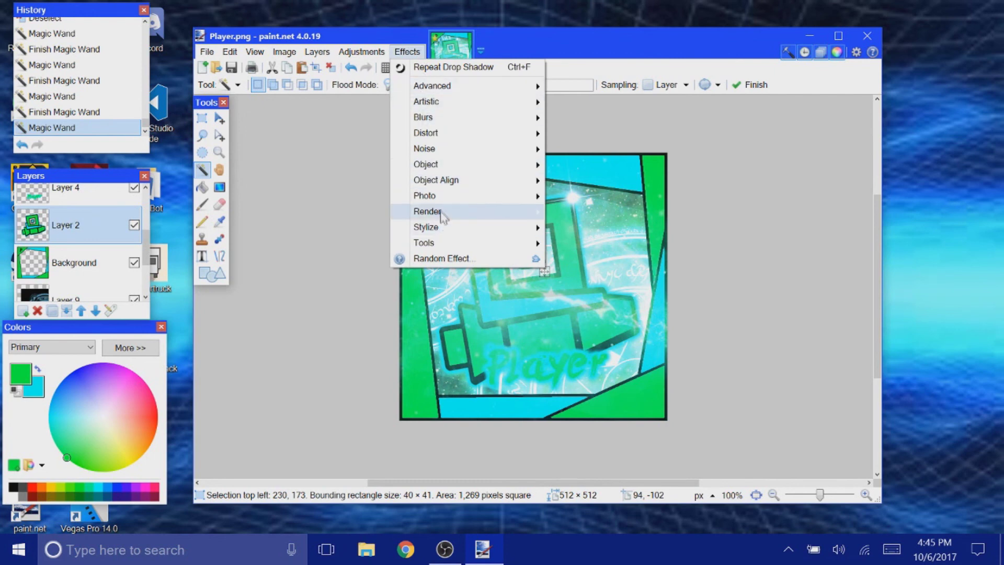
mouse_move(442, 214)
left_click(580, 213)
left_click_drag(512, 196, 229, 193)
left_click_drag(162, 219, 189, 219)
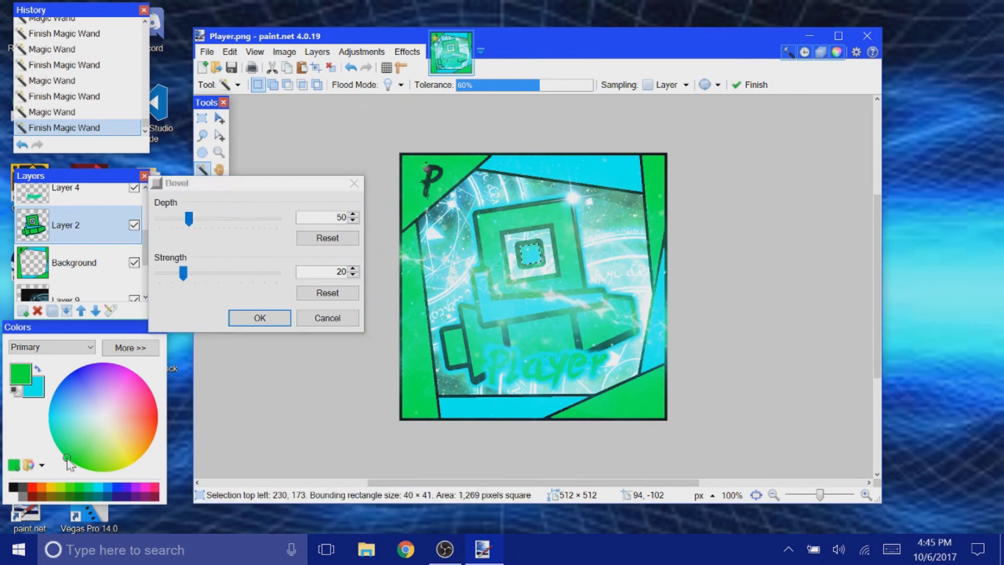
left_click(326, 318)
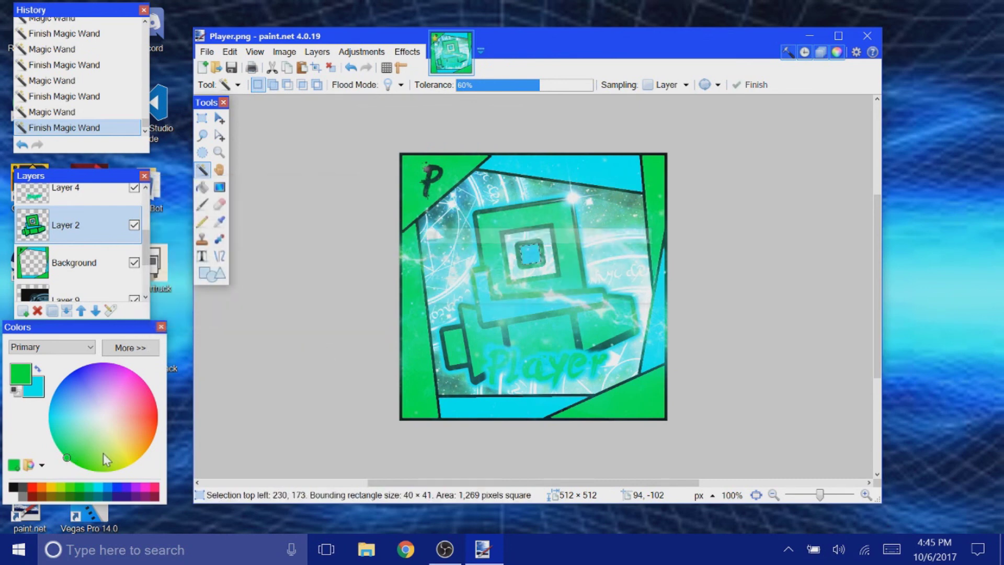
Step: Set the primary colour to black and apply a Bevel with depth 26 and slightly reduced strength to the cube's selected centre square
left_click(12, 487)
left_click(407, 51)
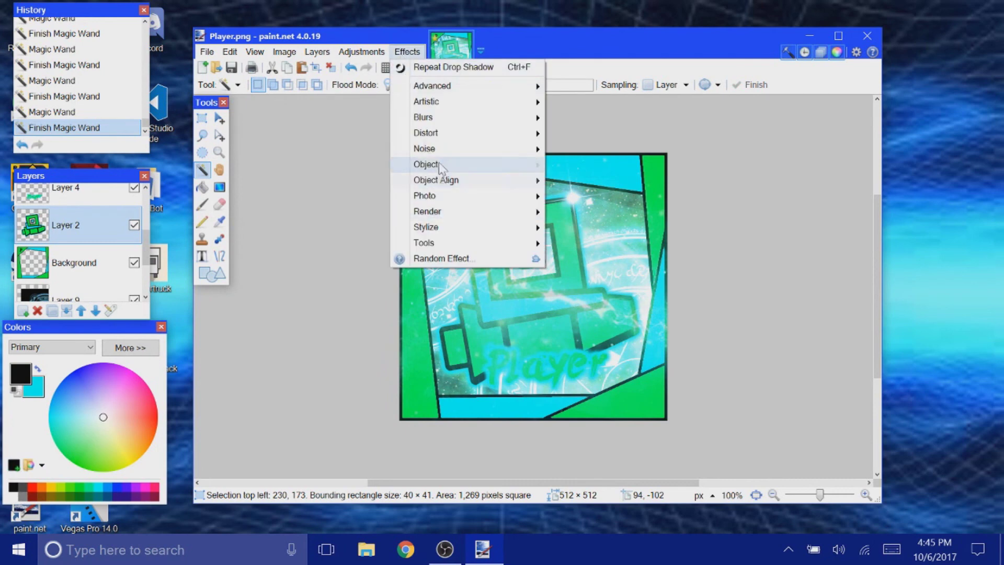
mouse_move(427, 211)
left_click(572, 211)
left_click_drag(481, 196, 158, 179)
mouse_move(126, 215)
left_mouse_down()
mouse_move(157, 217)
mouse_move(128, 216)
mouse_move(137, 215)
left_mouse_up()
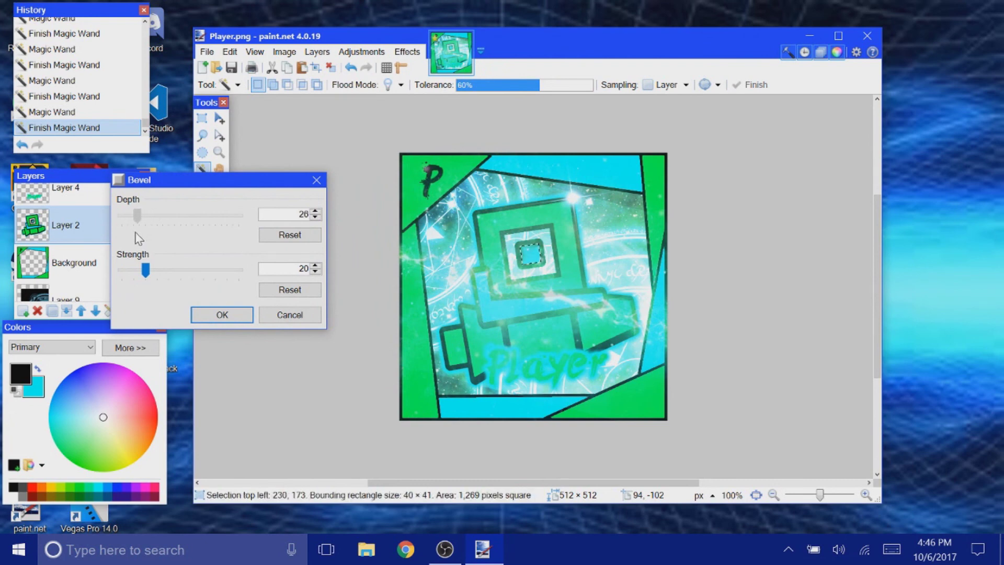
mouse_move(146, 270)
left_mouse_down()
mouse_move(230, 271)
mouse_move(198, 291)
mouse_move(142, 285)
left_mouse_up()
left_click(223, 314)
Step: Repeat the same Bevel on the cube's green face and on the blue L-shaped part of the ship beneath it
left_click(497, 225)
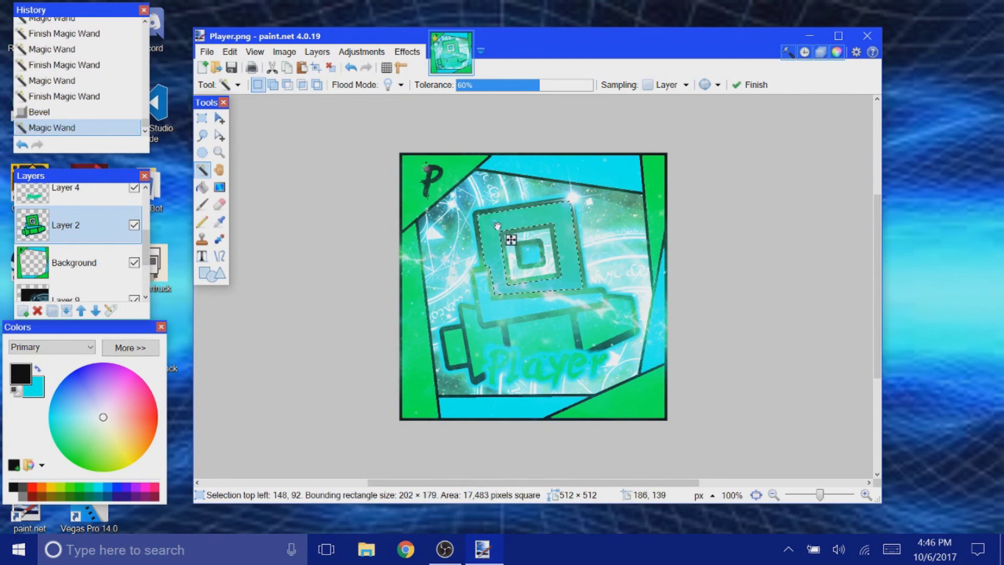
left_click(407, 51)
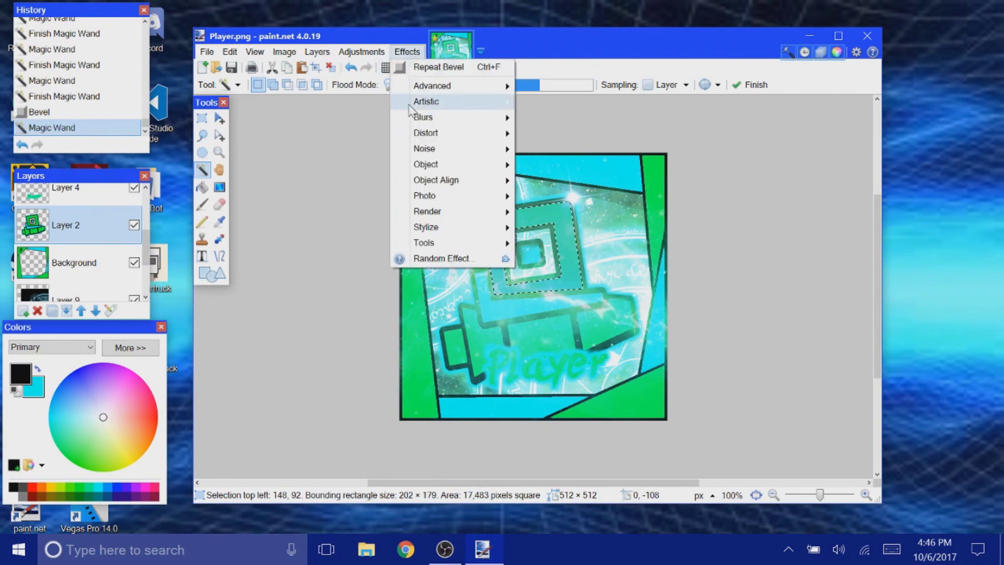
left_click(440, 68)
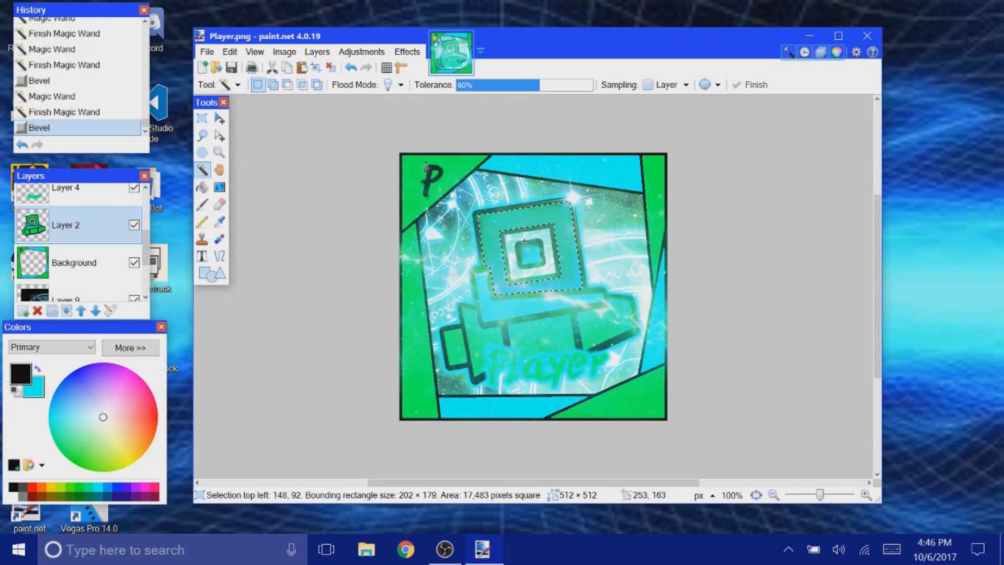
left_click(477, 306)
left_click(406, 51)
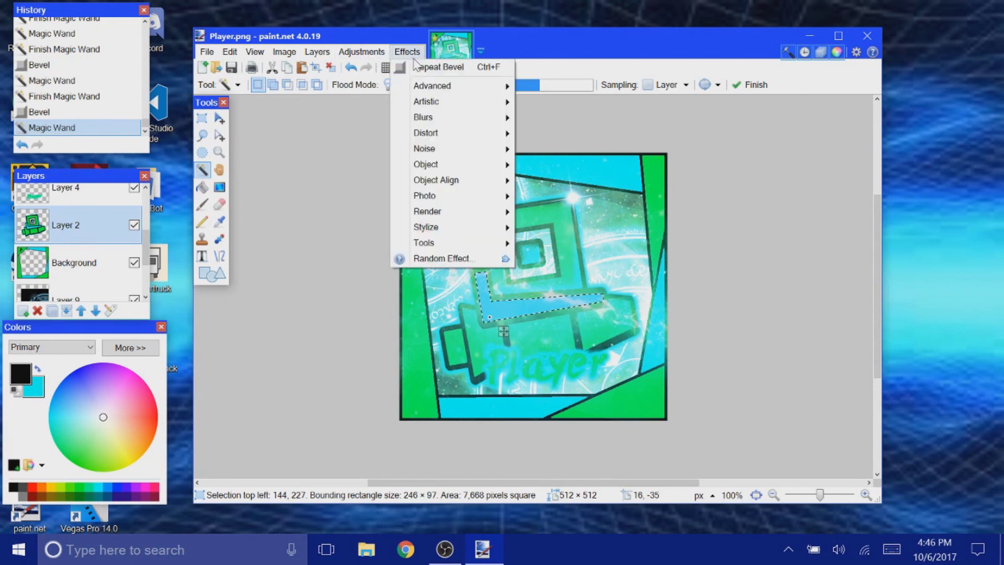
left_click(438, 67)
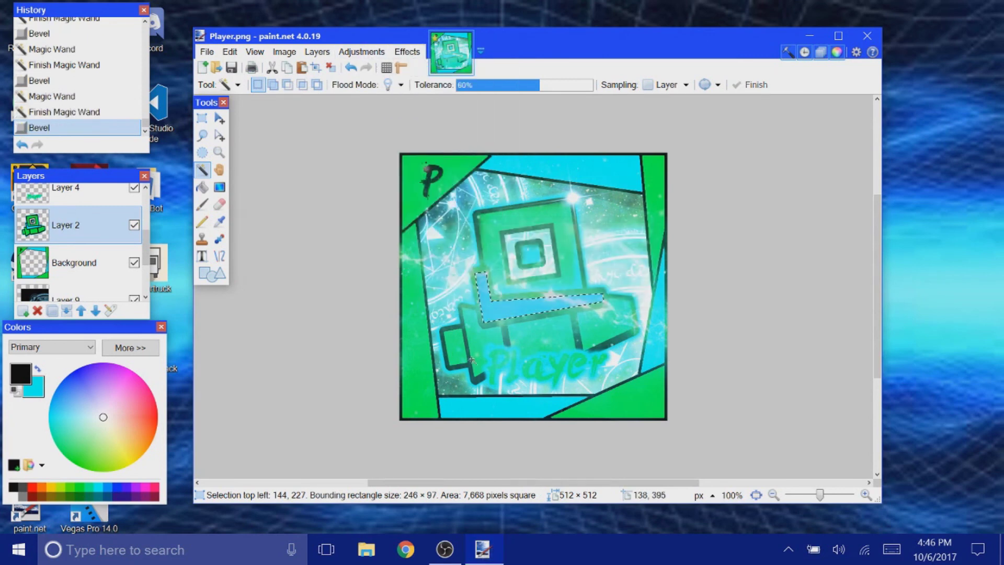
Step: Repeat the Bevel on the ship's small rear block and on the green hull section next to it
left_click(451, 347)
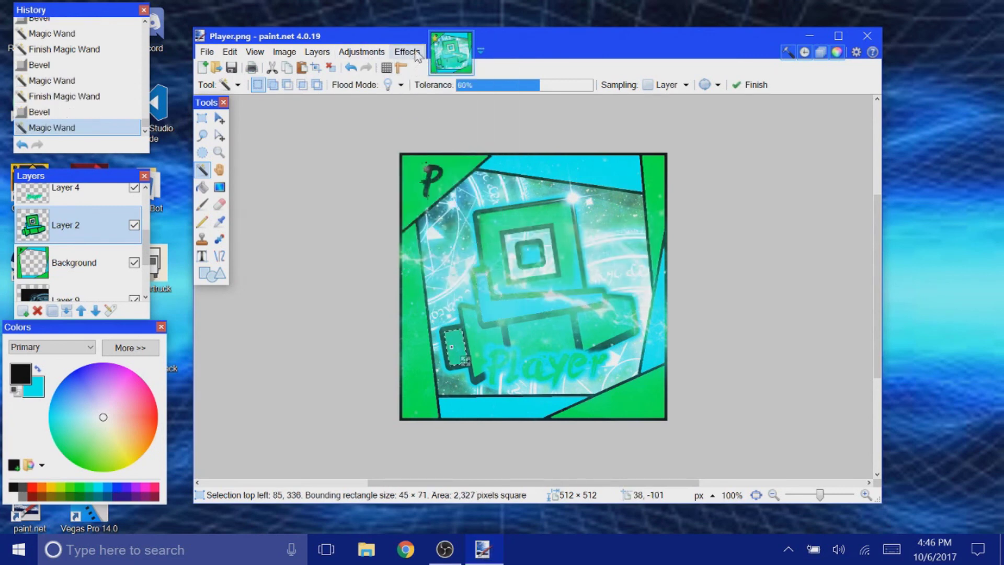
left_click(483, 339)
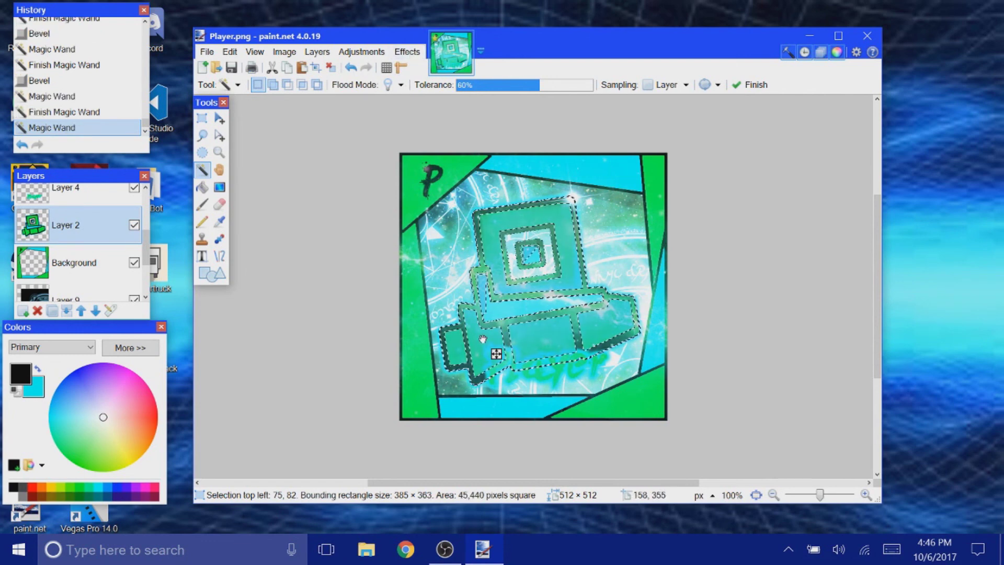
left_click(449, 345)
left_click(407, 51)
left_click(439, 68)
left_click(490, 343)
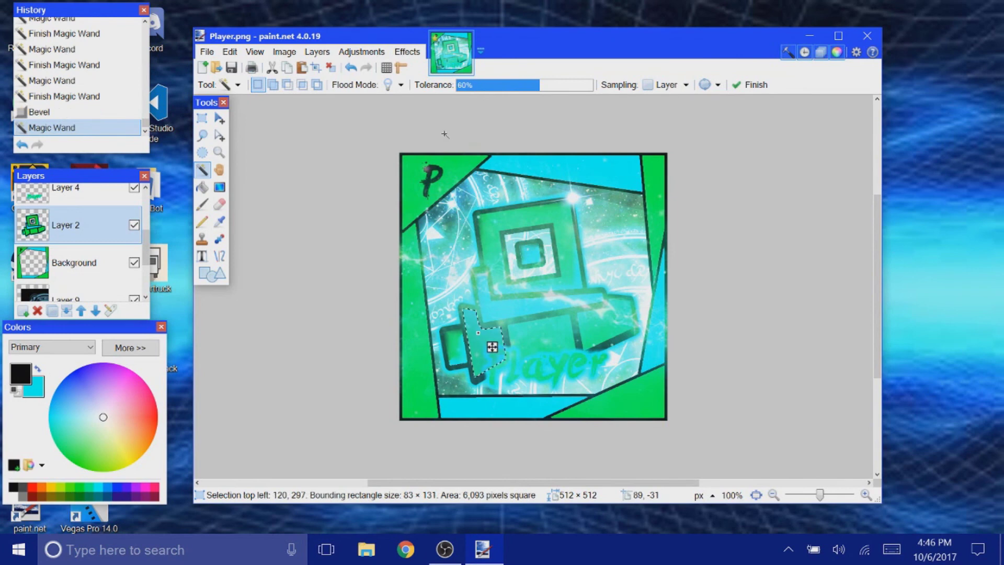
left_click(407, 51)
left_click(439, 68)
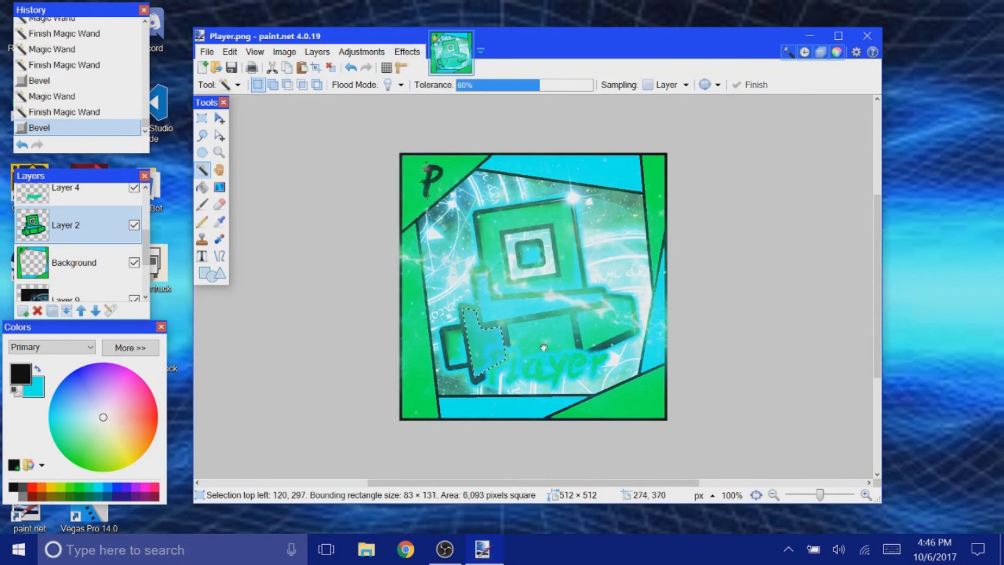
Step: Repeat the Bevel on the ship's middle hull section and on its nose section
left_click(556, 359)
left_click(406, 52)
left_click(412, 68)
left_click(632, 342)
left_click(406, 51)
left_click(418, 68)
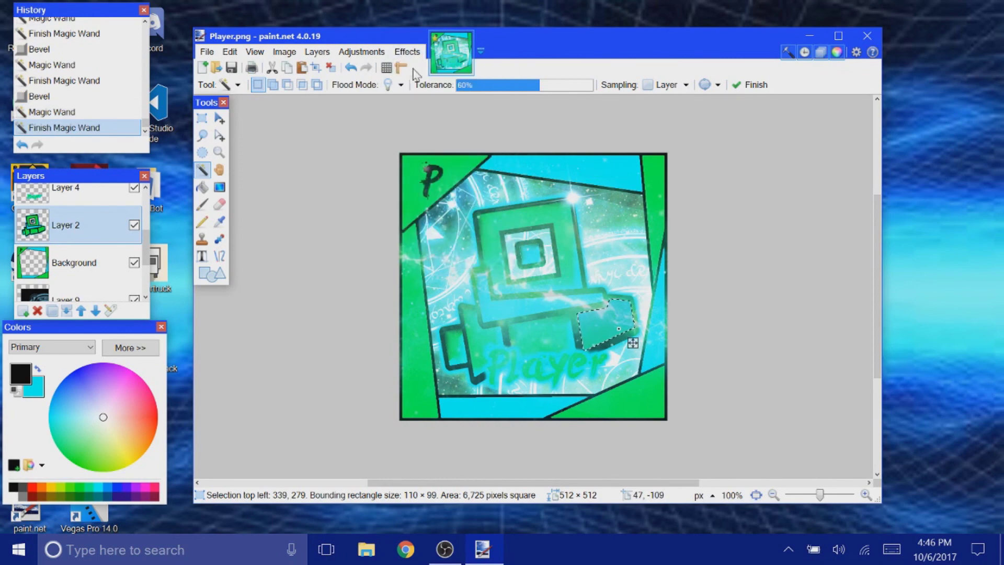
Step: Save the image as Player.png in PNG format with auto-detected bit depth, replacing the existing file and flattening the layers
left_click(235, 68)
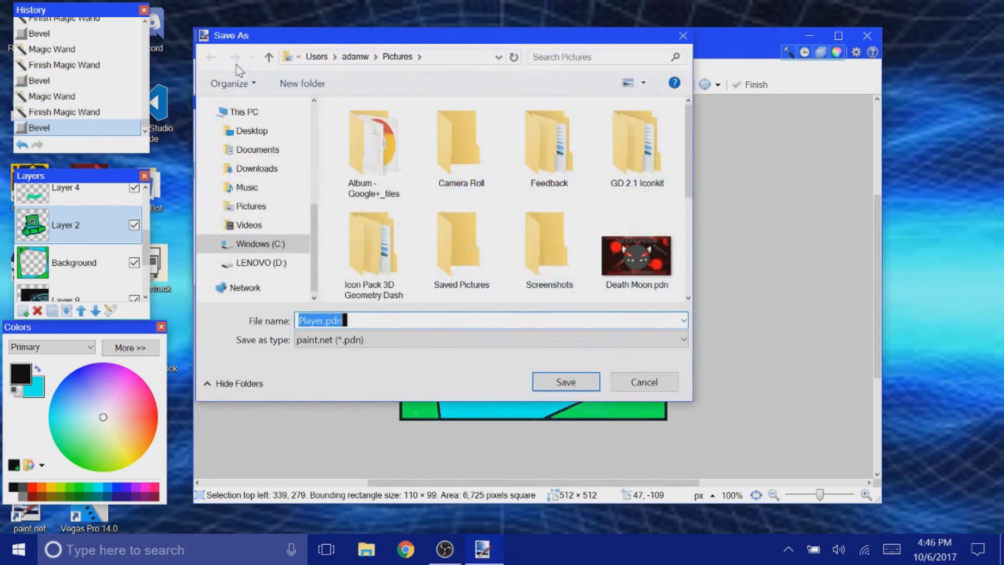
left_click(372, 342)
left_click(340, 408)
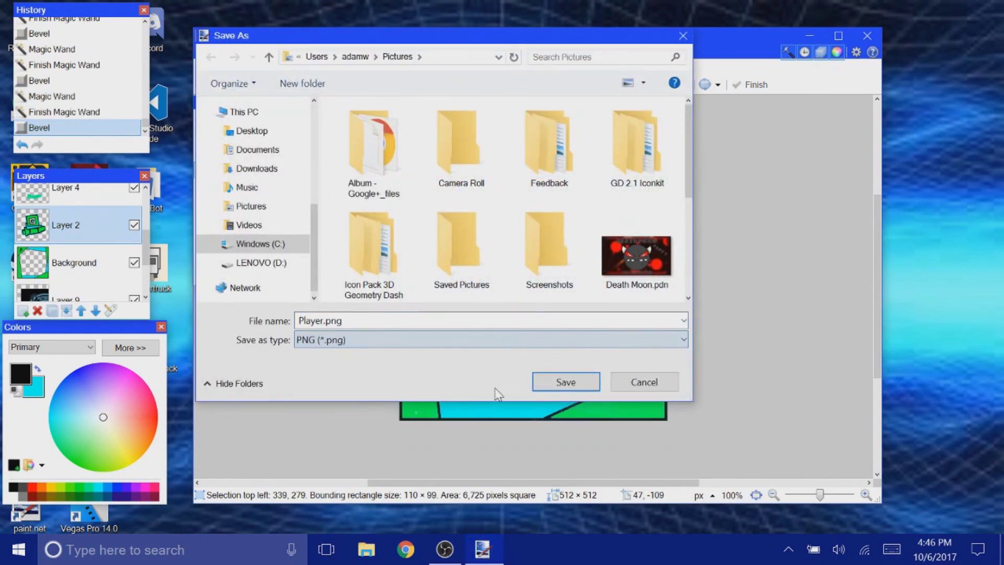
left_click(546, 382)
left_click(523, 283)
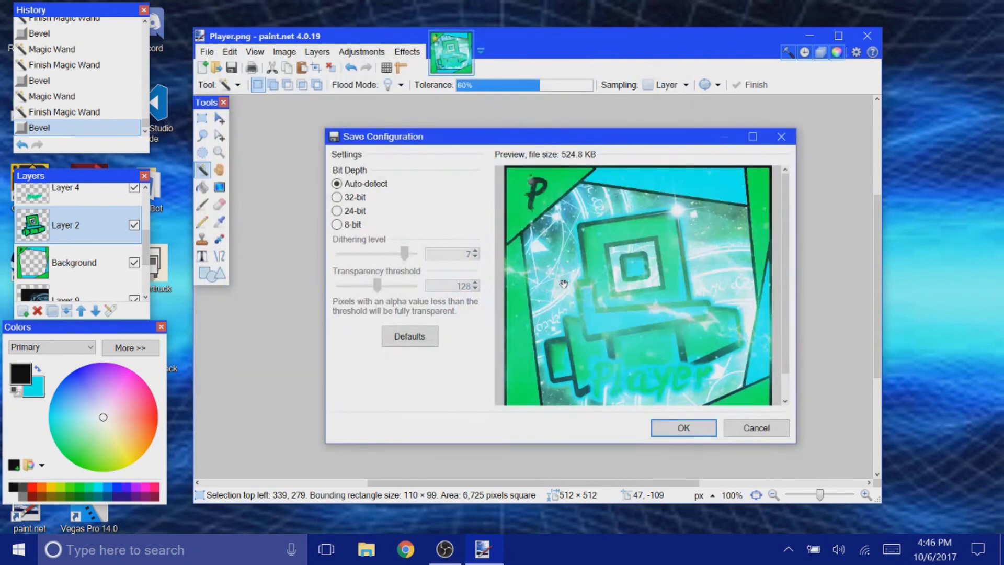
left_click(668, 432)
left_click(553, 301)
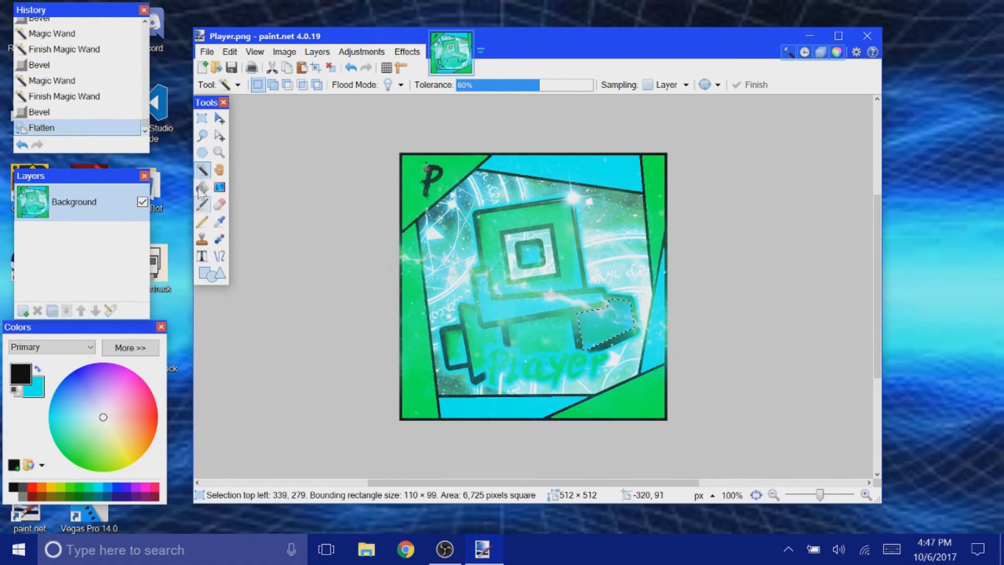
Step: Select the green border corner containing the letter P with the Magic Wand, lowering the tolerance to 47%
left_click(416, 178)
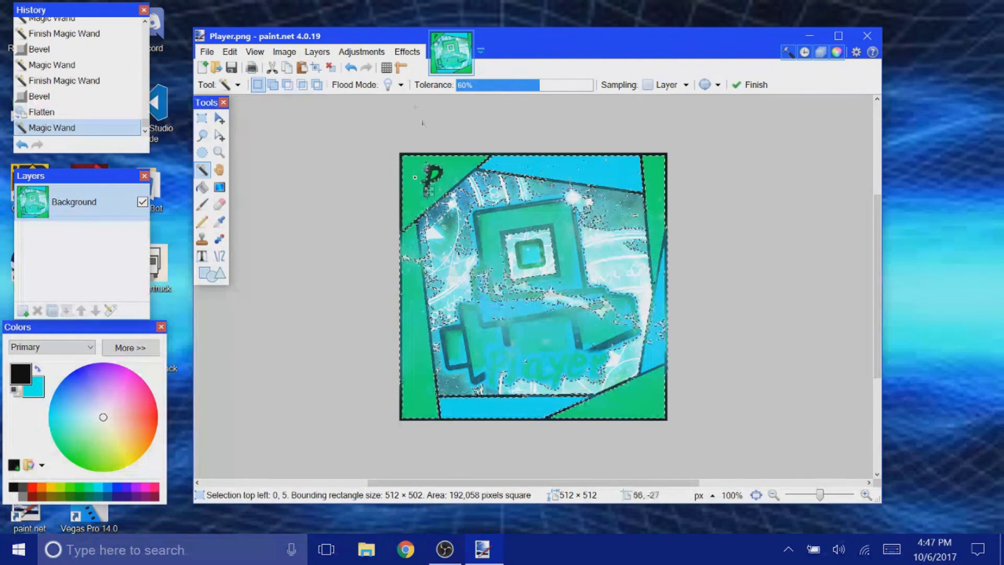
left_click(528, 86)
left_click(544, 90)
left_click(525, 88)
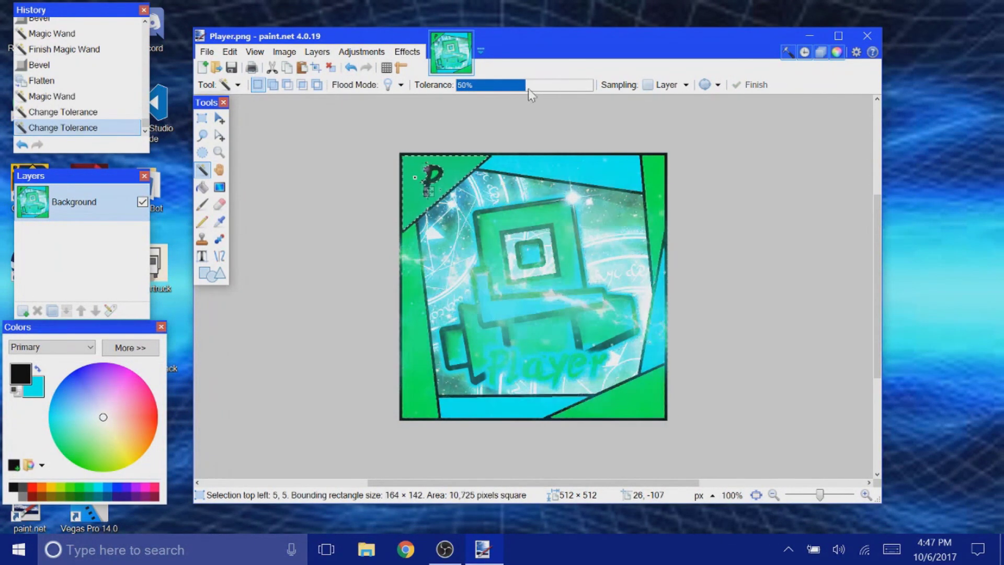
left_click(527, 89)
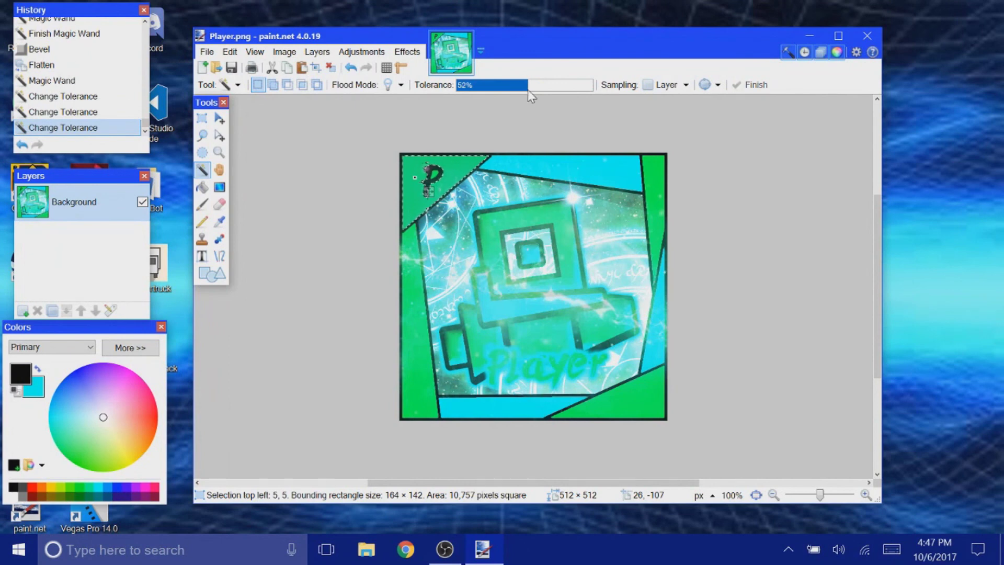
left_click(522, 90)
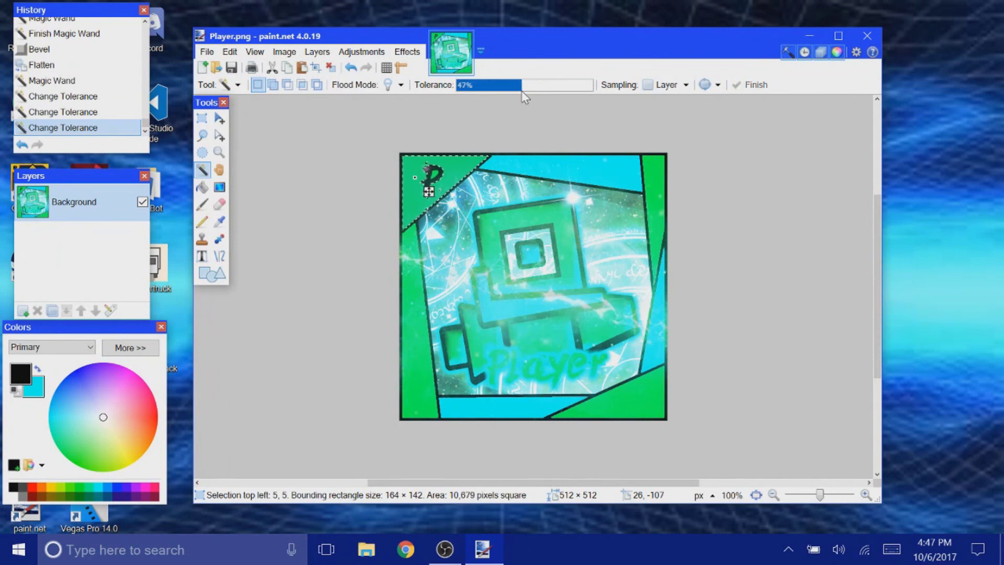
Step: Repeat the Bevel on the selected green border corner and on the blue strip along the image's top edge
left_click(406, 52)
left_click(437, 67)
left_click(549, 178)
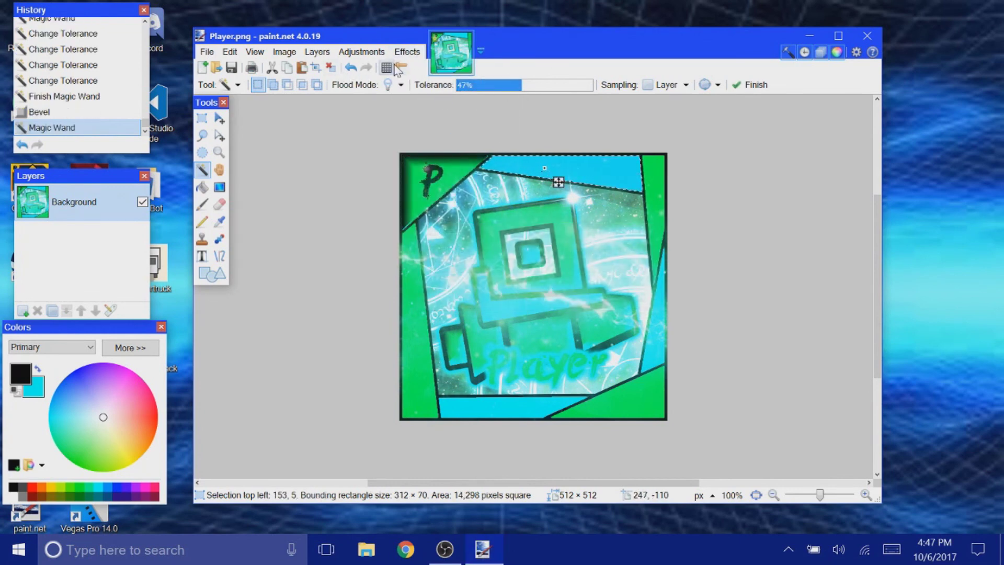
left_click(404, 52)
left_click(438, 66)
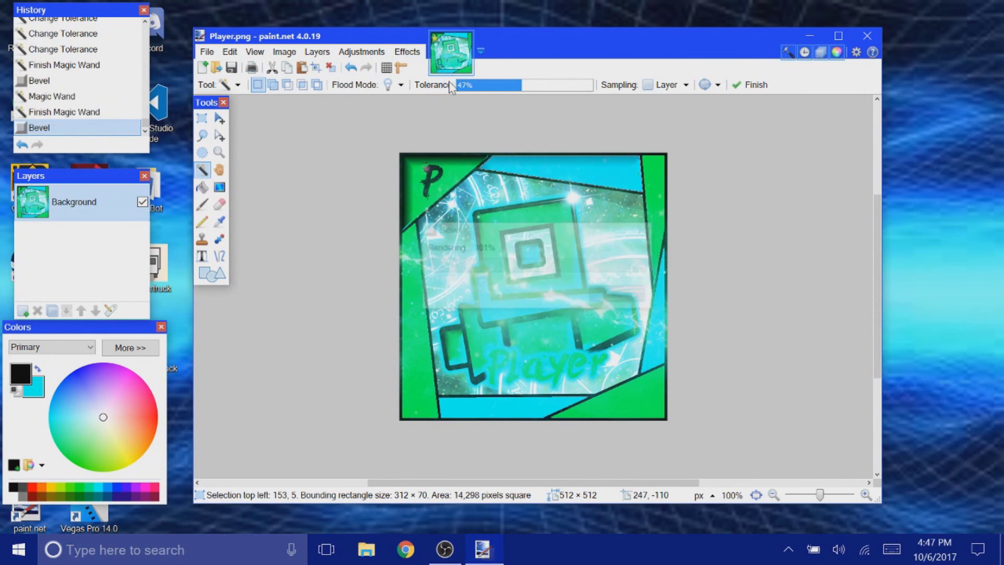
Step: Repeat the Bevel on the green strip and then the blue triangle along the image's right edge
left_click(661, 191)
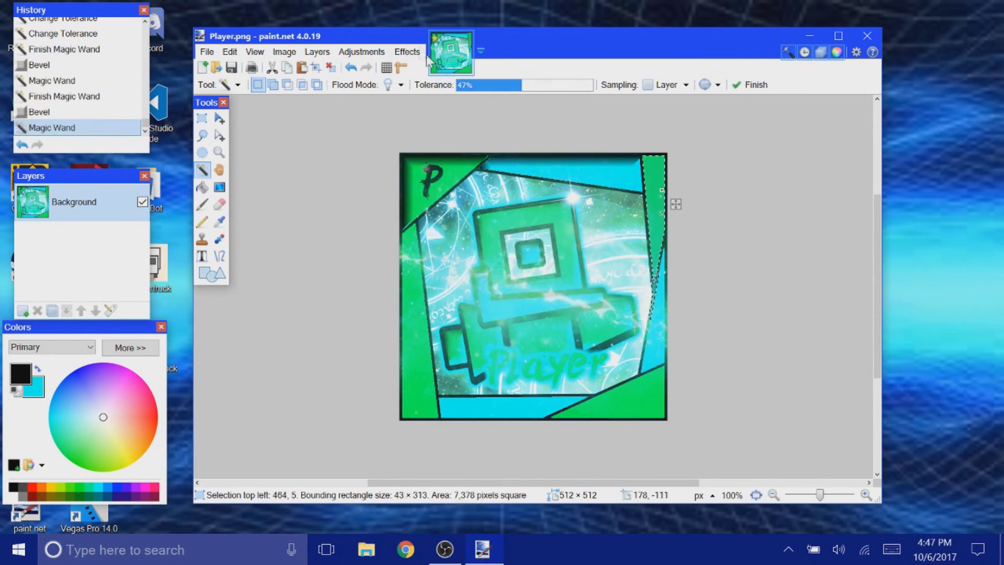
left_click(411, 52)
left_click(426, 86)
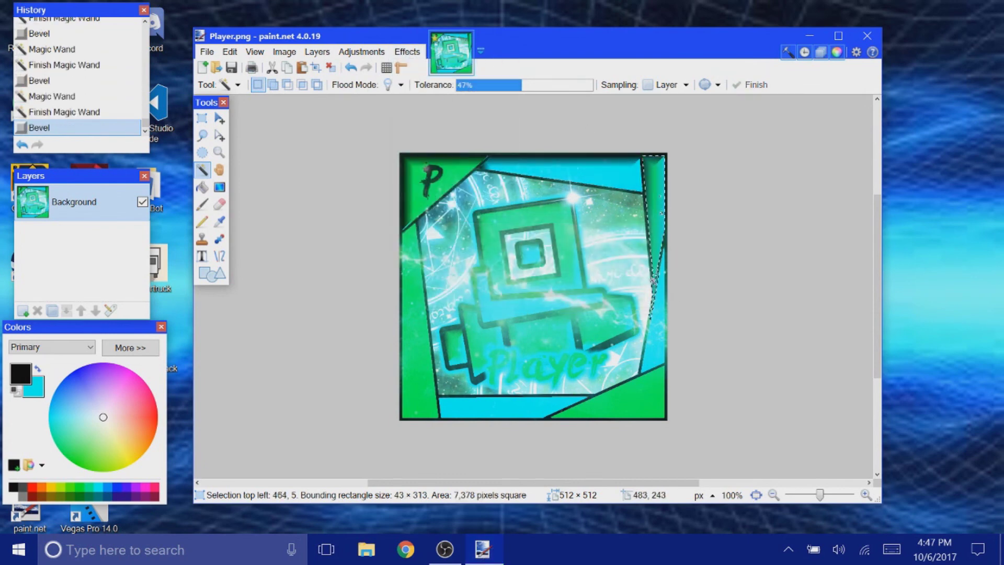
left_click(655, 325)
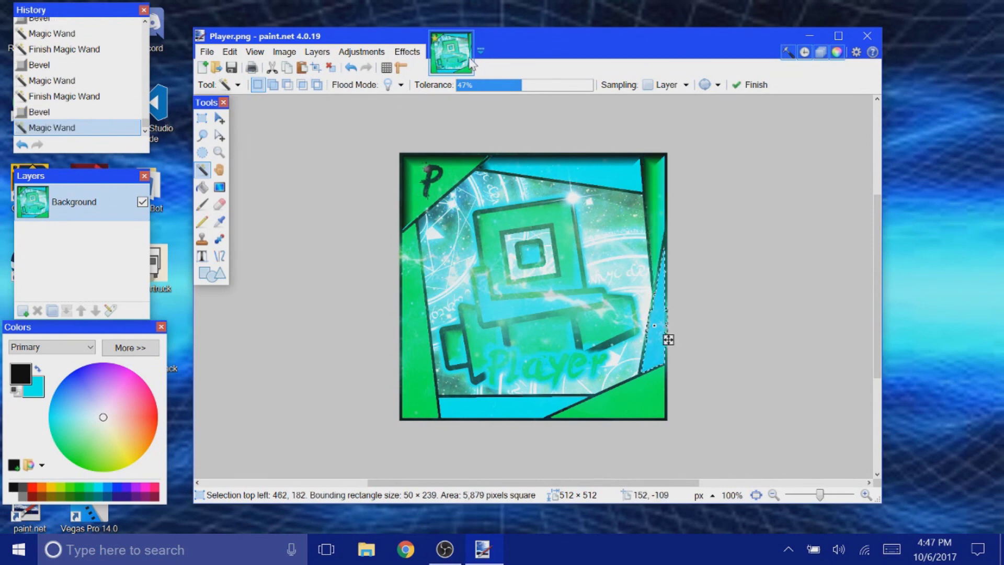
left_click(418, 52)
left_click(428, 67)
Step: Undo all the bevels applied to the border pieces and clear the selection
key("ctrl+z")
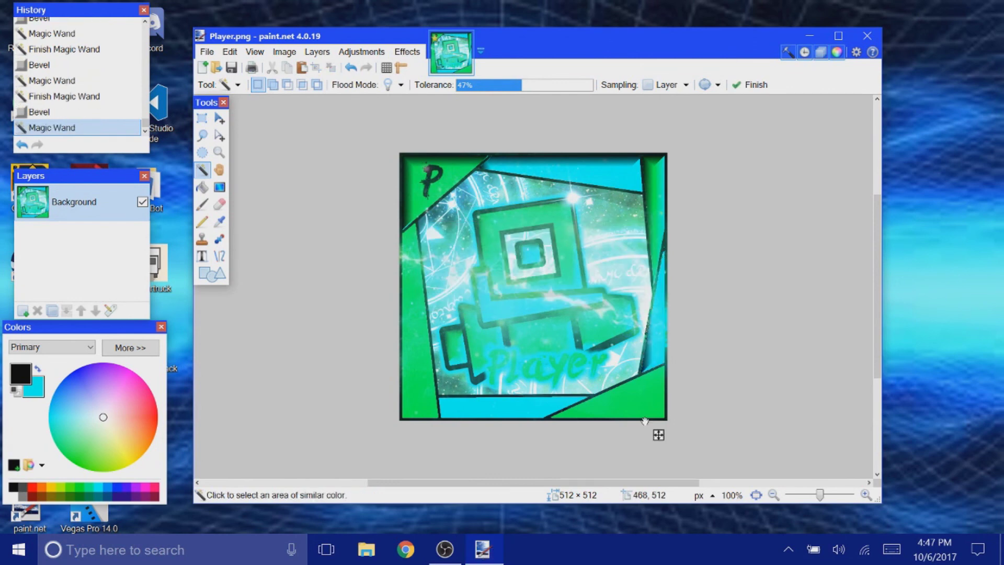
left_click(351, 68)
left_click(352, 68)
left_click(351, 68)
left_click(352, 68)
left_click(352, 68)
left_click(352, 68)
left_click(352, 68)
left_click(352, 68)
left_click(351, 64)
key("ctrl+d")
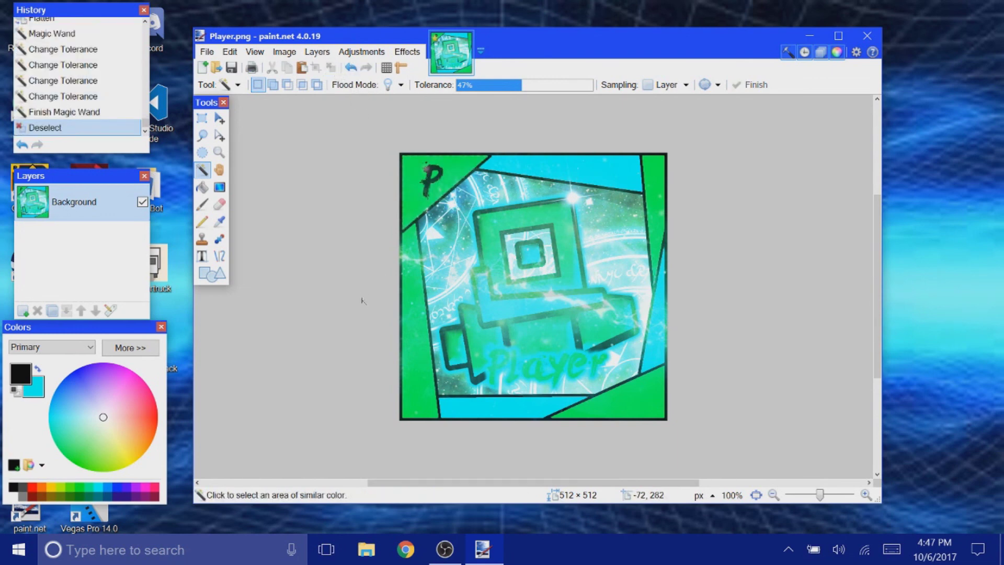